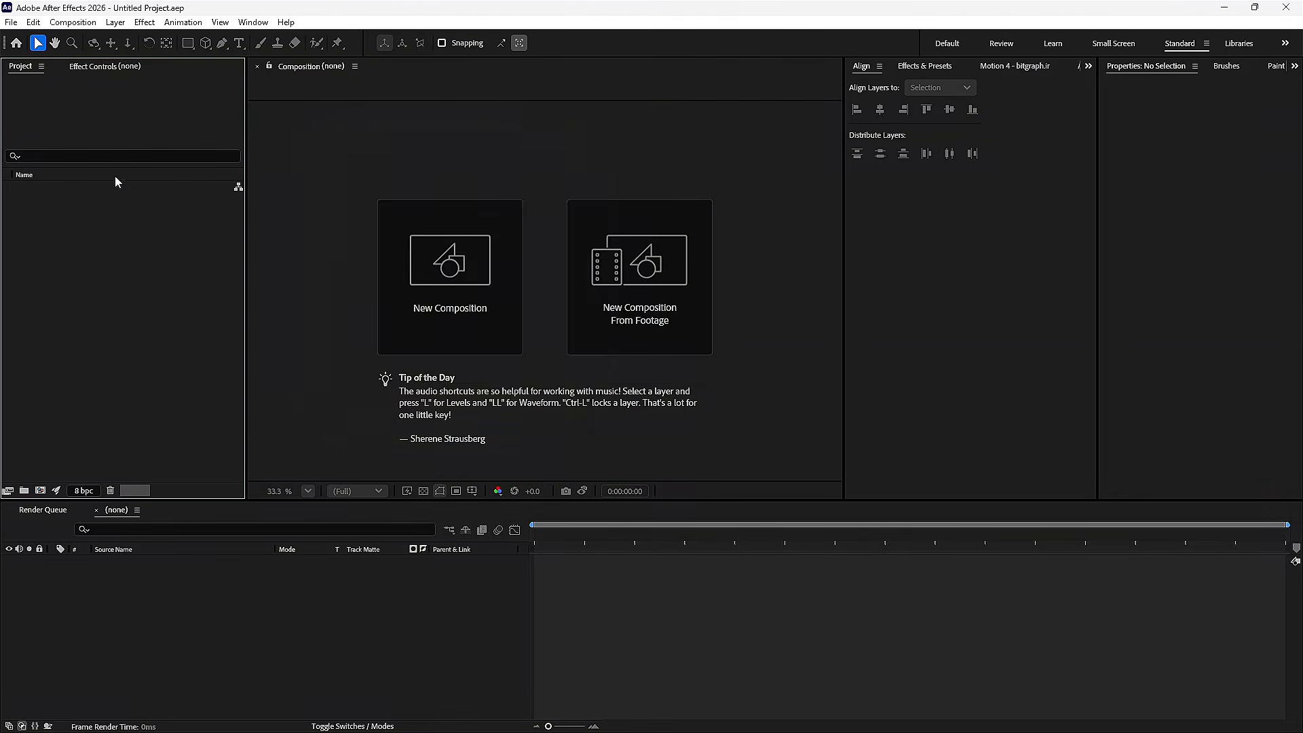
Create a 1920×1080 composition at 30 fps with a duration of 3 seconds.
click(475, 279)
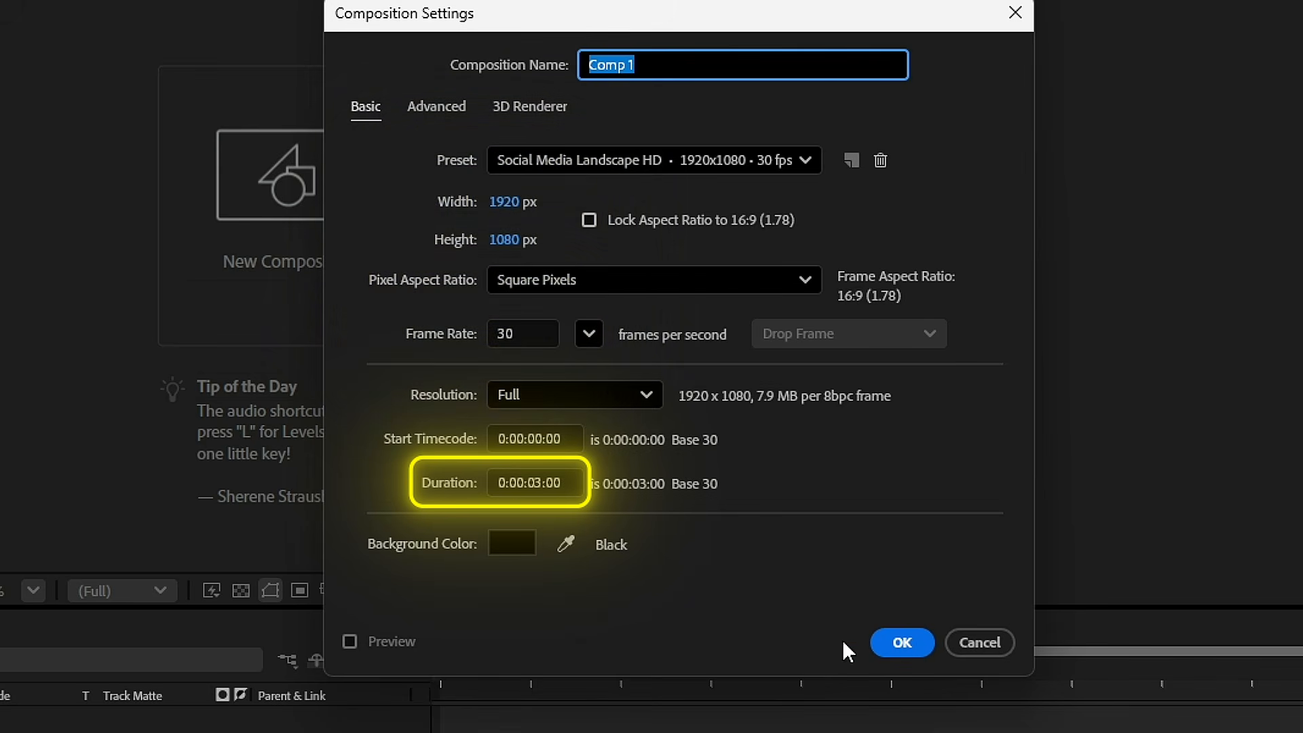
click(902, 642)
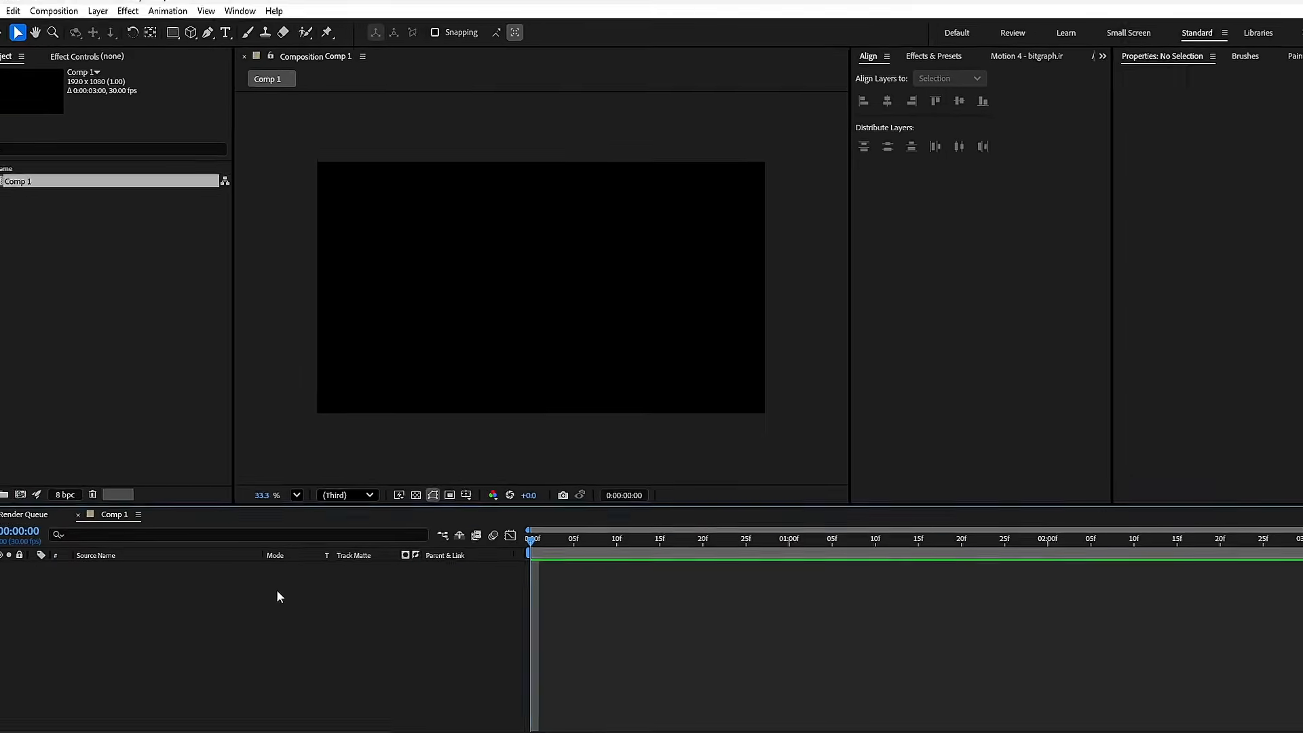
Add a full-size solid in very dark green (R 14, G 29, B 0) and duplicate the layer.
right_click(115, 695)
mouse_move(379, 425)
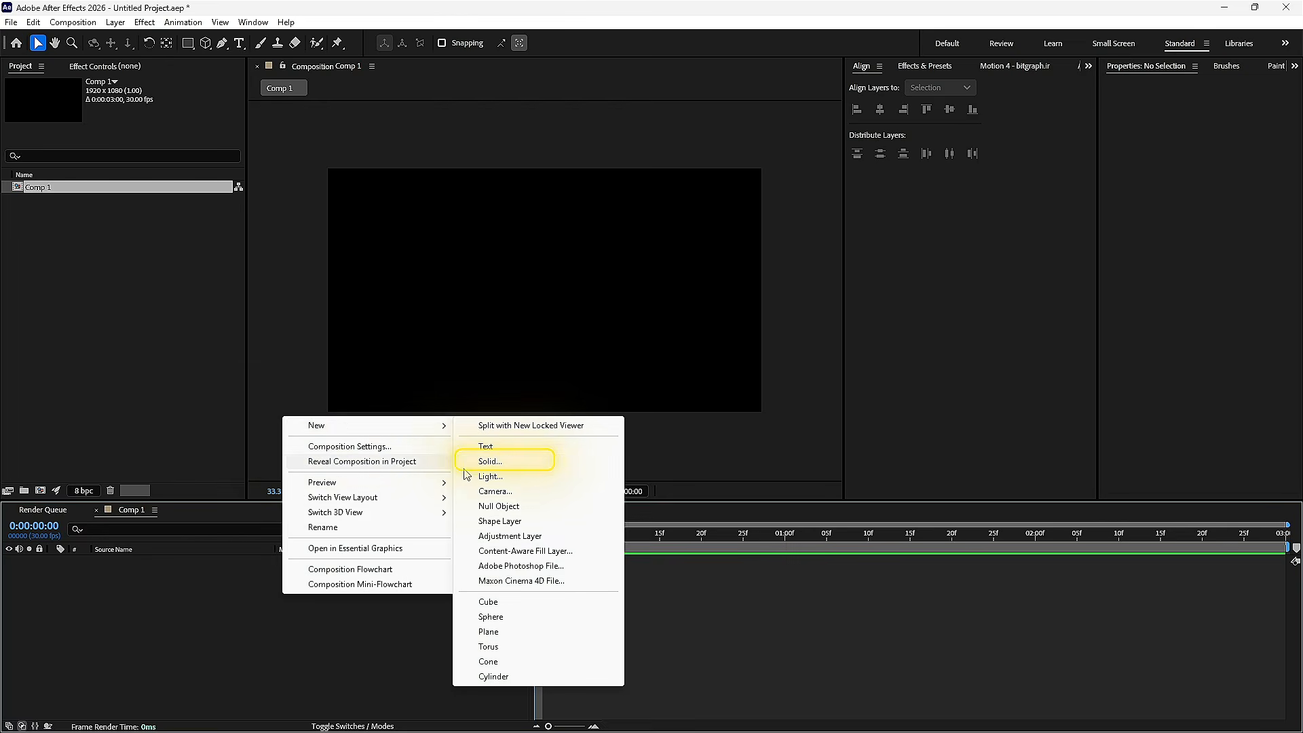
click(516, 457)
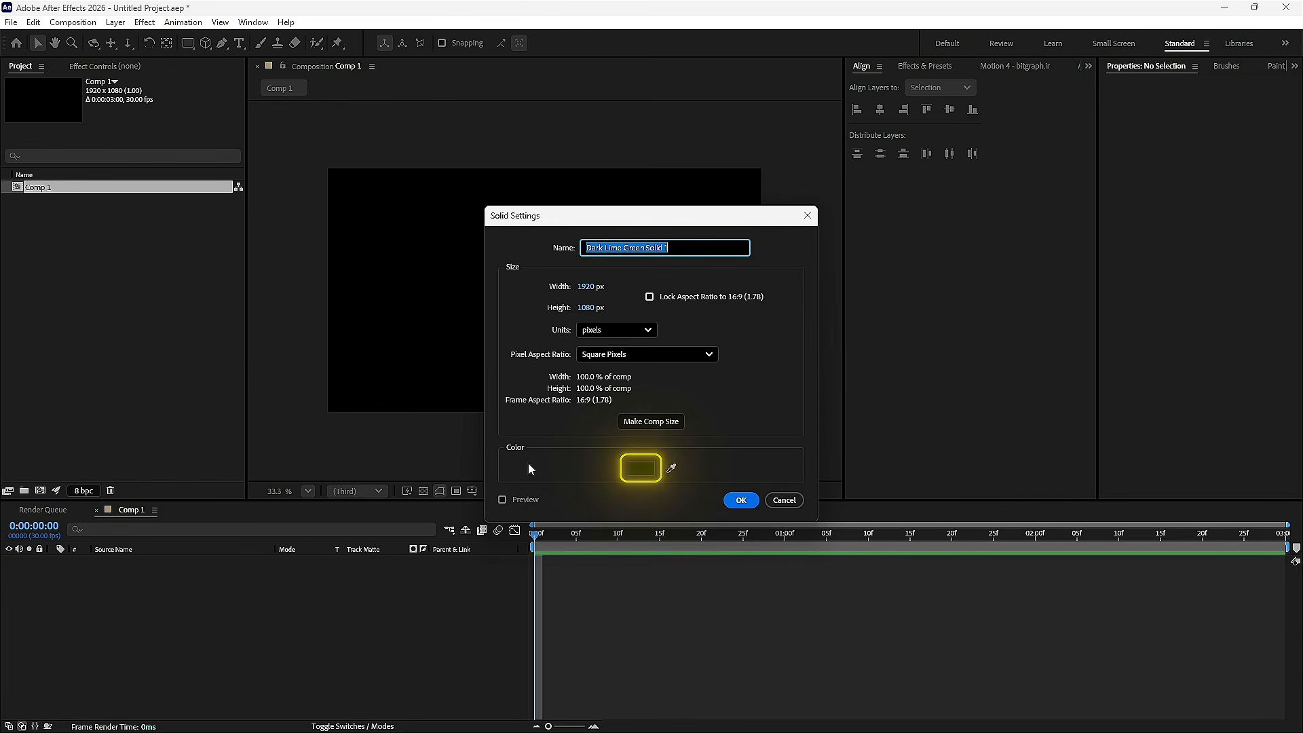
click(637, 468)
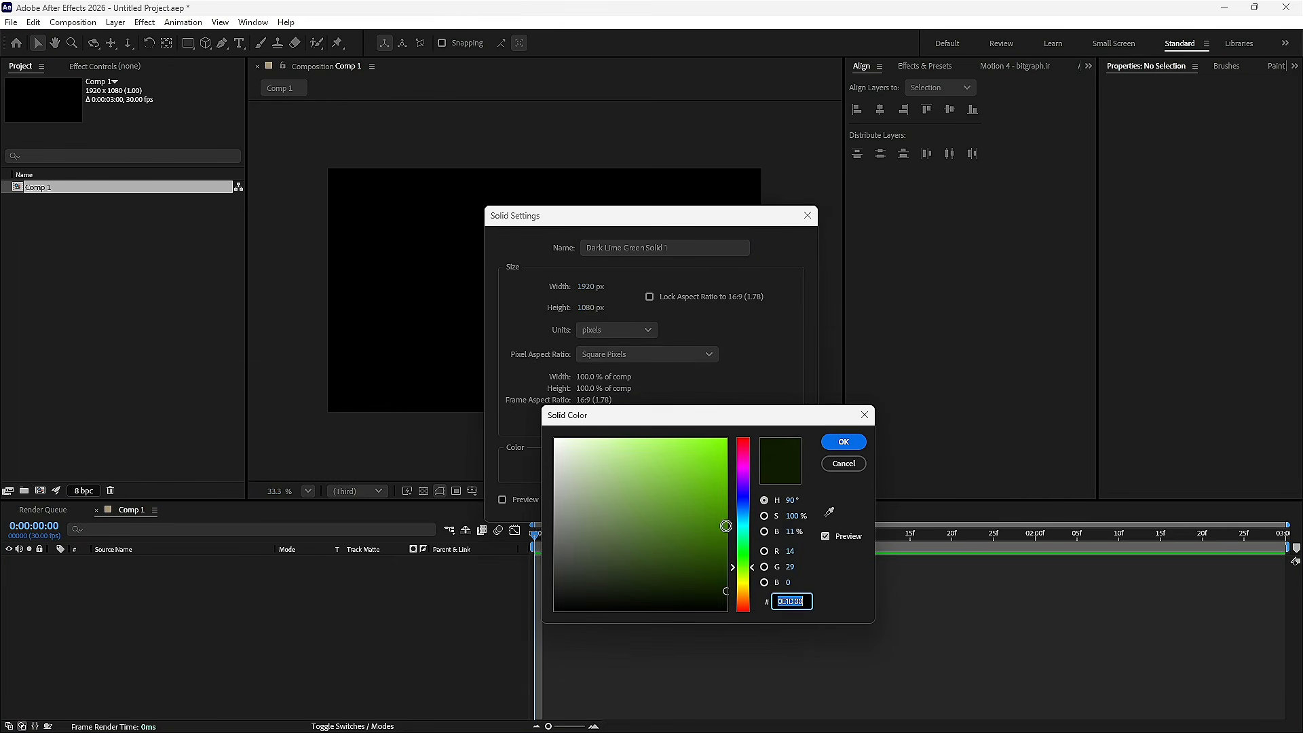
click(843, 441)
click(743, 499)
key(ctrl+d)
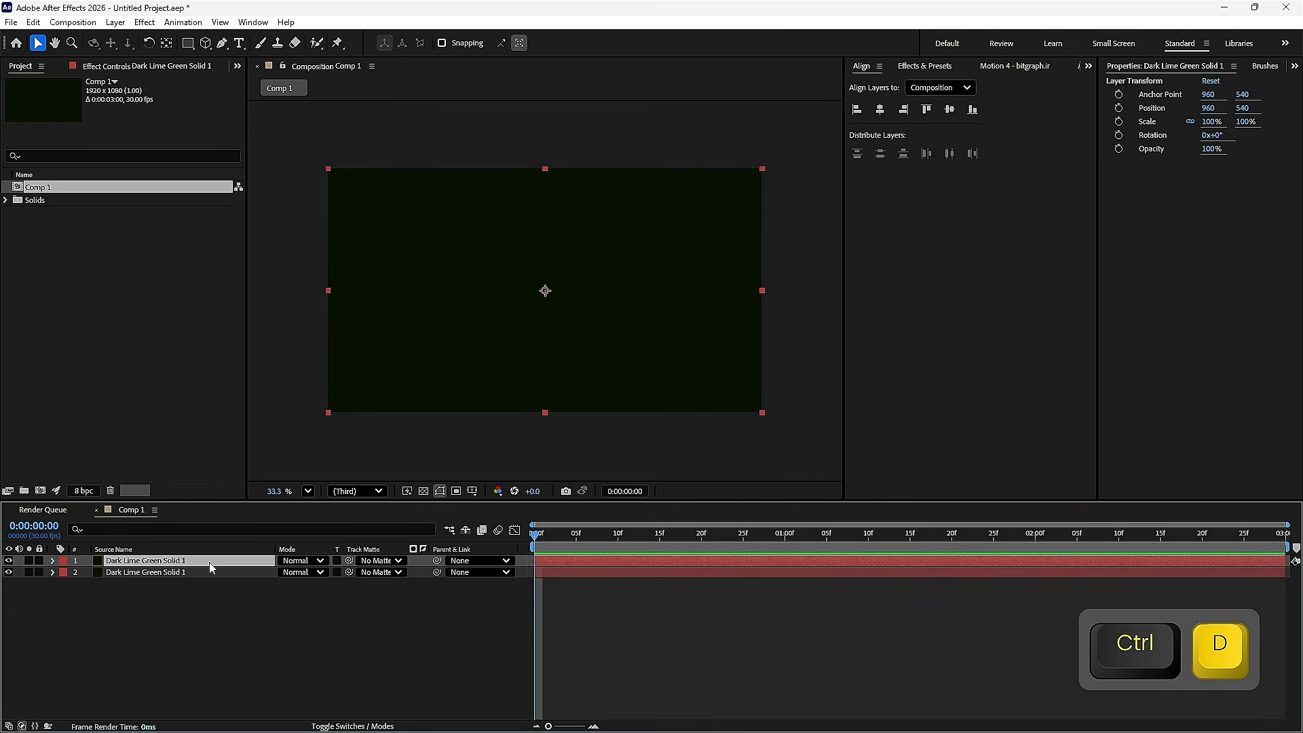
Apply the Grid effect to the upper solid and move its corner point to about 1143, 642.
click(924, 67)
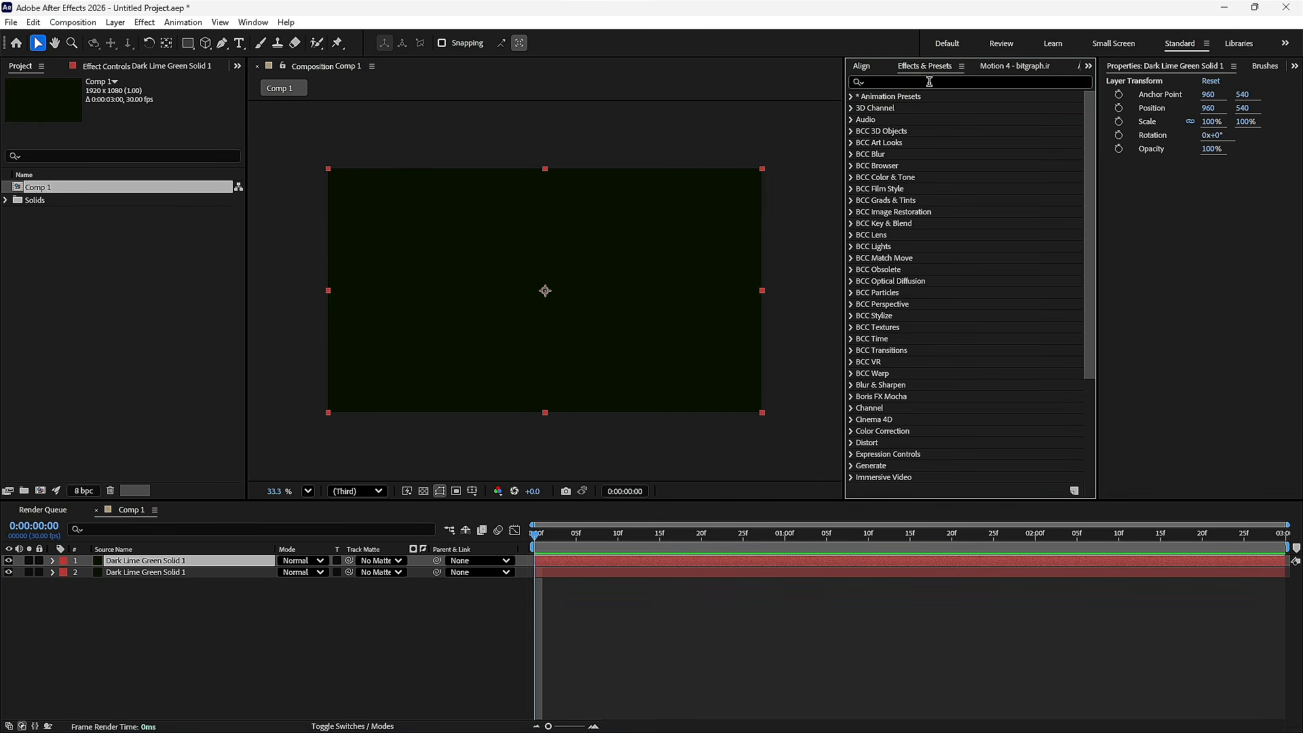
click(932, 85)
text(gri)
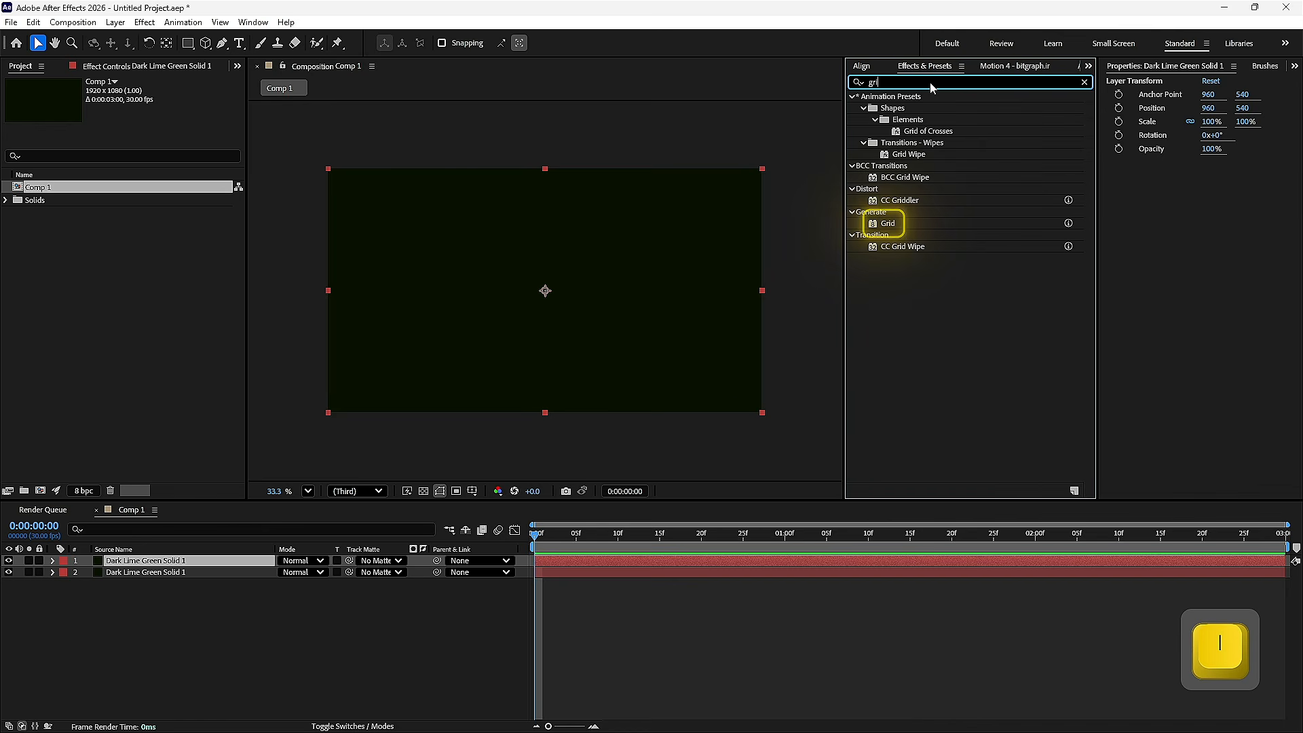
drag(899, 226, 661, 292)
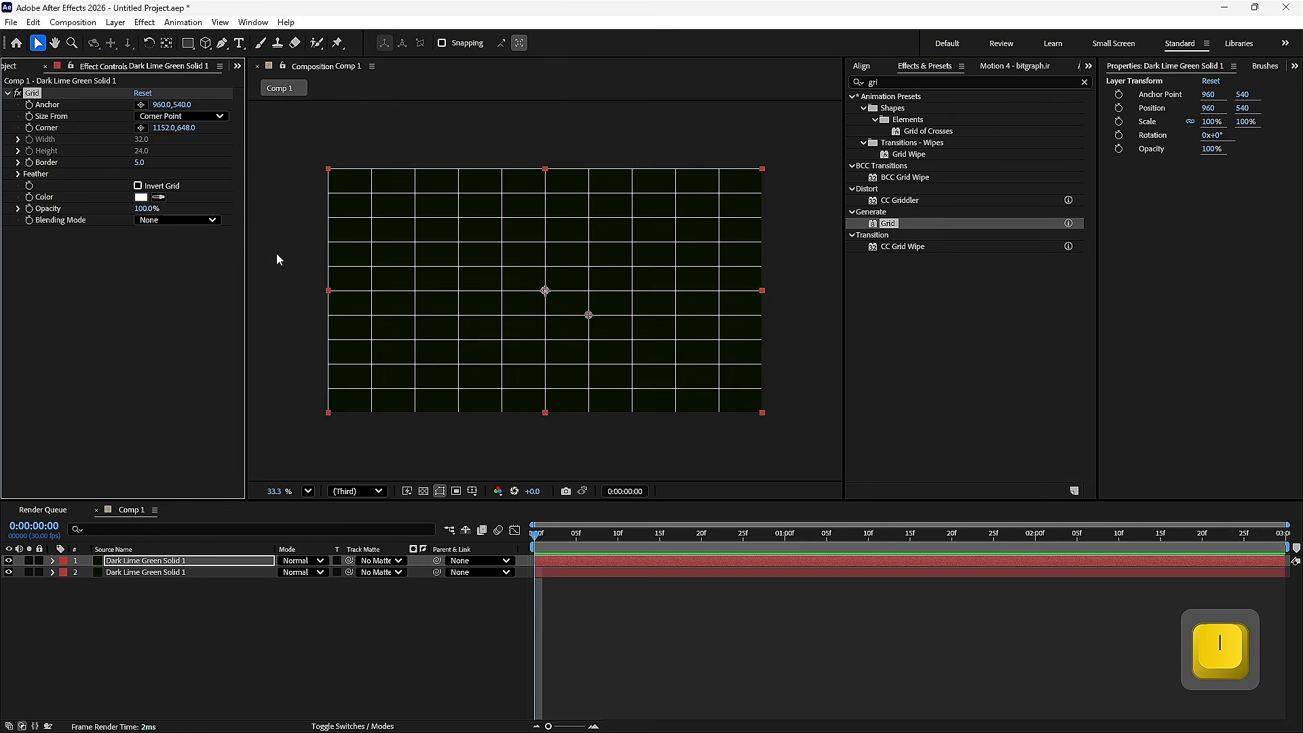
drag(589, 315, 587, 316)
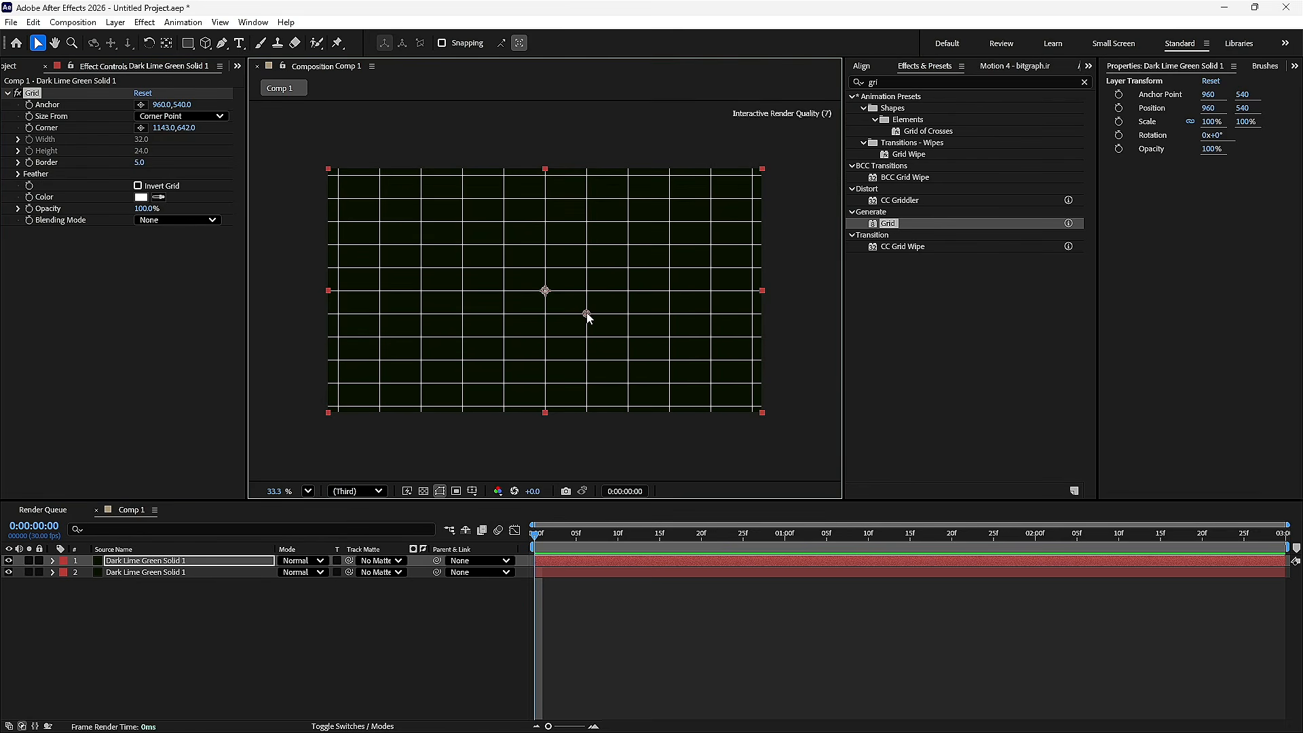
Set the grid's color to beige E2CD94 and copy its hex code.
click(147, 199)
click(743, 590)
drag(617, 471, 693, 487)
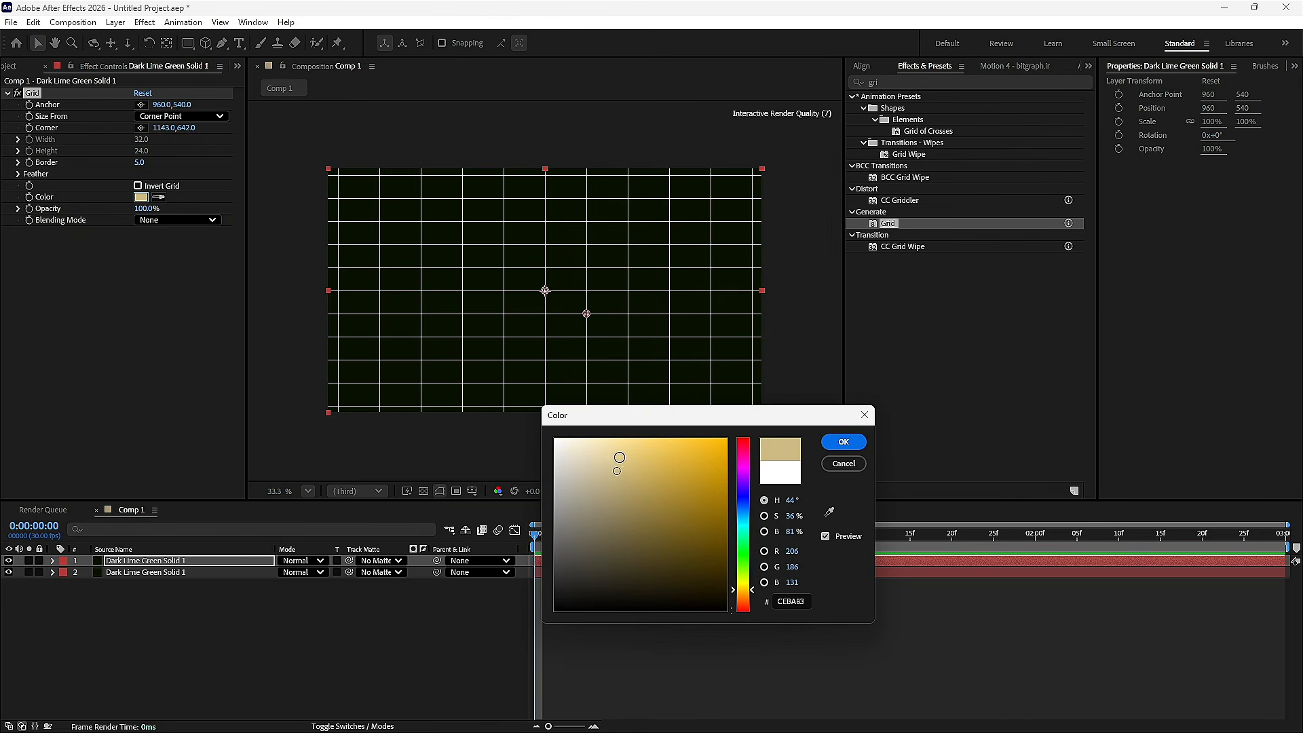
click(613, 456)
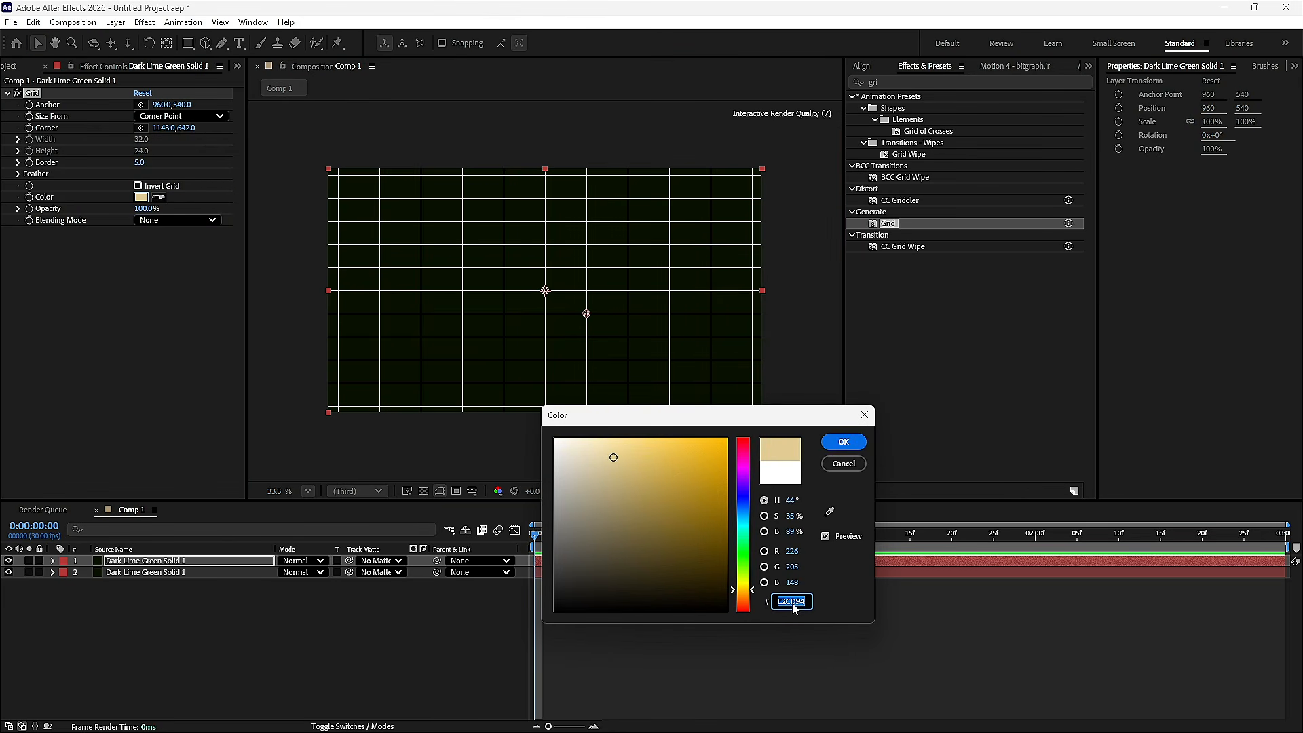
key(ctrl+c)
click(843, 442)
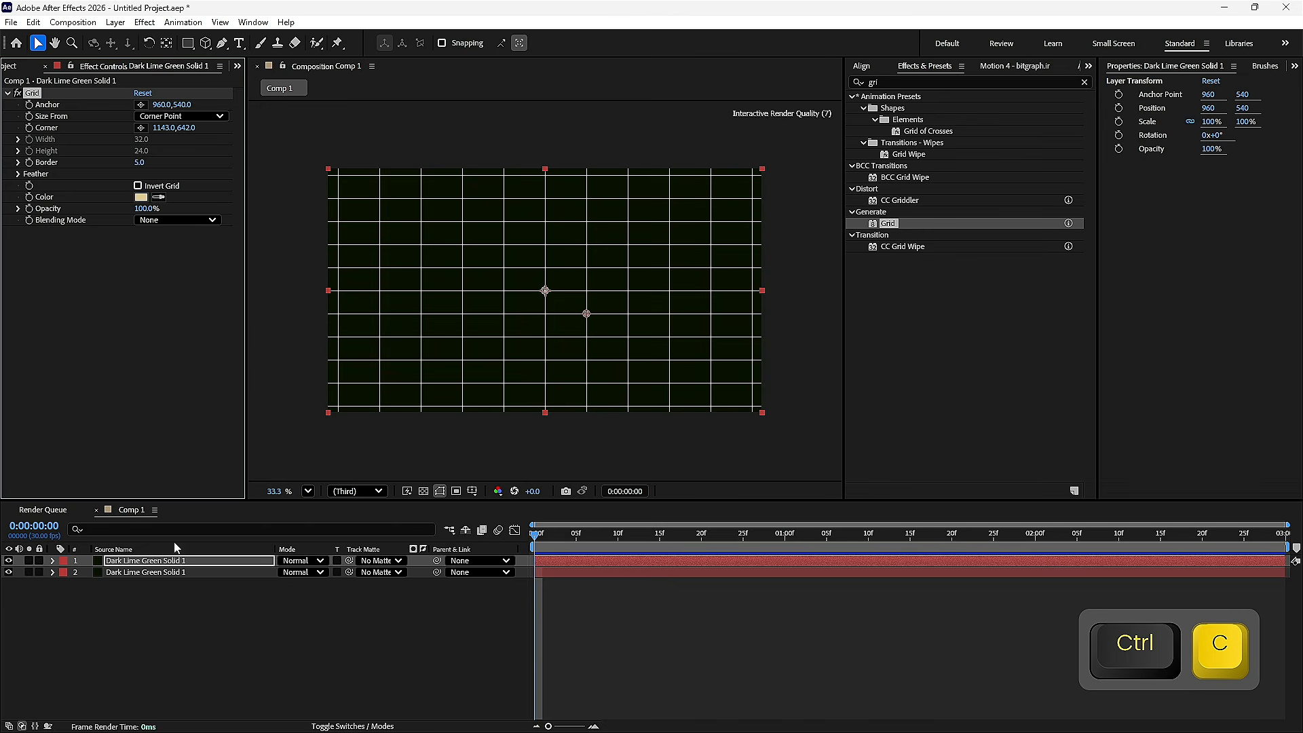
Pre-compose the grid solid, moving all attributes into the new composition.
click(175, 563)
right_click(217, 560)
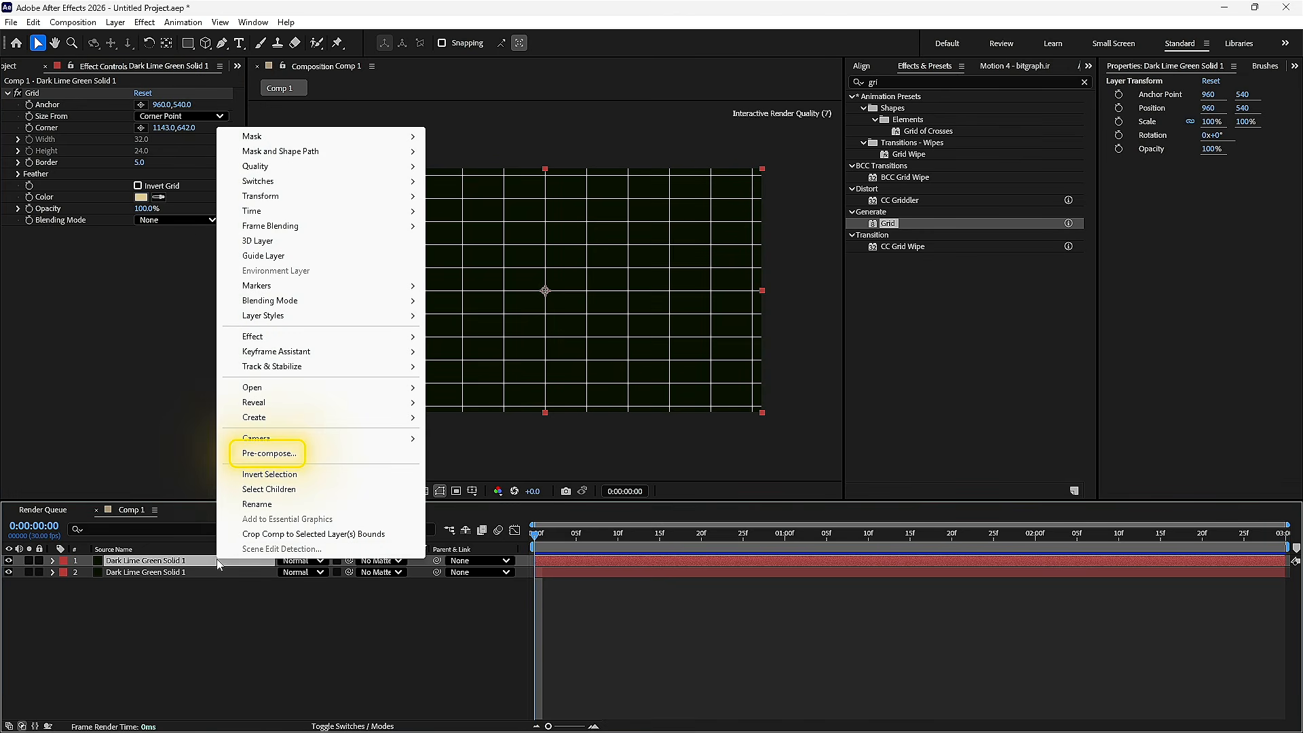
click(299, 454)
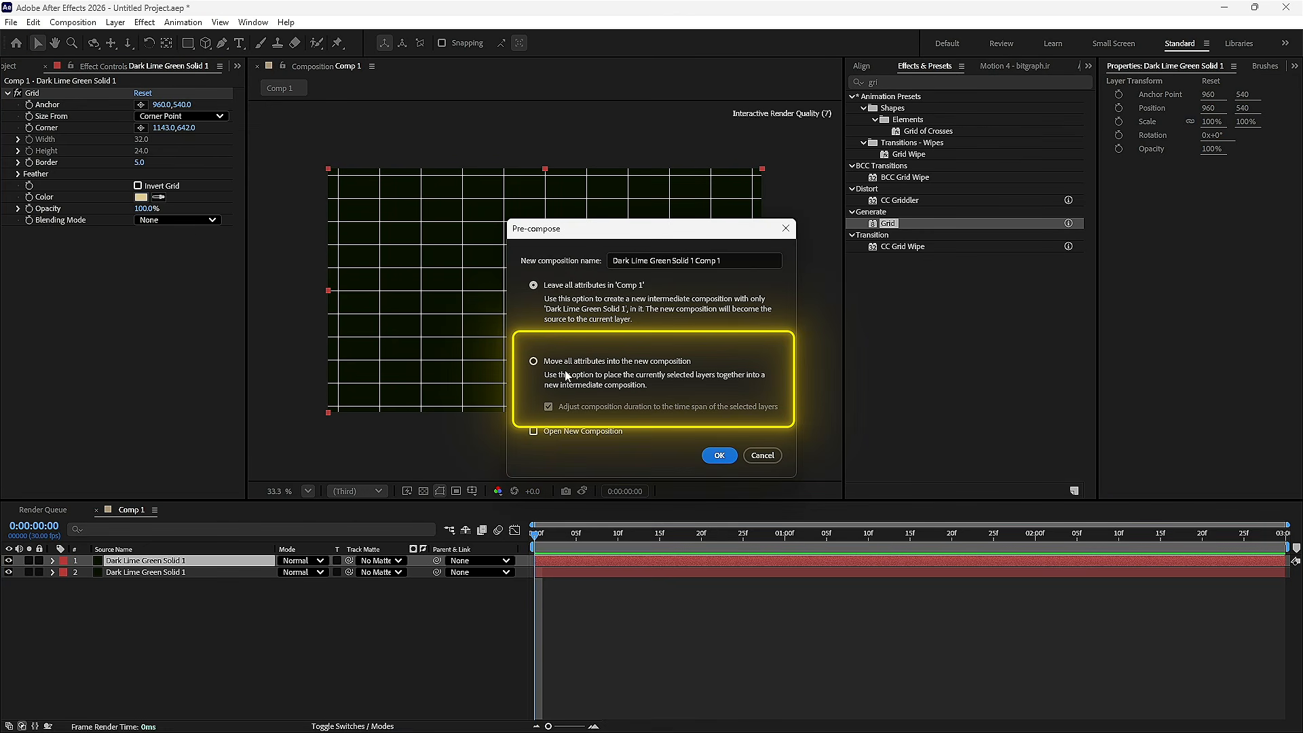
click(533, 361)
click(717, 456)
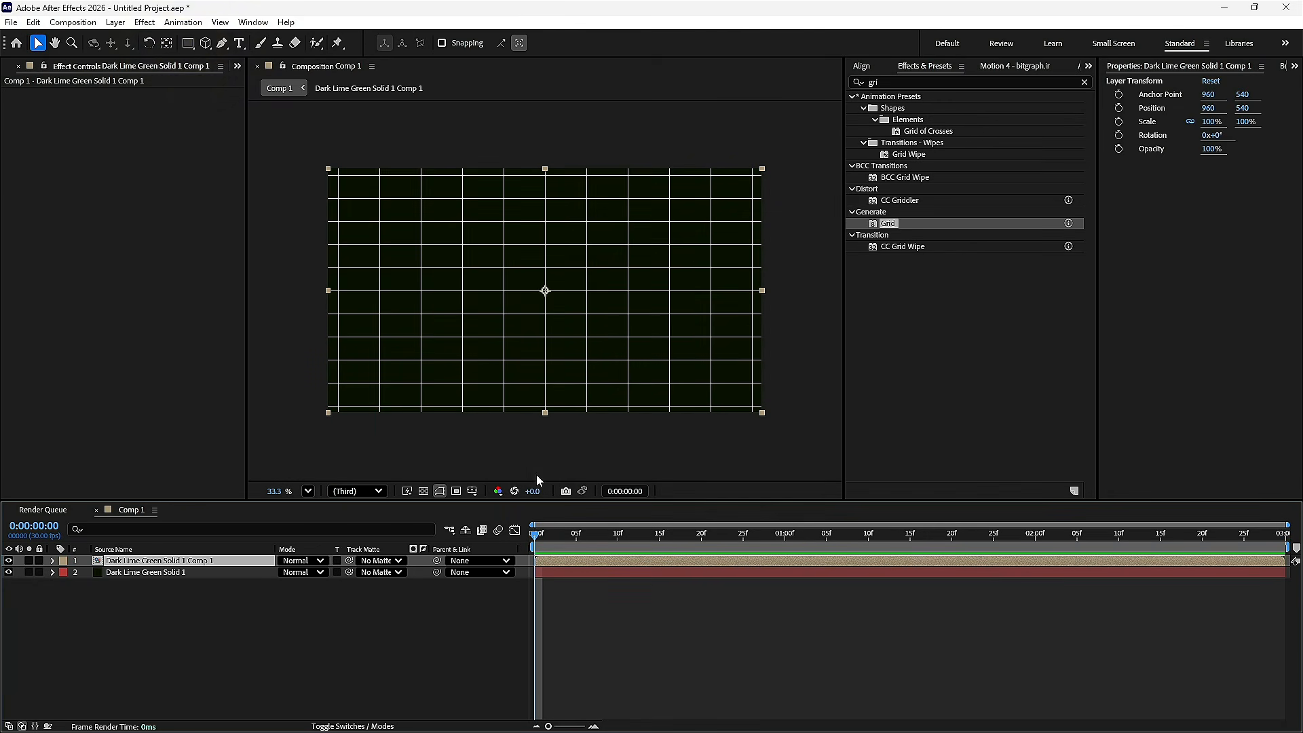
Draw a centered elliptical mask over most of the grid layer and feather it about 247 pixels.
click(188, 46)
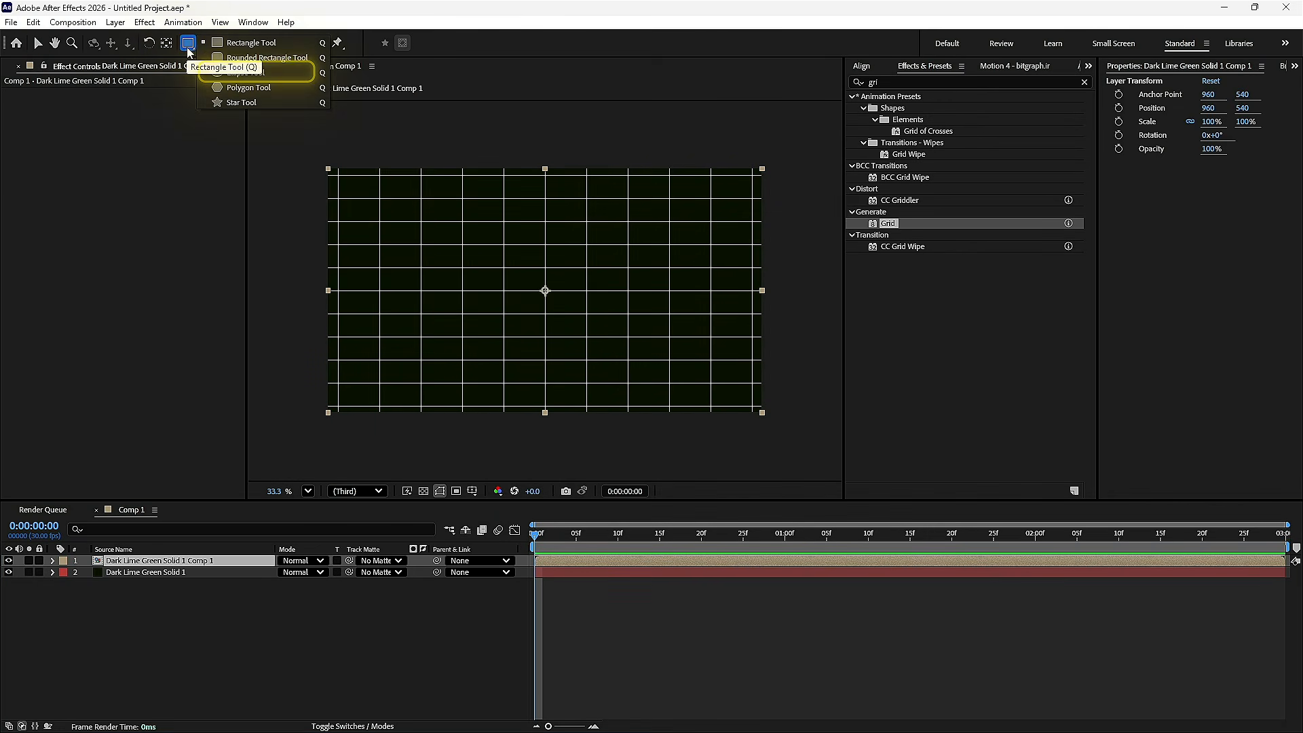
click(237, 73)
drag(545, 291, 715, 379)
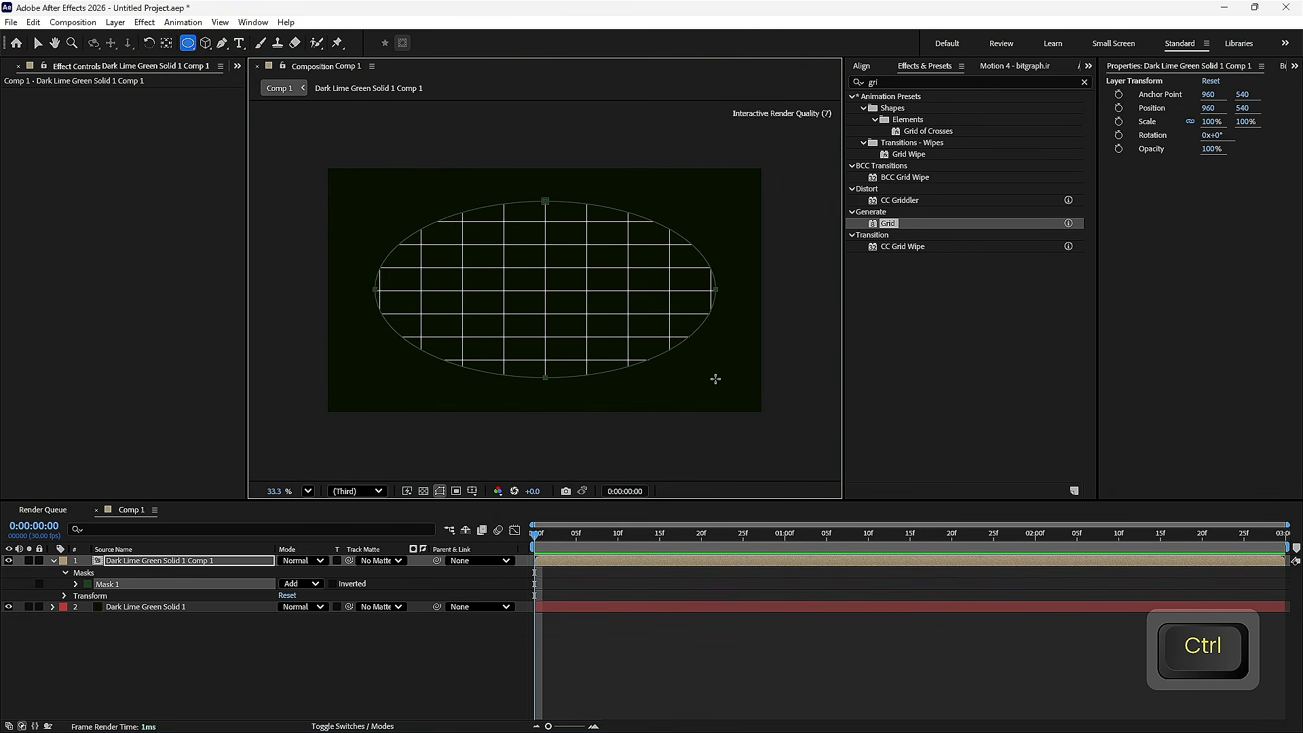
click(76, 584)
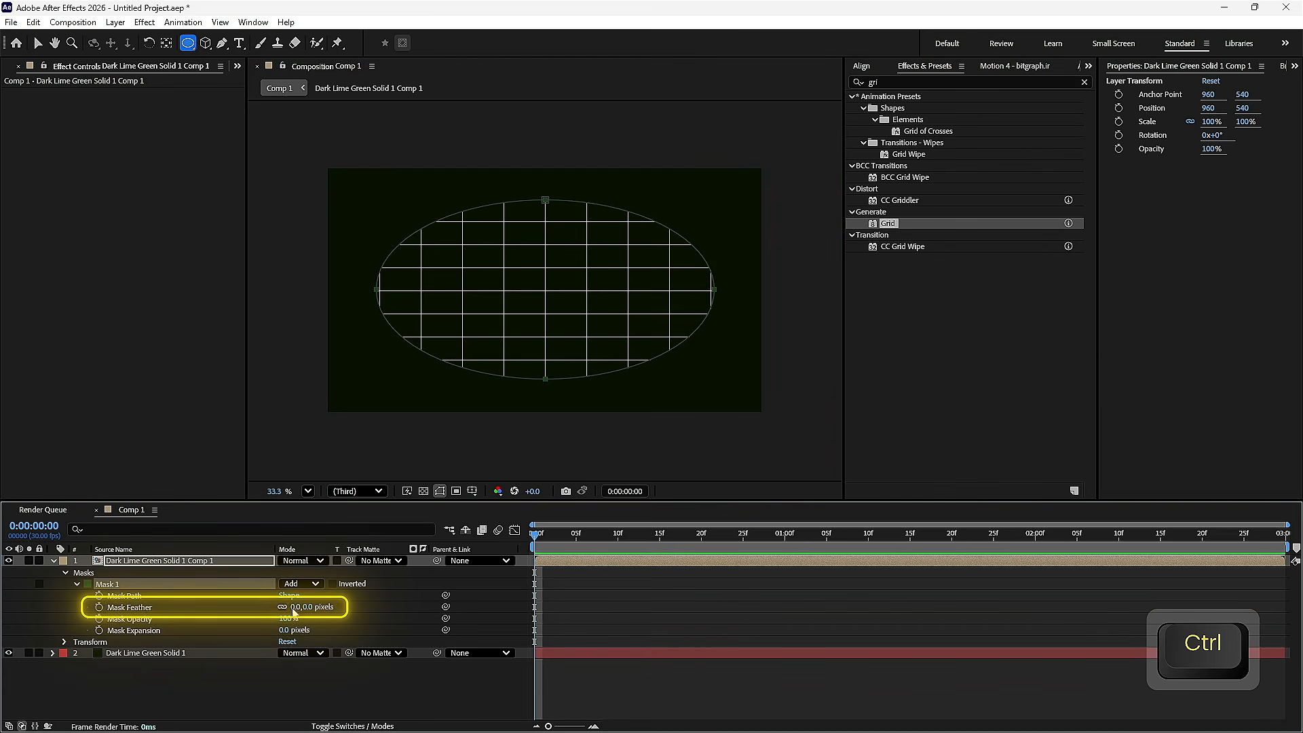
drag(298, 607, 410, 594)
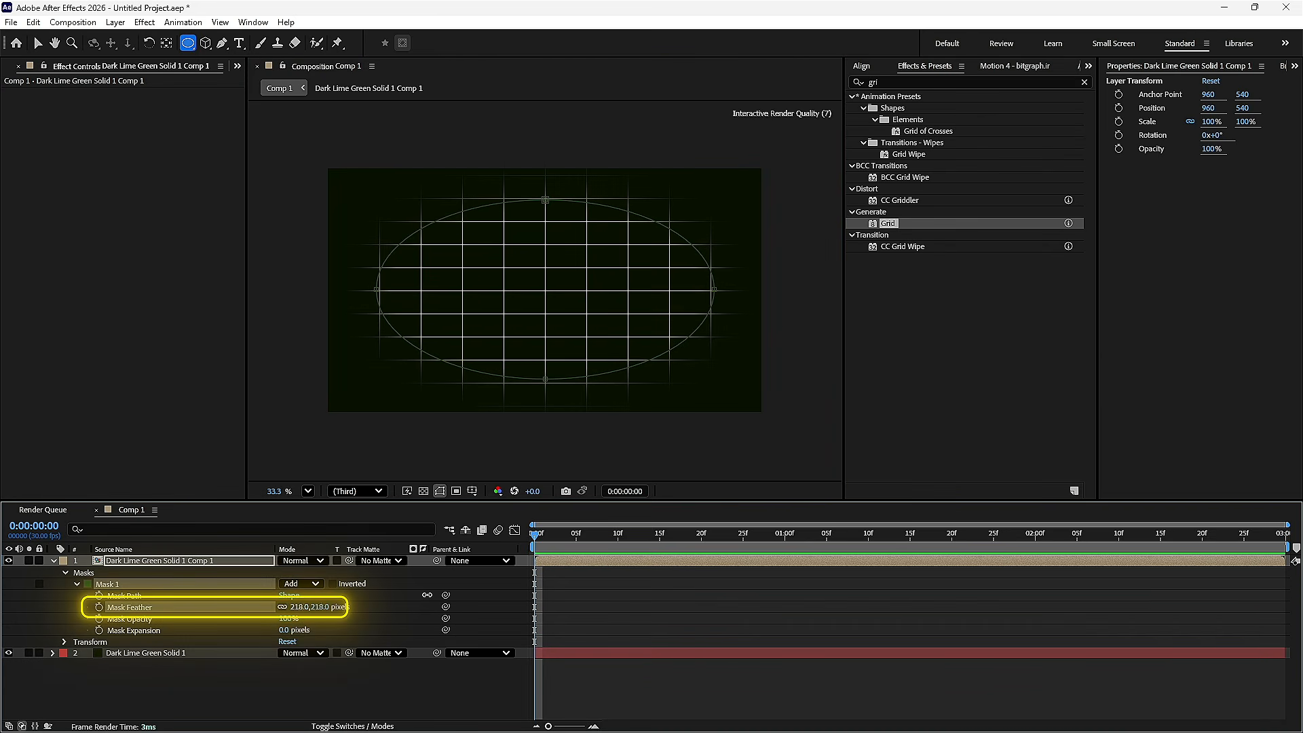
Set the grid layer's opacity to 50% and deselect it.
click(173, 563)
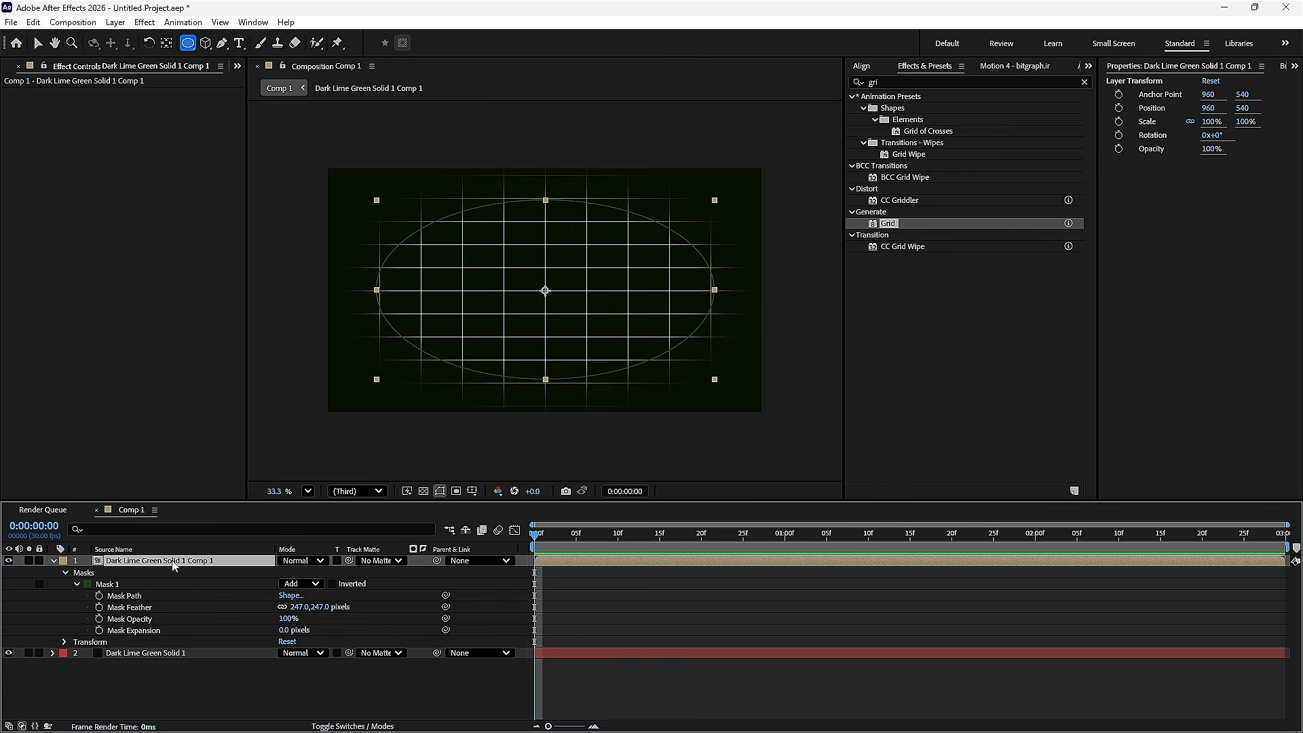
key(t)
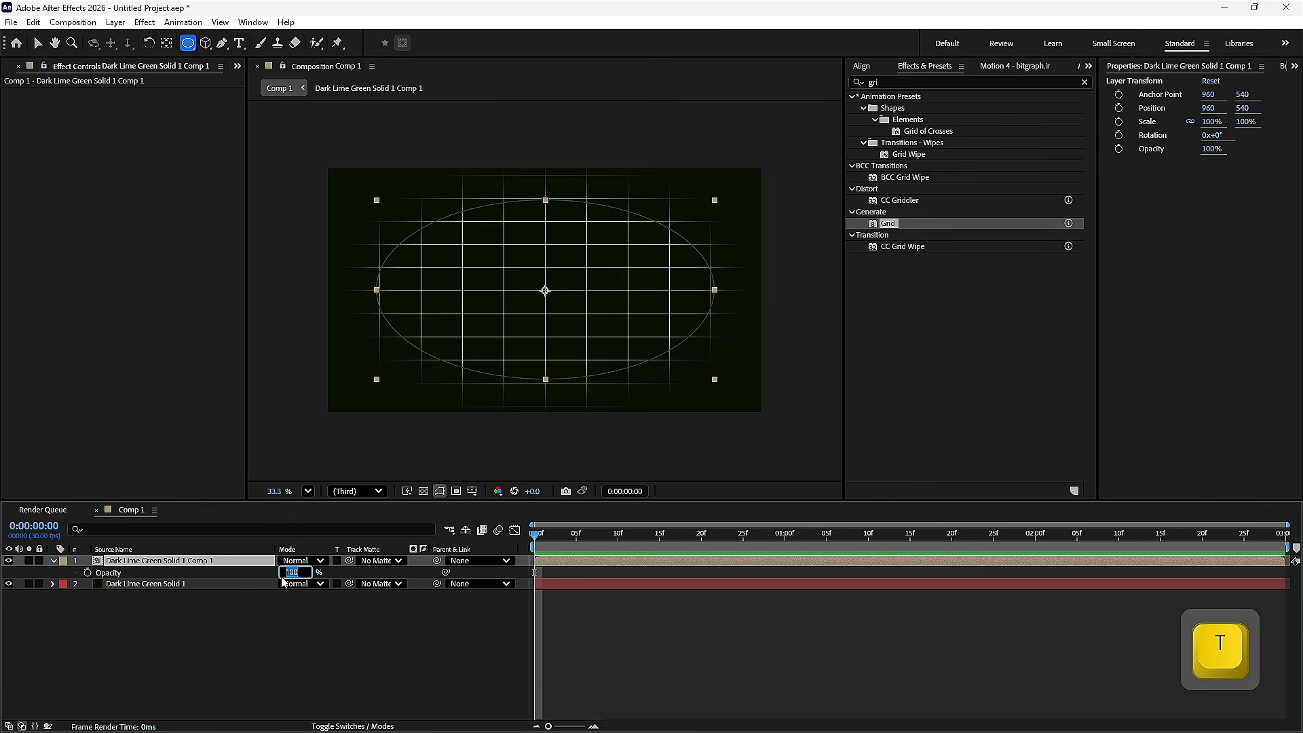
key(Return)
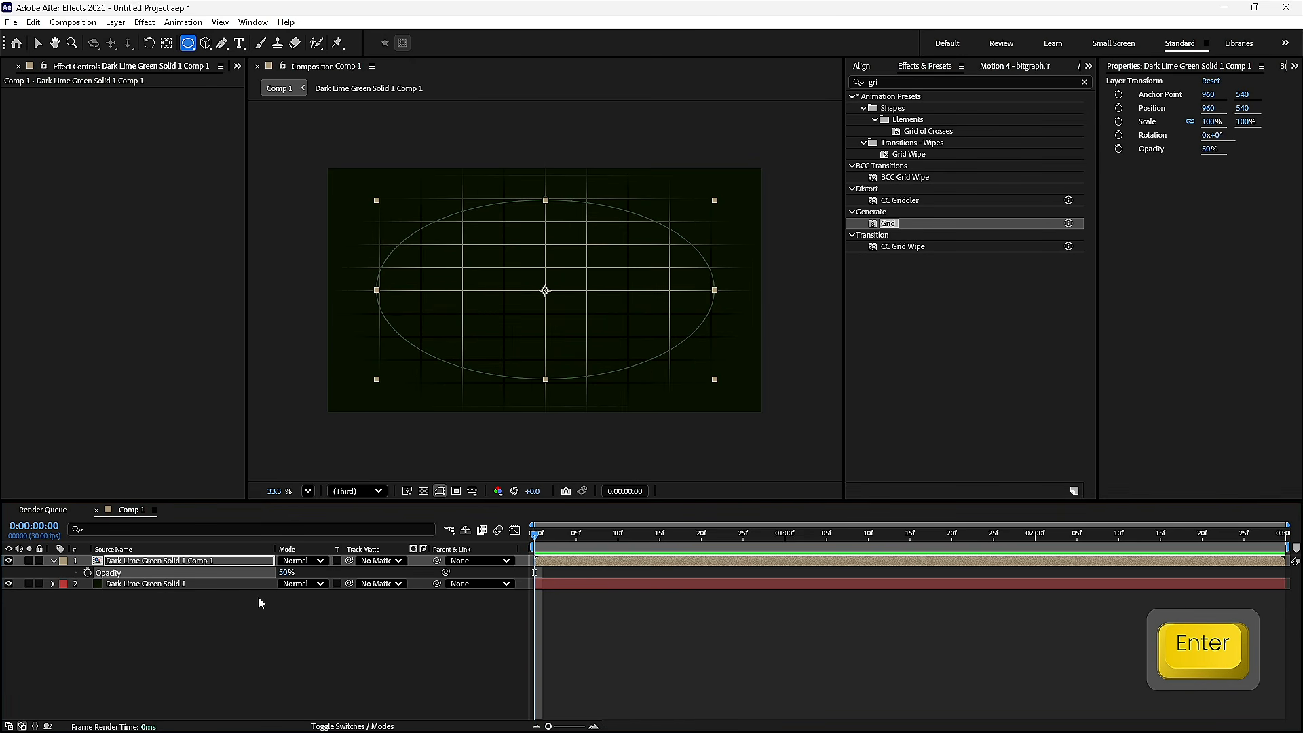
click(257, 602)
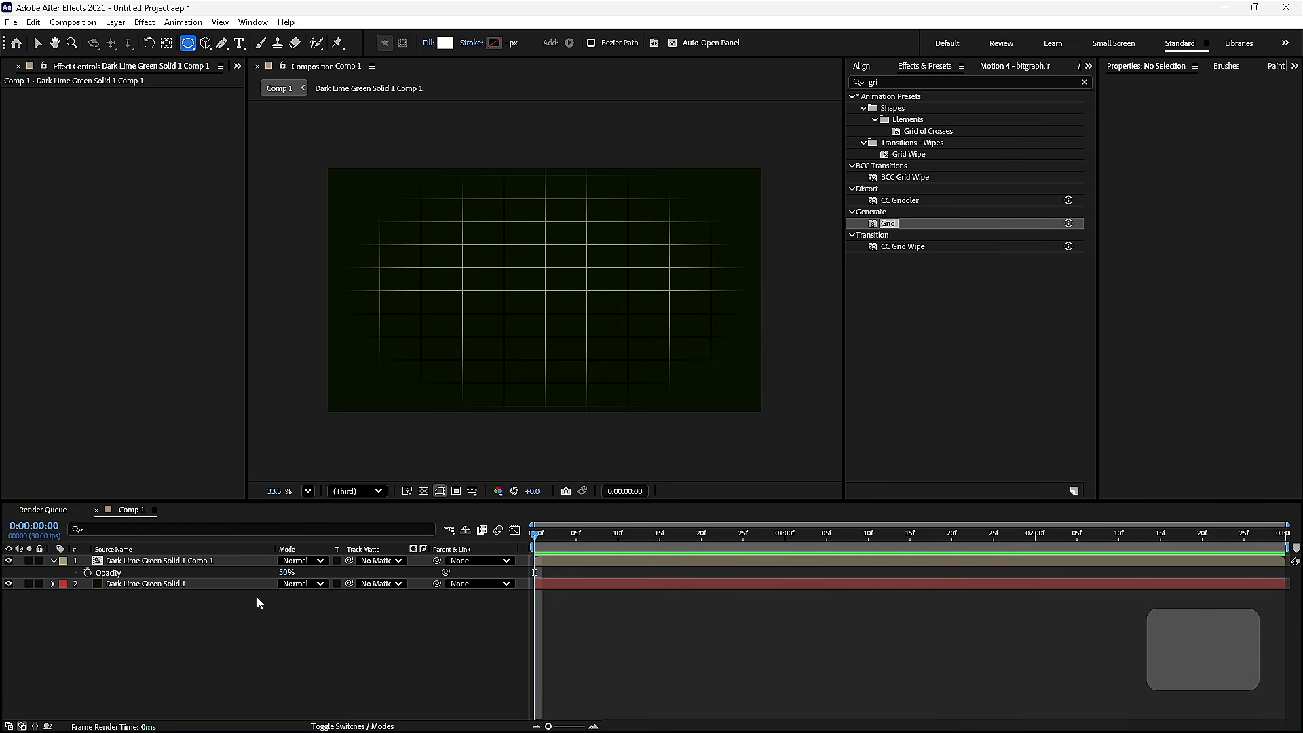
Draw a rectangle shape about 2136 × 894 px, extending past the composition's sides, with no fill and a beige 5 px stroke.
drag(182, 48, 220, 43)
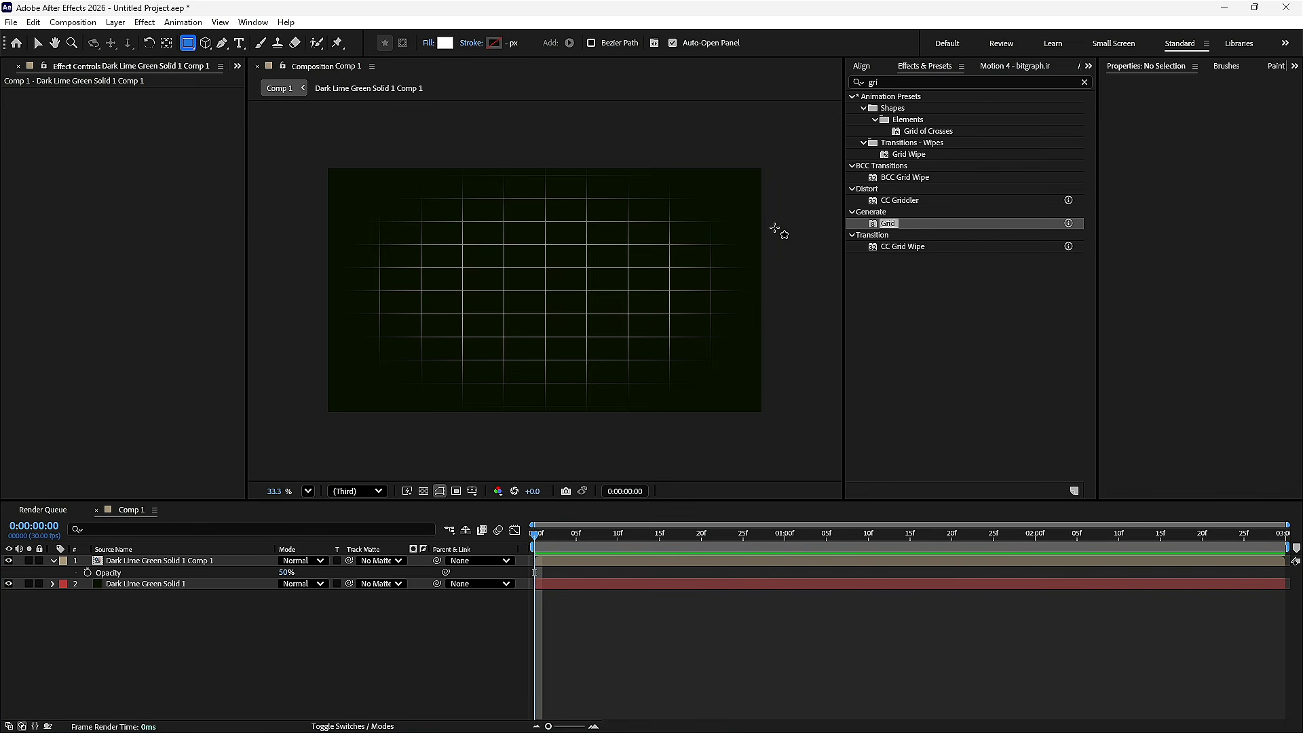
drag(782, 199, 299, 401)
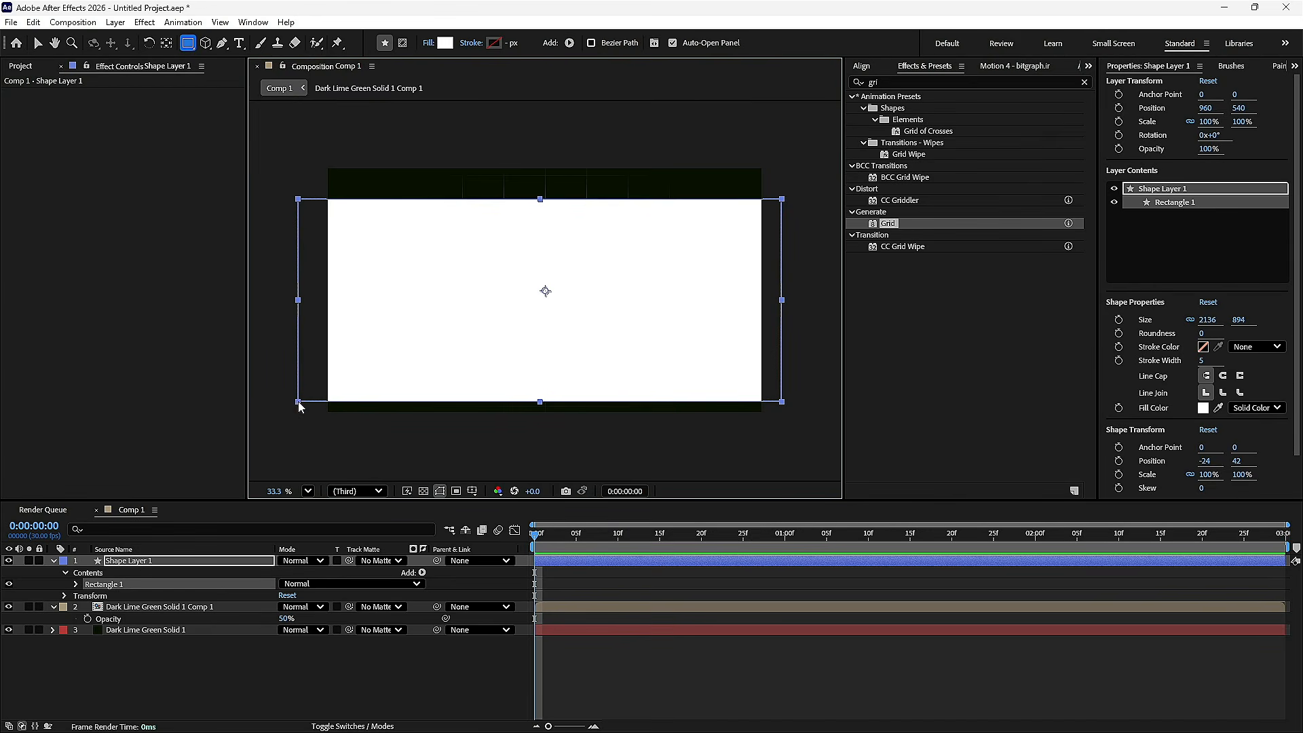
click(429, 44)
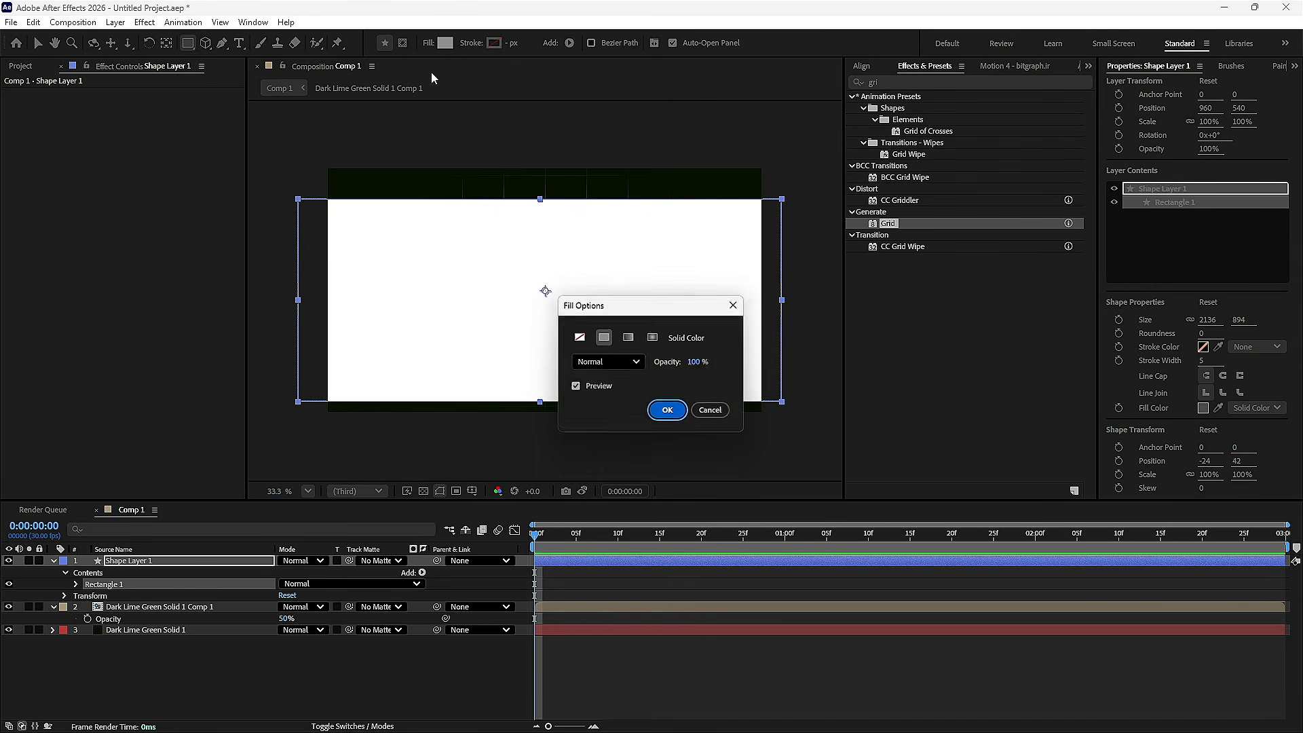
click(579, 337)
click(664, 410)
click(491, 43)
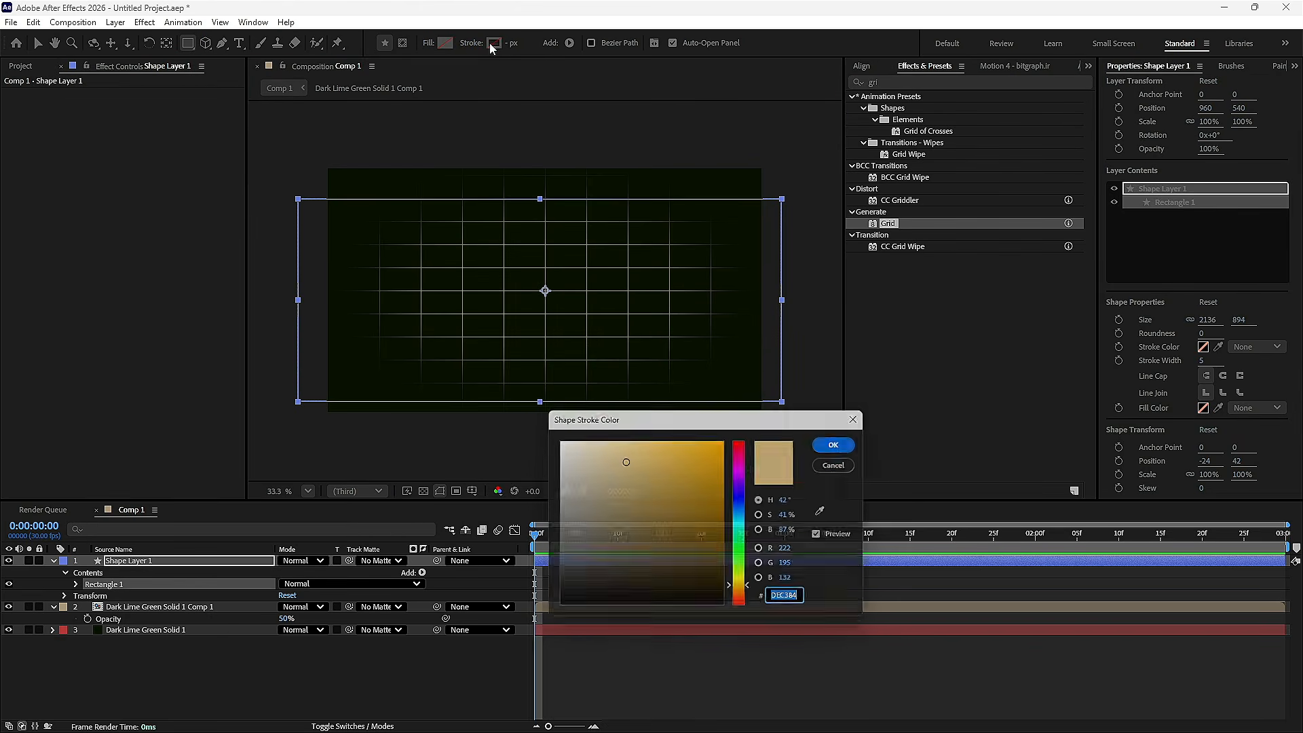
click(836, 446)
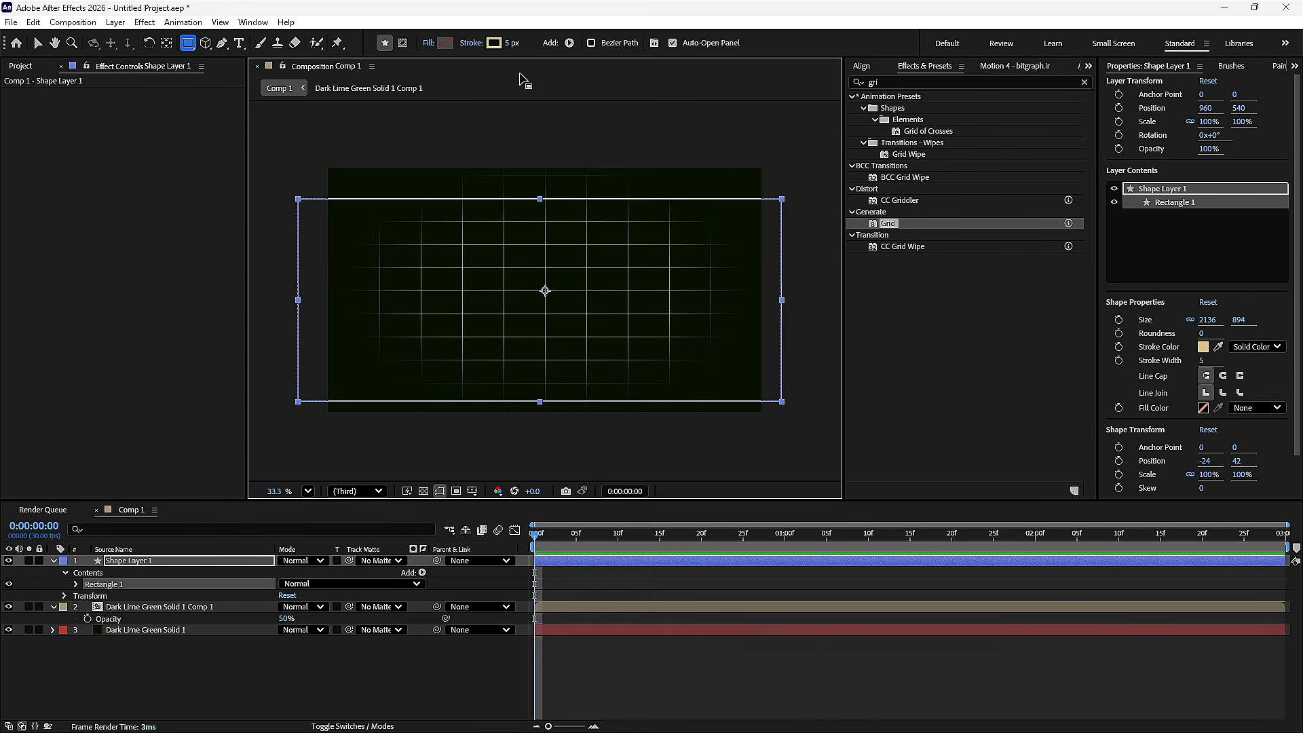
Center the rectangle layer in the composition and move its anchor point to the rectangle's center.
click(861, 65)
click(880, 110)
click(949, 110)
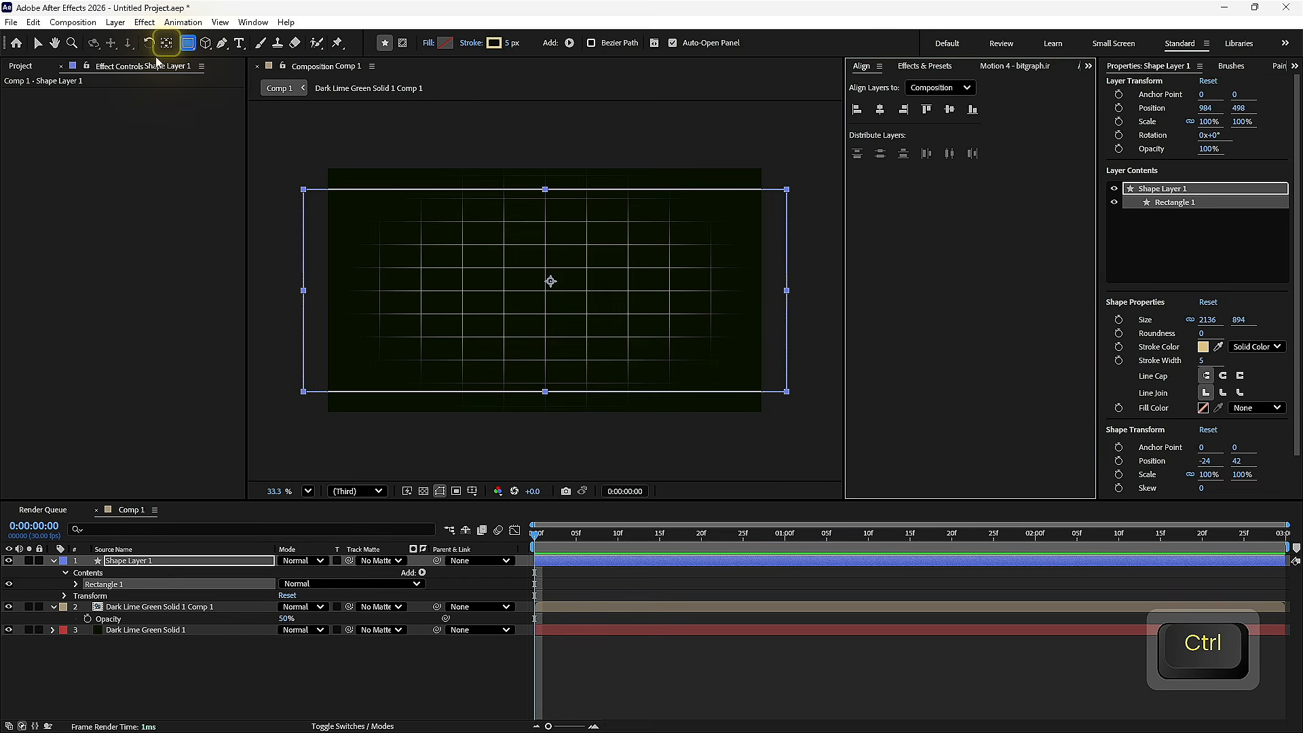
key(y)
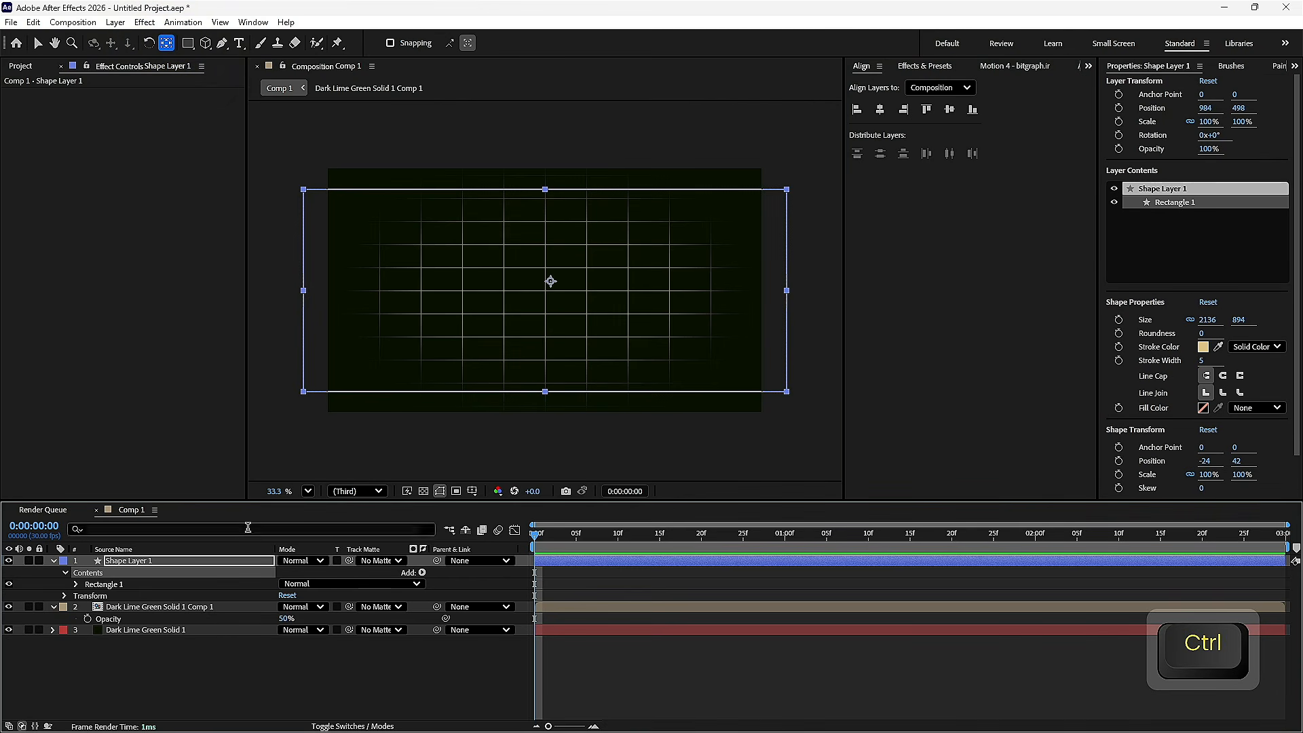
drag(551, 281, 545, 291)
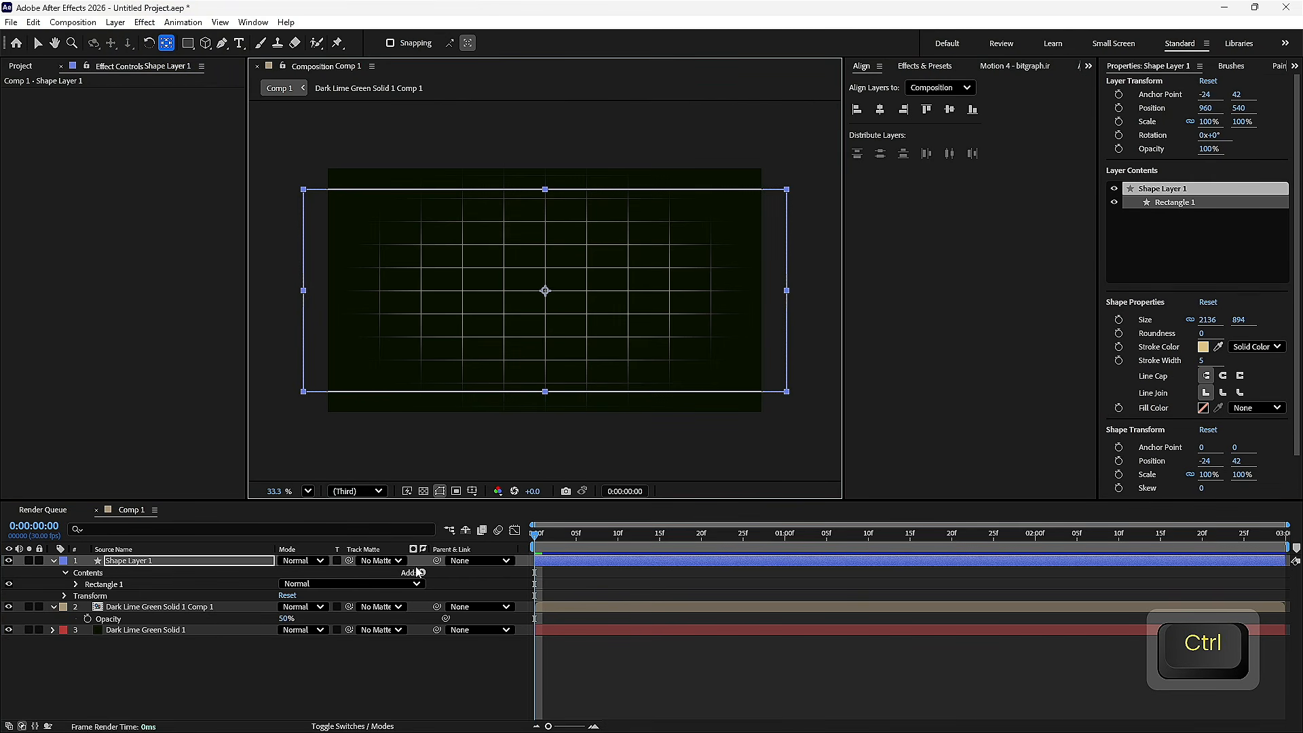
click(251, 647)
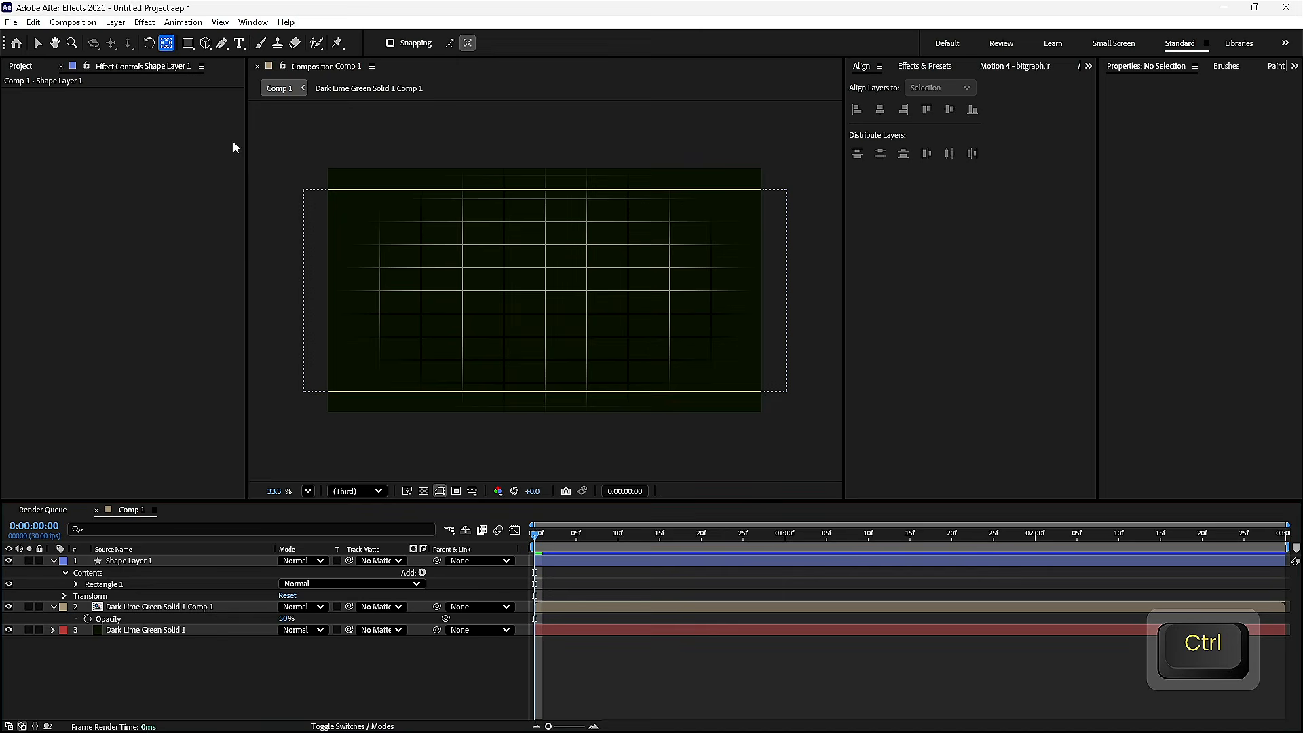
Draw a second outlined rectangle about 1737 × 1209 px on a new shape layer and center it in the composition.
click(187, 47)
drag(353, 153, 746, 428)
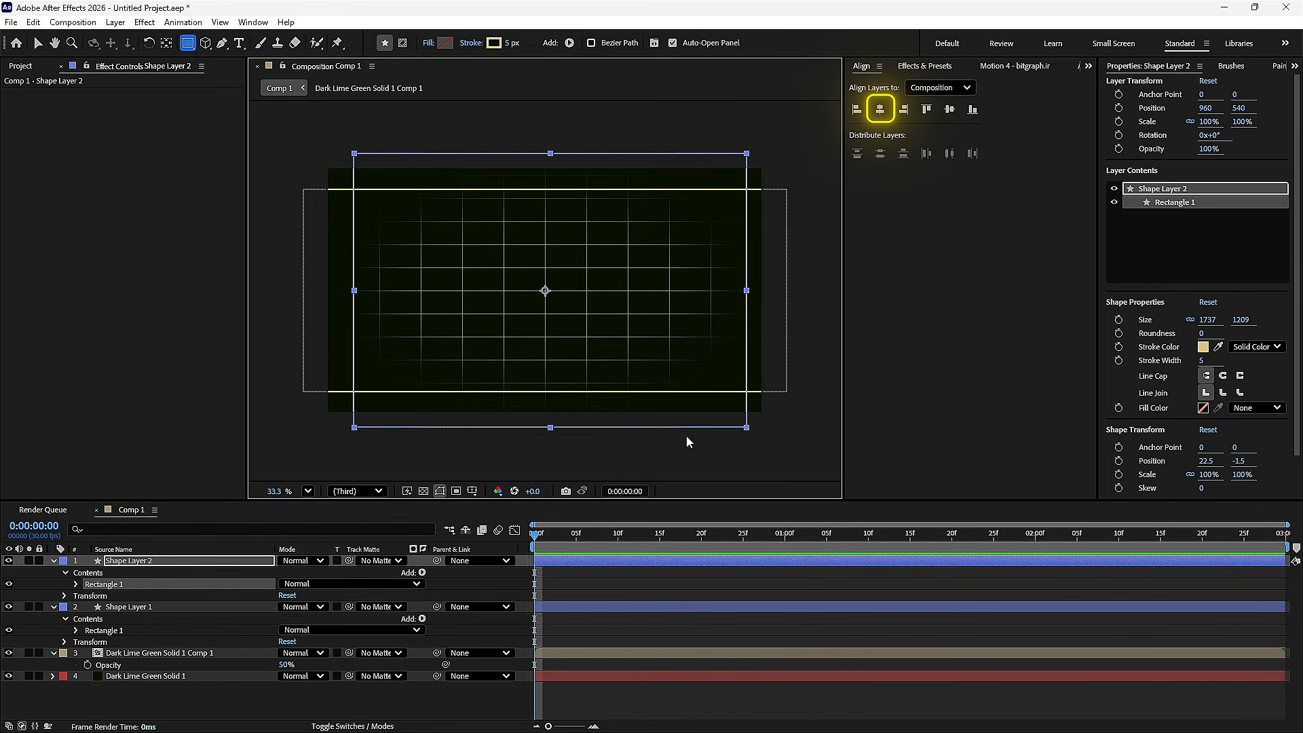
click(879, 110)
click(947, 109)
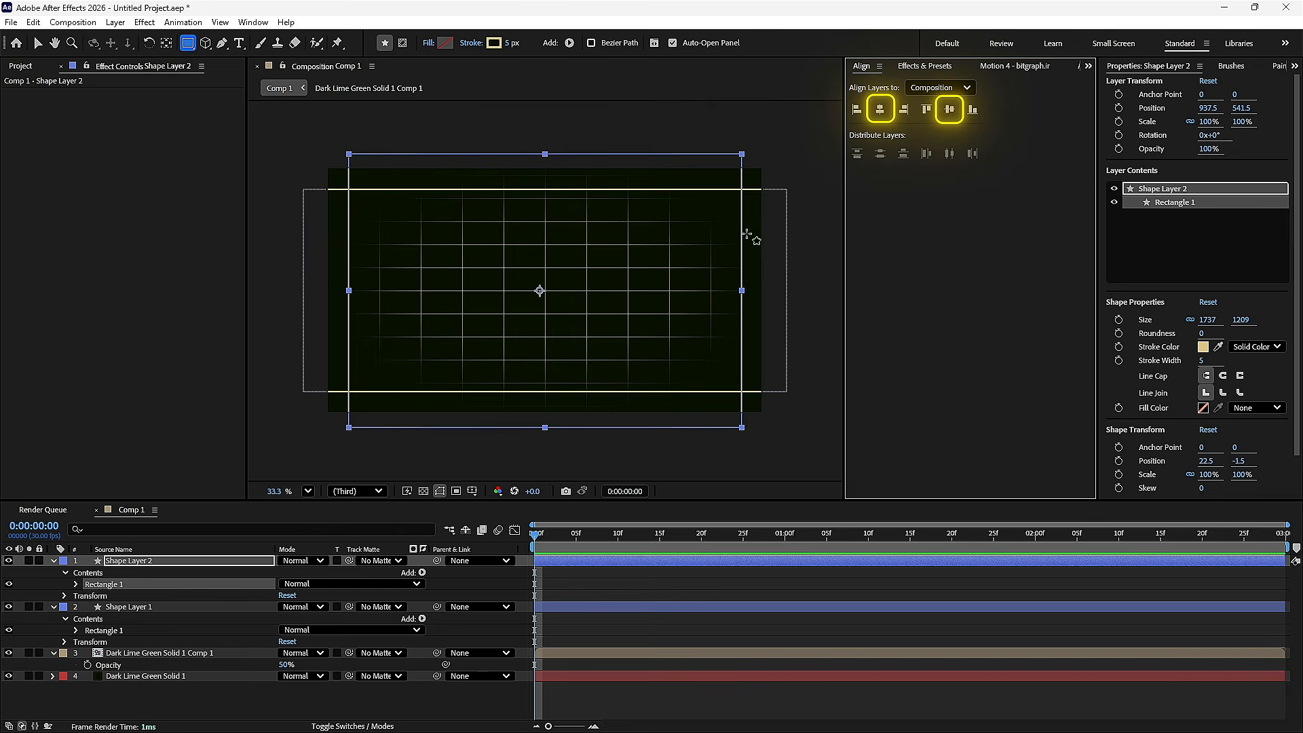
Move the second rectangle layer's anchor point to the rectangle's center, aligned with the composition's center.
click(194, 685)
click(169, 563)
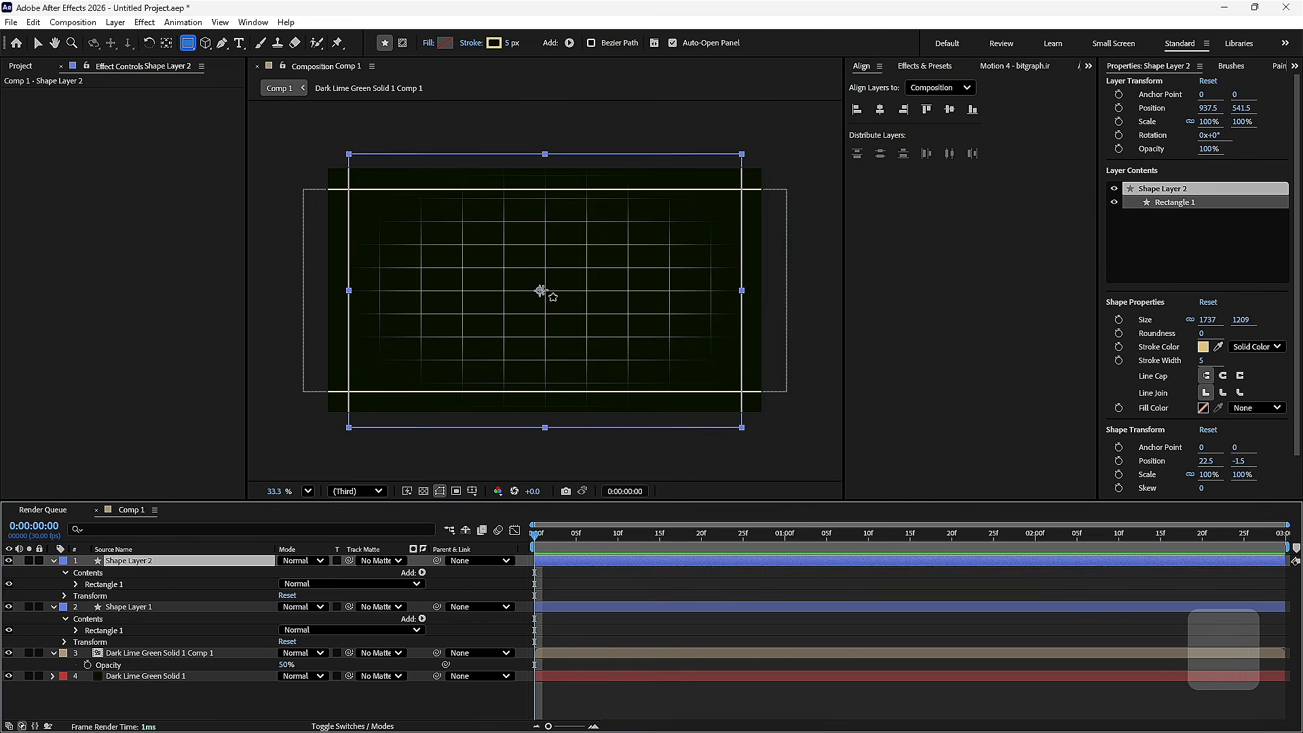
click(167, 44)
drag(520, 280, 559, 300)
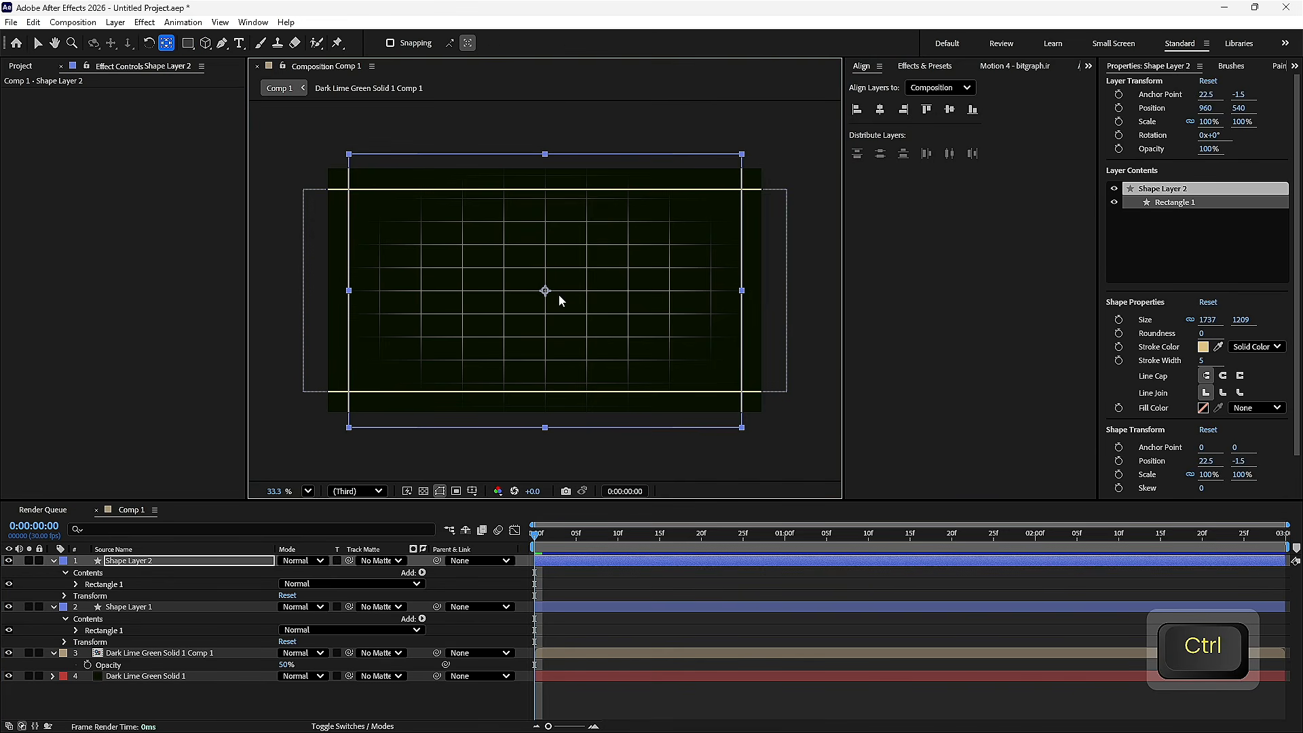
click(181, 686)
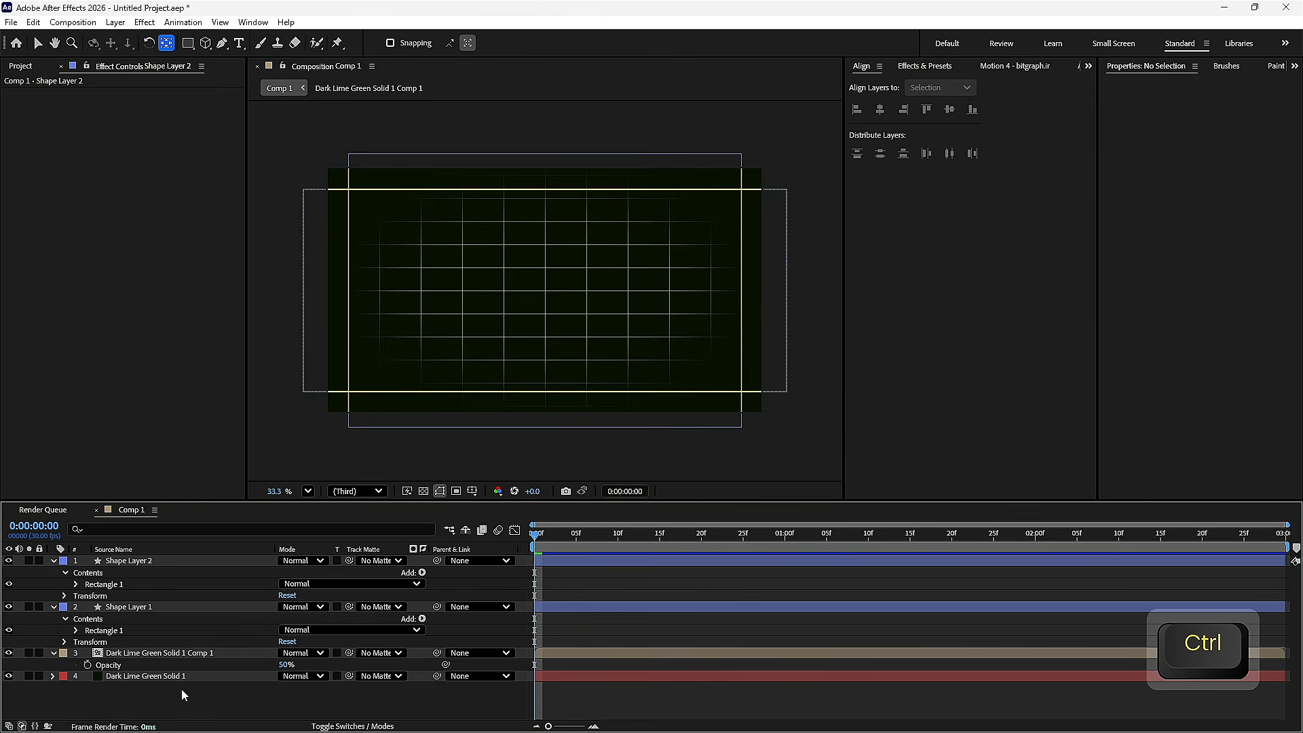
Keyframe Shape Layer 2's rectangle size at the first frame, then unlink its dimensions and reduce the width to 503 at 2 seconds.
click(75, 584)
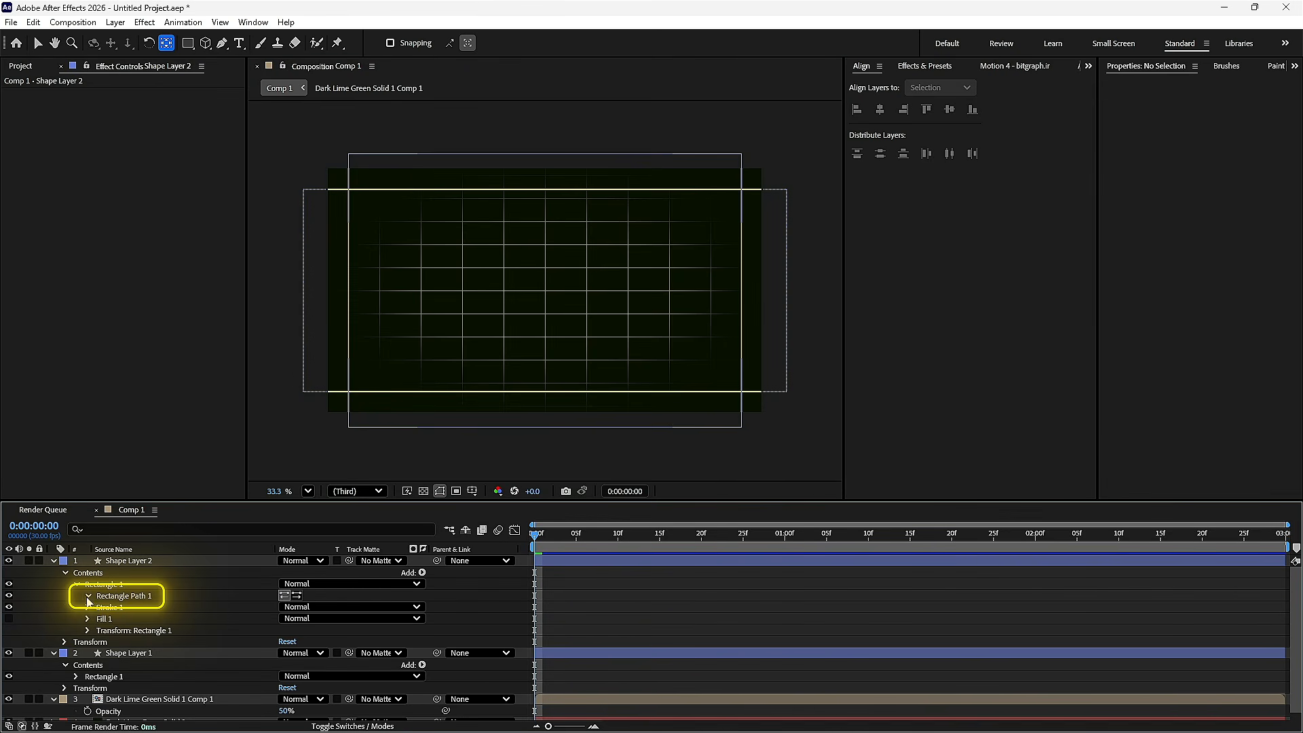
click(88, 595)
click(111, 608)
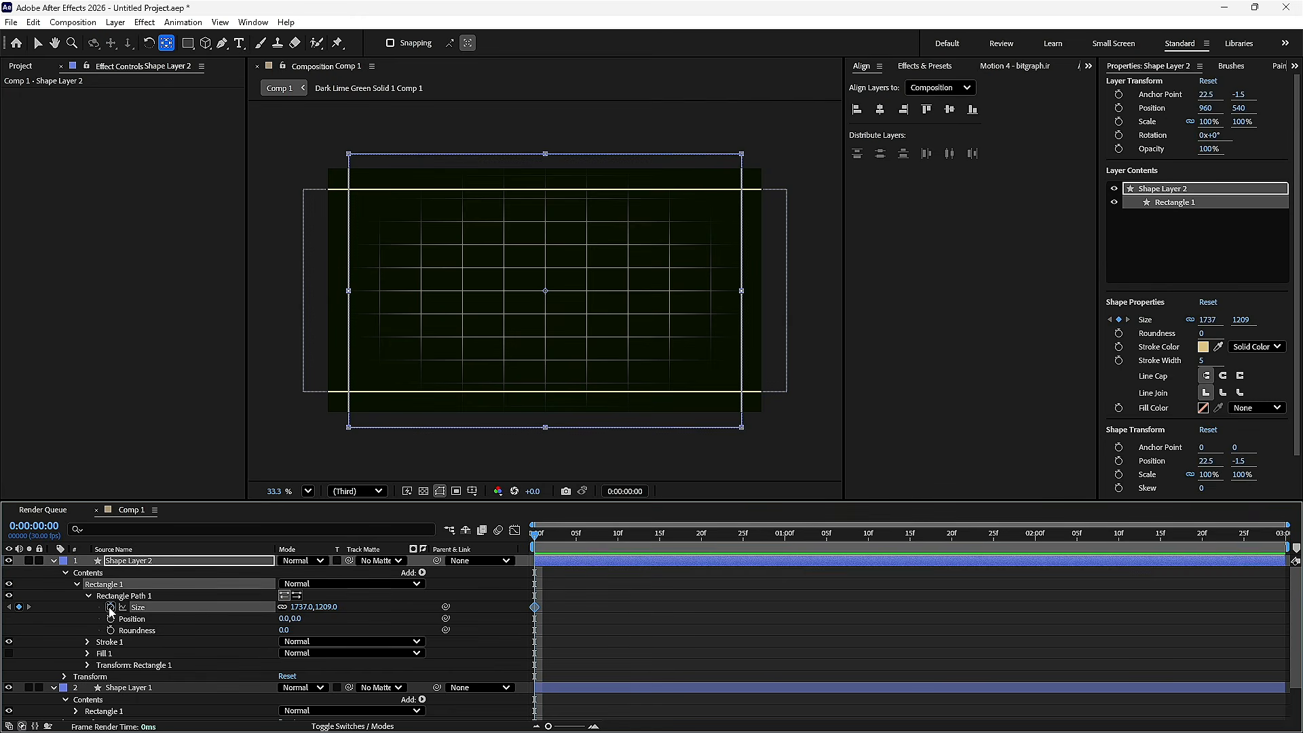
click(1034, 542)
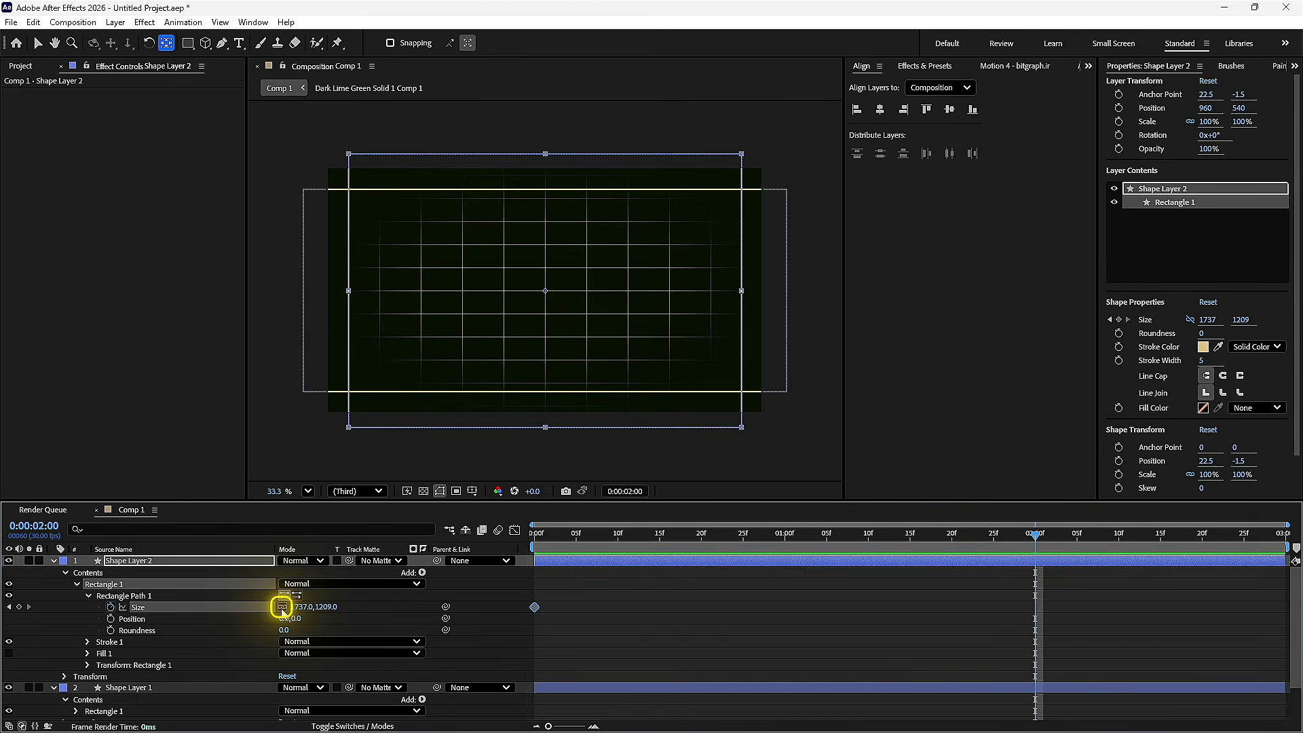
click(282, 608)
key(ctrl+z)
drag(302, 608, 161, 613)
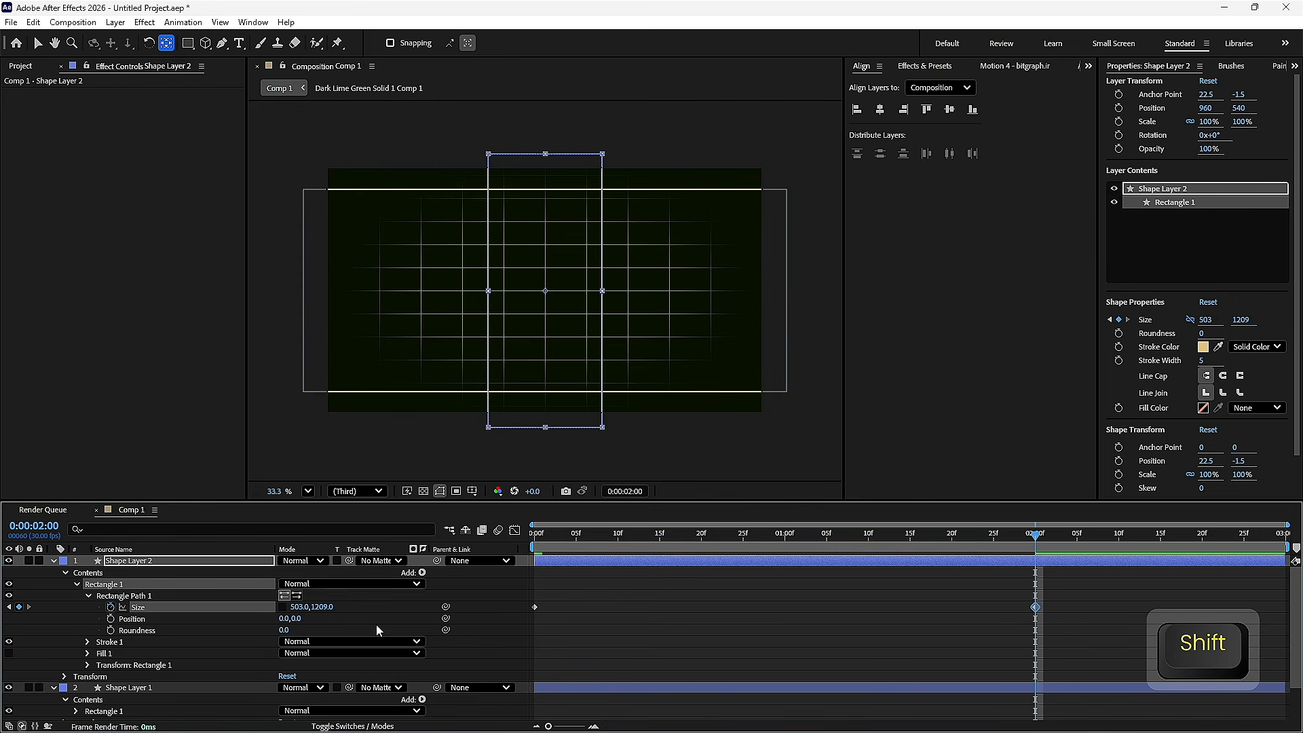
Keyframe Shape Layer 1's rectangle size at the first frame and reduce only its height to 620 at 2 seconds.
click(171, 560)
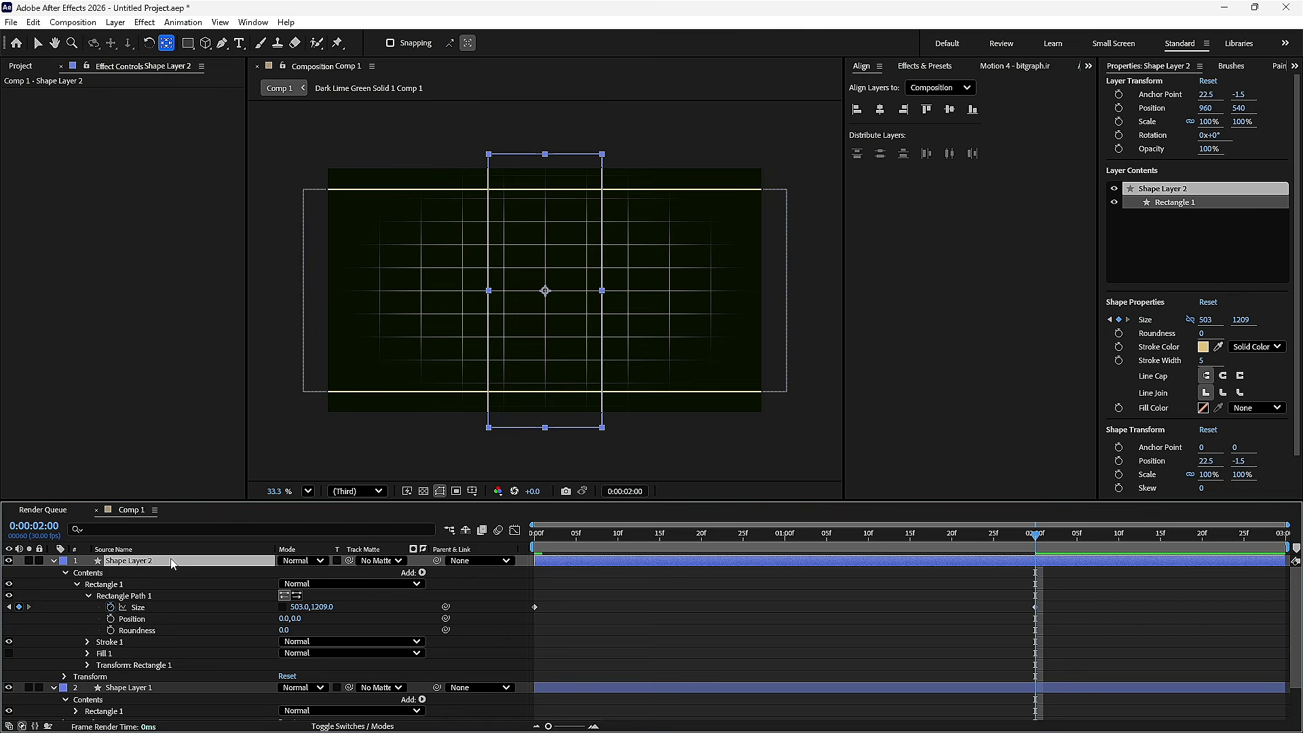
key(u)
click(77, 607)
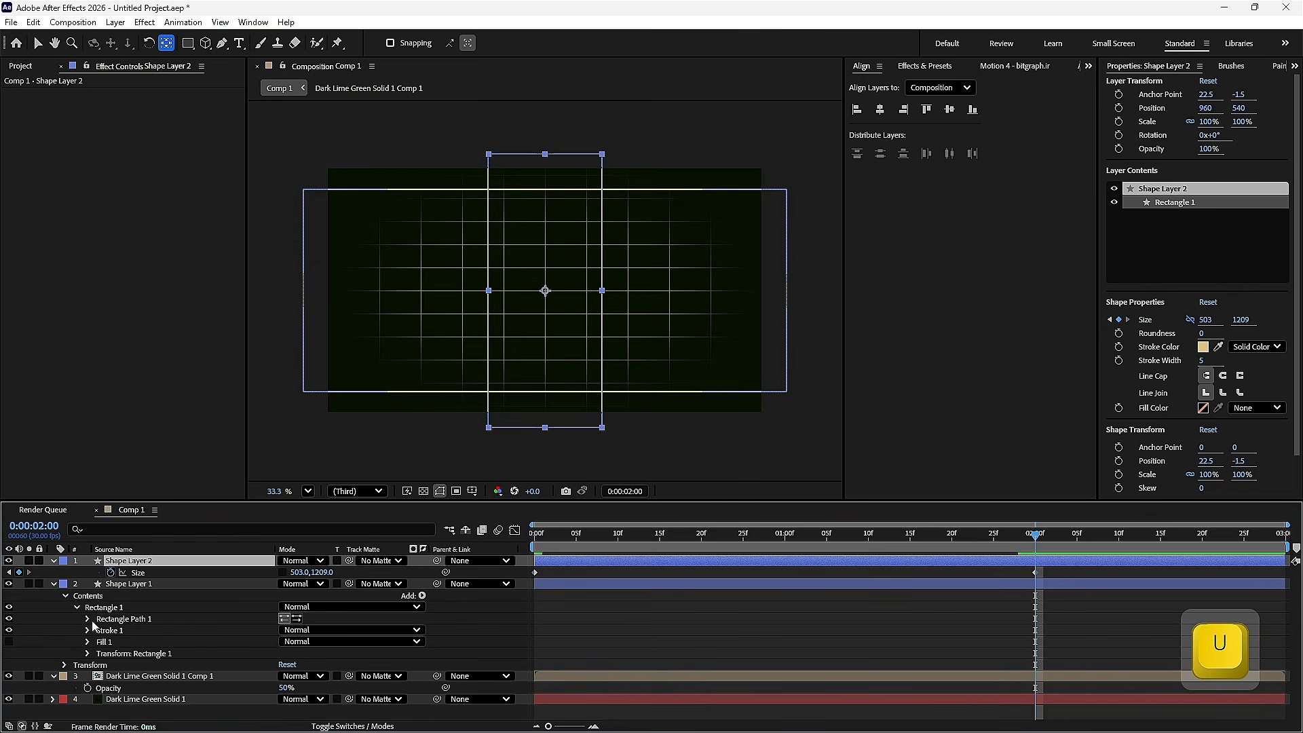
click(89, 618)
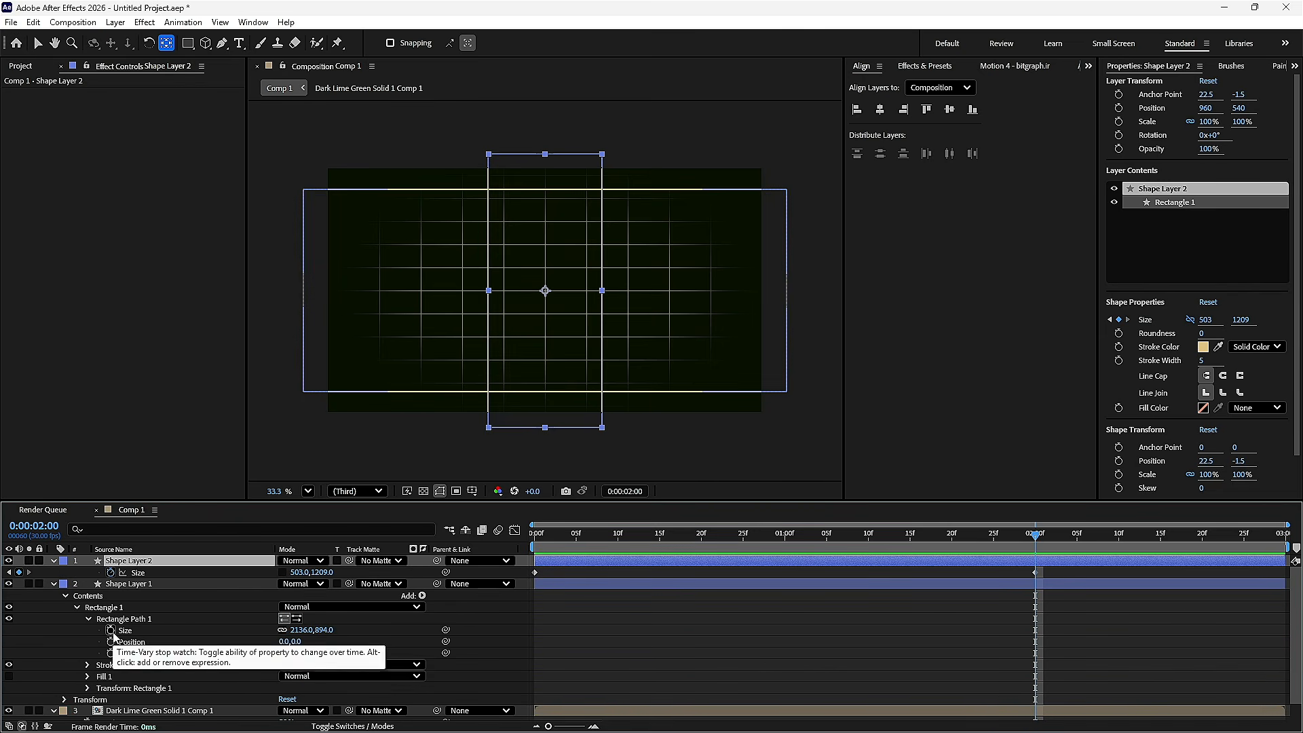
key(Home)
click(110, 630)
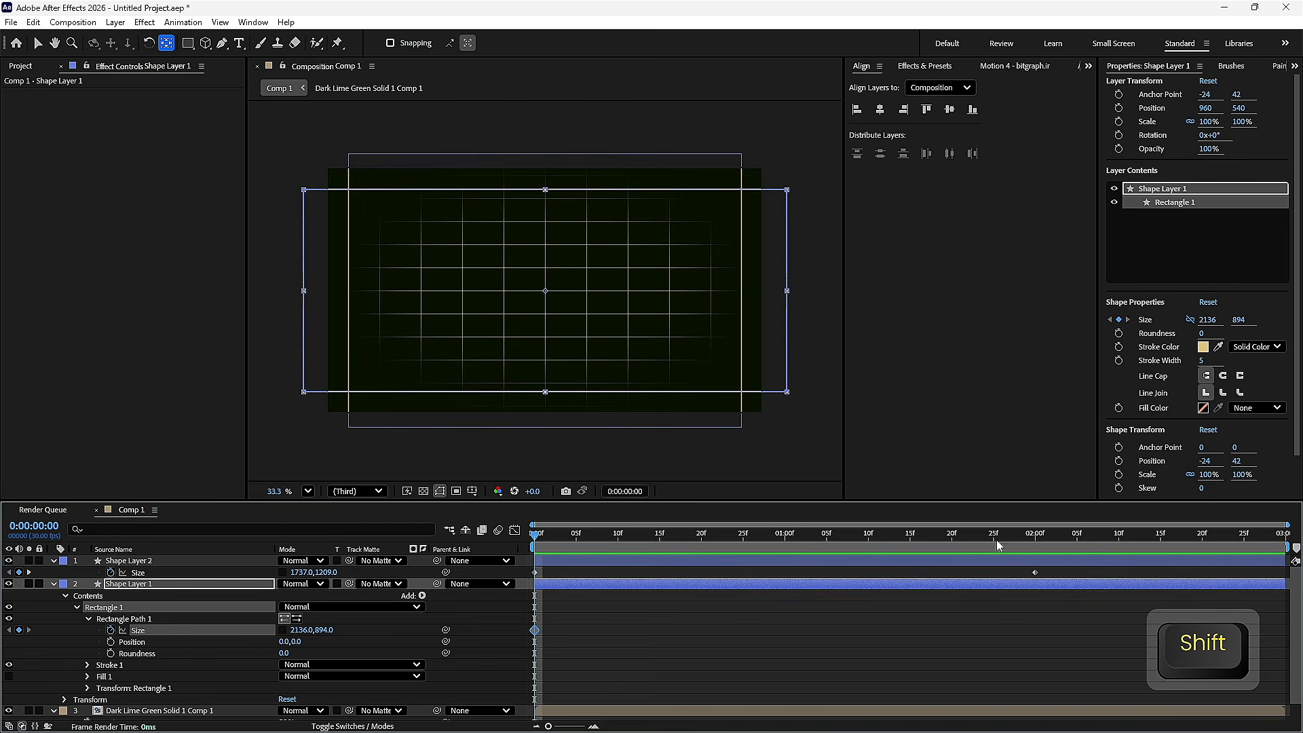
drag(996, 539, 1025, 540)
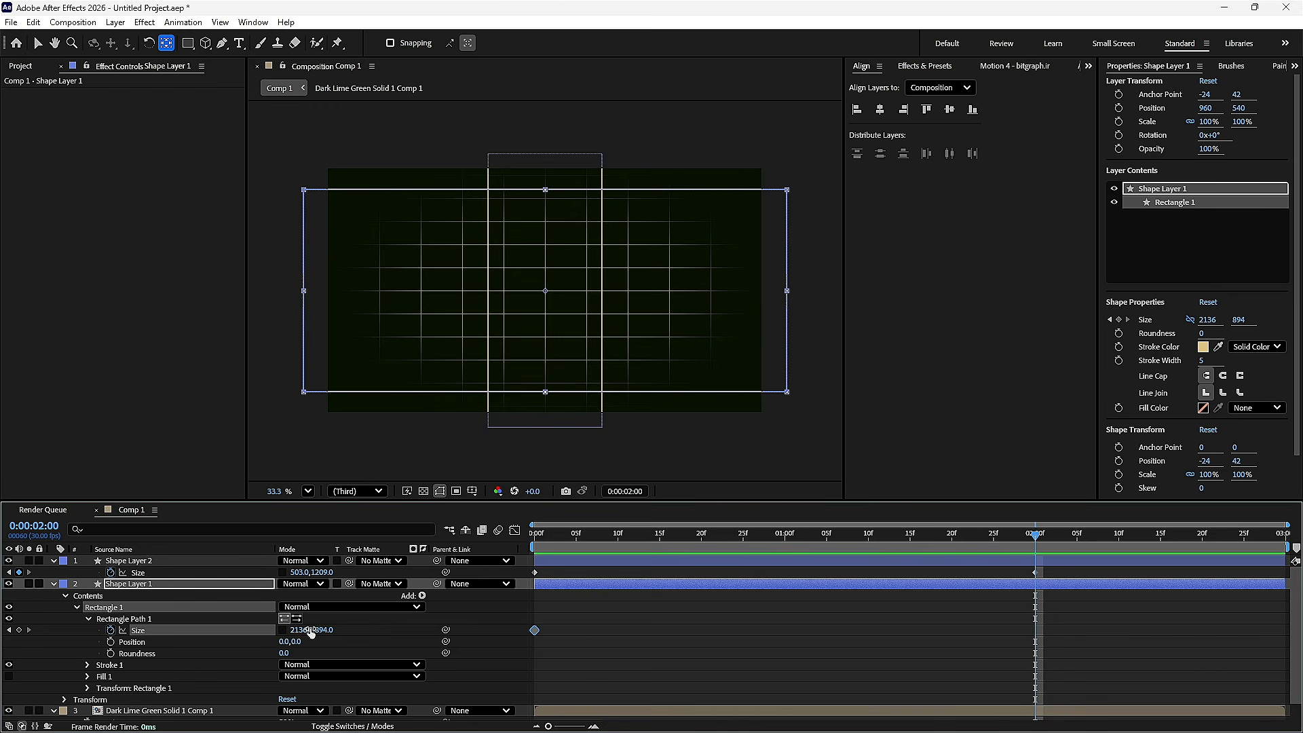
drag(317, 632, 243, 632)
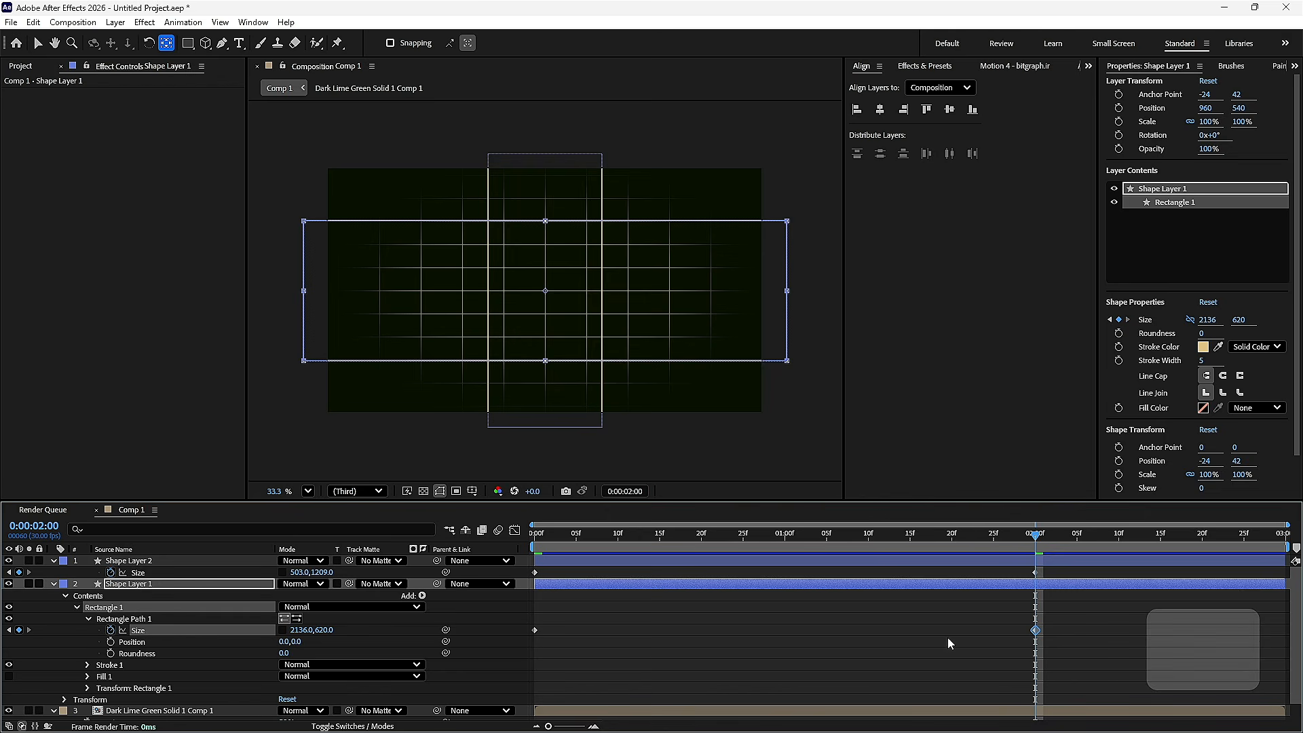
Apply Easy Ease to all the size keyframes of both rectangle layers.
drag(1061, 669, 523, 559)
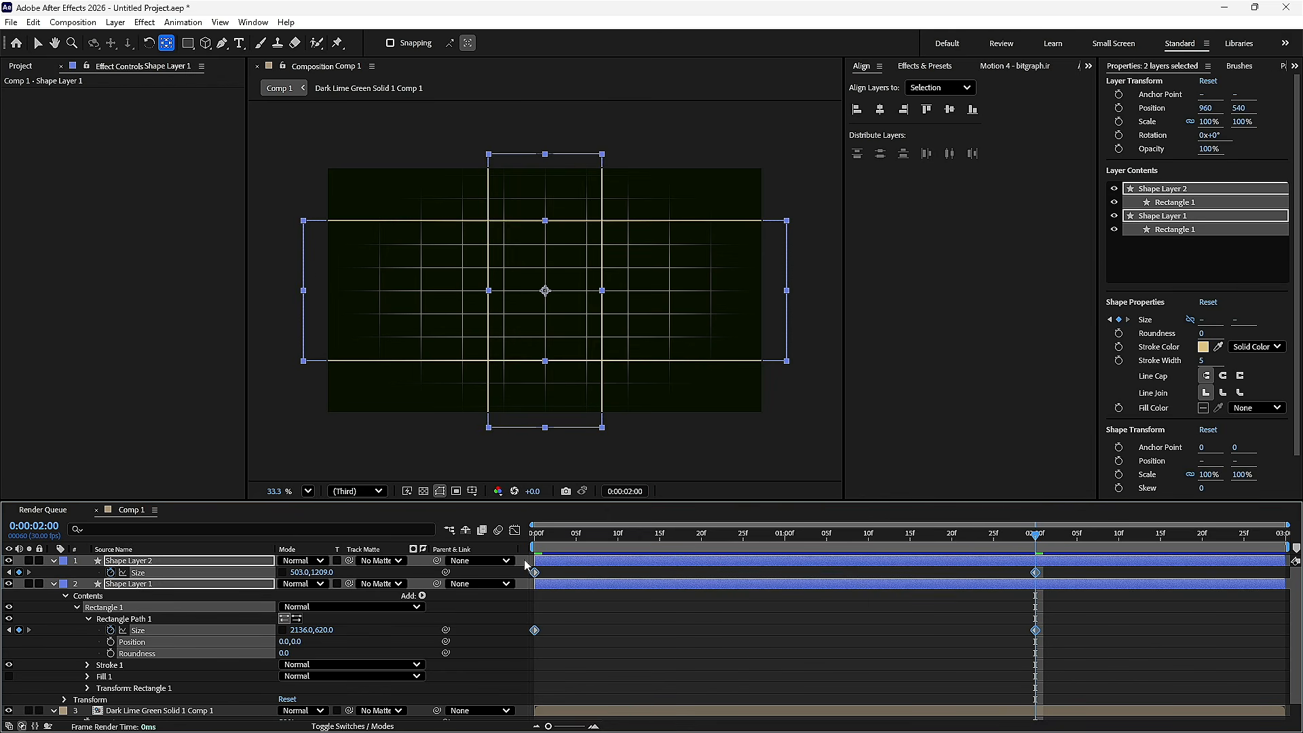
key(F9)
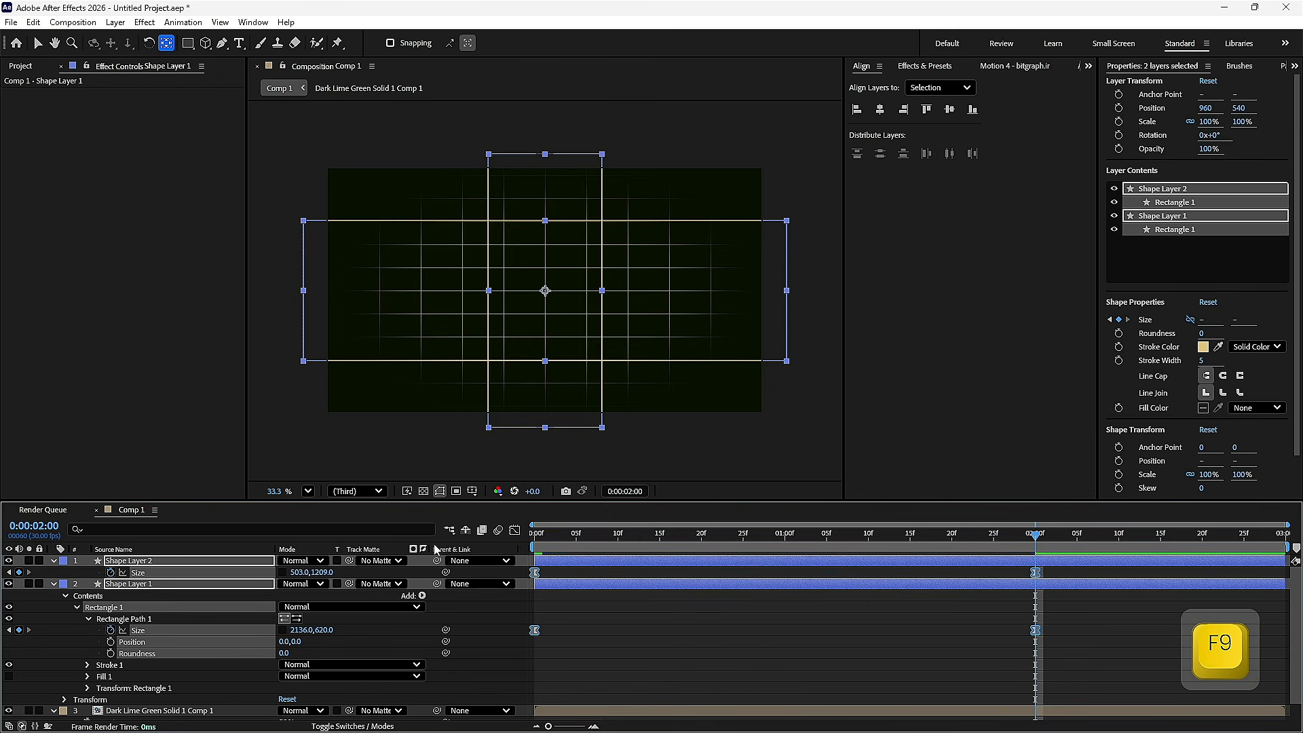
click(514, 530)
click(514, 530)
Increase the easing influence on both of Shape Layer 2's size keyframes so the speed curve peaks sharply midway.
click(737, 576)
click(515, 530)
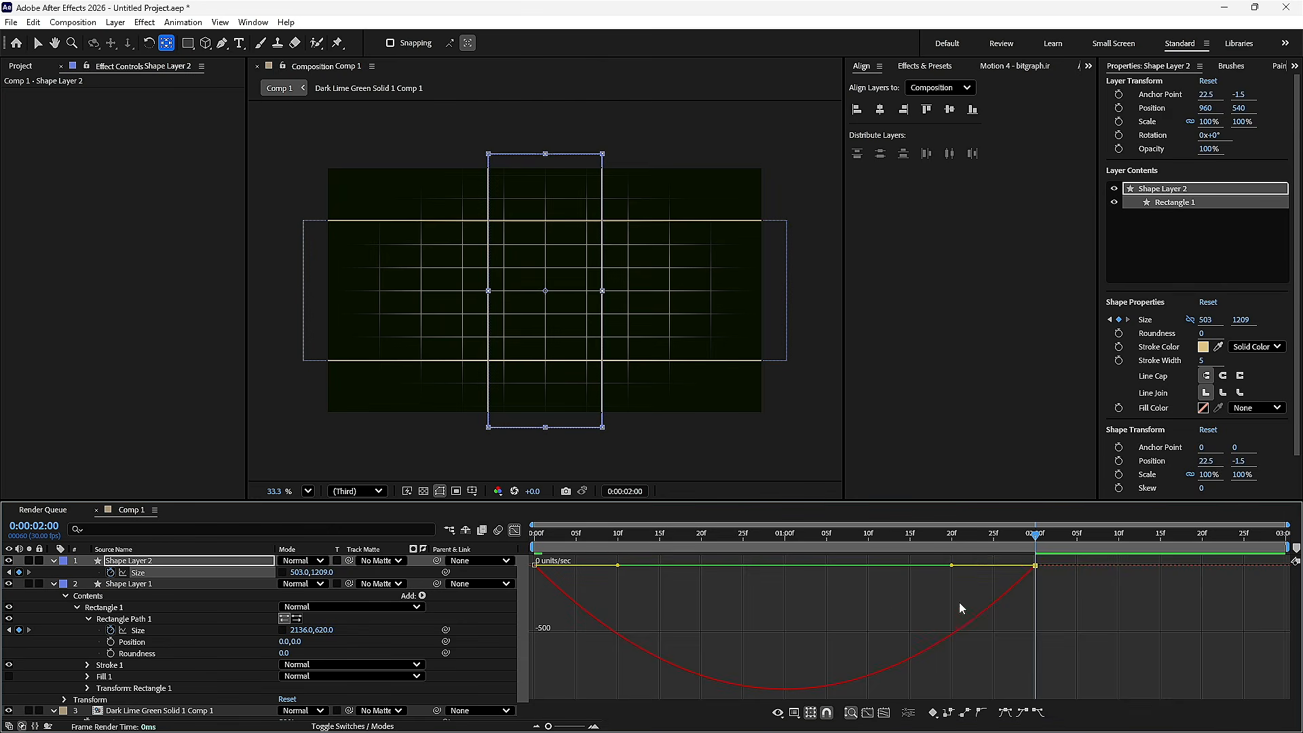
mouse_move(843, 568)
mouse_down()
mouse_move(828, 568)
mouse_move(857, 564)
mouse_up()
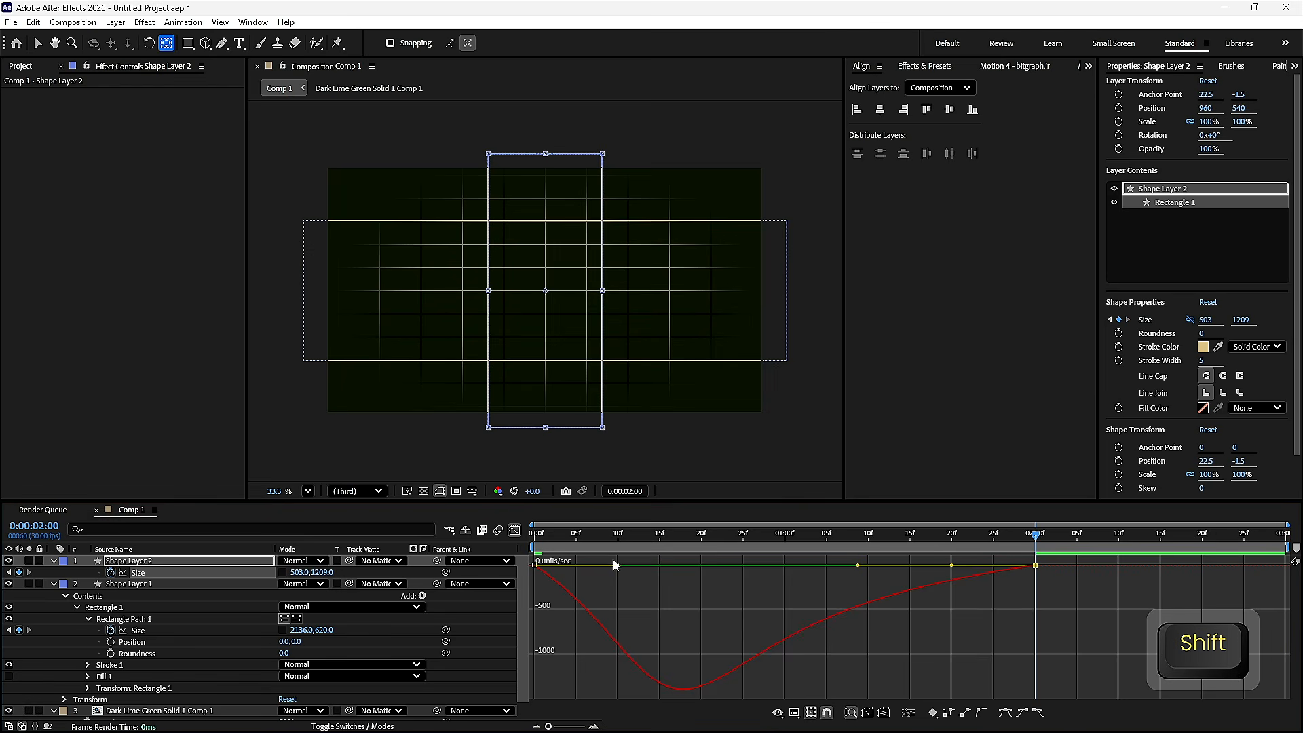
drag(618, 563, 711, 563)
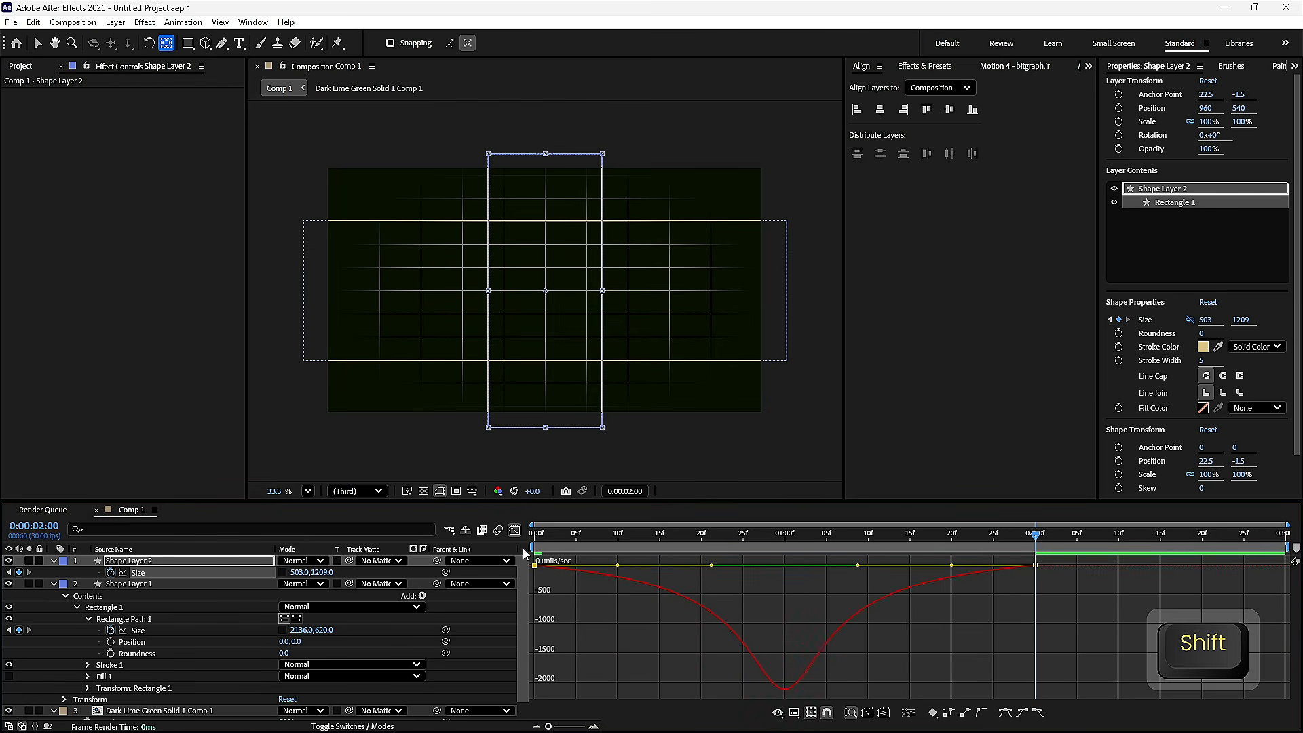
click(515, 530)
Shape the speed curve of Shape Layer 1's size keyframes with the same strong ease at both ends.
click(726, 582)
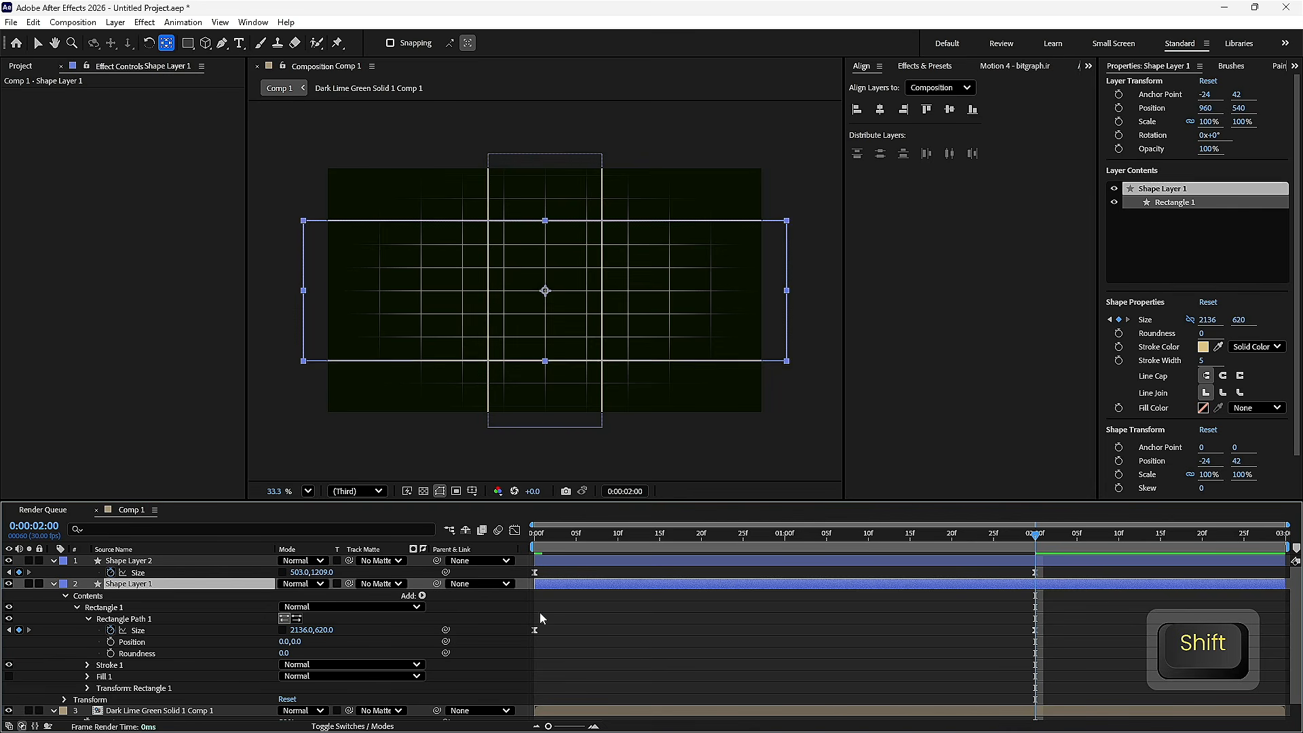
click(534, 629)
click(517, 530)
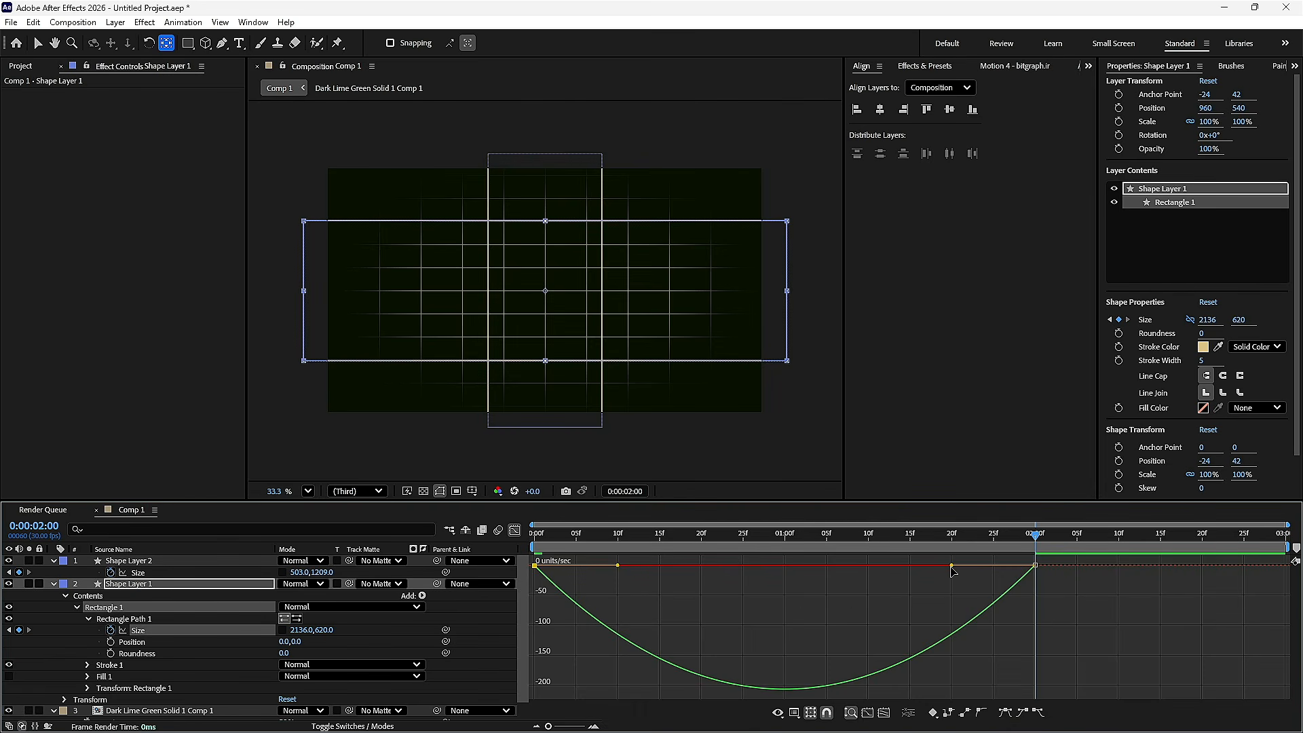
drag(951, 565, 860, 566)
drag(617, 565, 713, 572)
click(515, 530)
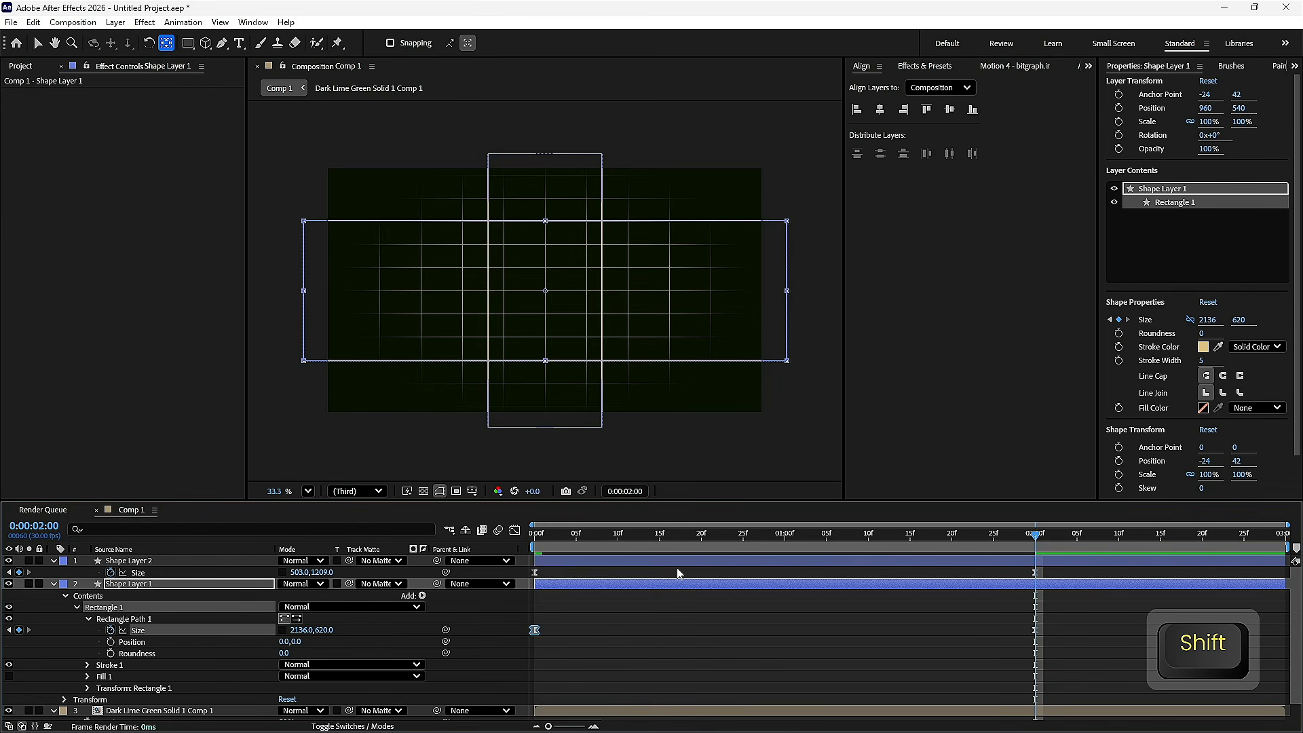
Preview the rectangle size animation and return to the first frame.
key(space)
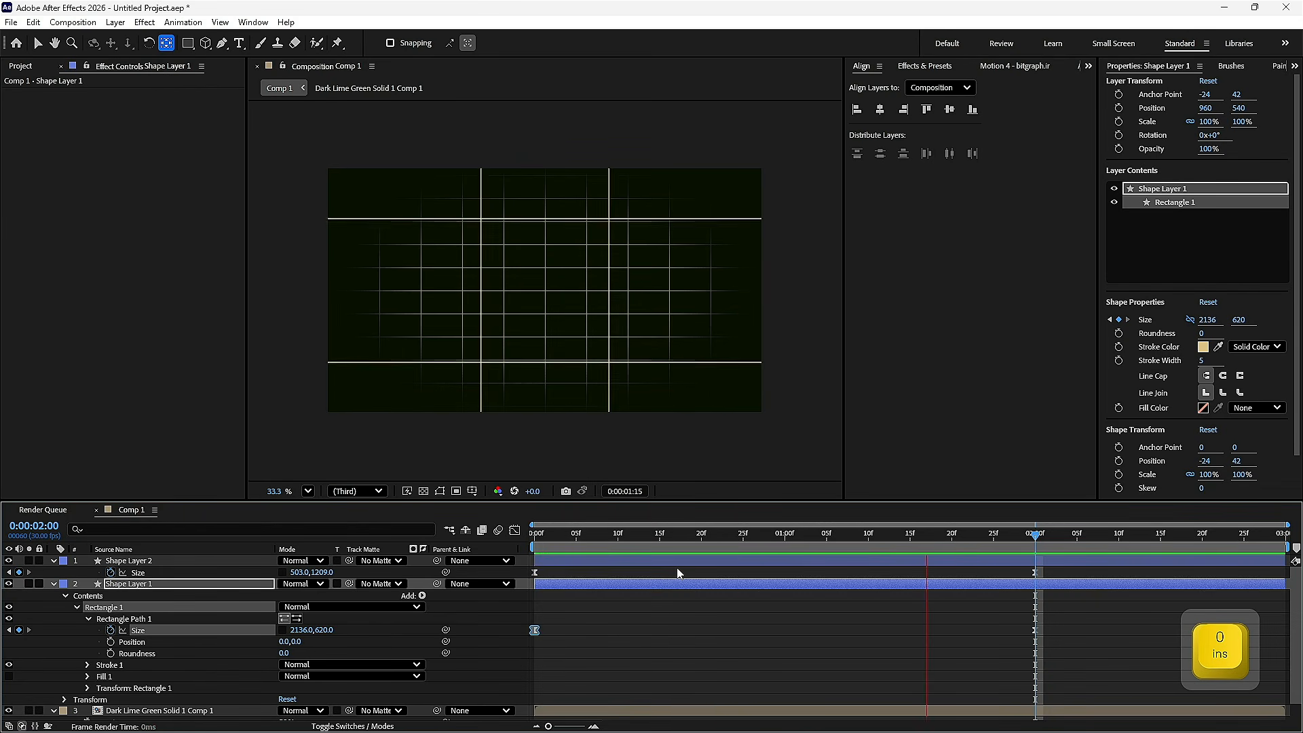
key(space)
drag(1004, 534, 507, 564)
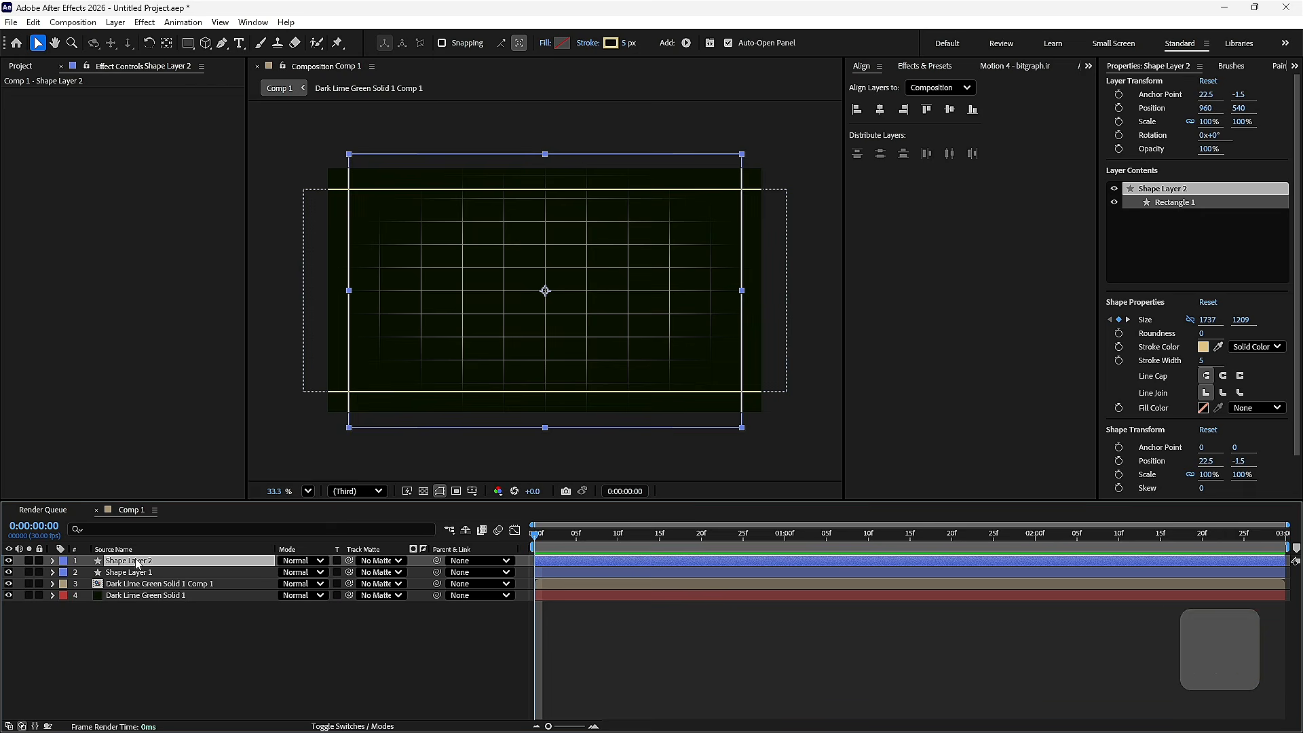
Duplicate Shape Layer 2 and paste Shape Layer 1's animated rectangle path into the duplicate.
key(ctrl+d)
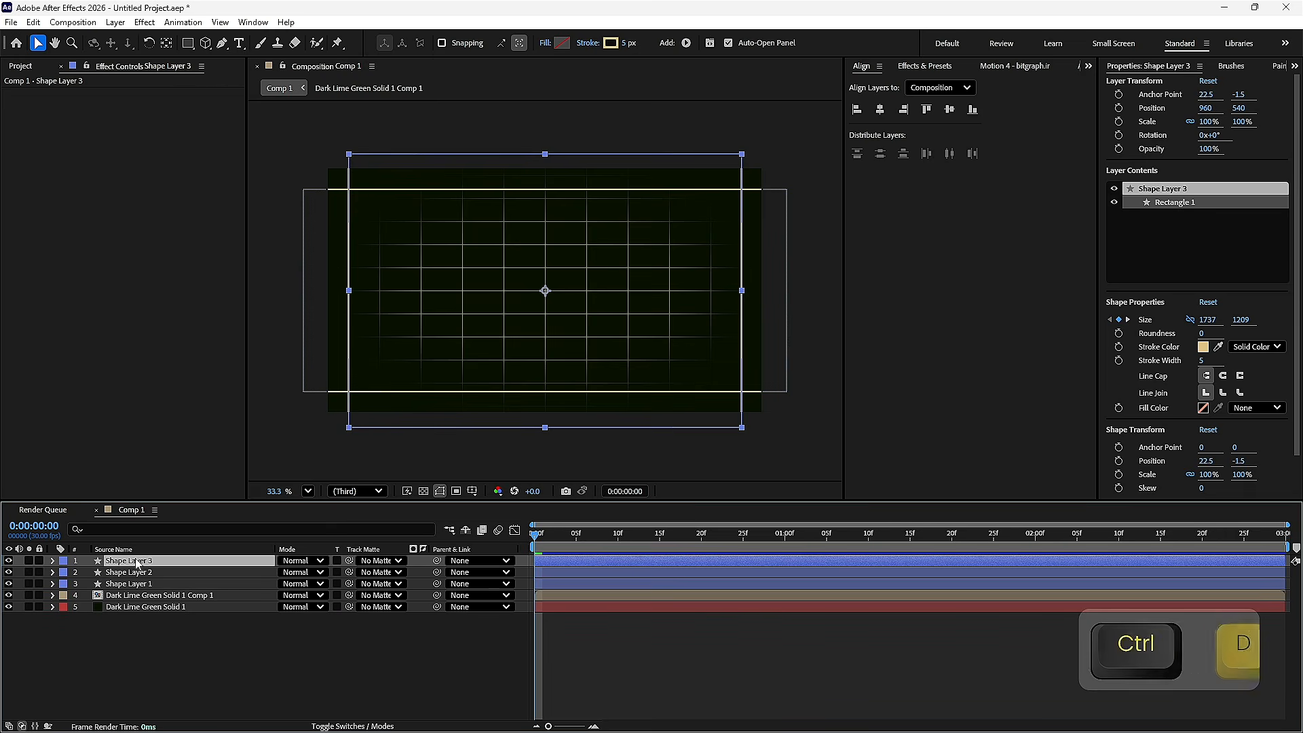
click(45, 583)
click(52, 583)
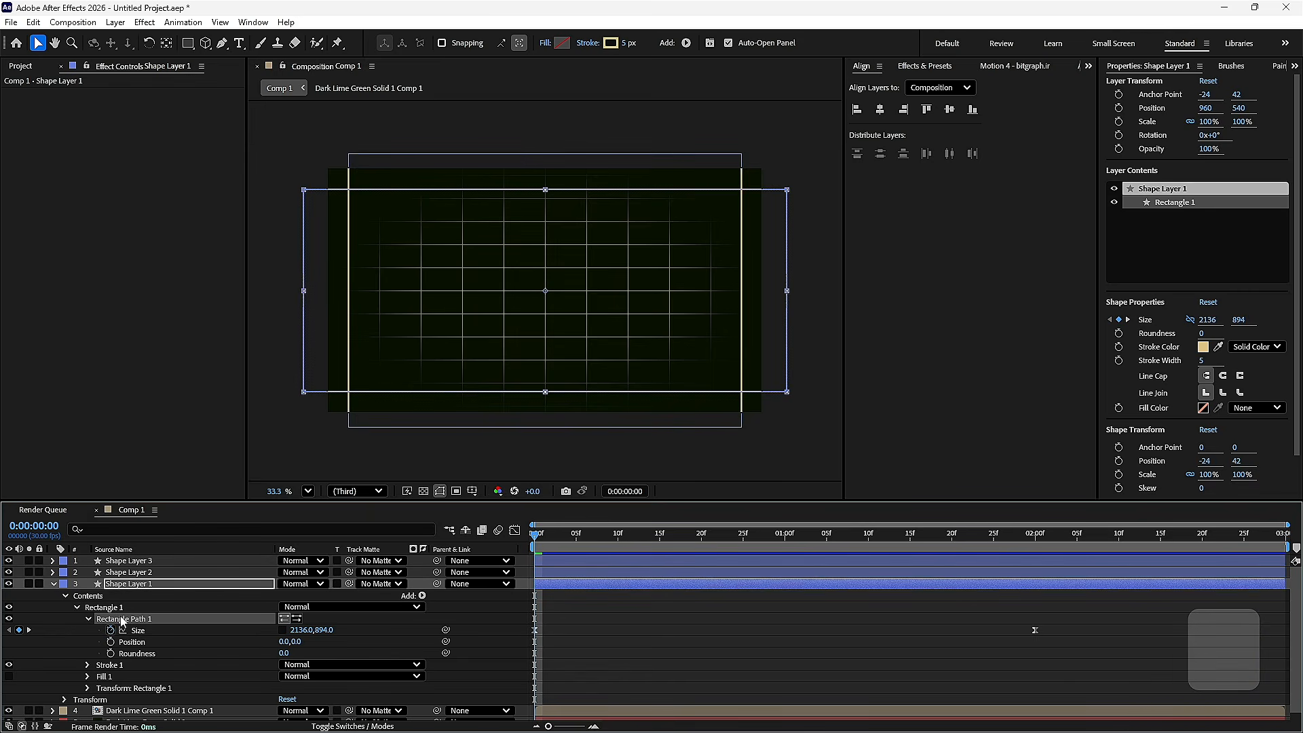
key(ctrl+c)
click(133, 563)
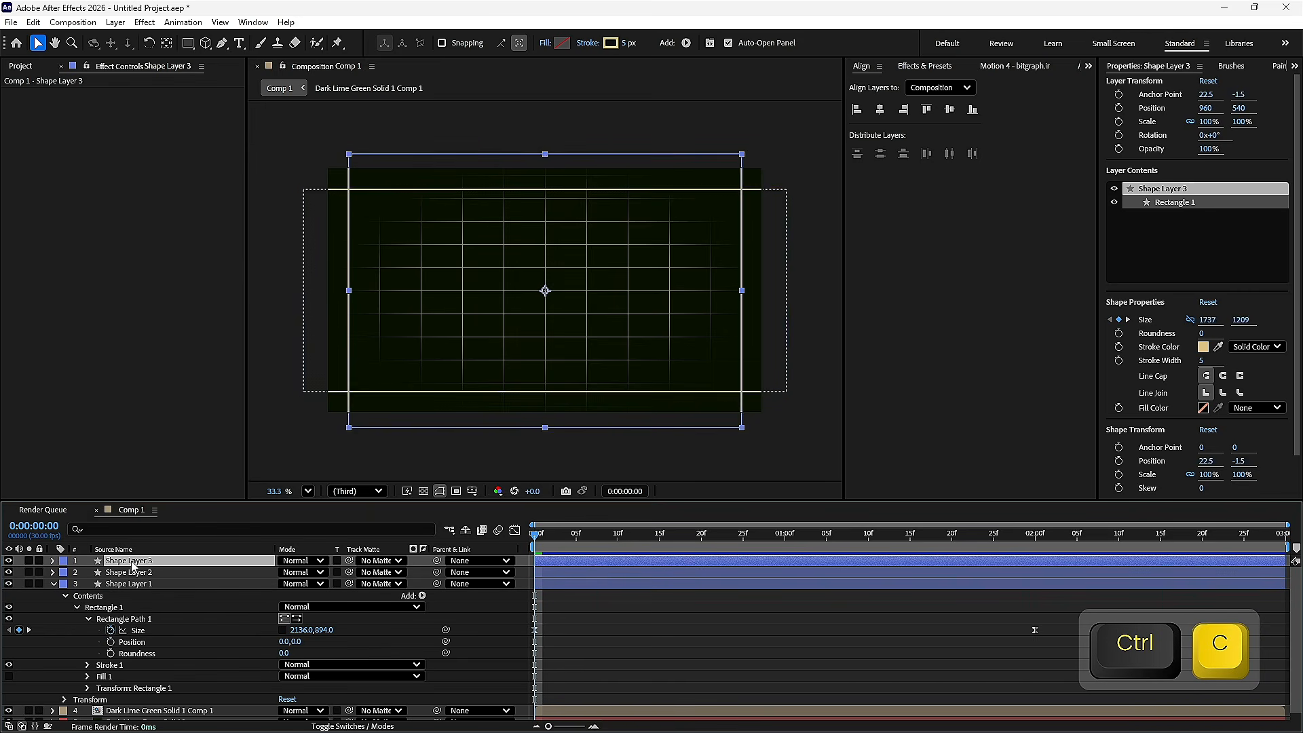
key(ctrl+v)
click(52, 583)
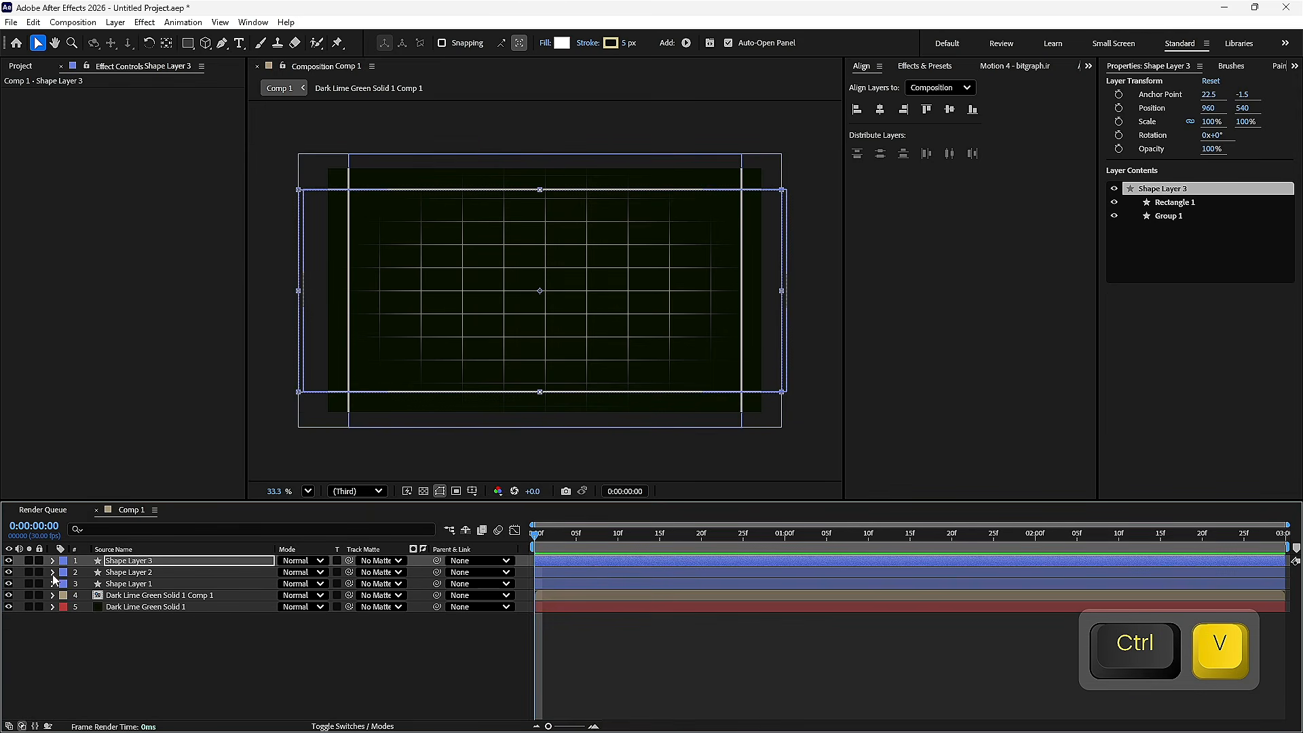
Add Merge Paths to Shape Layer 3's contents and set its mode to Intersect.
click(52, 560)
click(65, 572)
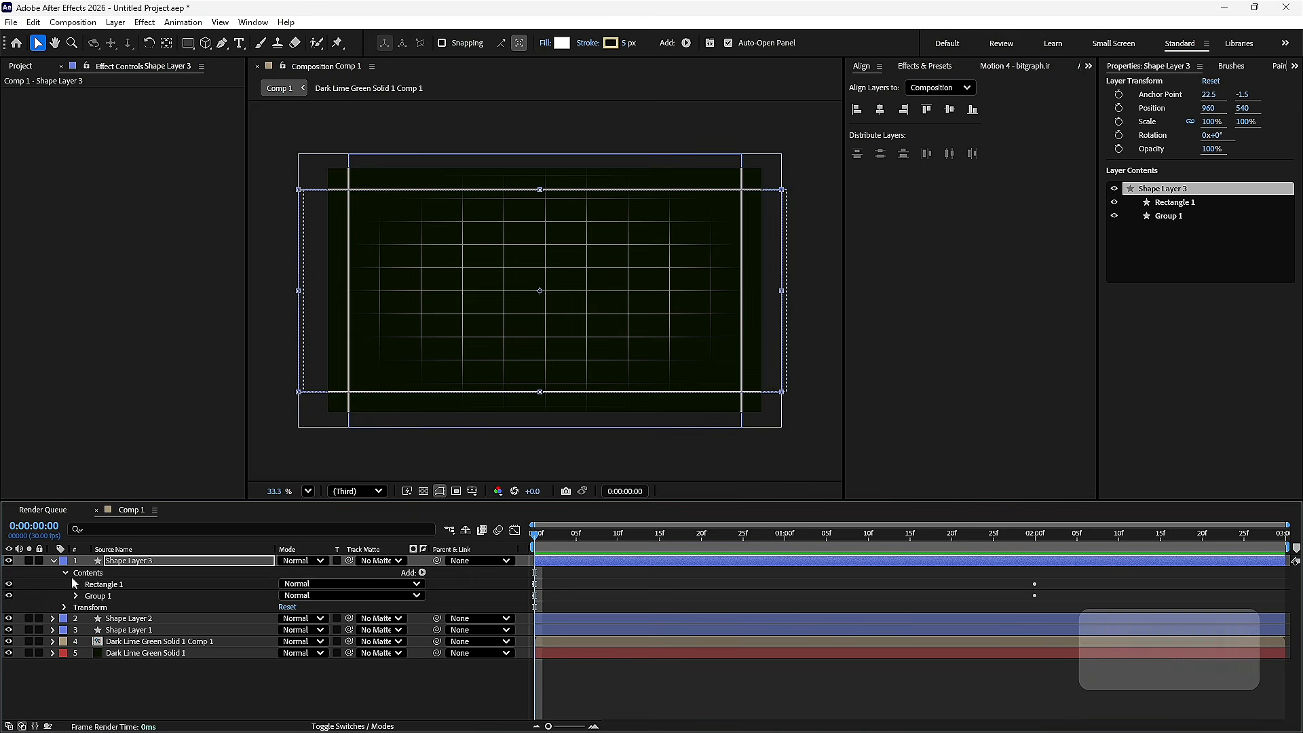
click(447, 585)
click(422, 573)
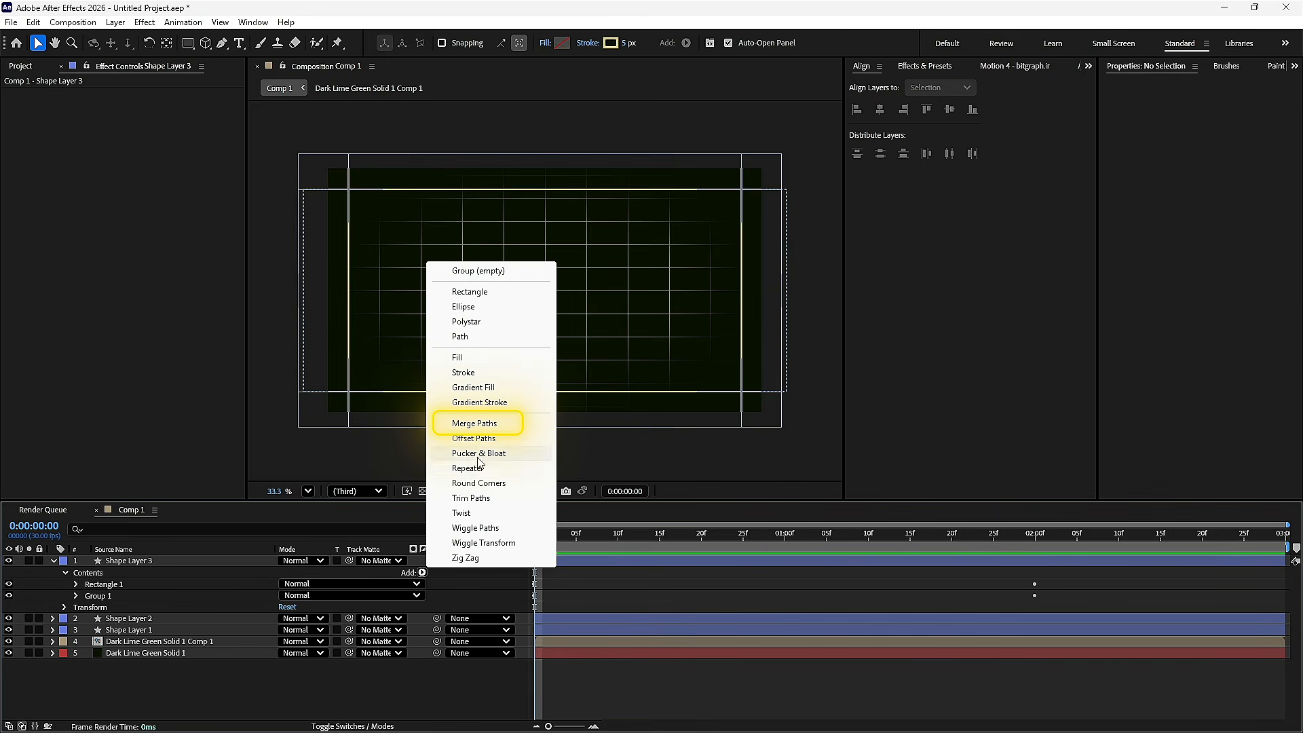
click(474, 424)
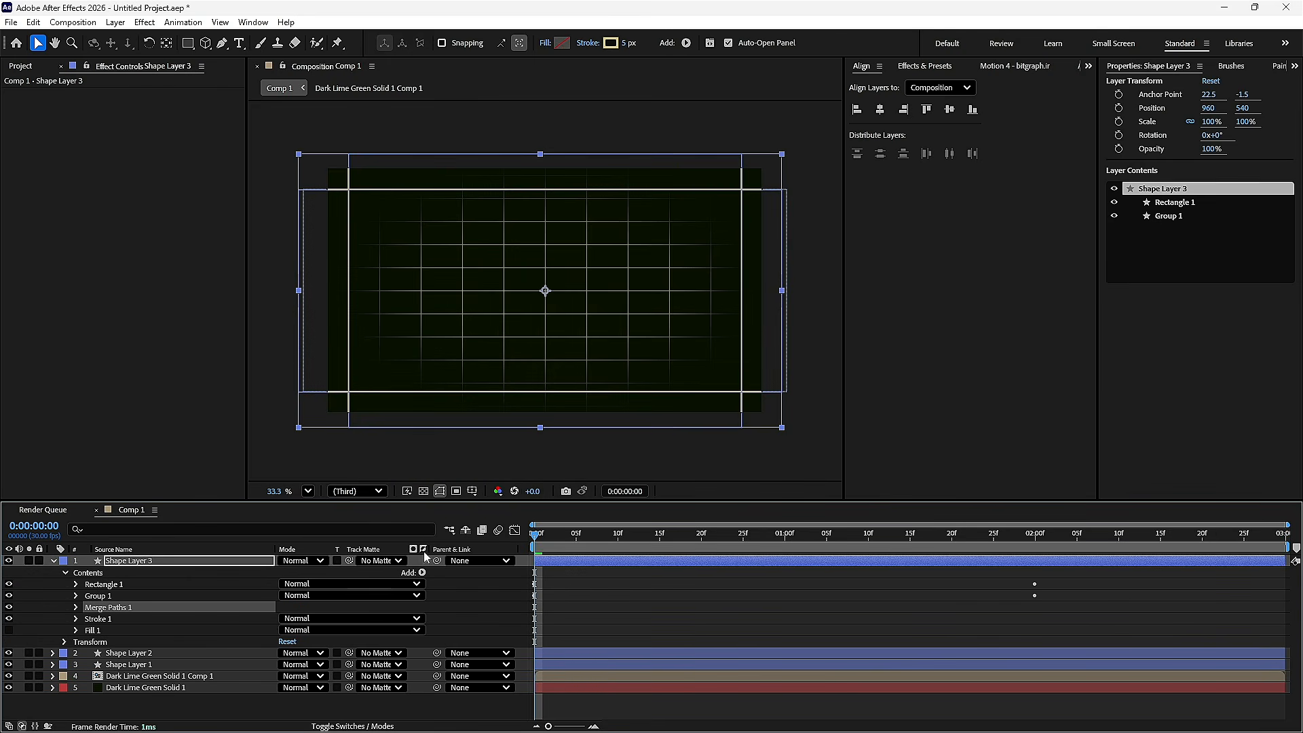
click(76, 607)
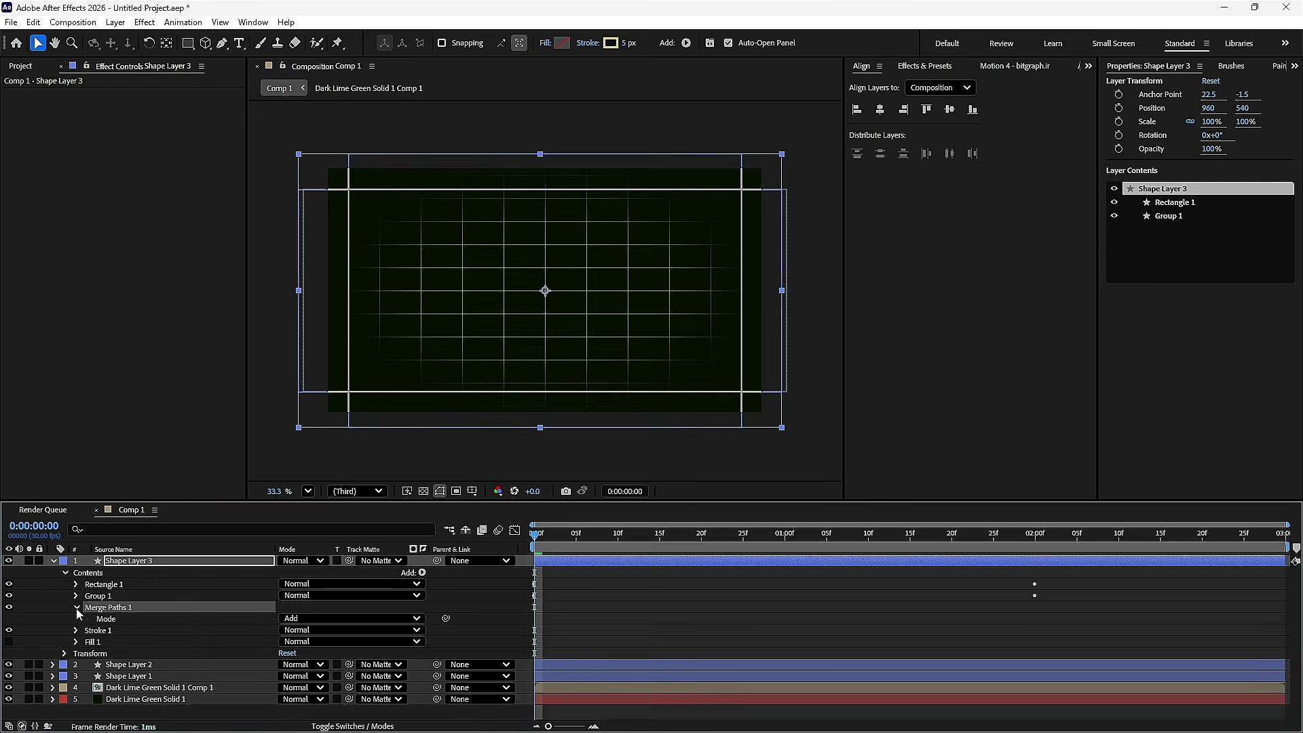
click(307, 618)
click(338, 677)
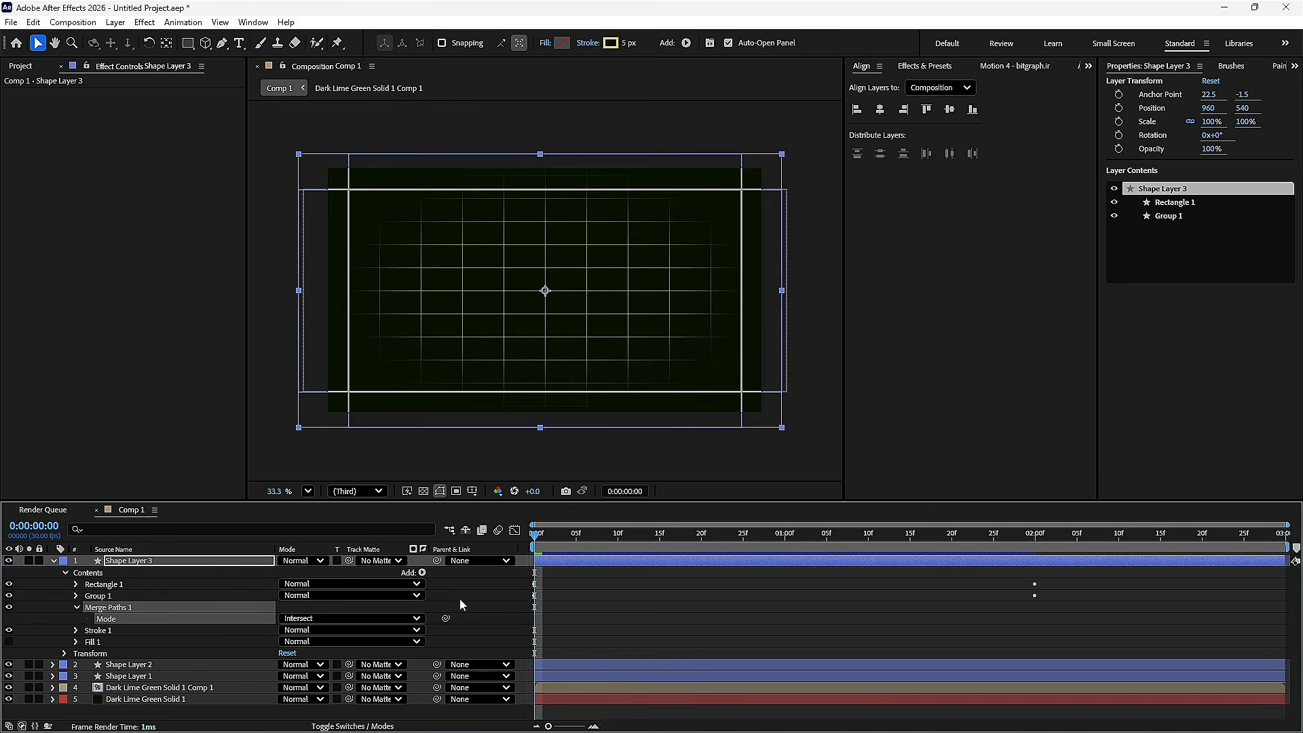
Give the intersected shape on Shape Layer 3 a solid white fill.
click(562, 43)
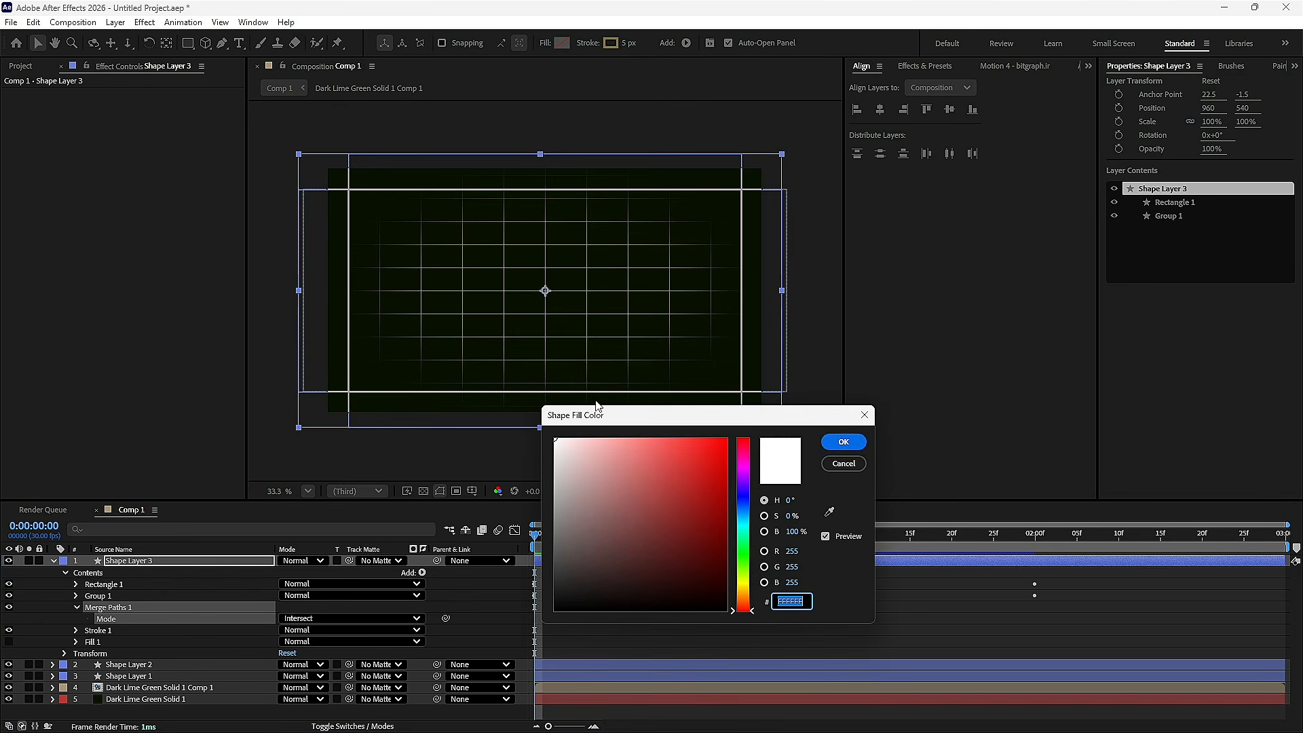
click(843, 442)
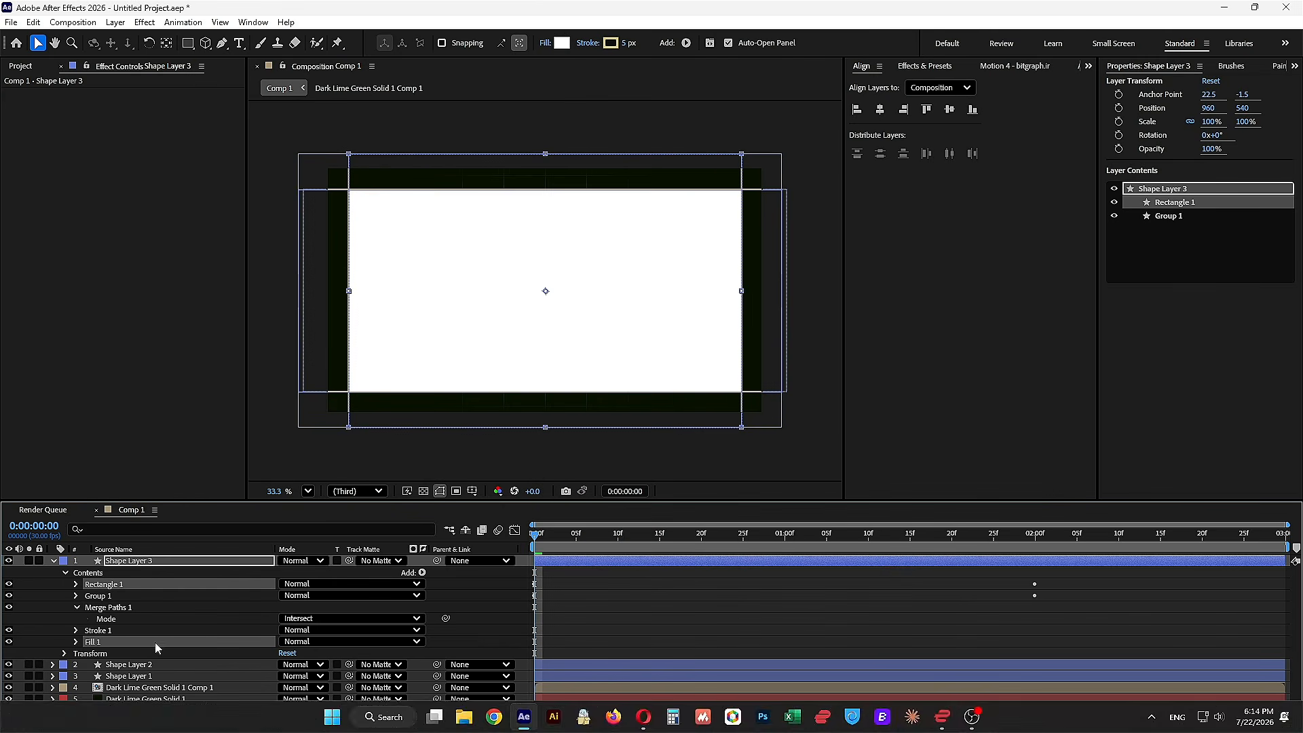
click(76, 607)
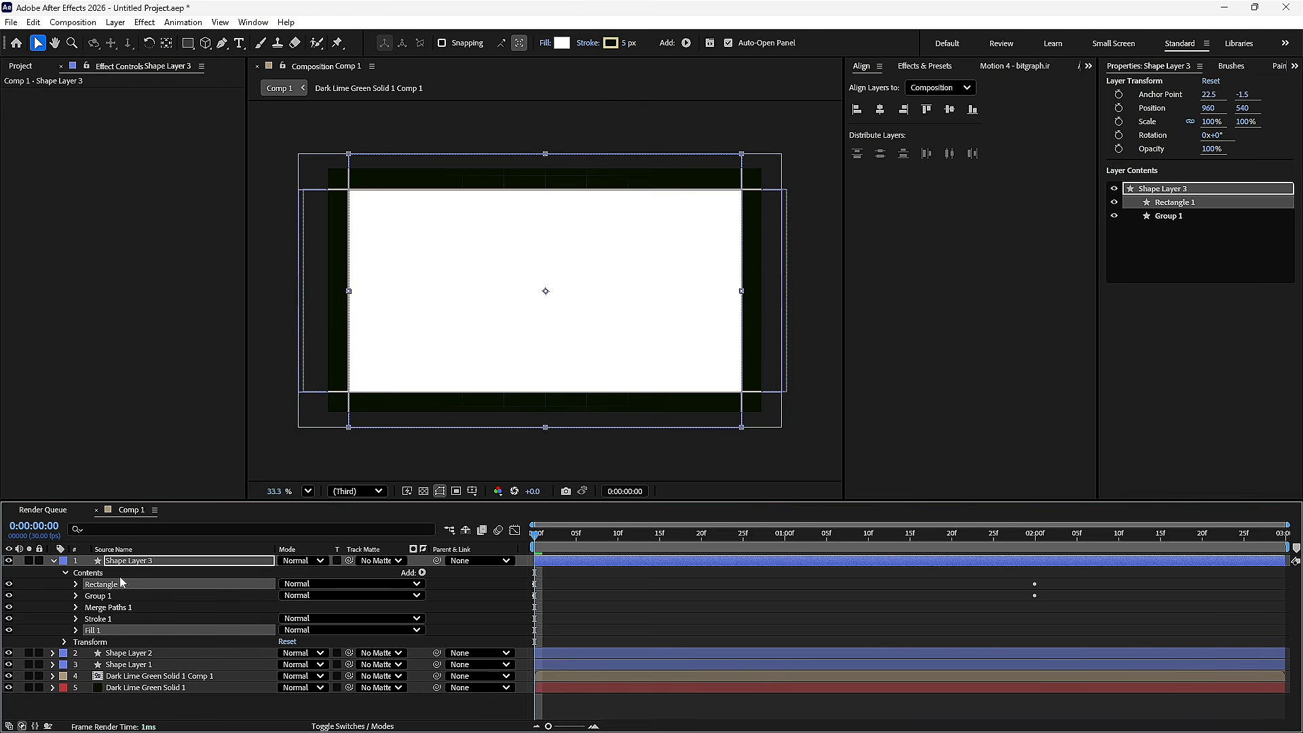
Preview the shrinking white intersection shape with Merge Paths 1 selected.
click(141, 608)
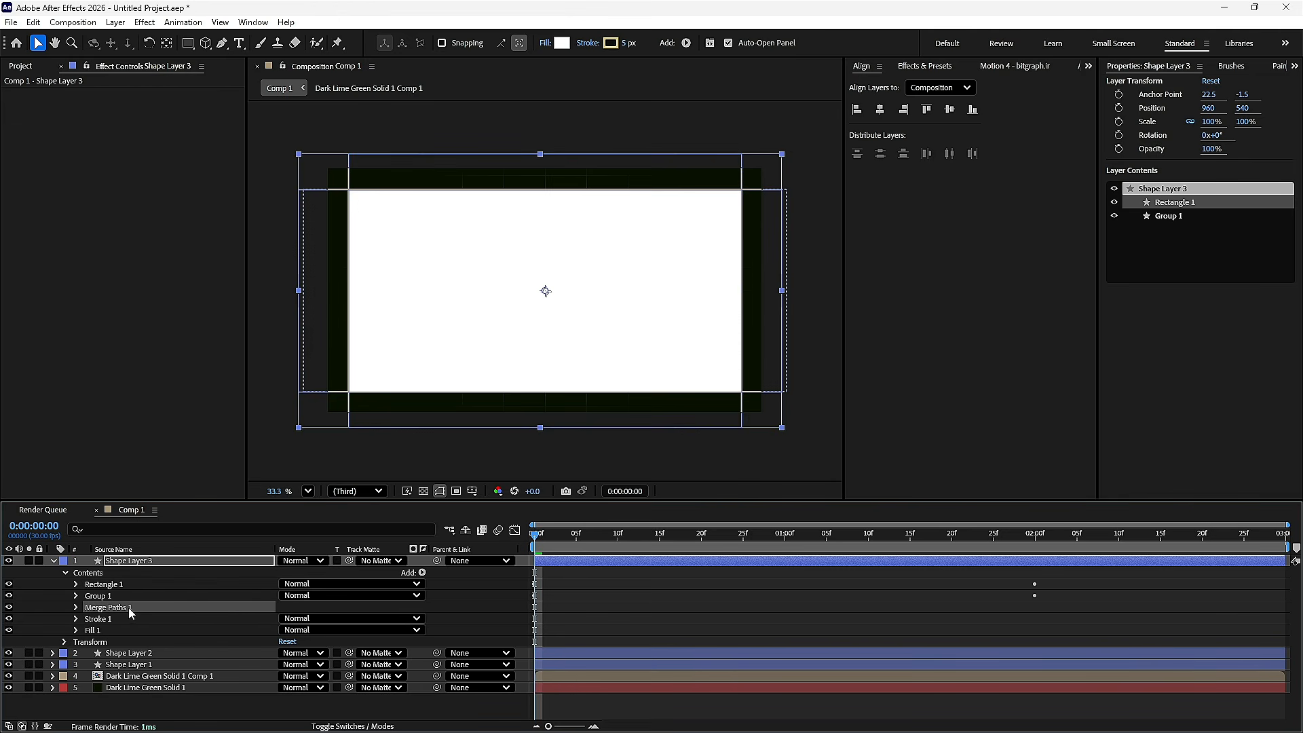
key(KP_0)
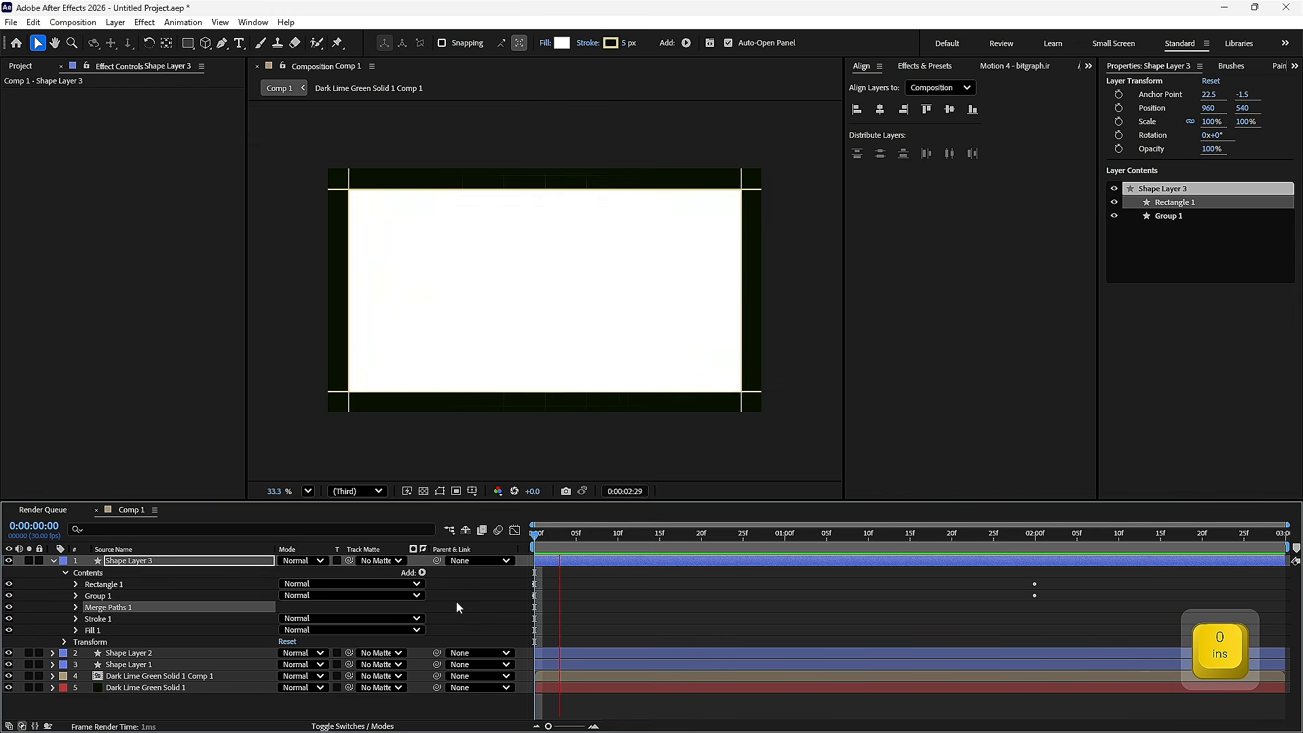
key(space)
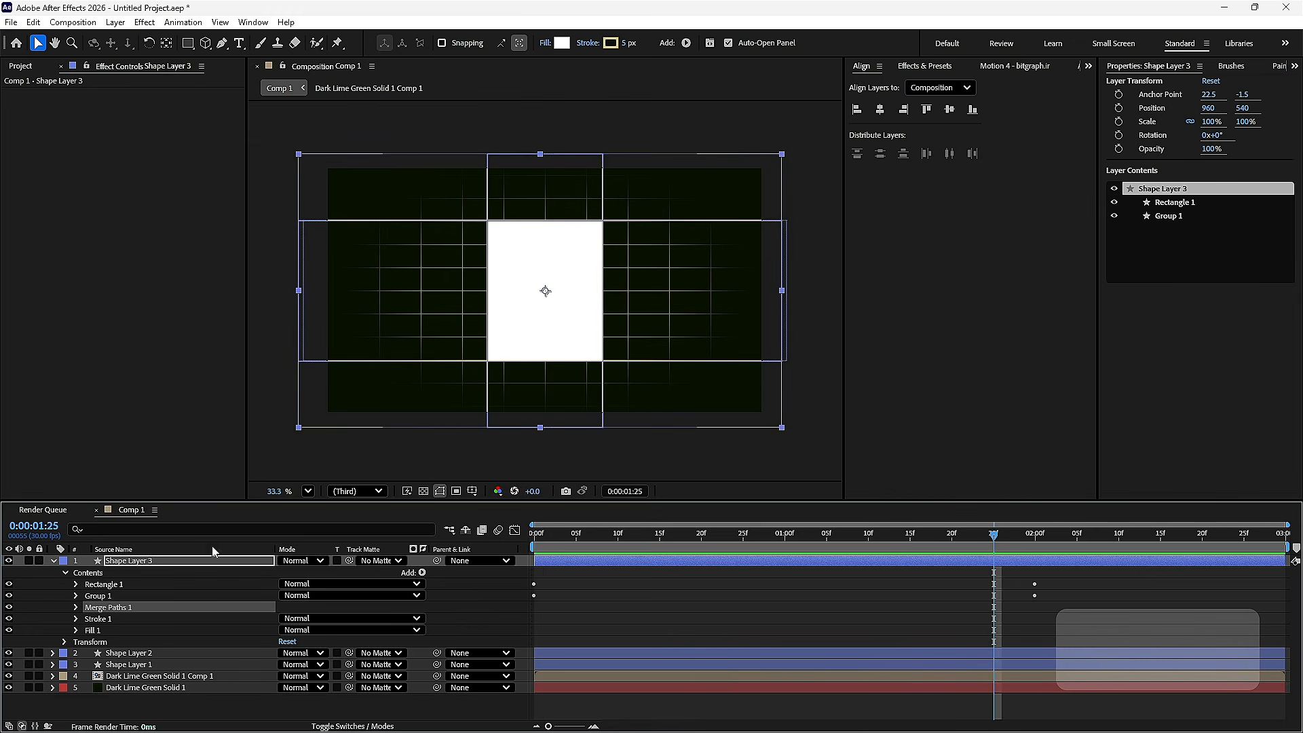
Import Photo.jpg from the P82 folder and place it at the centre of Comp 1.
click(30, 66)
double_click(55, 268)
click(821, 285)
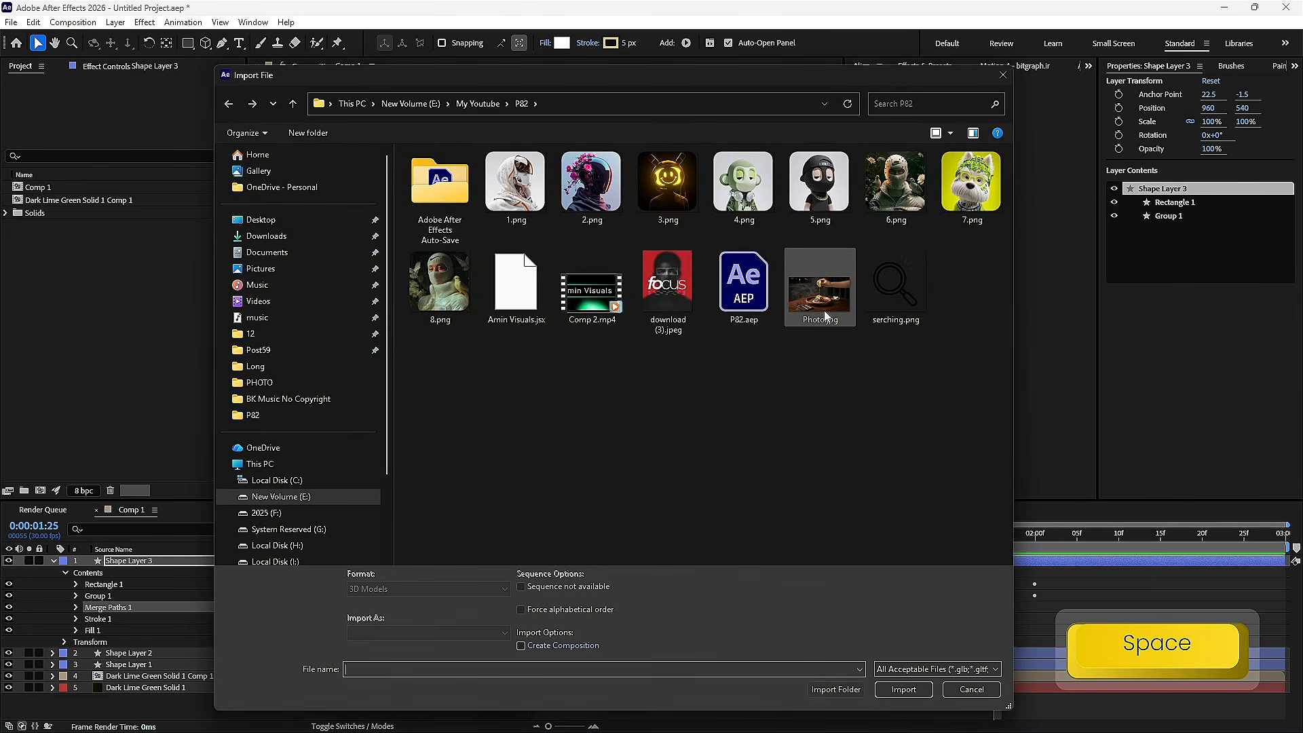
click(920, 695)
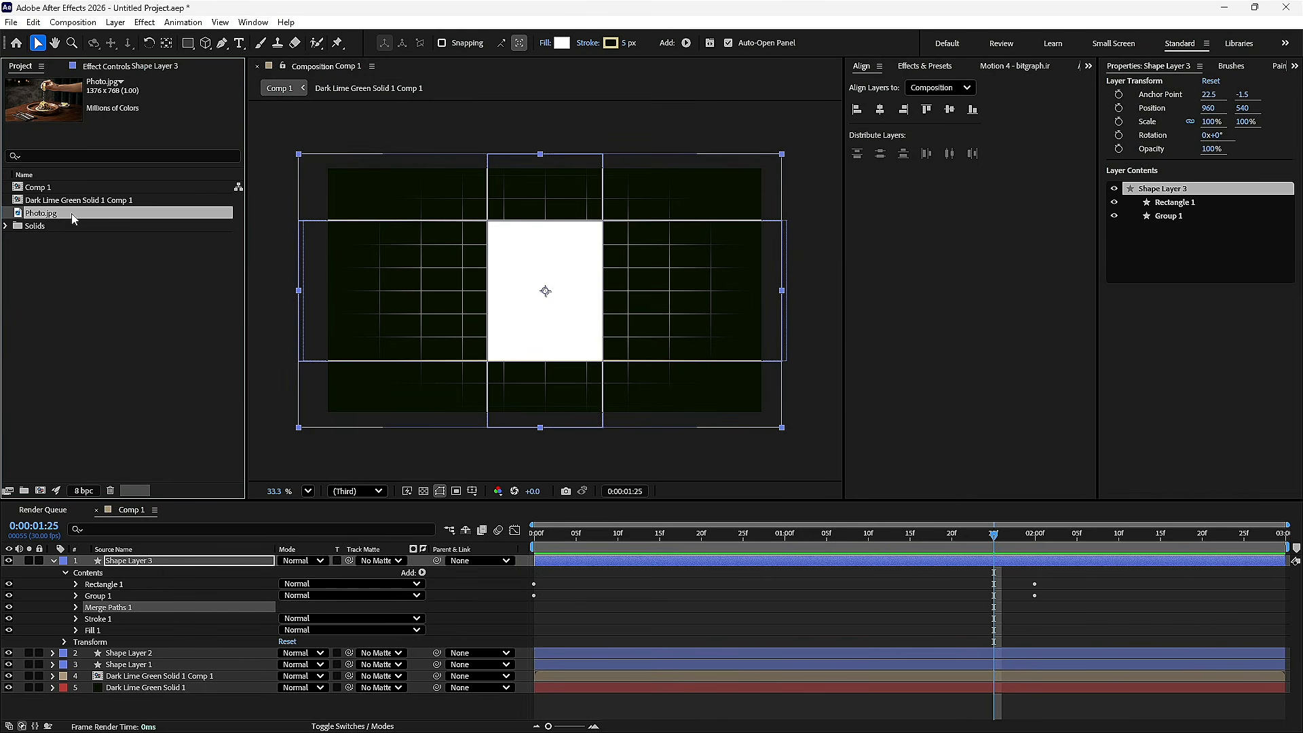
drag(71, 213, 554, 285)
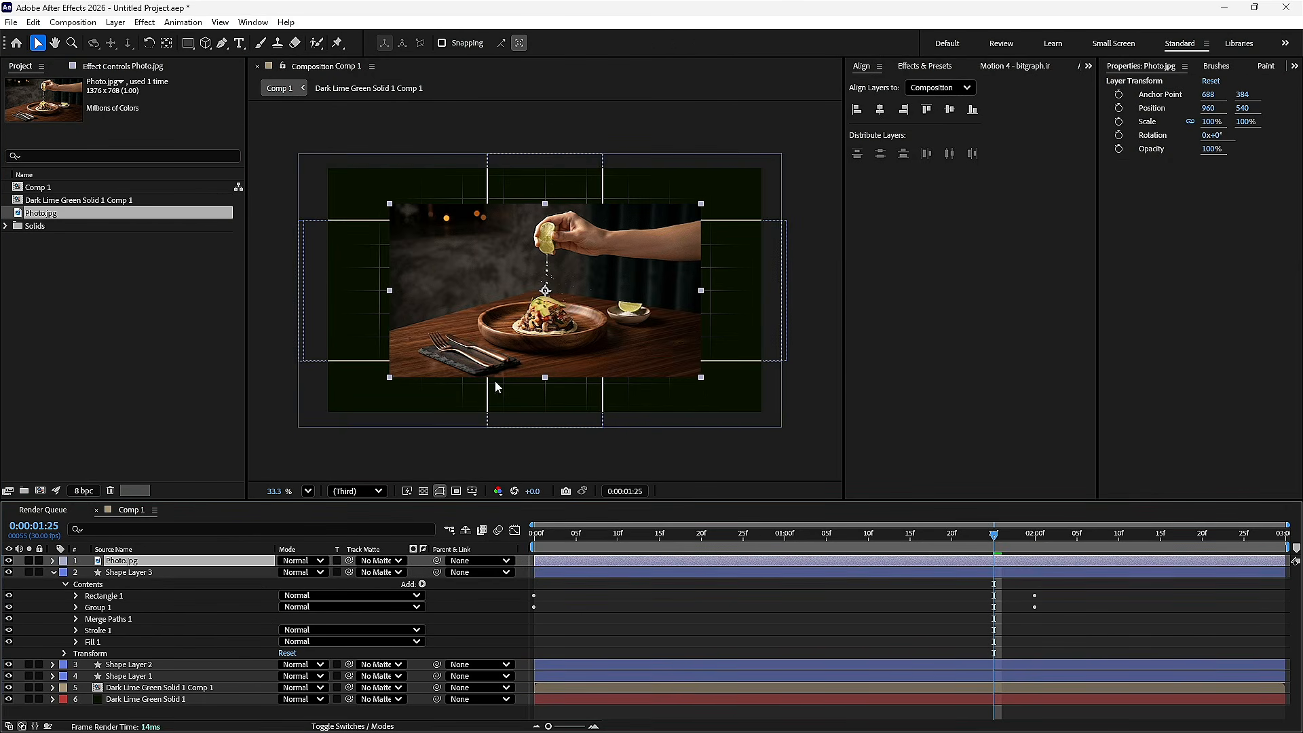
Scale the Photo.jpg layer to 136% and set the composition preview resolution to Full.
key(s)
drag(306, 572, 331, 573)
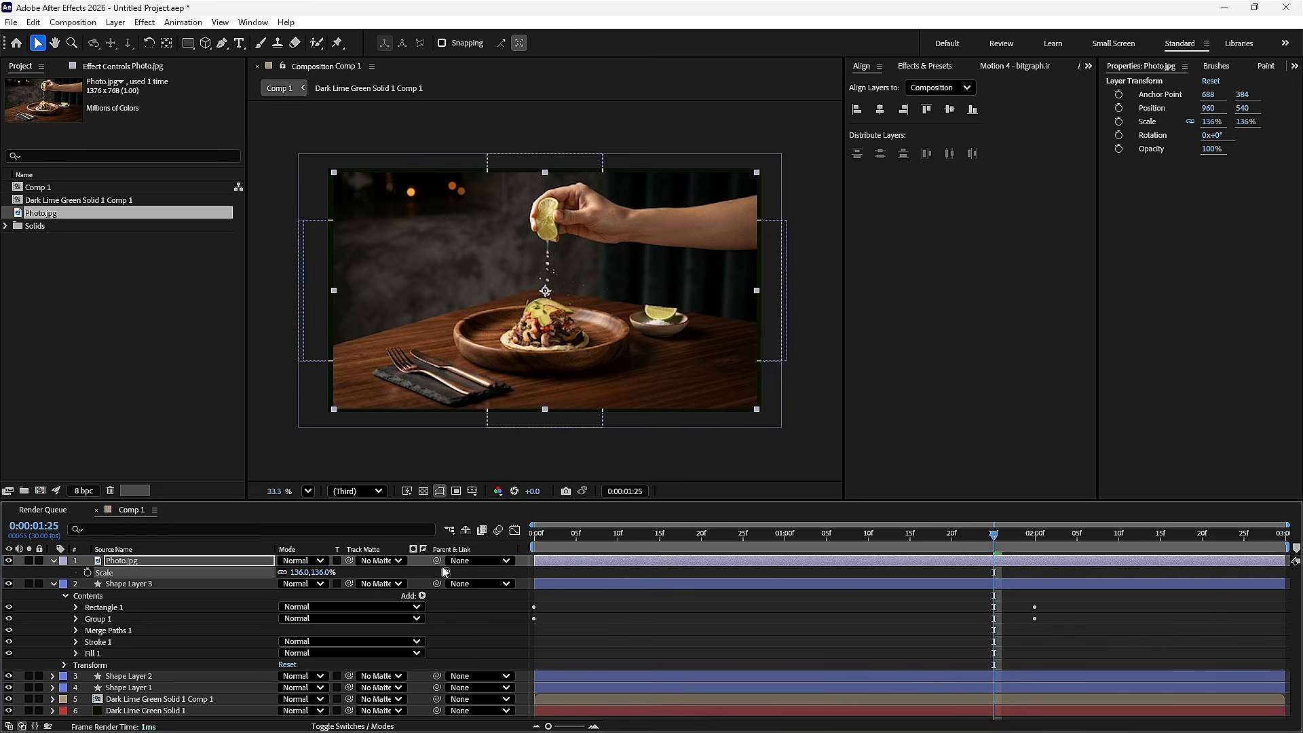
click(369, 494)
click(351, 534)
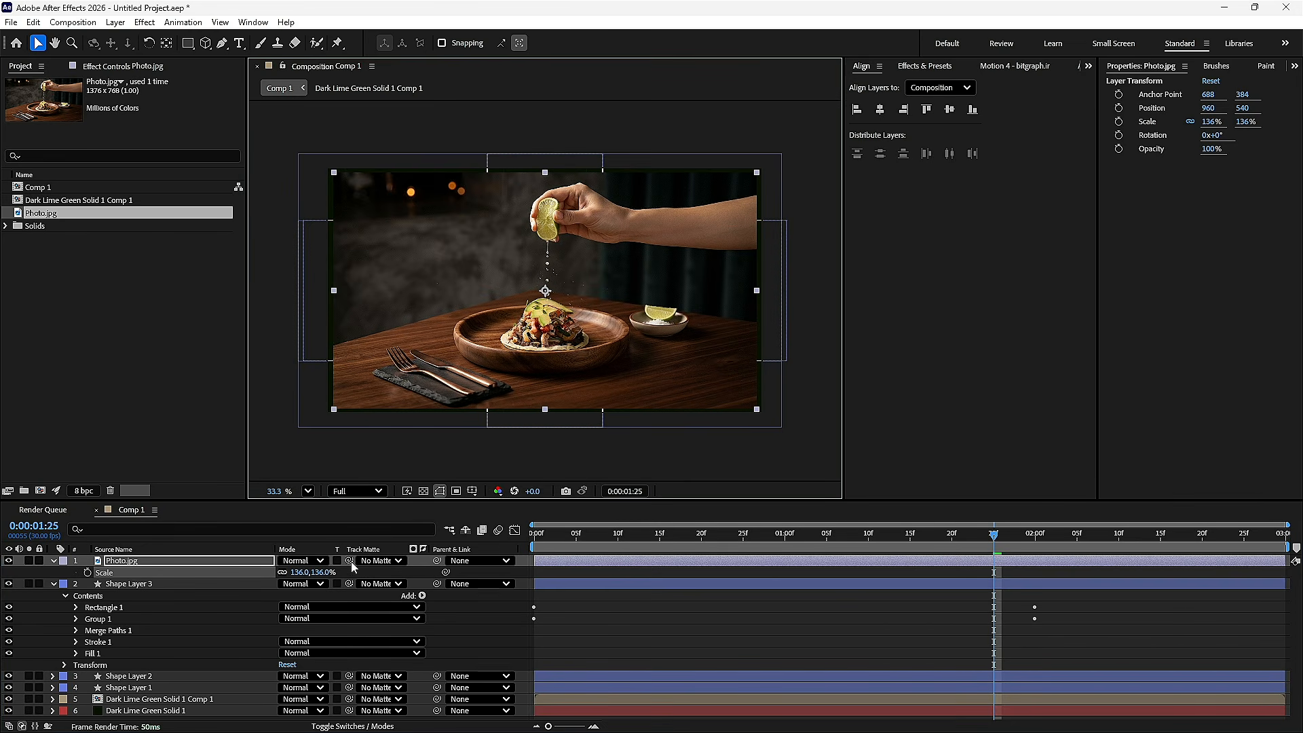
Matte Photo.jpg with Shape Layer 3, move it beneath Shape Layer 1, and preview the animation.
drag(348, 560, 259, 584)
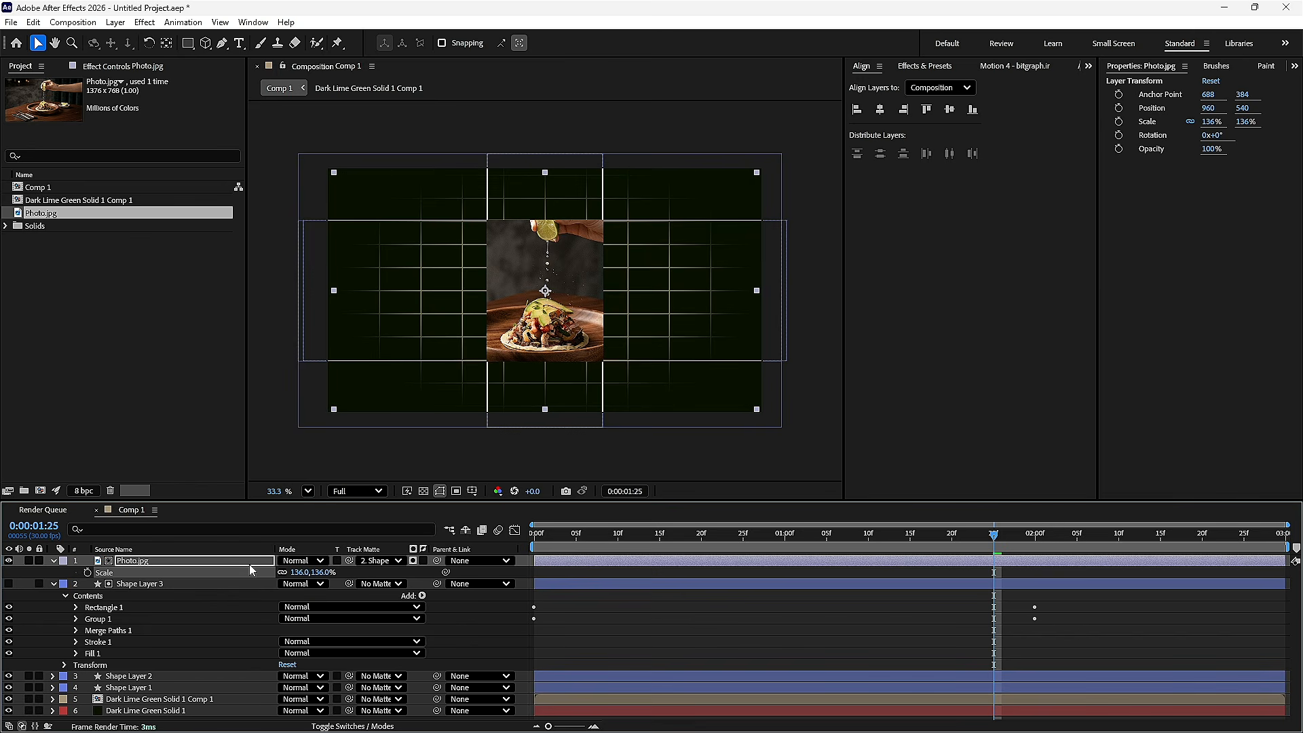
click(53, 583)
drag(149, 561, 152, 608)
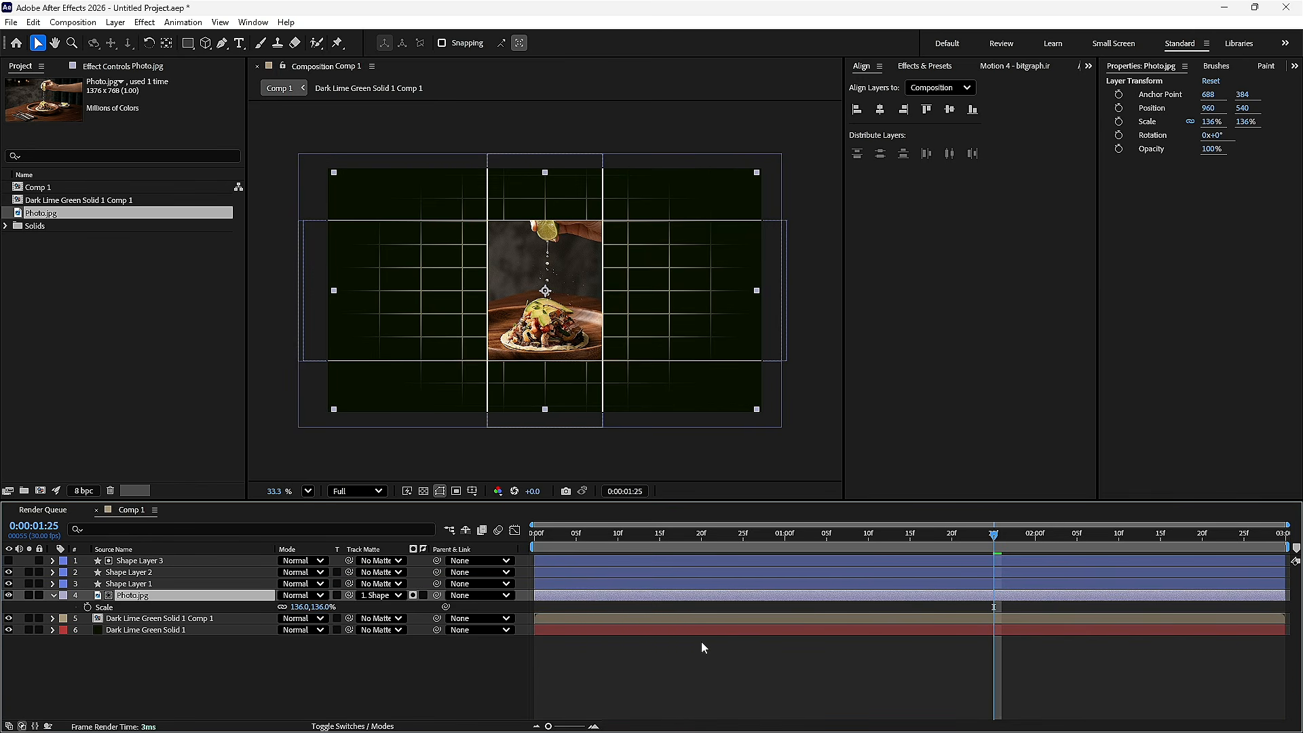
key(KP_0)
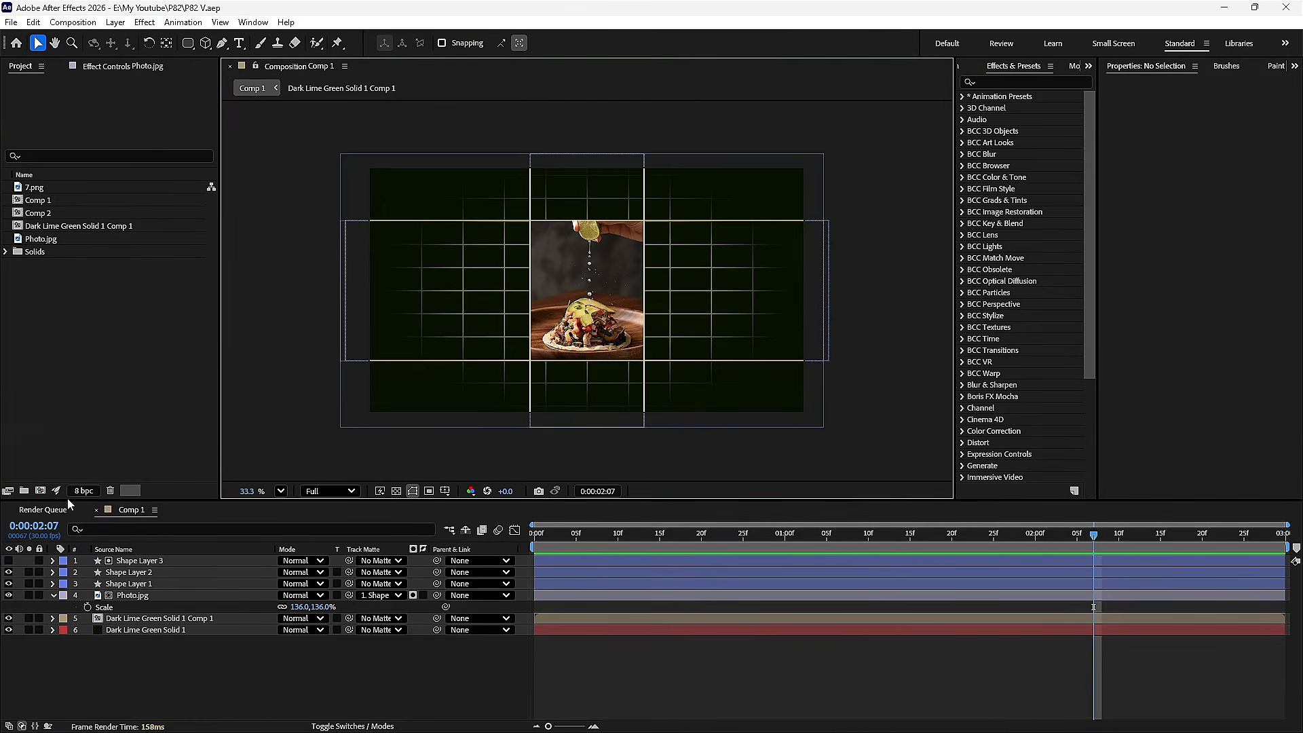
Create a new 1920 × 1080 px composition, Comp 3, at 30 fps with a 10-second duration.
click(40, 489)
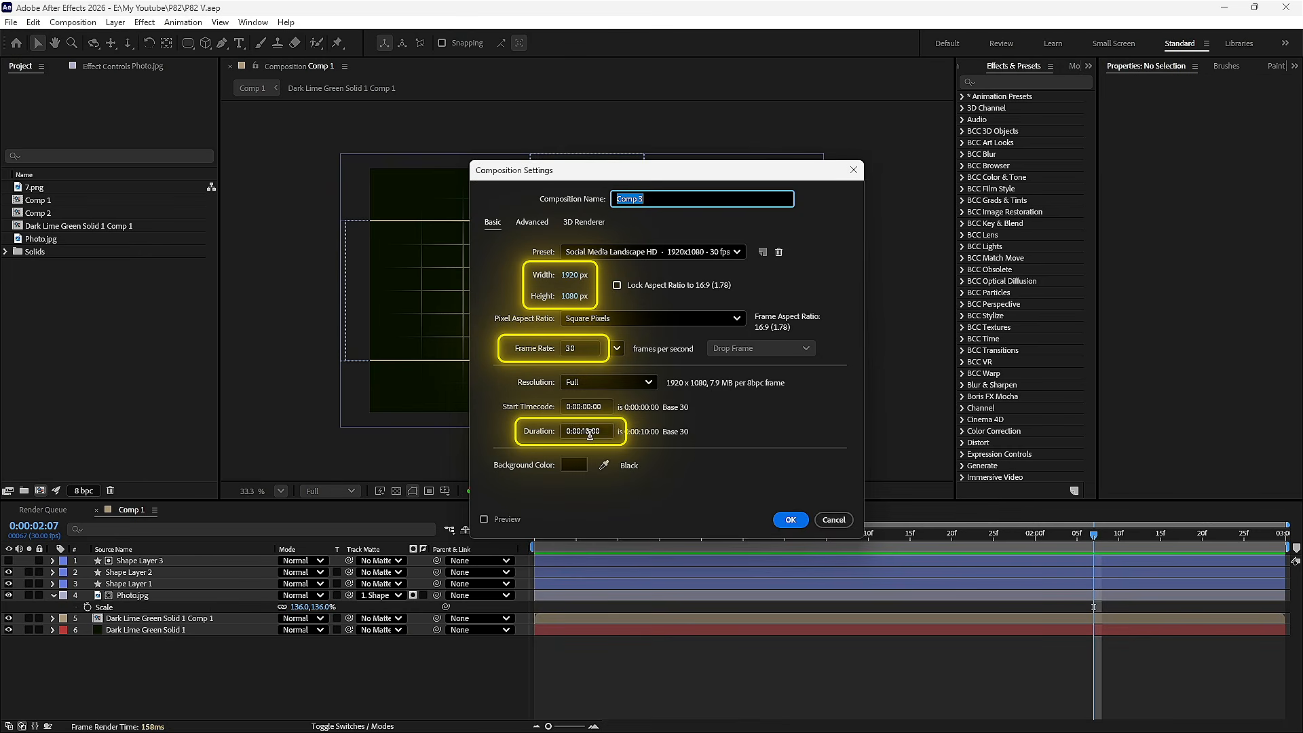
click(791, 519)
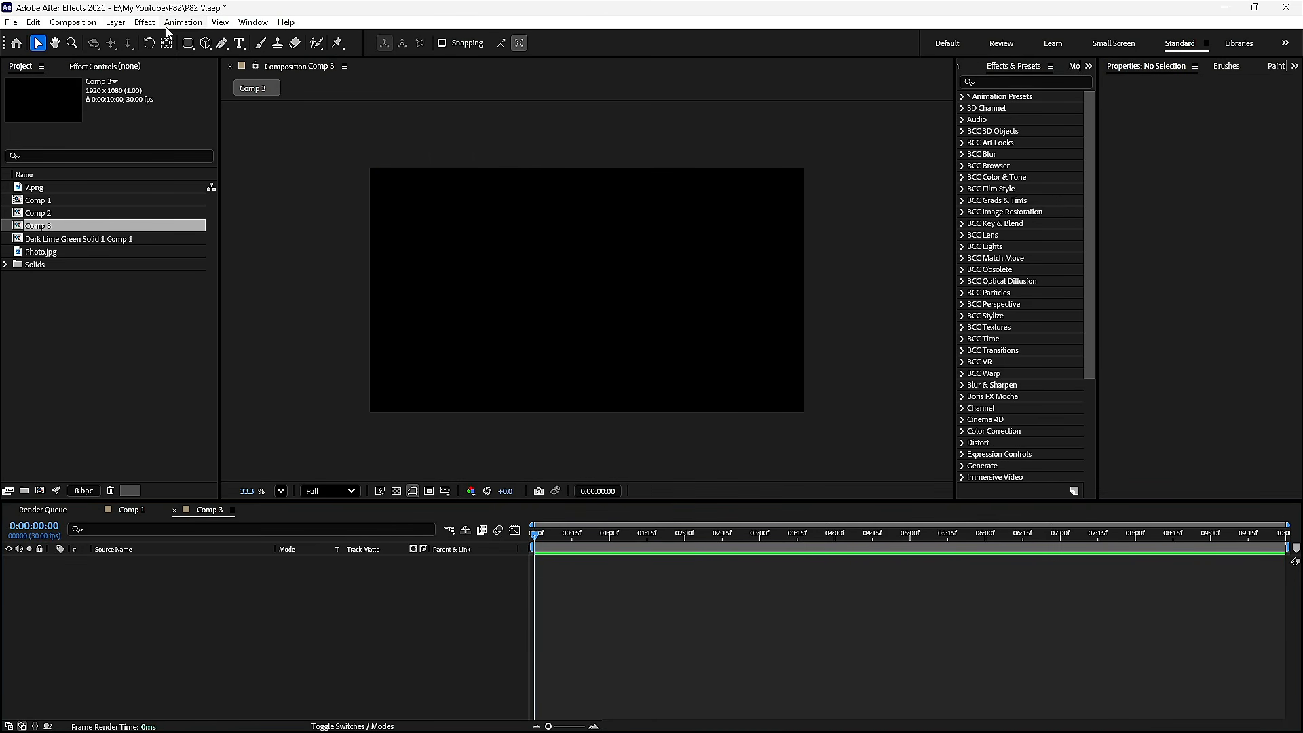
Draw an ellipse about 780 × 450 px near the composition's centre, with no stroke and a 00E390 green fill.
click(187, 45)
click(268, 75)
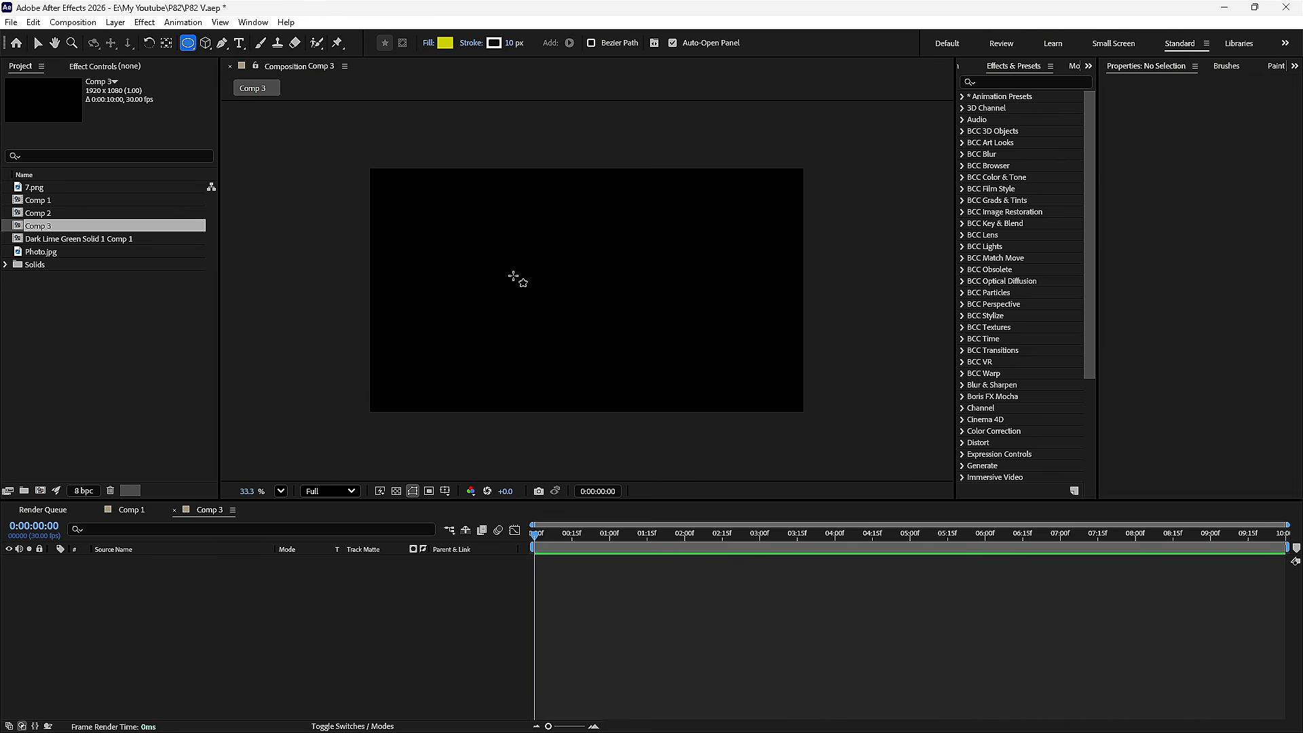
click(474, 49)
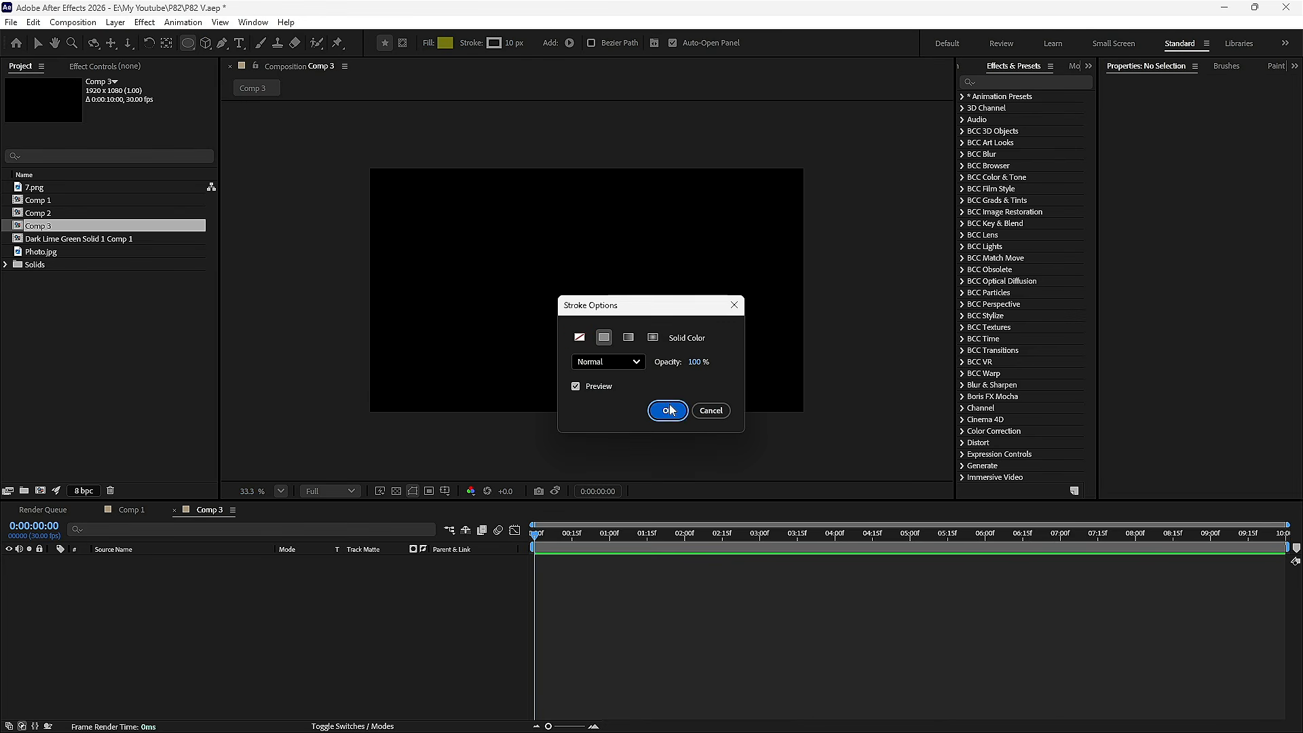
click(582, 341)
click(665, 411)
click(445, 43)
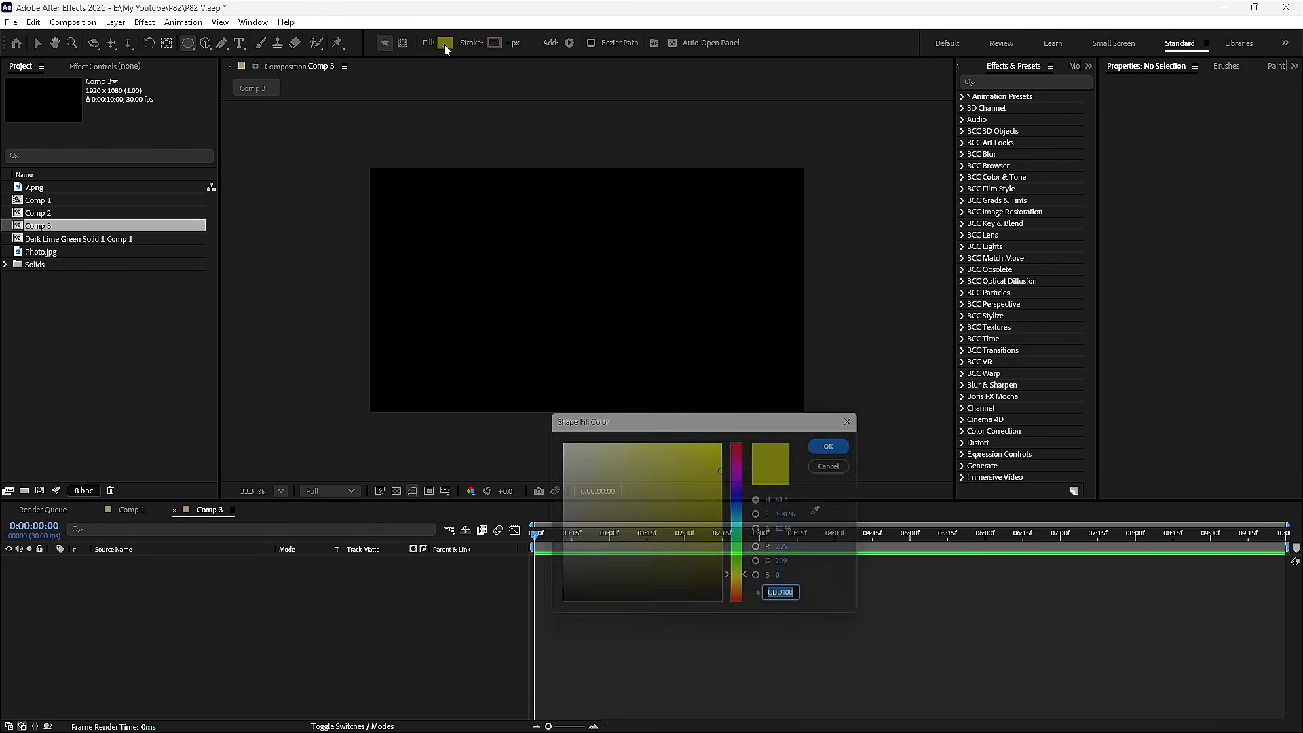
click(740, 535)
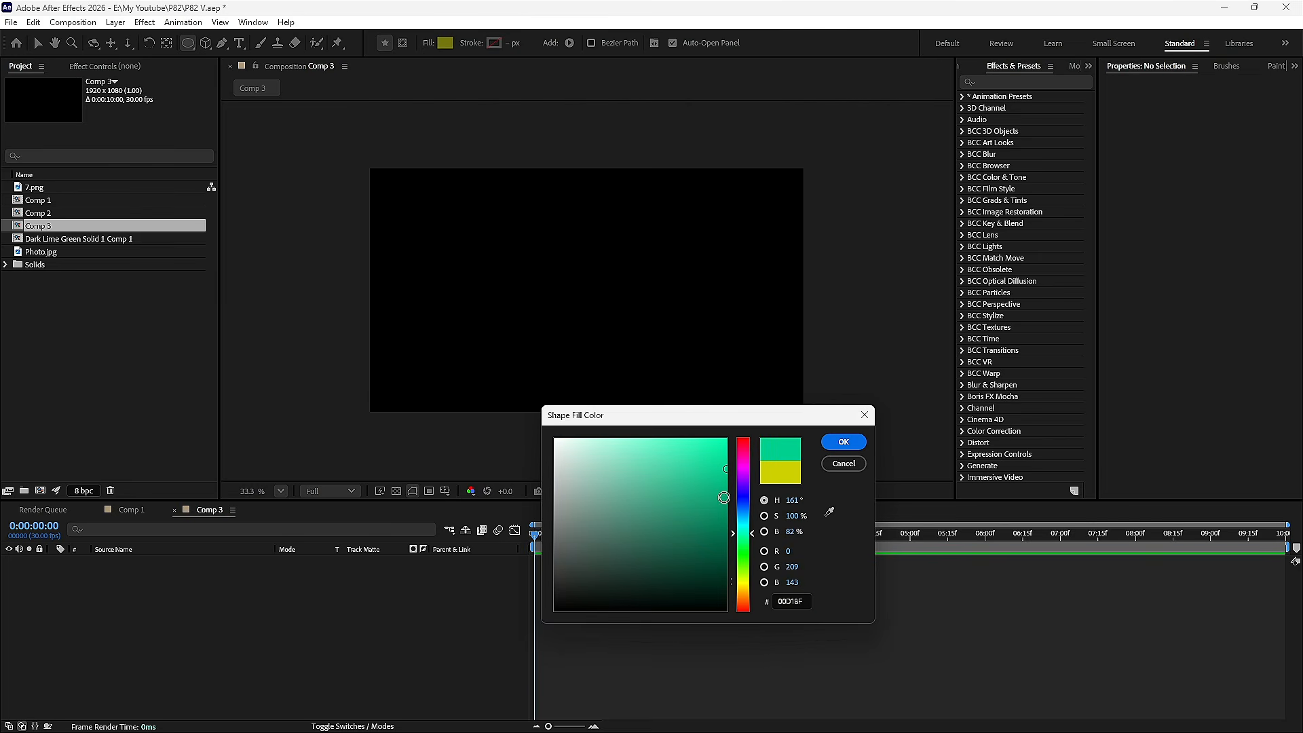
mouse_move(728, 461)
mouse_down()
mouse_move(742, 437)
mouse_move(743, 456)
mouse_up()
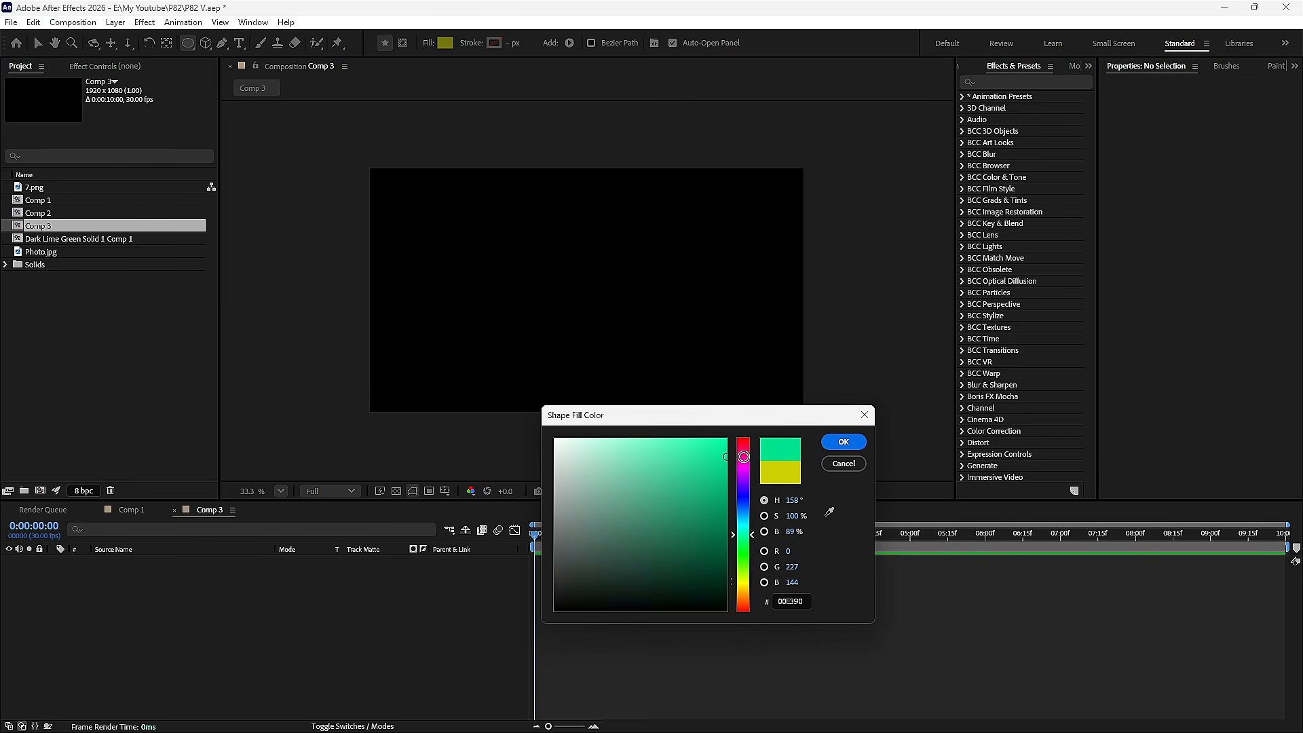
click(843, 442)
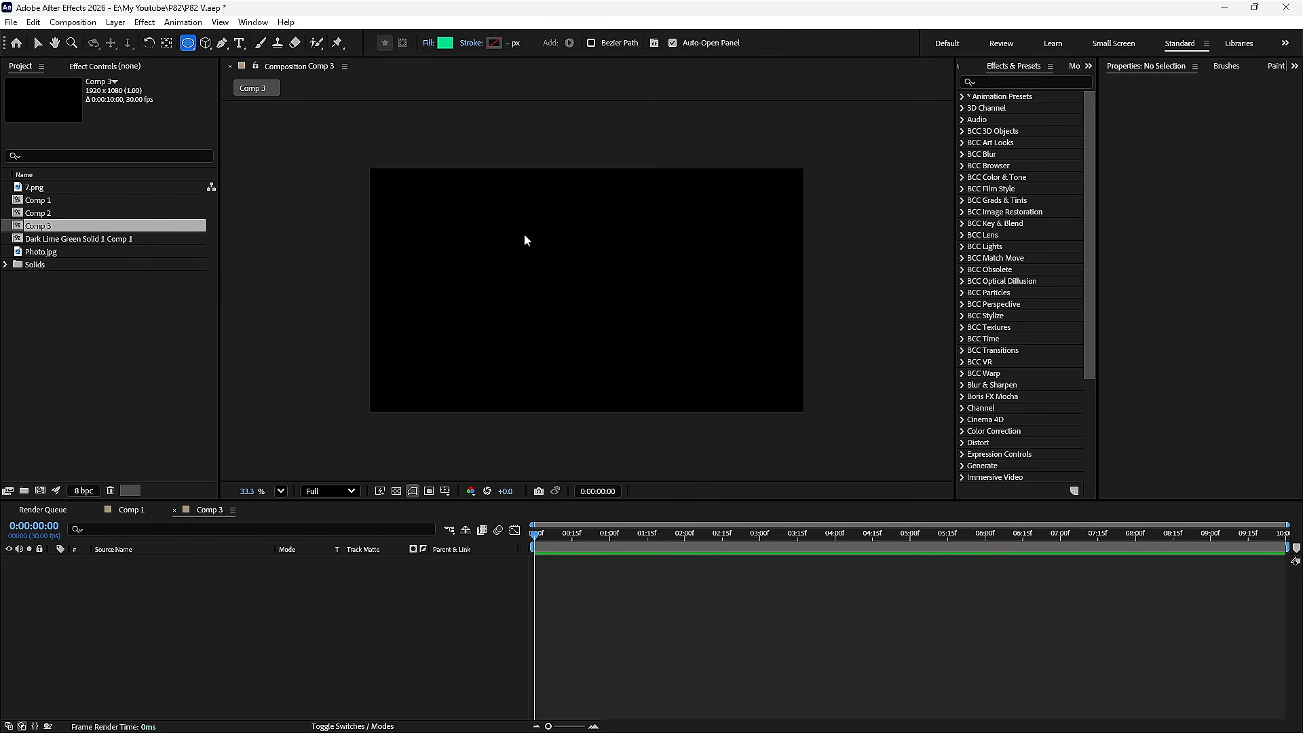
mouse_move(524, 234)
mouse_down()
mouse_move(591, 307)
mouse_move(700, 337)
mouse_up()
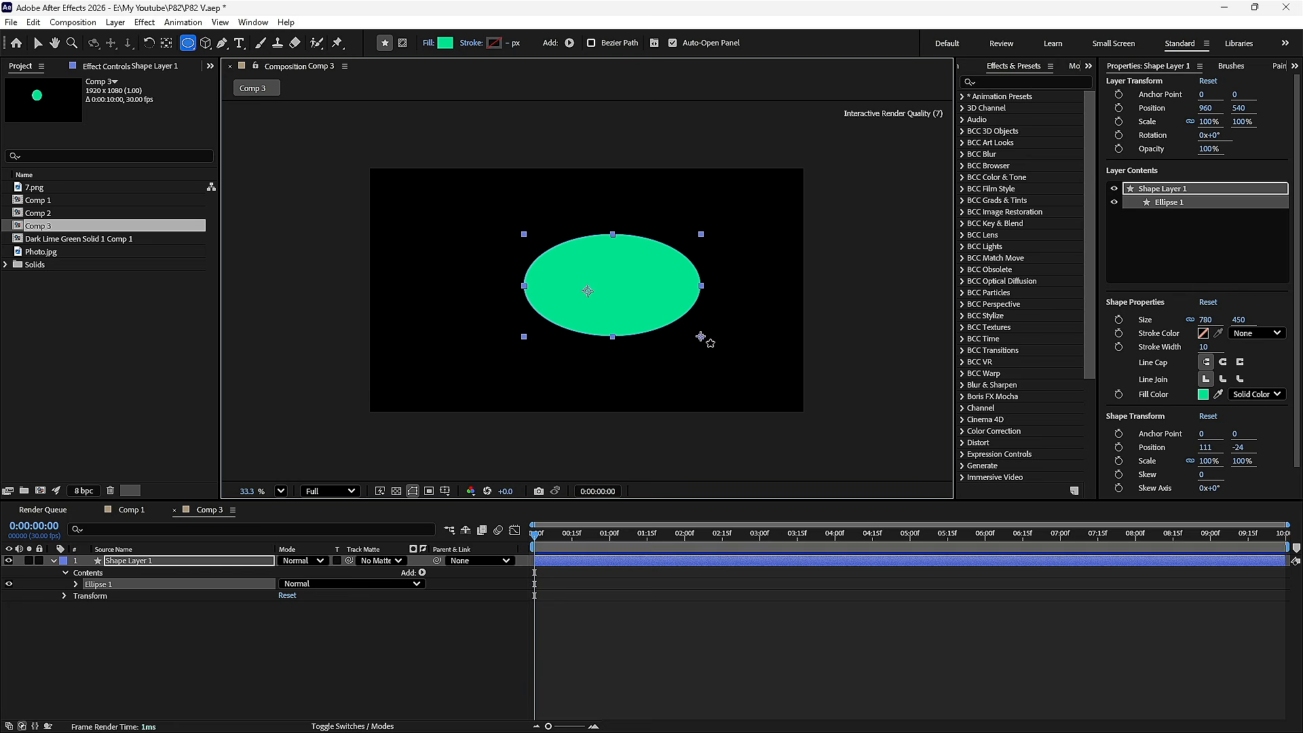
Add Wiggle Paths to the ellipse and set its size to 241.
click(422, 572)
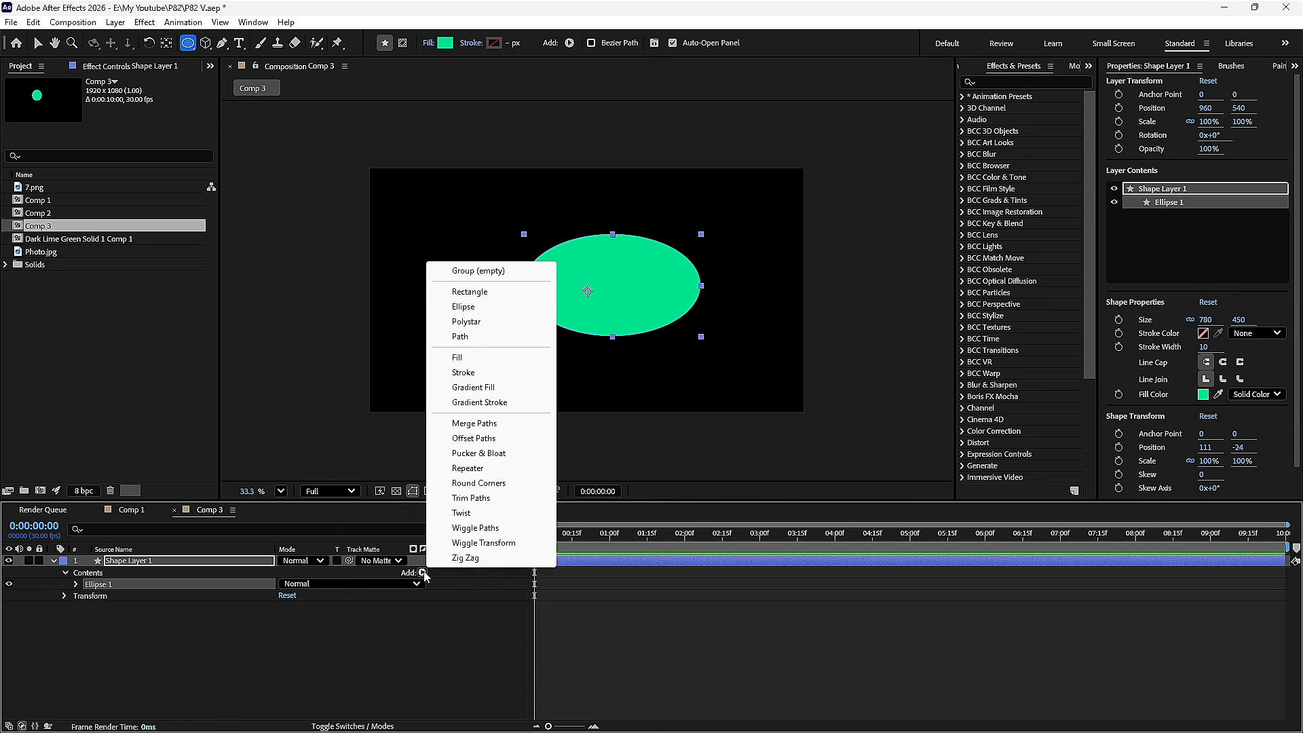
click(475, 528)
click(88, 607)
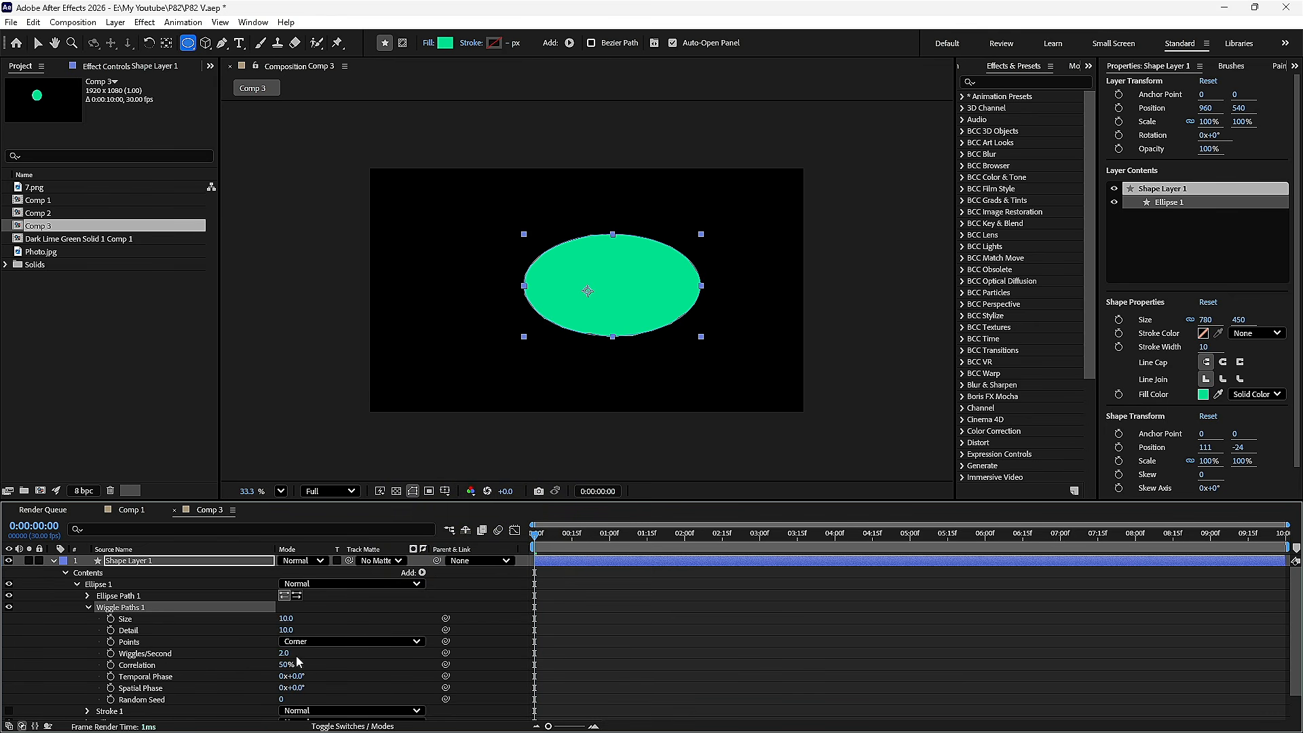
drag(285, 618, 438, 622)
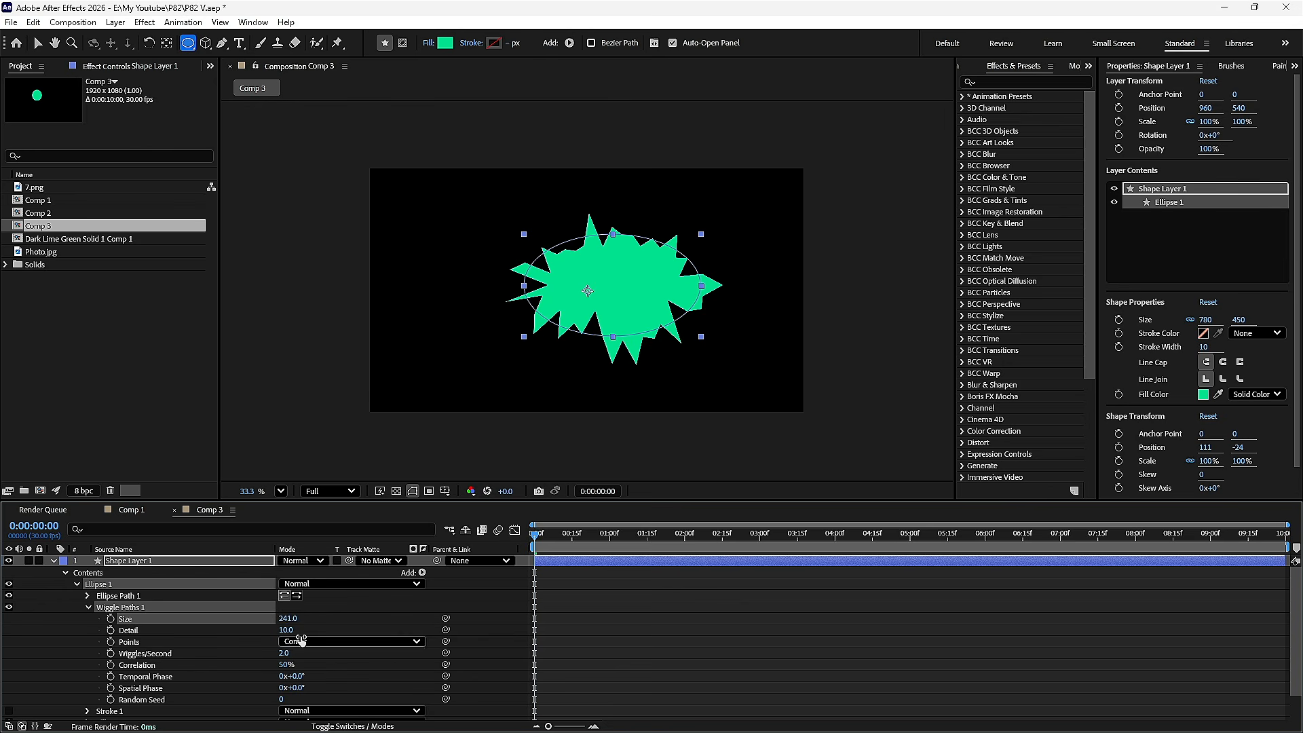
Set the ellipse's Wiggle Paths to detail 1, smooth points and 1 wiggle per second.
click(290, 630)
text(1)
key(Return)
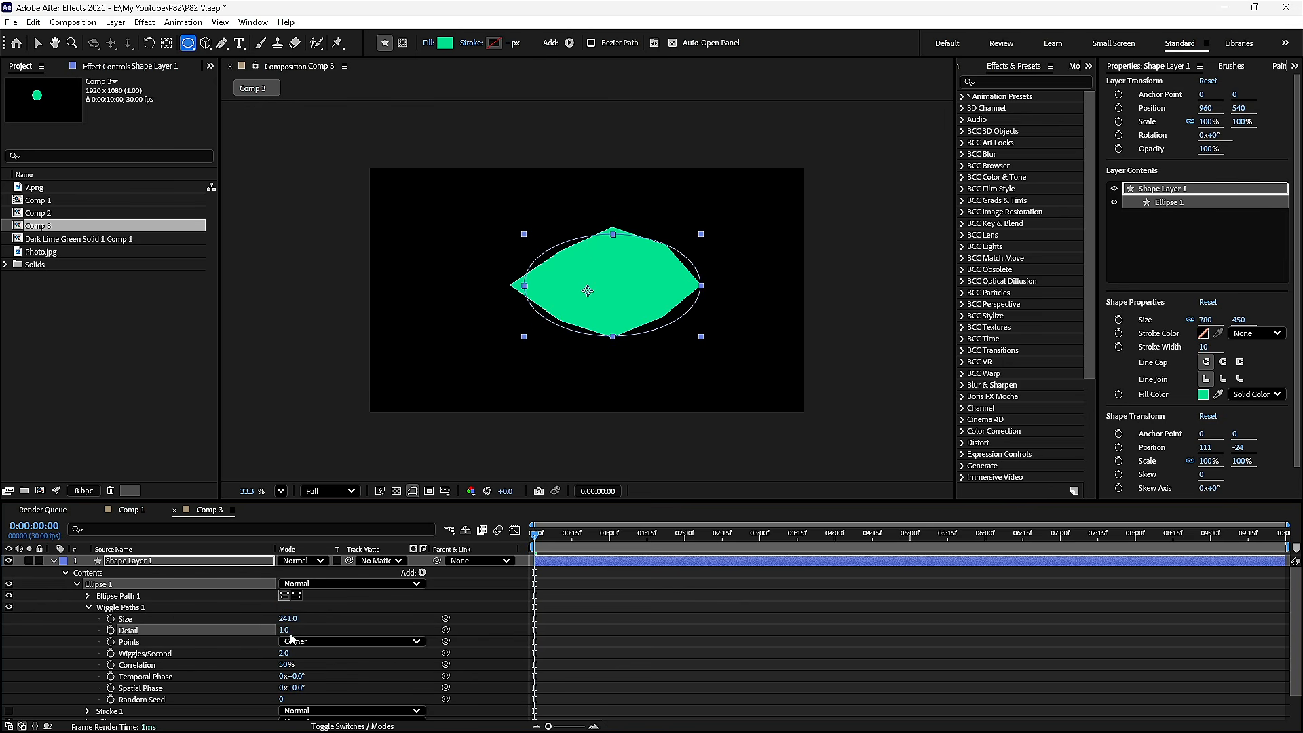
click(290, 641)
click(329, 672)
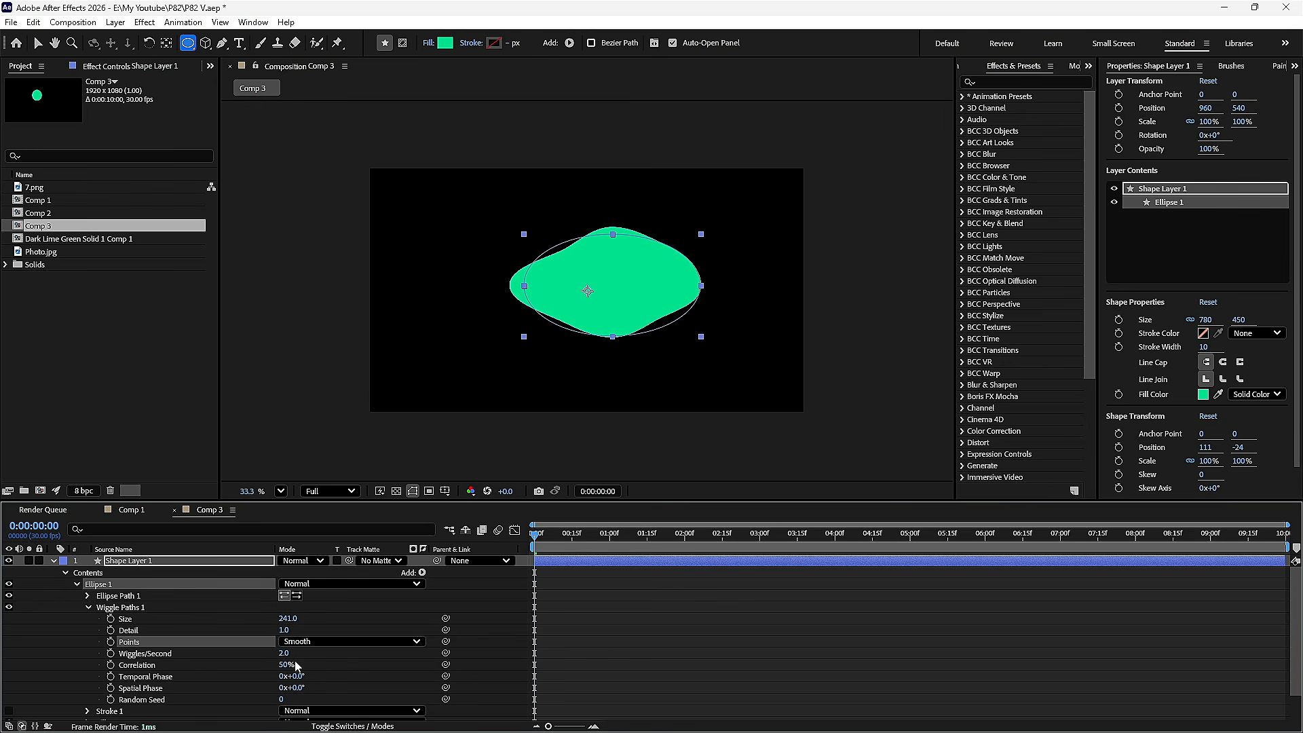
click(285, 652)
text(1)
key(Return)
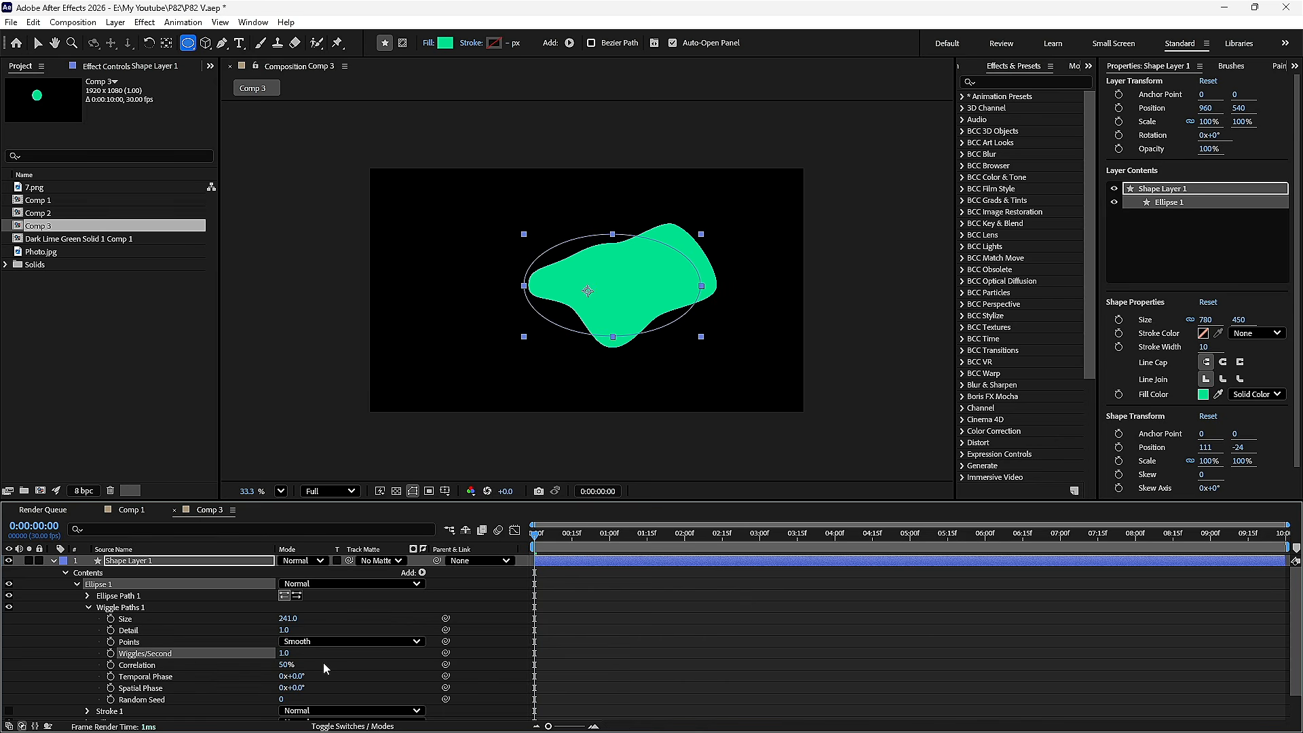
Scrub through the wiggle animation, set the Wiggle Paths detail to 2, and return to the first frame.
drag(553, 540, 542, 601)
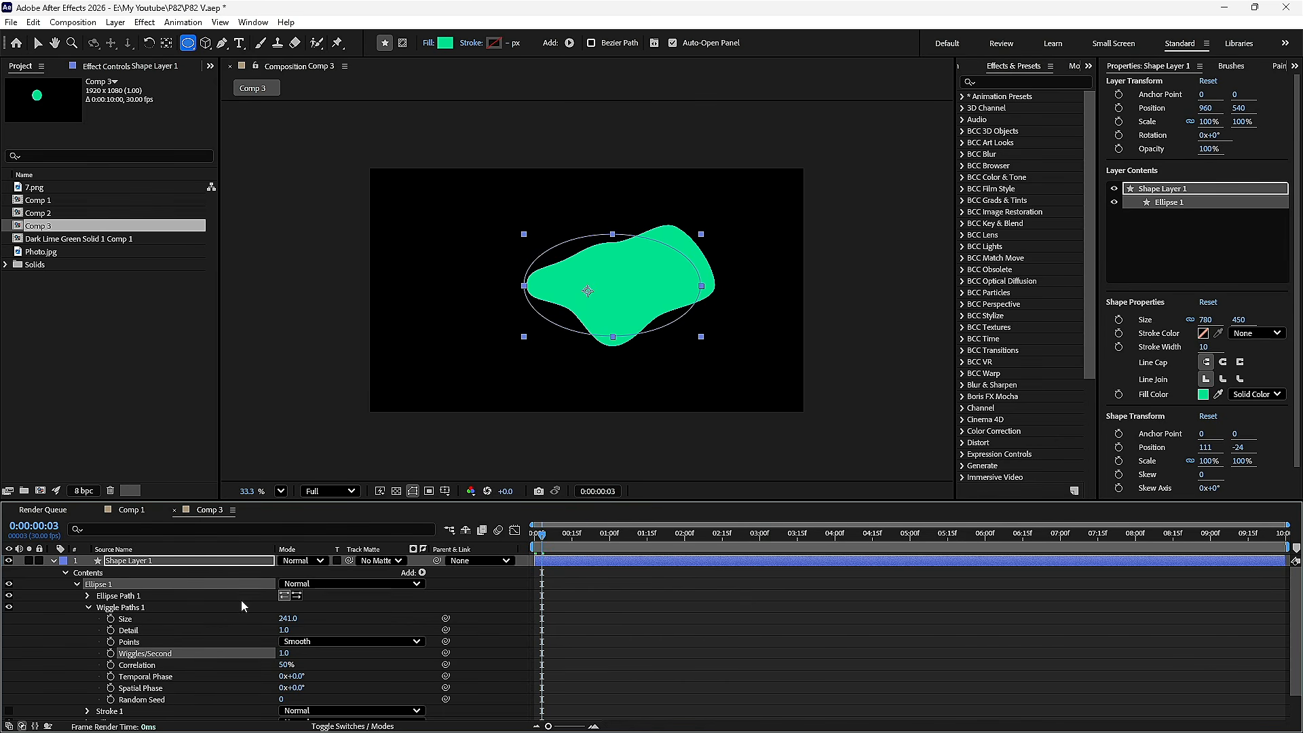
click(281, 630)
text(2)
key(Return)
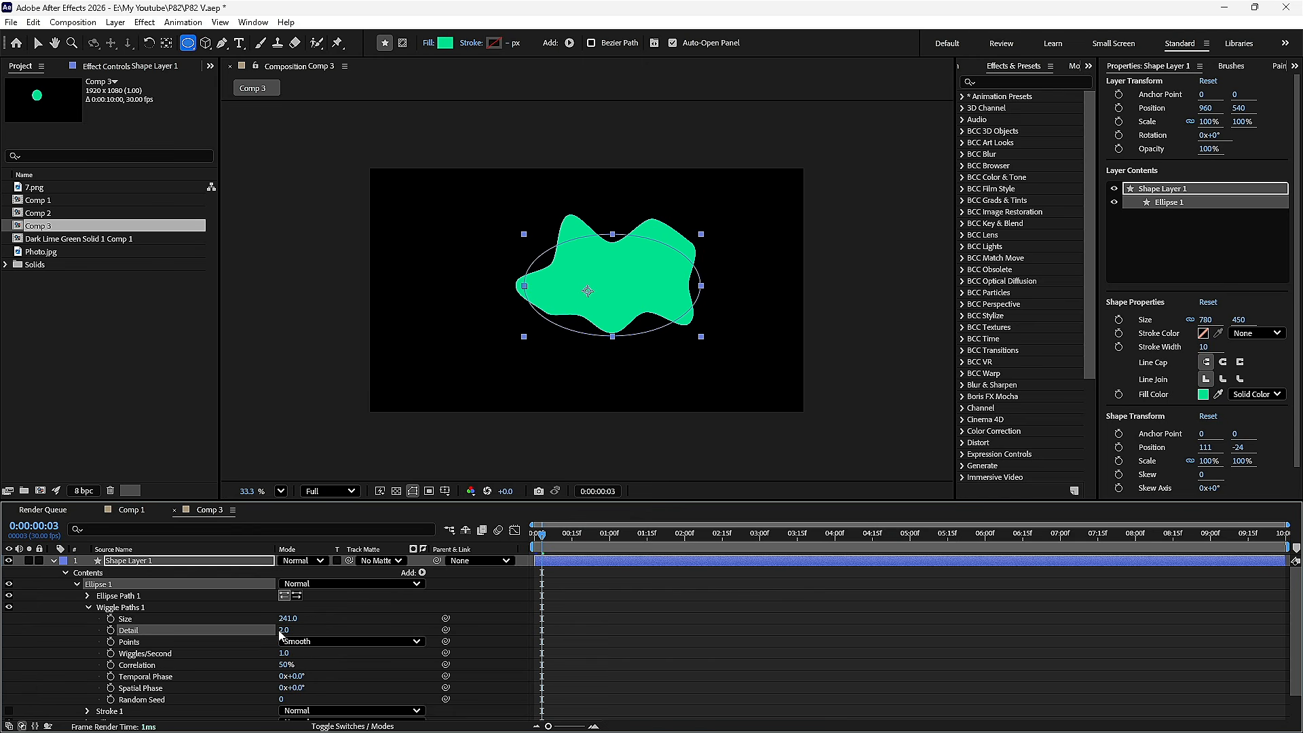
drag(542, 539, 476, 576)
Apply Fast Box Blur to Shape Layer 1 with a blur radius of 76.
click(161, 560)
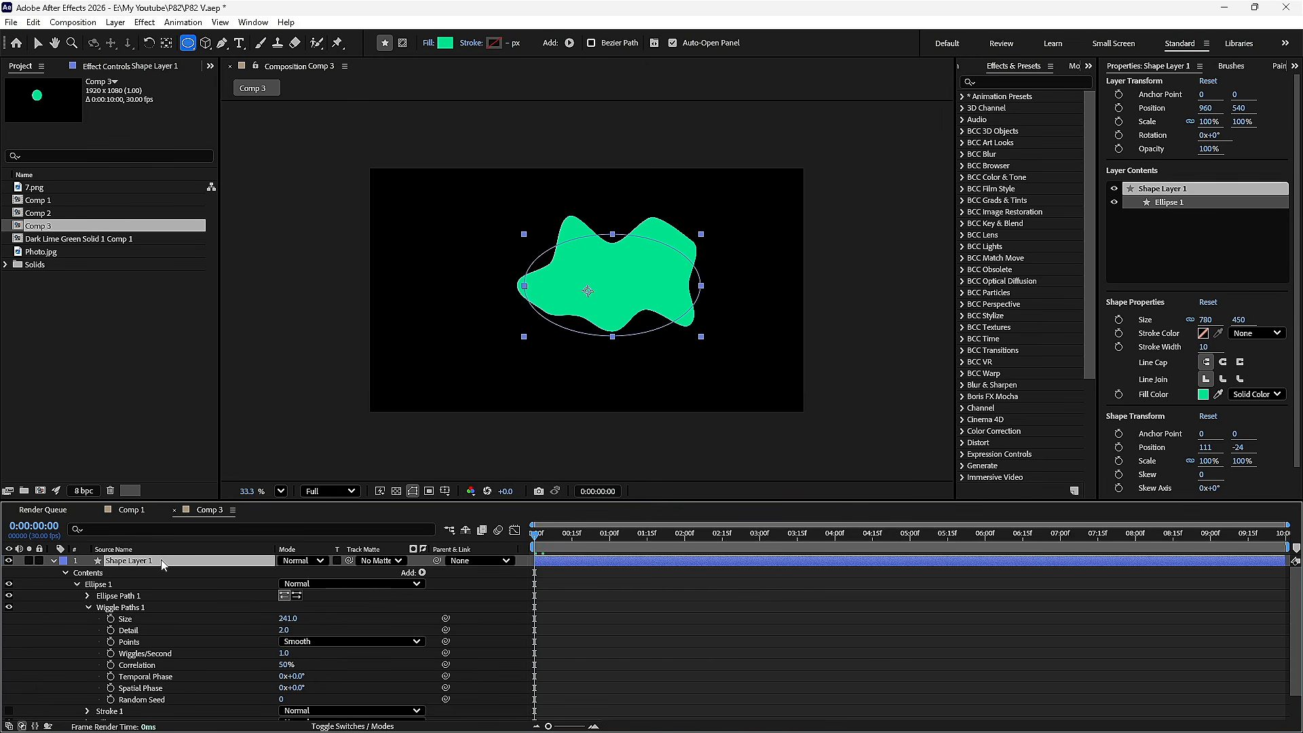
click(1026, 81)
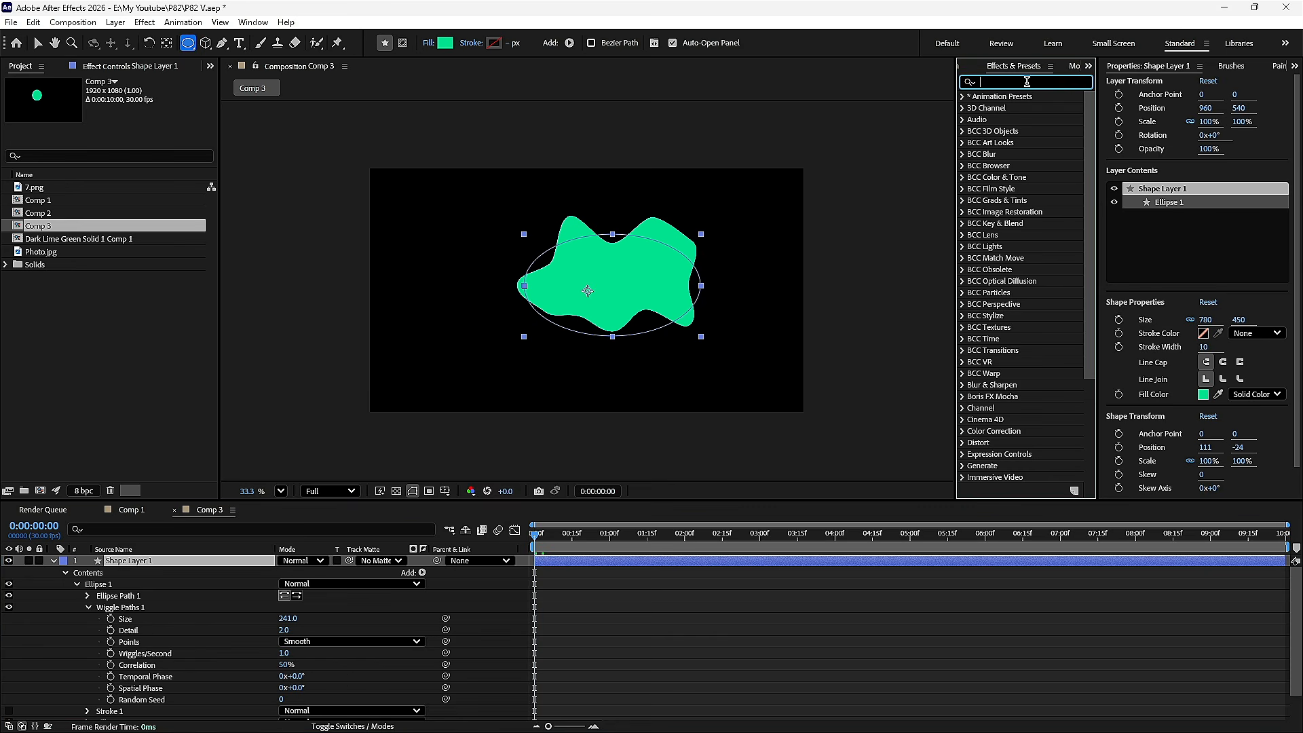
text(fast)
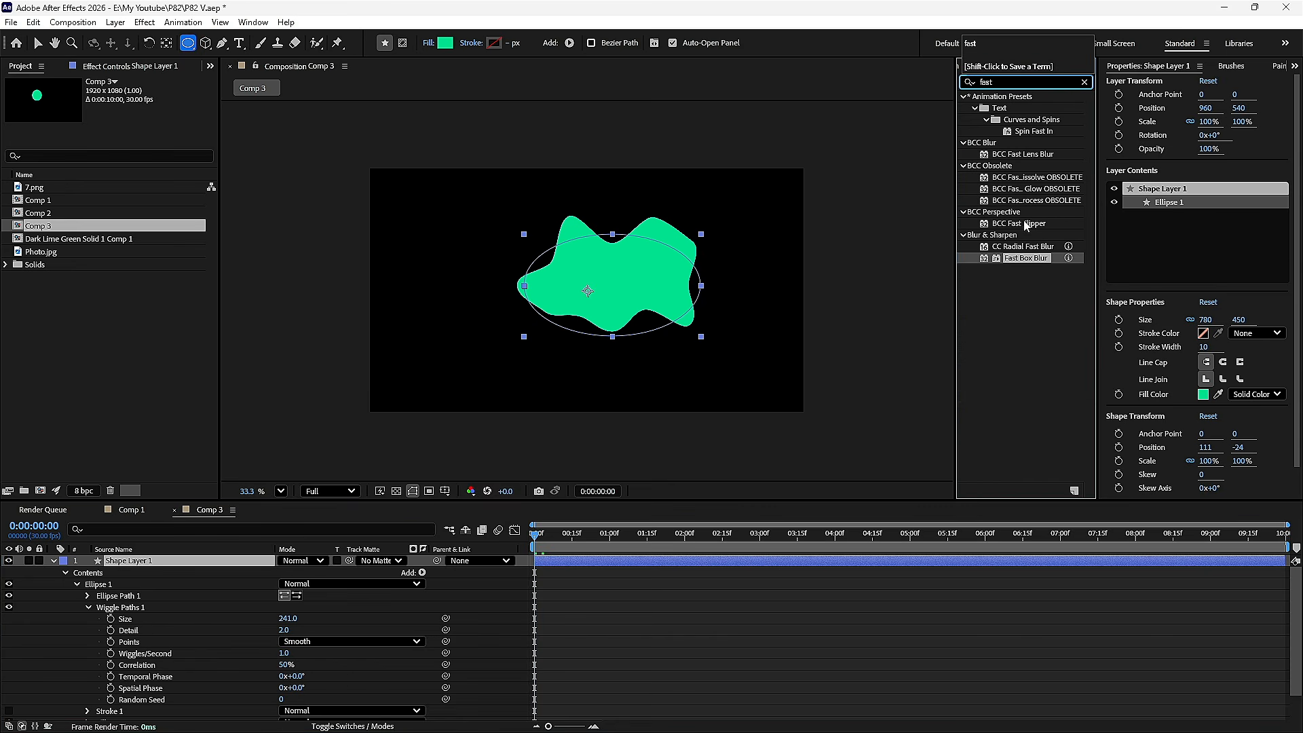
drag(1025, 258, 677, 270)
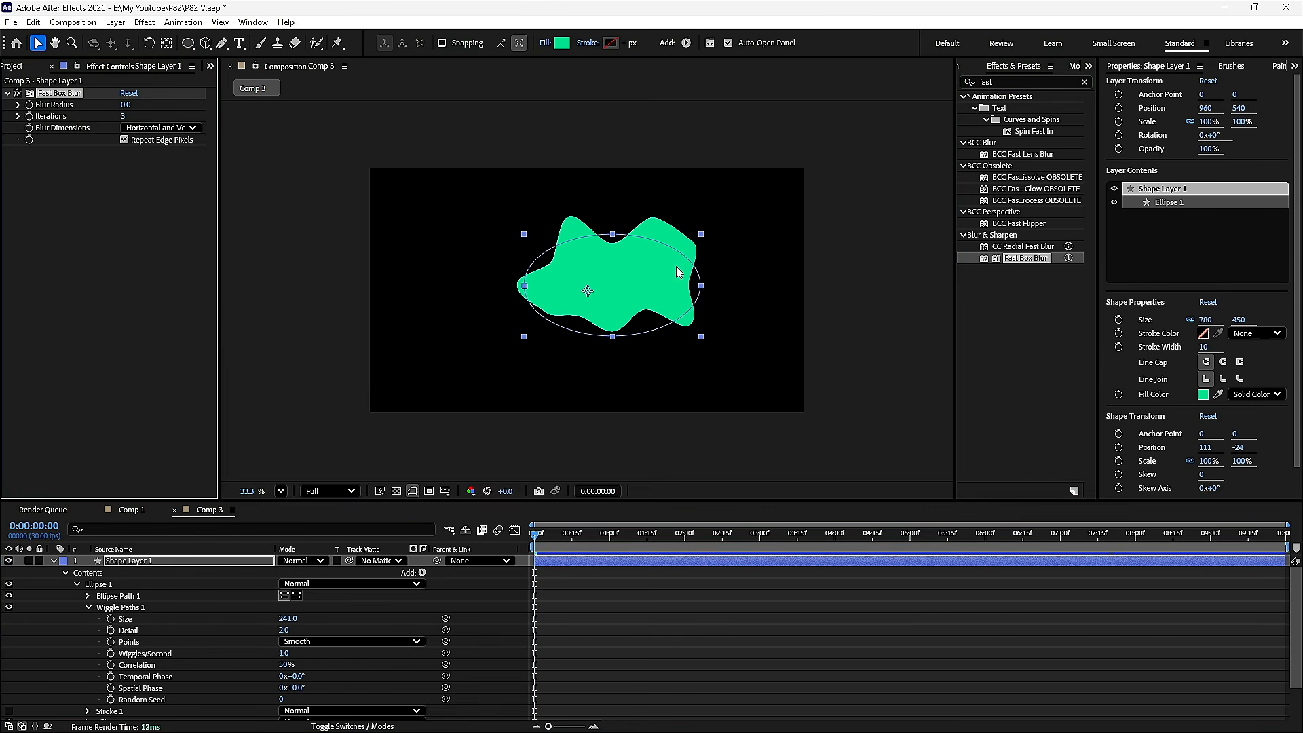
drag(126, 107, 562, 434)
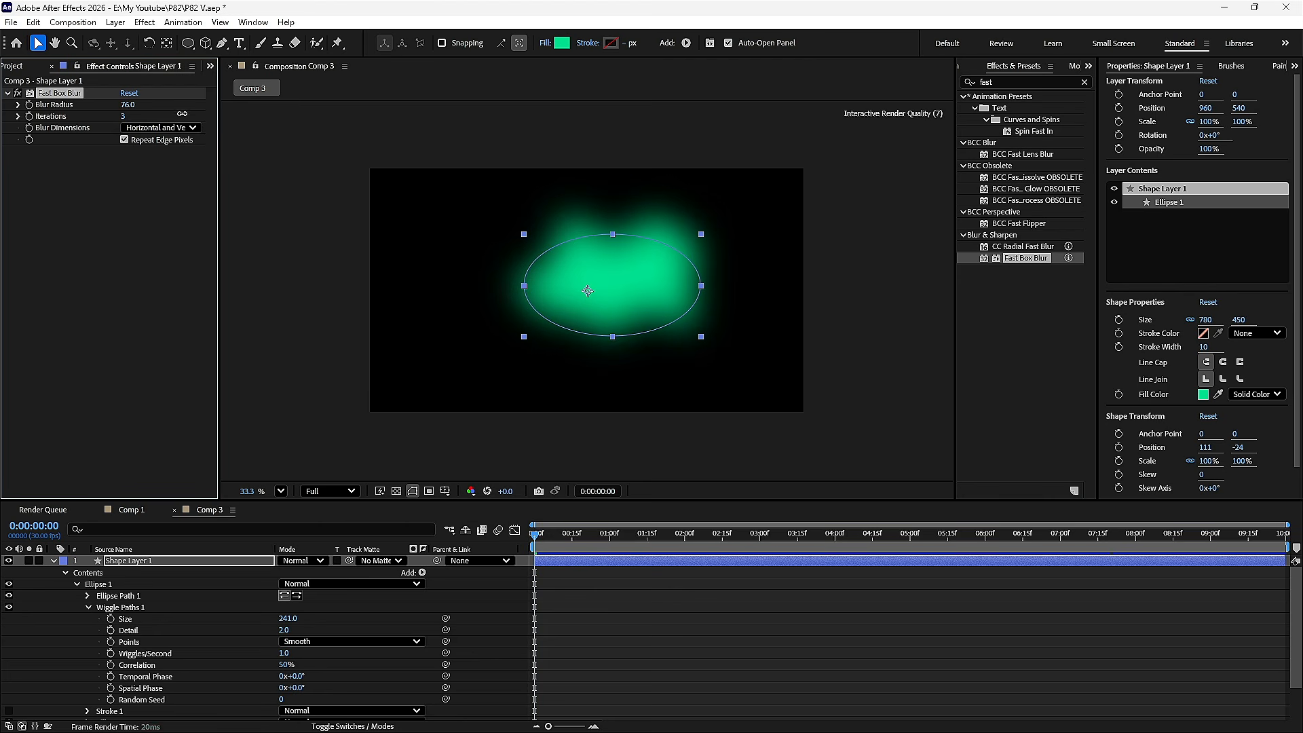
Move the blurred green shape to the composition's lower edge, then duplicate it and offset the copy to the right.
click(546, 564)
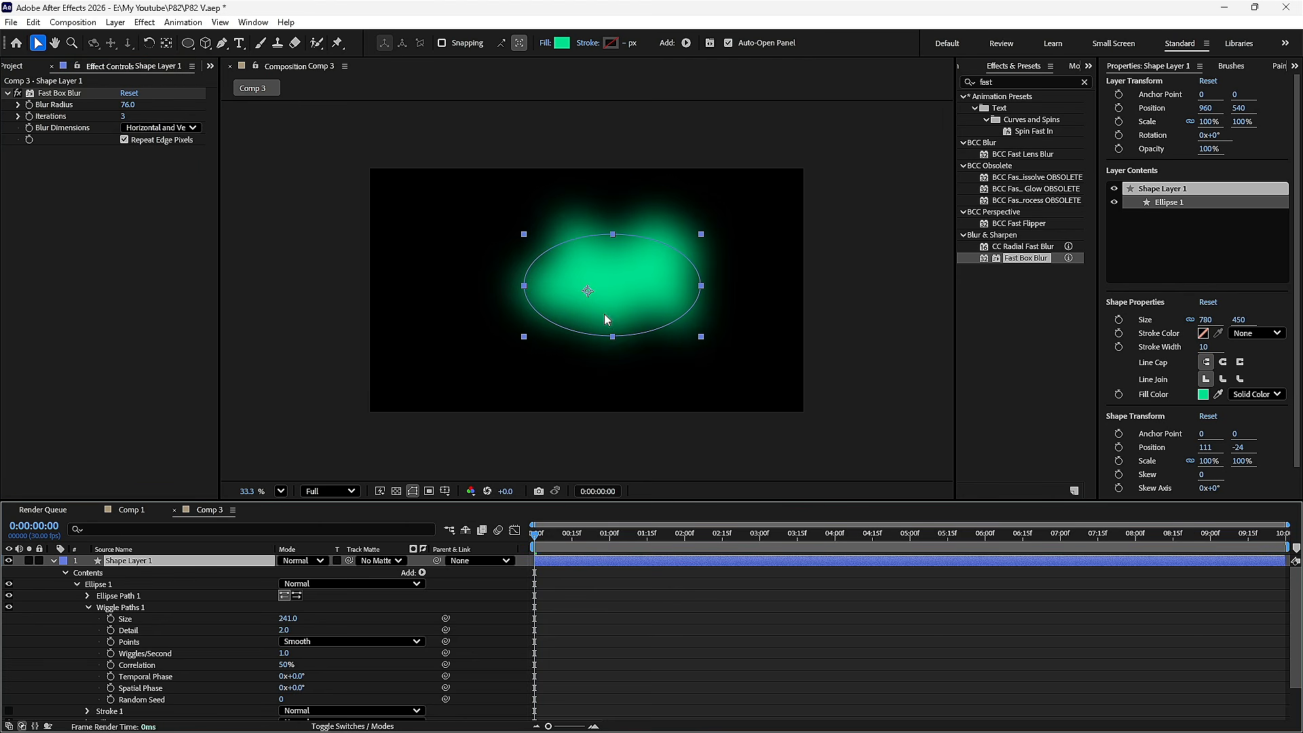
drag(606, 319, 636, 418)
key(ctrl+d)
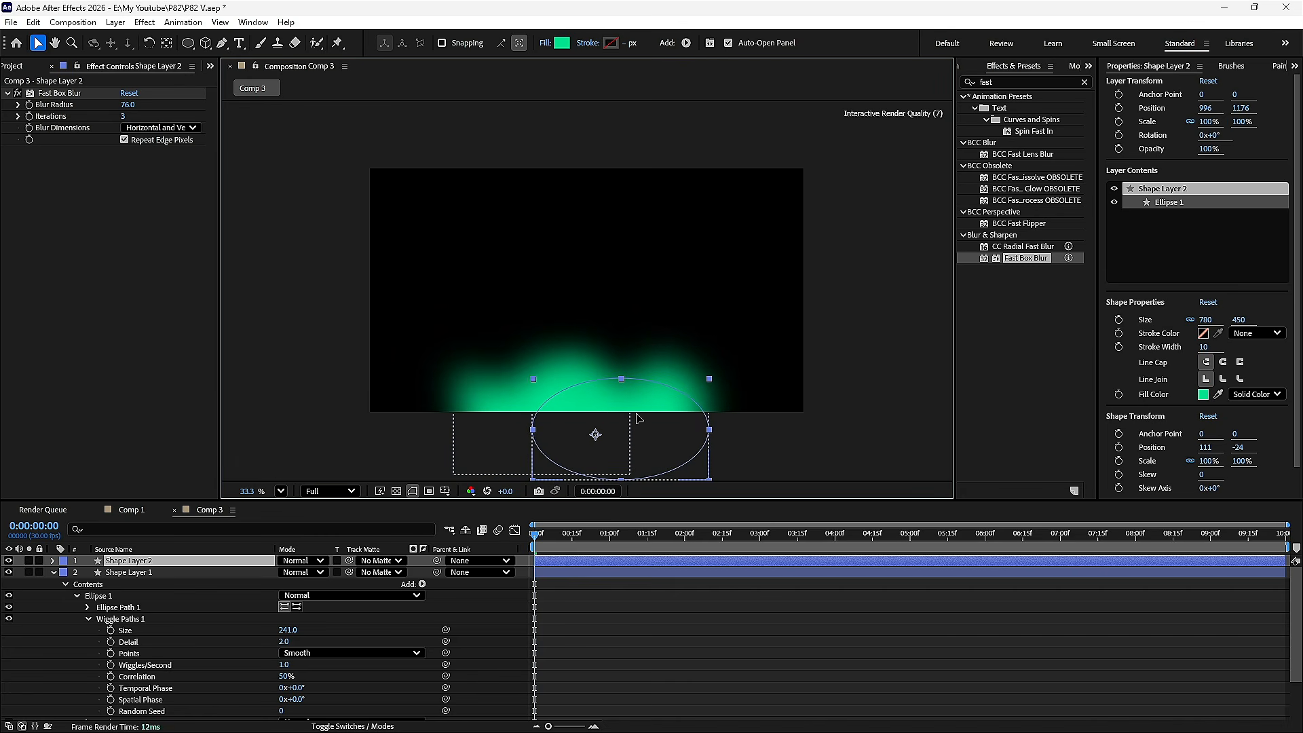
Set Shape Layer 2's fill to the dark green 00744A.
key(Return)
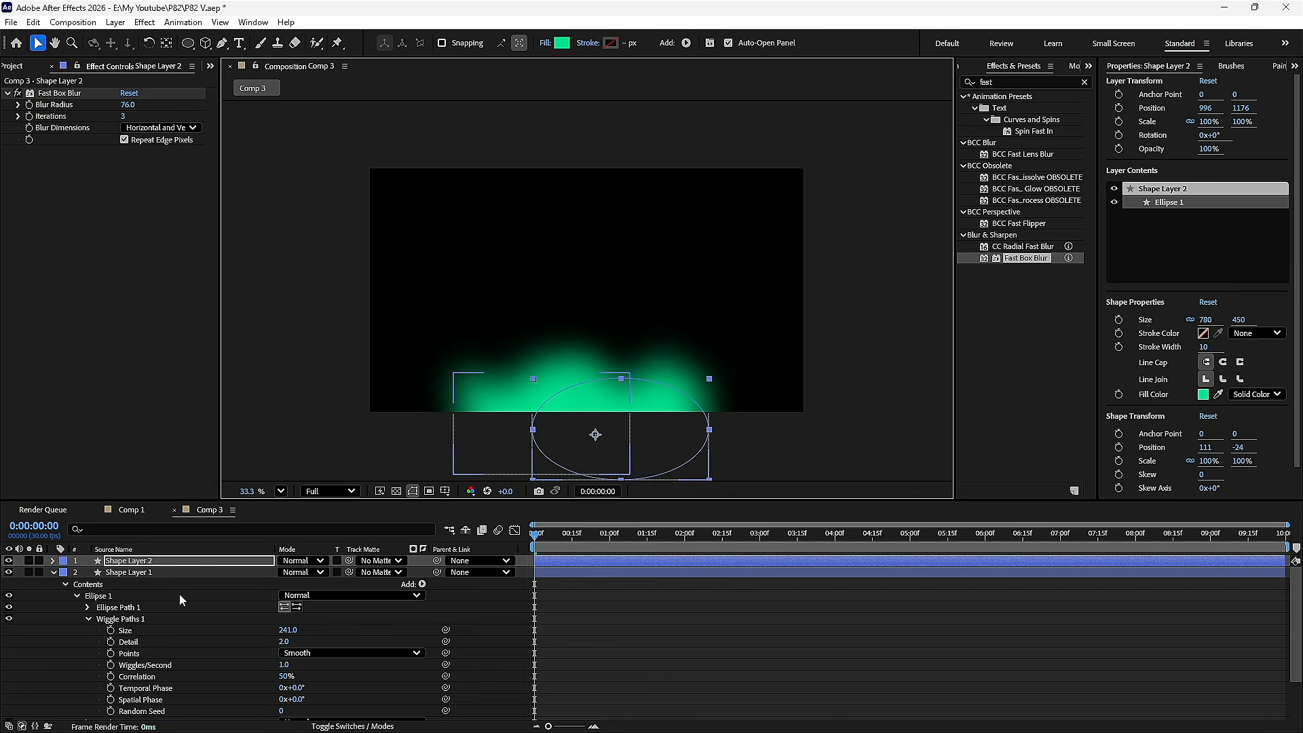
click(561, 42)
click(724, 533)
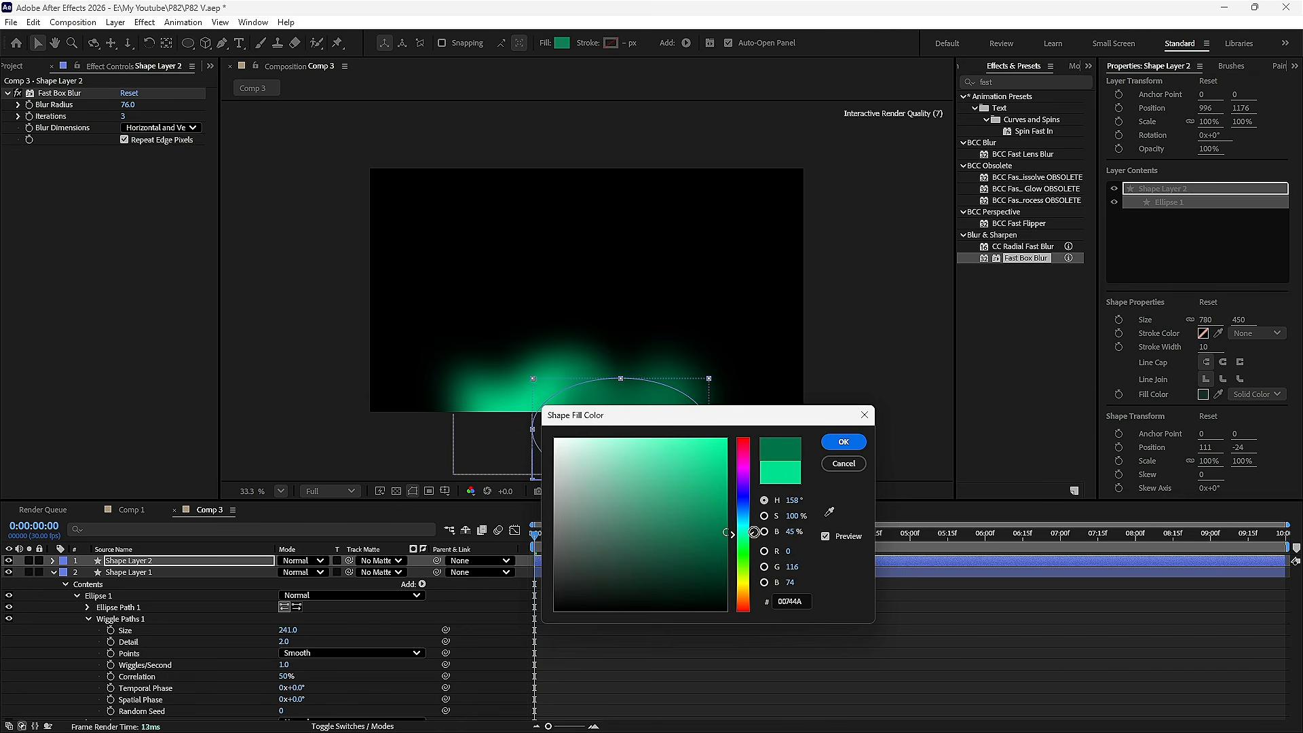
click(843, 441)
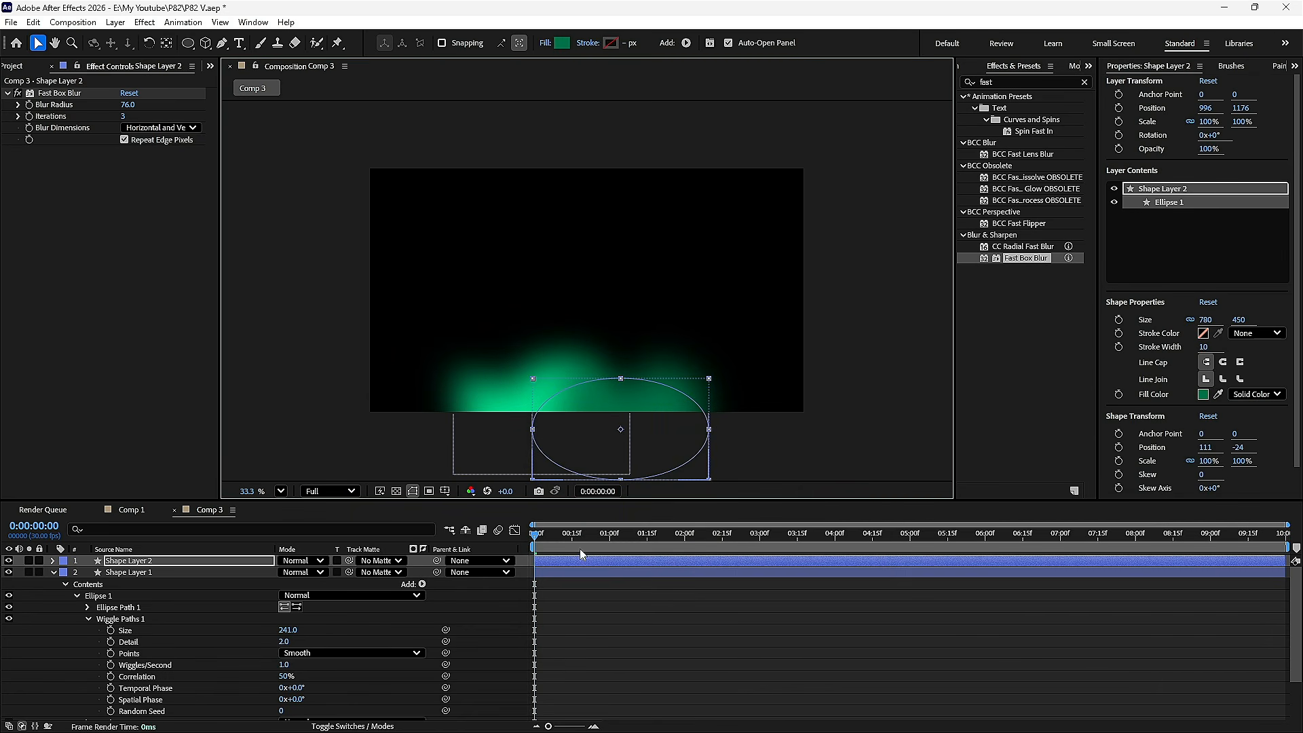
Move the brighter shape on Shape Layer 1 slightly right so it overlaps the dark copy more, and preview the wiggle animation.
drag(518, 440, 551, 439)
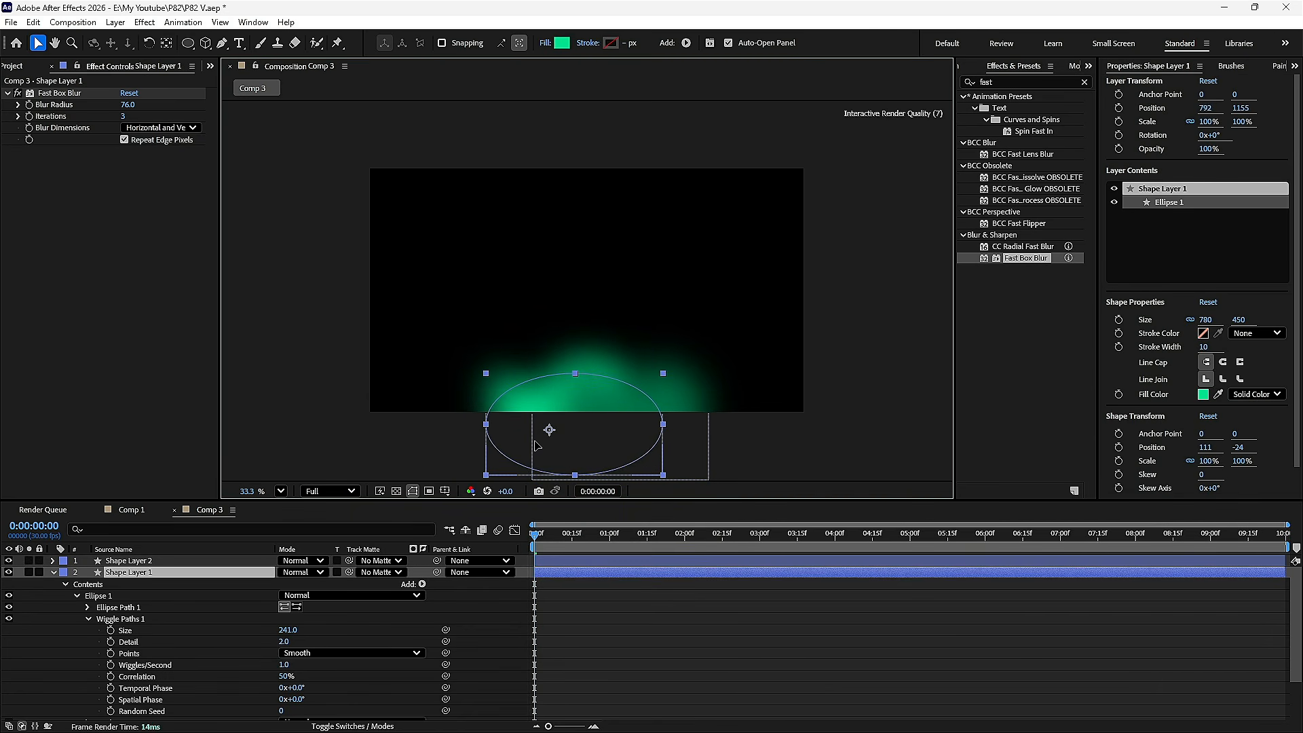
key(space)
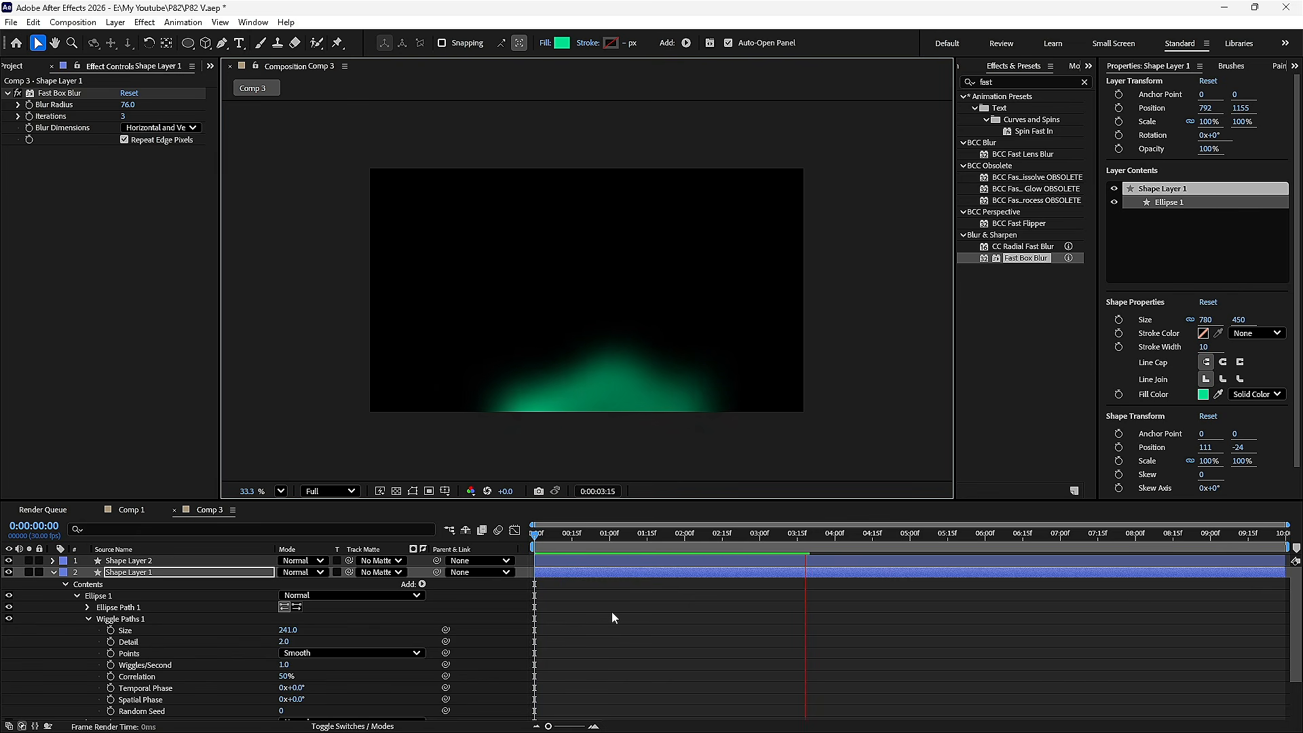
key(space)
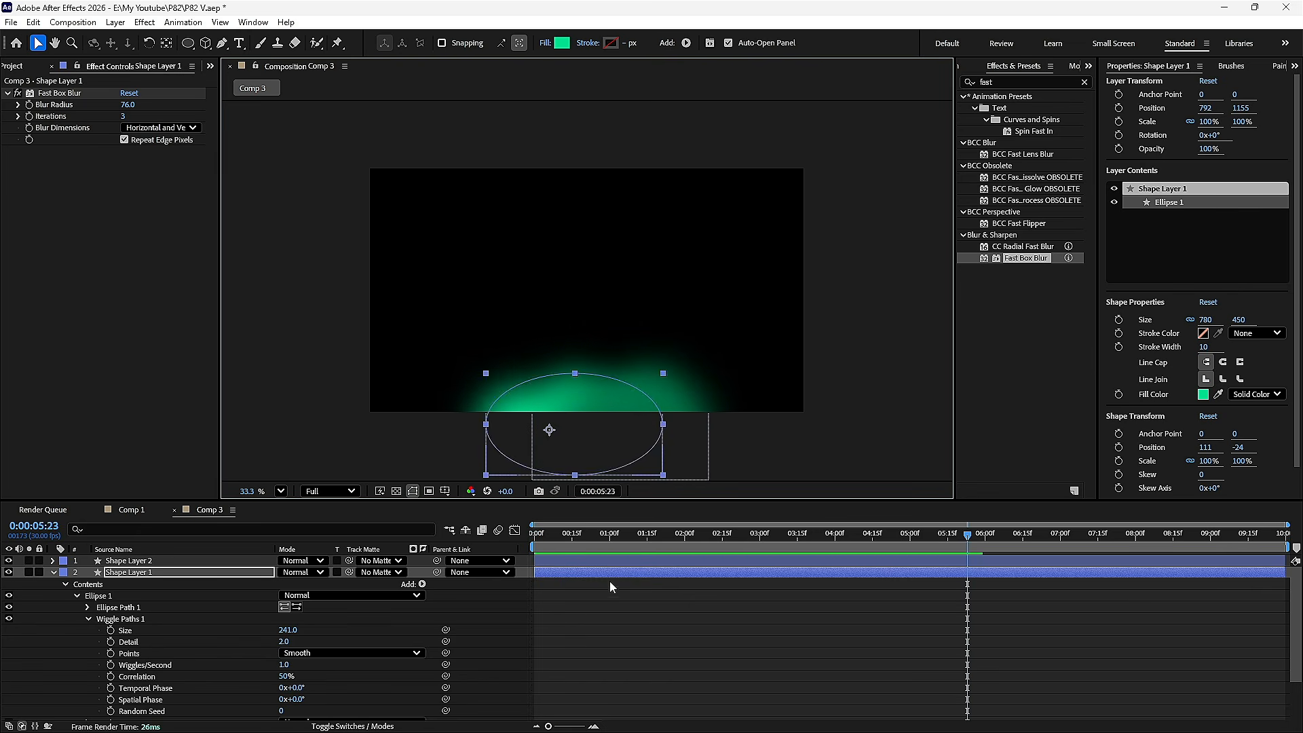
Draw a rounded rectangle about 1071 by 168 px near the composition's centre on a new shape layer and set its roundness to 140.
click(665, 678)
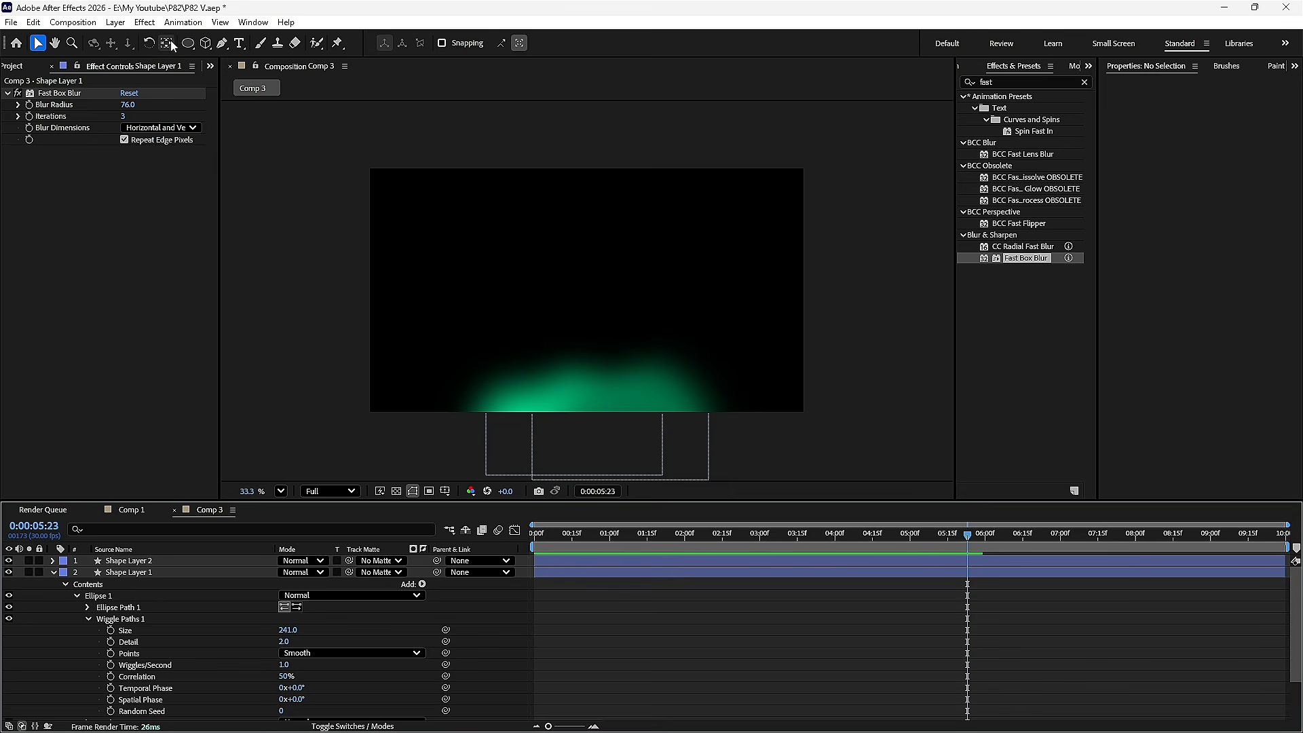
drag(188, 42, 241, 63)
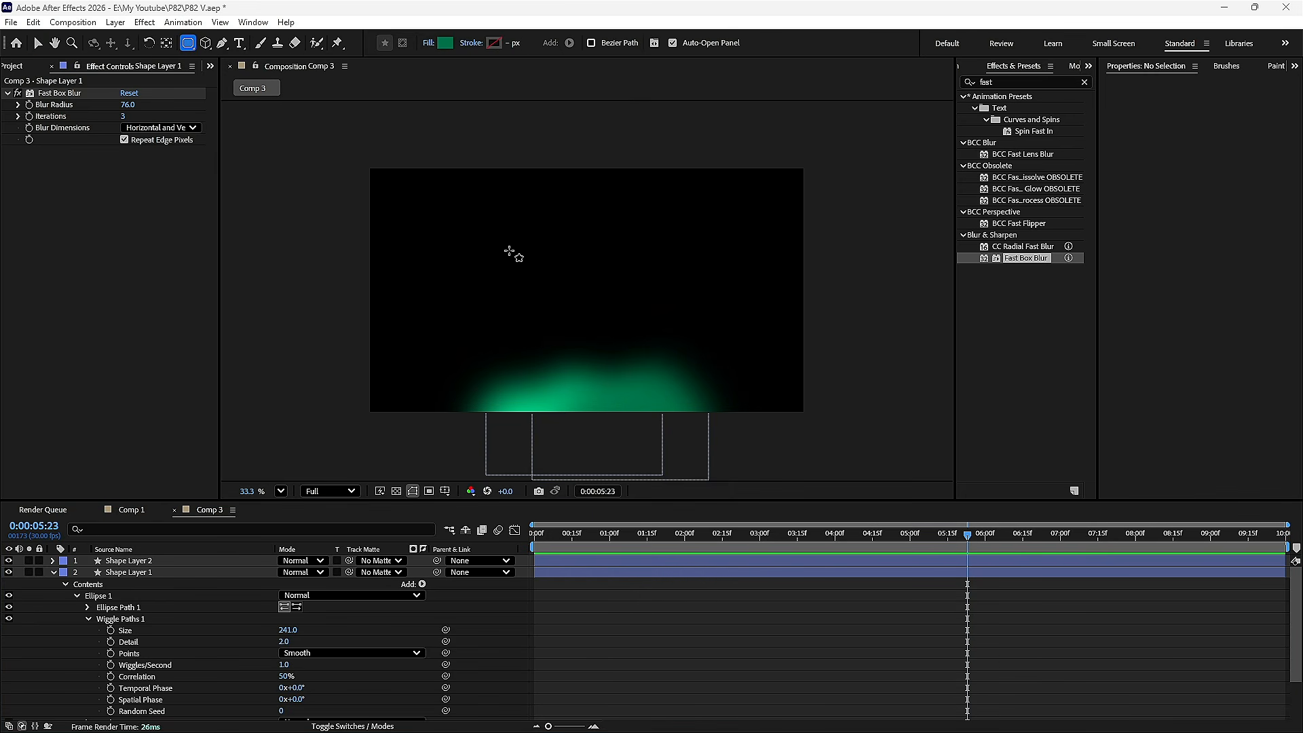
drag(468, 263, 710, 300)
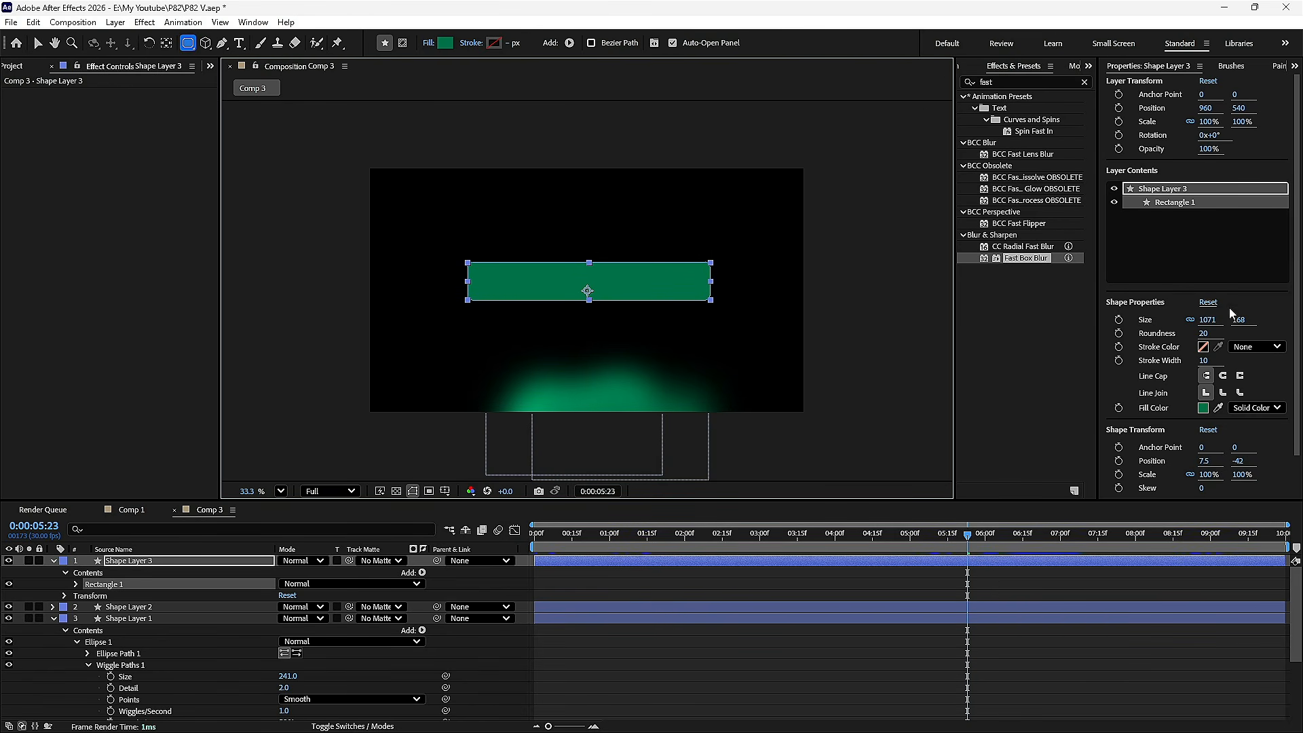
drag(1203, 335, 1228, 335)
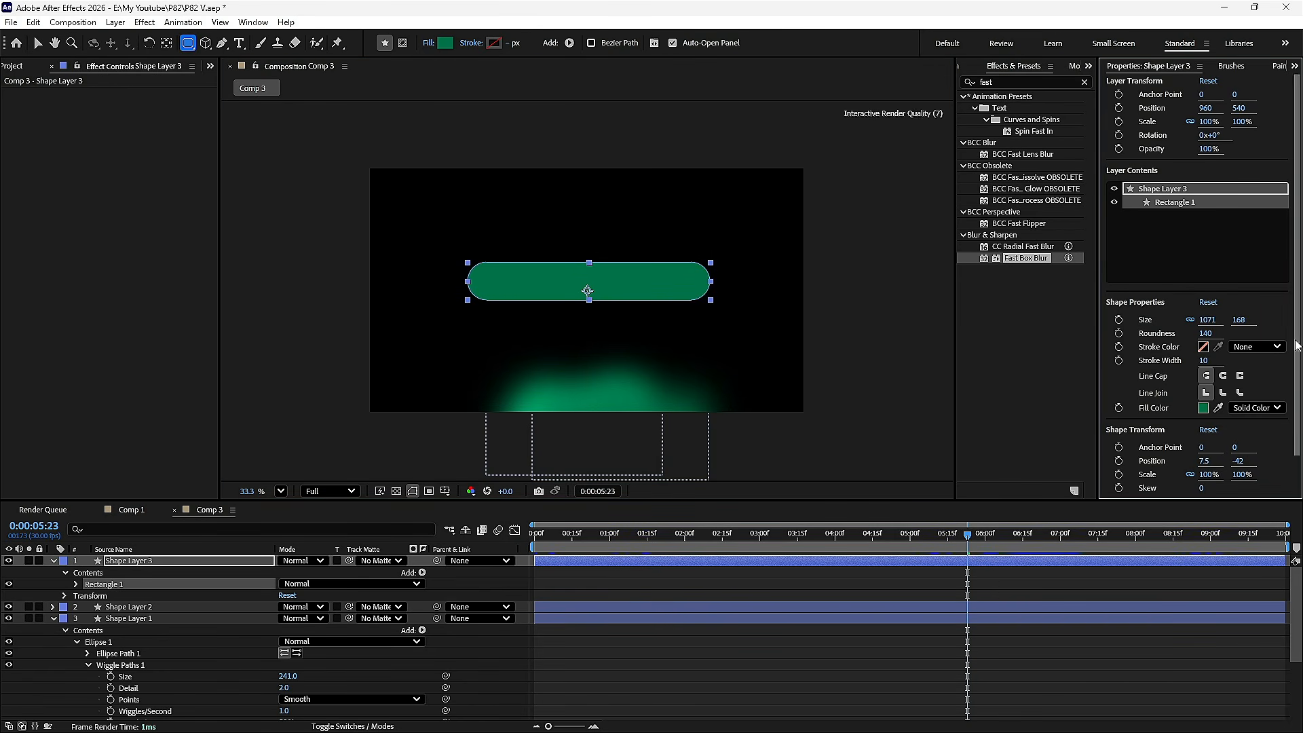
Remove the rounded rectangle's fill and give it a bright green stroke with hue 154°.
click(428, 43)
click(578, 337)
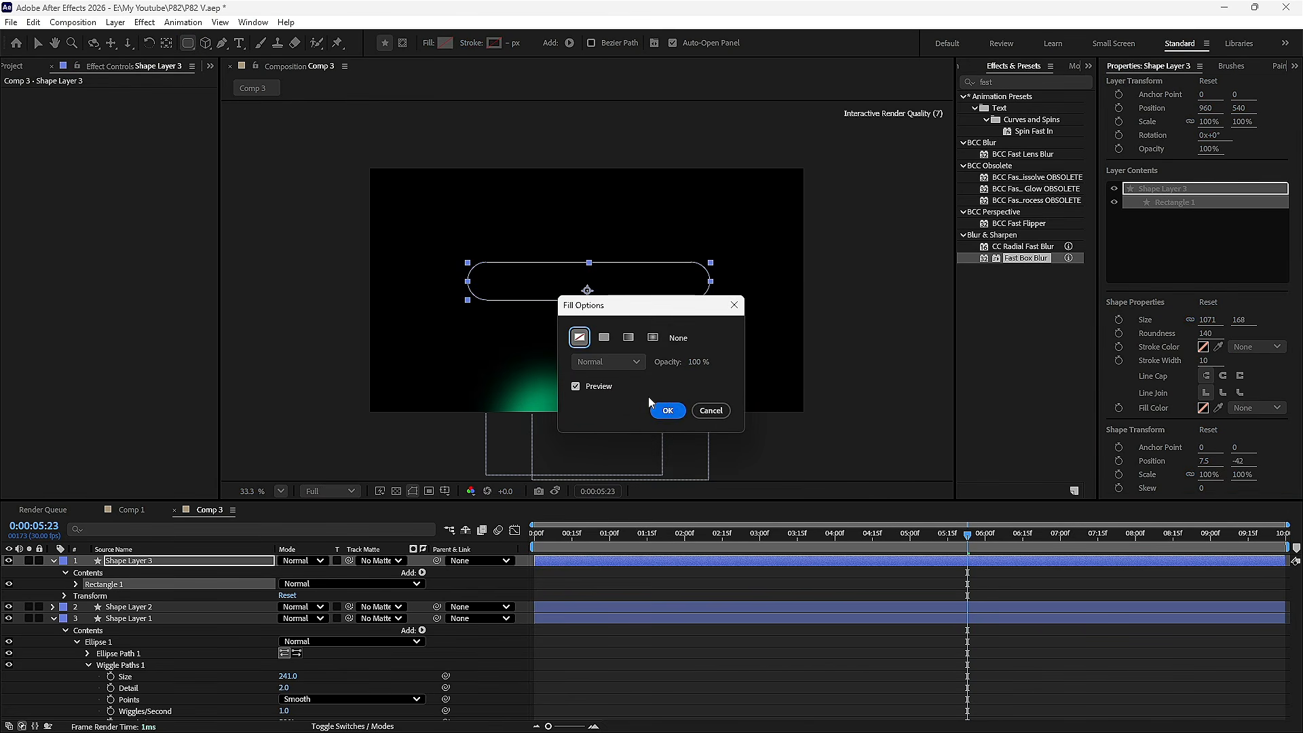
click(665, 410)
click(494, 45)
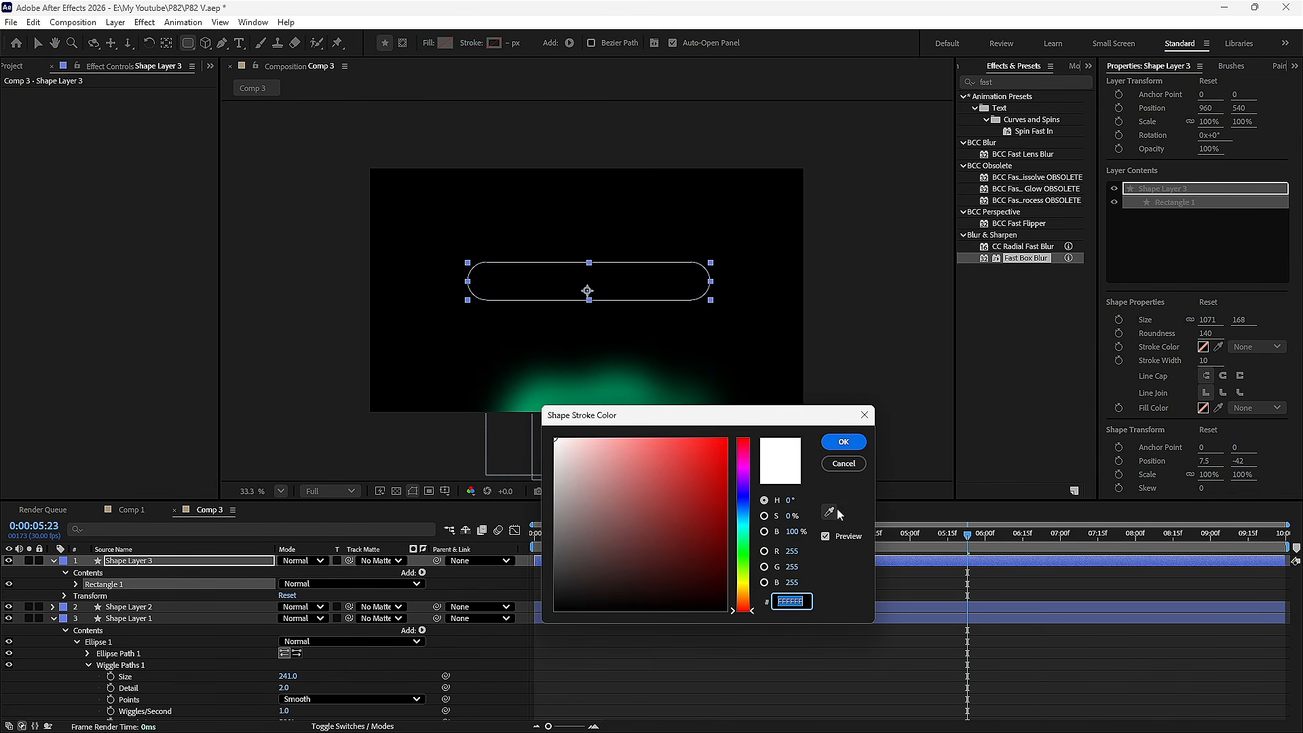
click(746, 543)
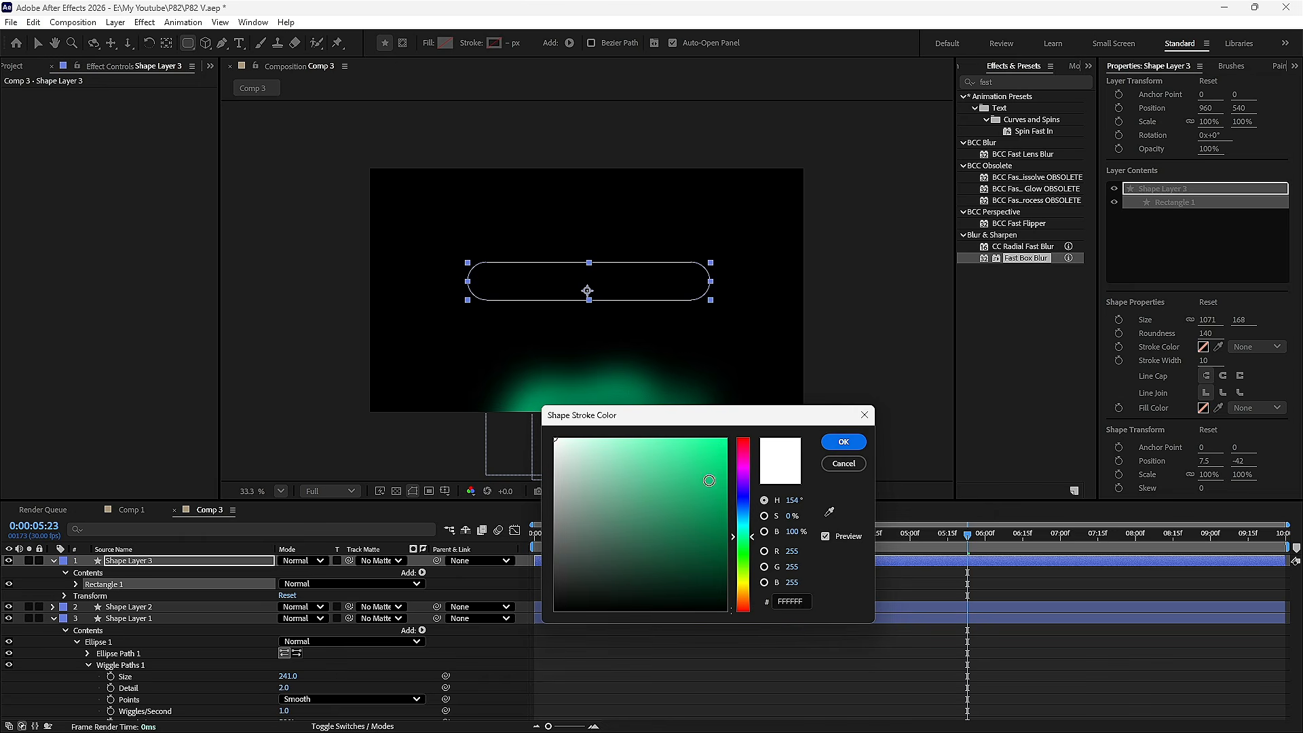
click(726, 439)
click(848, 443)
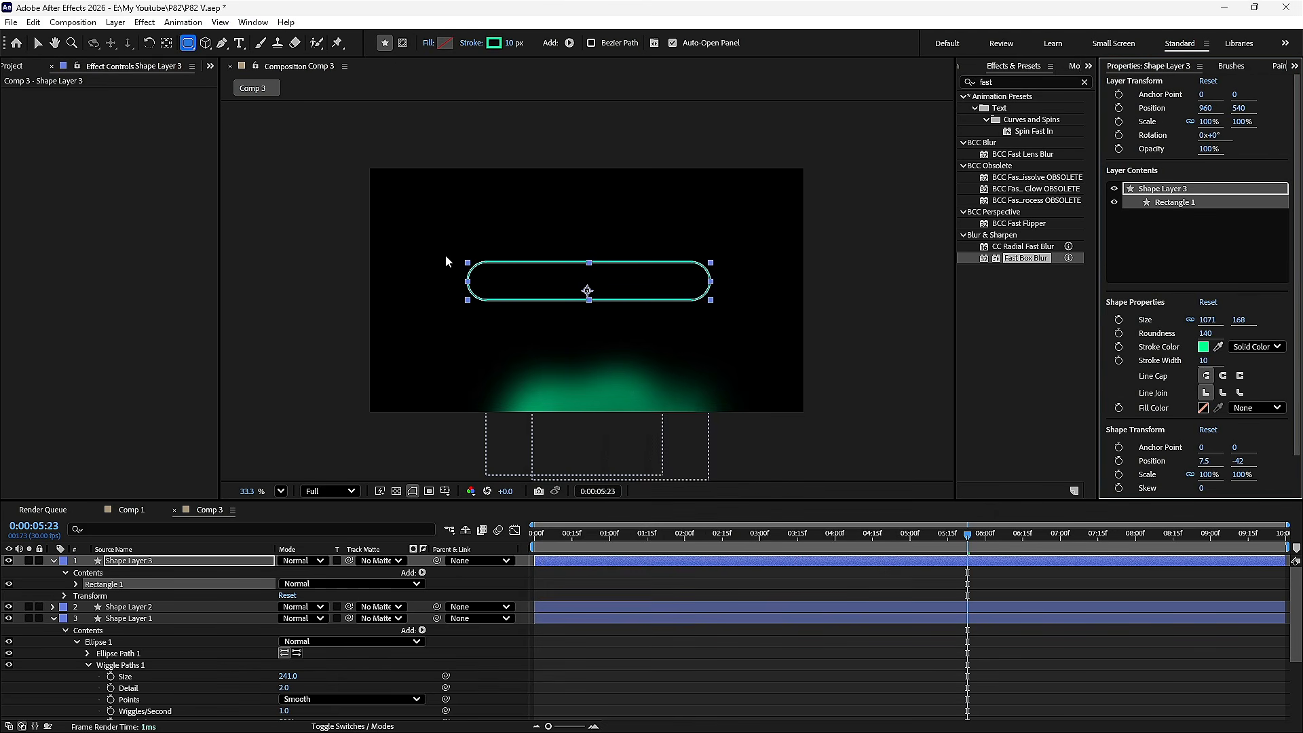
At 1 second, add keyframes for Shape Layer 3's position, scale and rotation.
scroll(600, 291, up, 2)
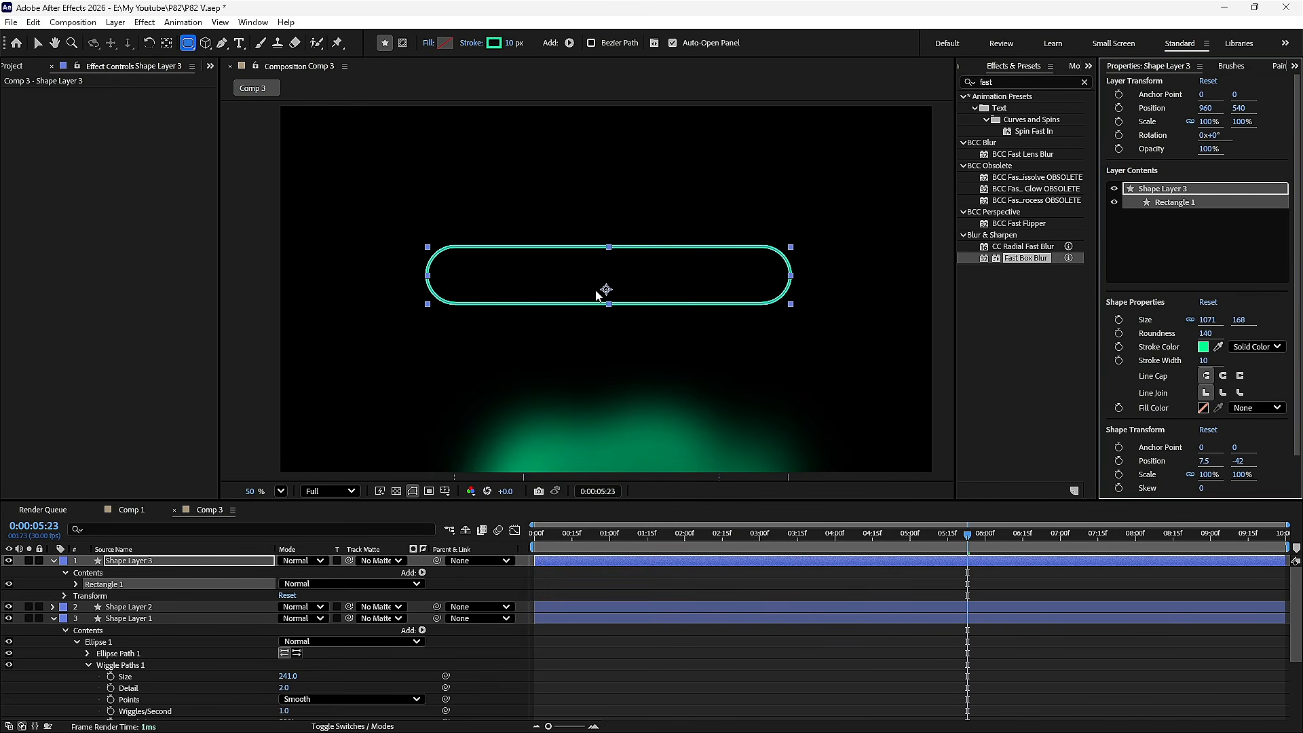
click(38, 42)
drag(682, 536, 609, 570)
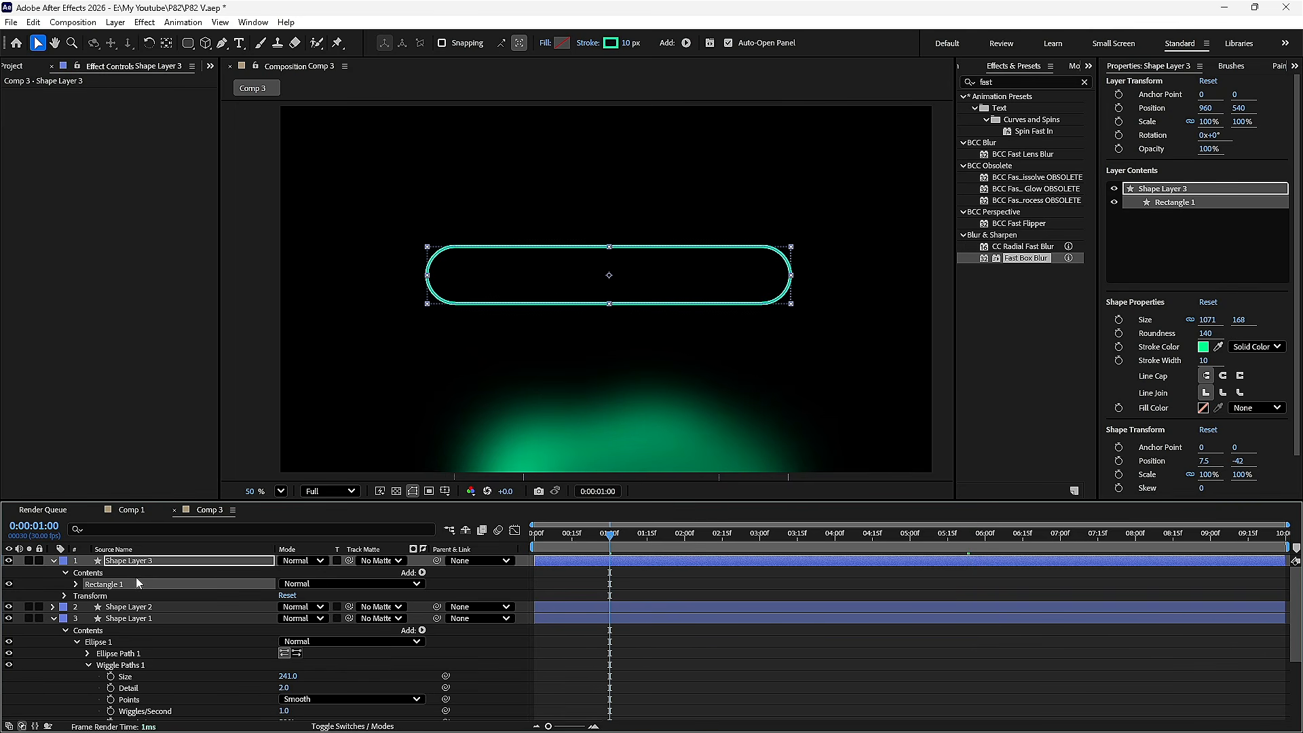
key(p)
key(shift+s)
key(shift+r)
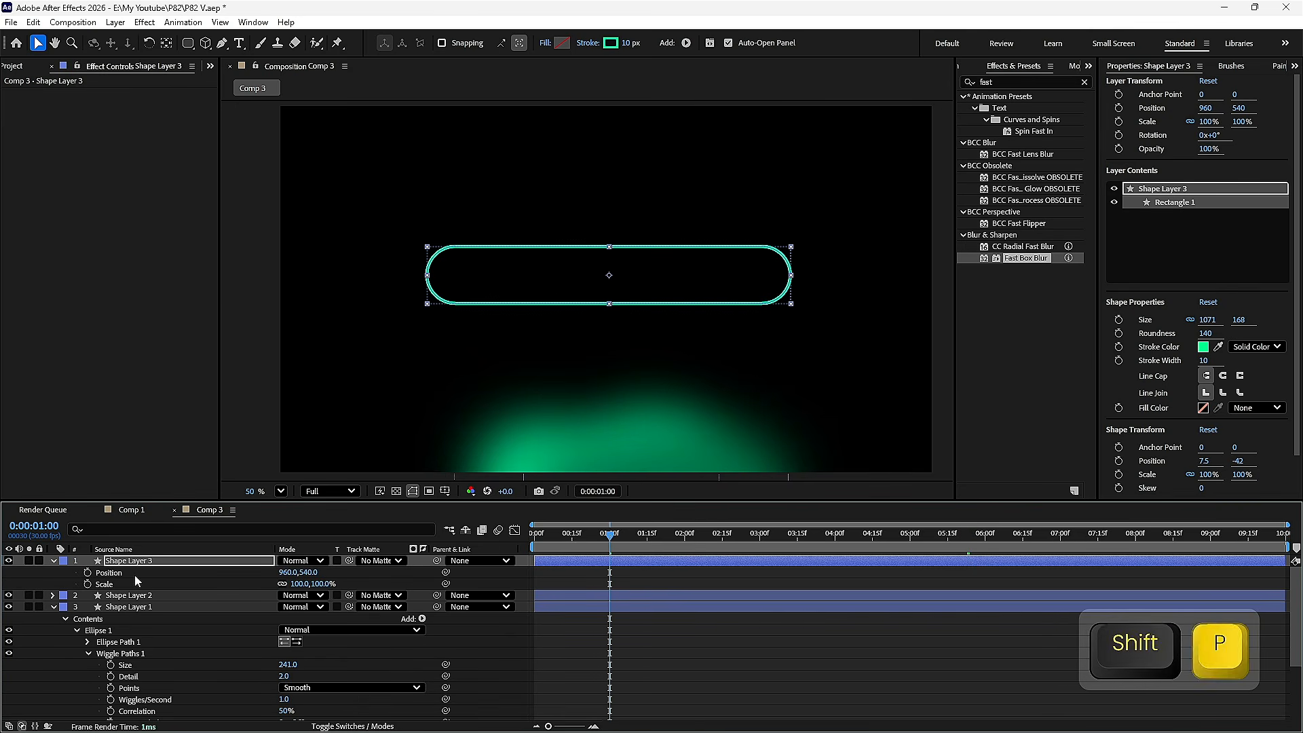
click(88, 571)
click(88, 583)
click(87, 595)
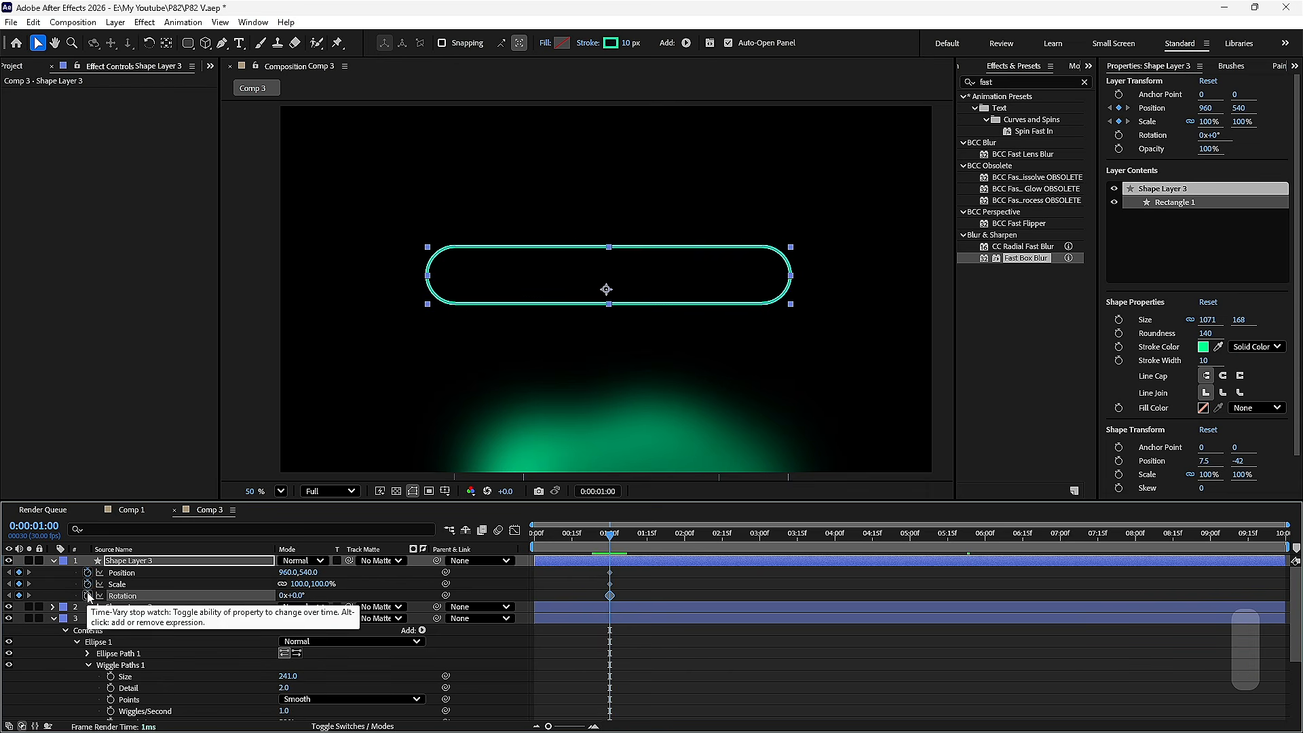
At the first frame, set Shape Layer 3's rotation to -27°, vertical position to 1452 and scale to 50%.
key(Home)
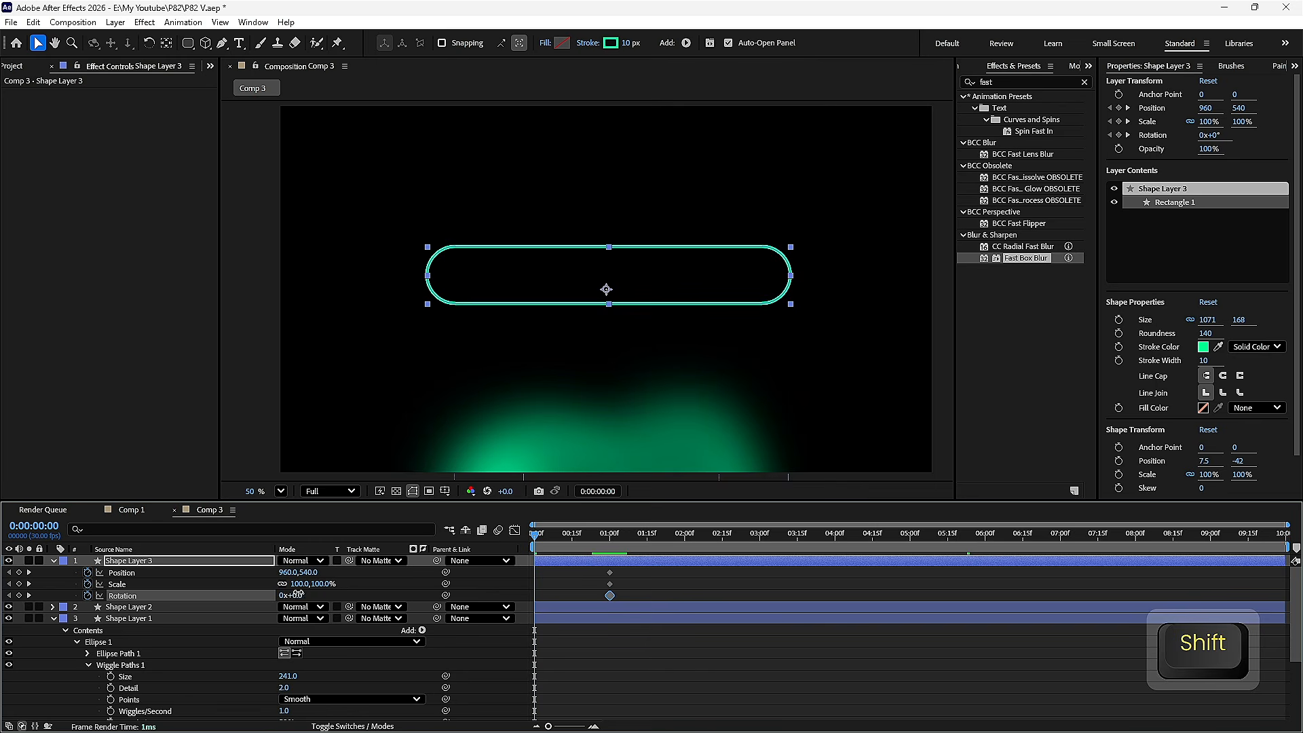
drag(299, 594, 317, 597)
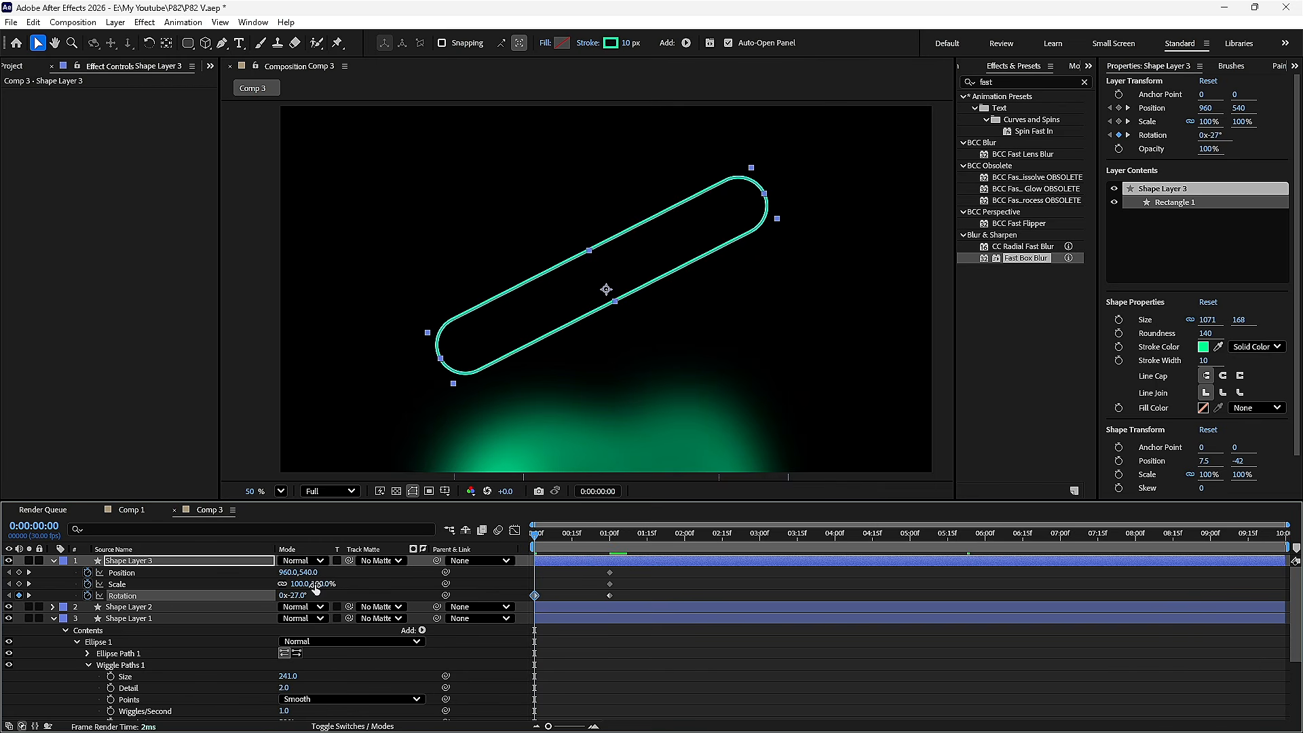
drag(309, 572, 328, 578)
scroll(697, 203, down, 1)
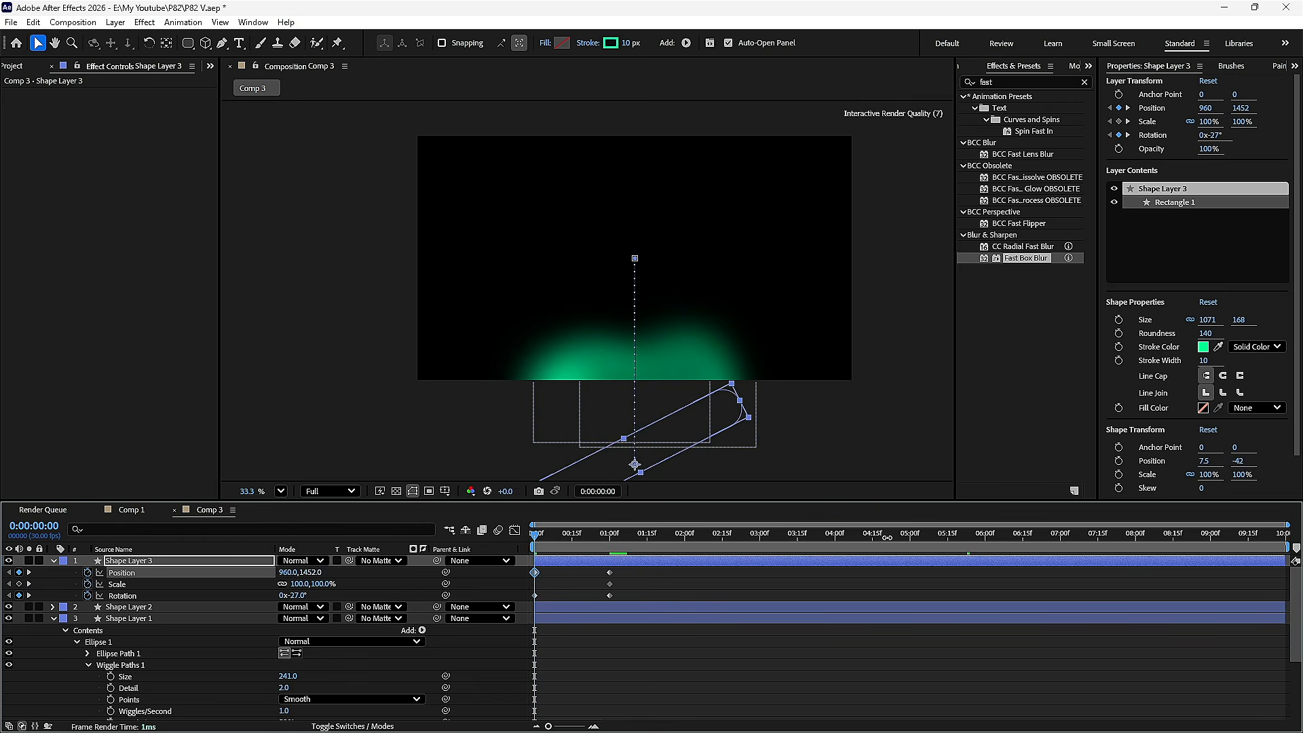
click(328, 581)
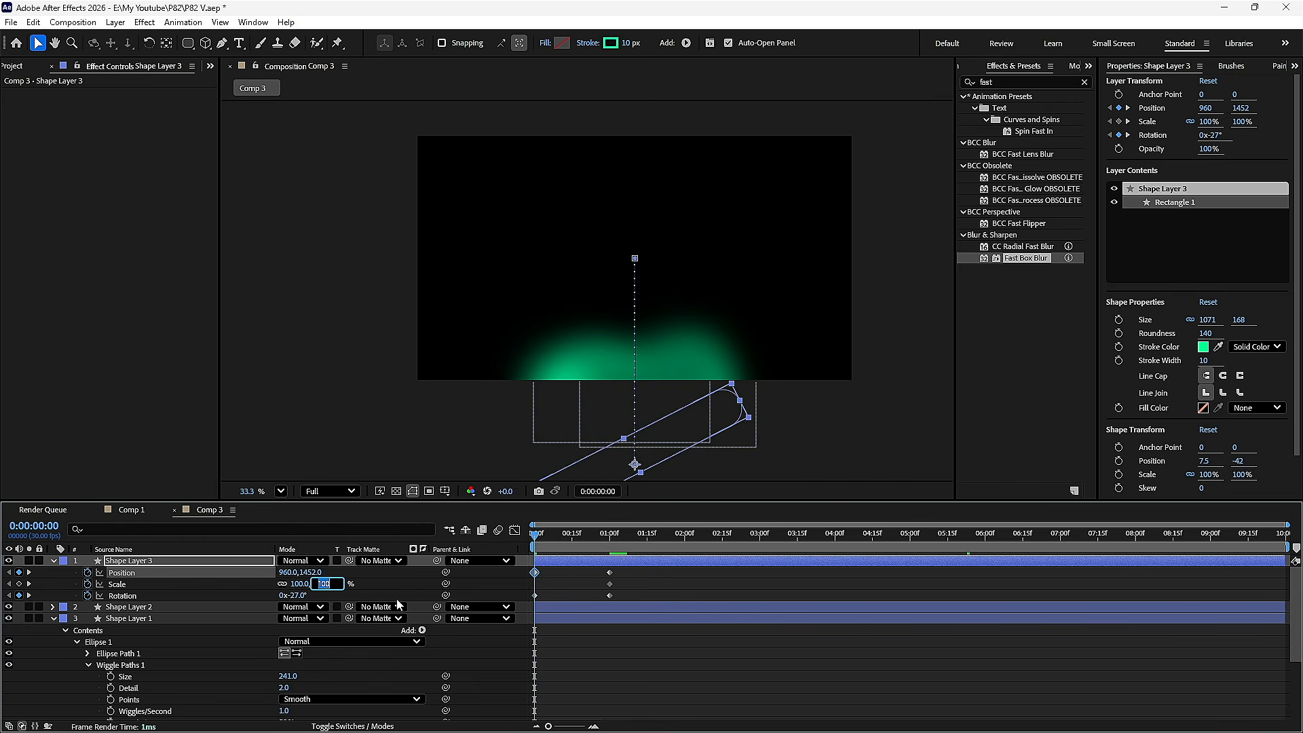
text(50)
key(Return)
Apply Easy Ease to Shape Layer 3's three keyframes at 1 second and preview the entrance.
drag(638, 569, 580, 604)
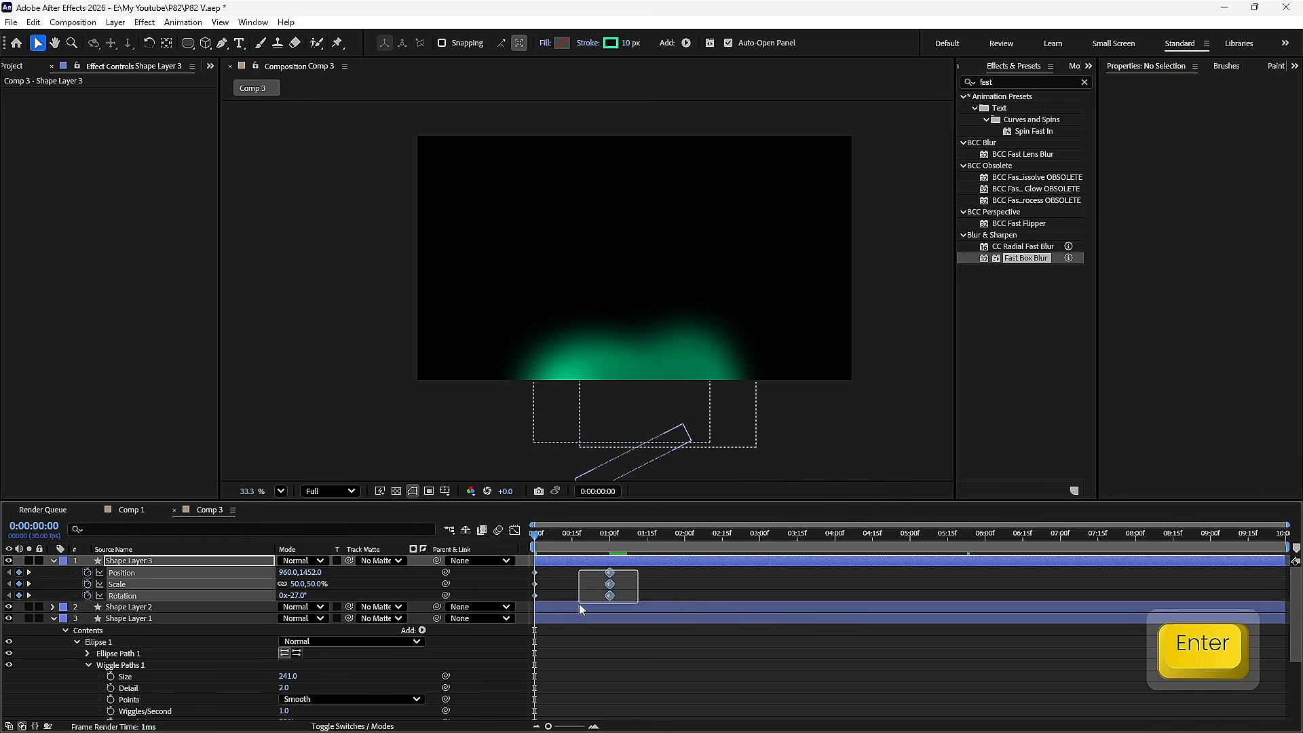
key(F9)
key(space)
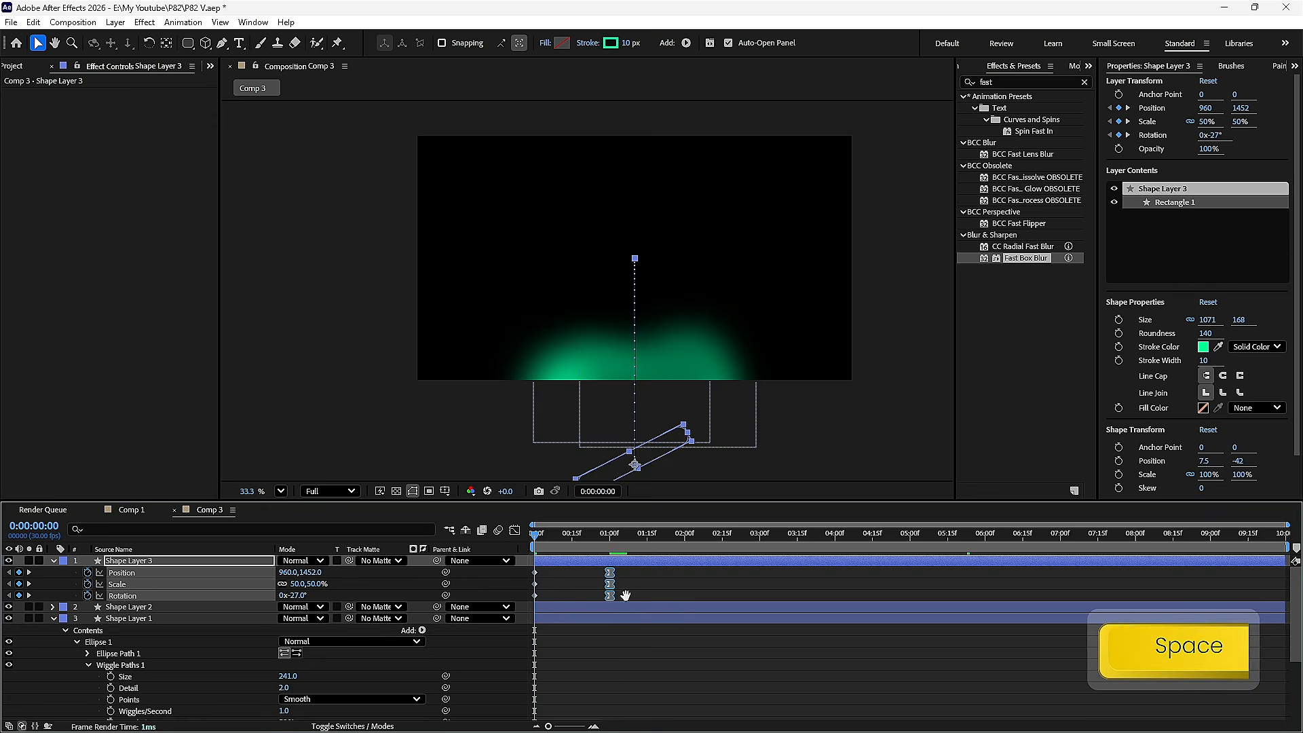
key(space)
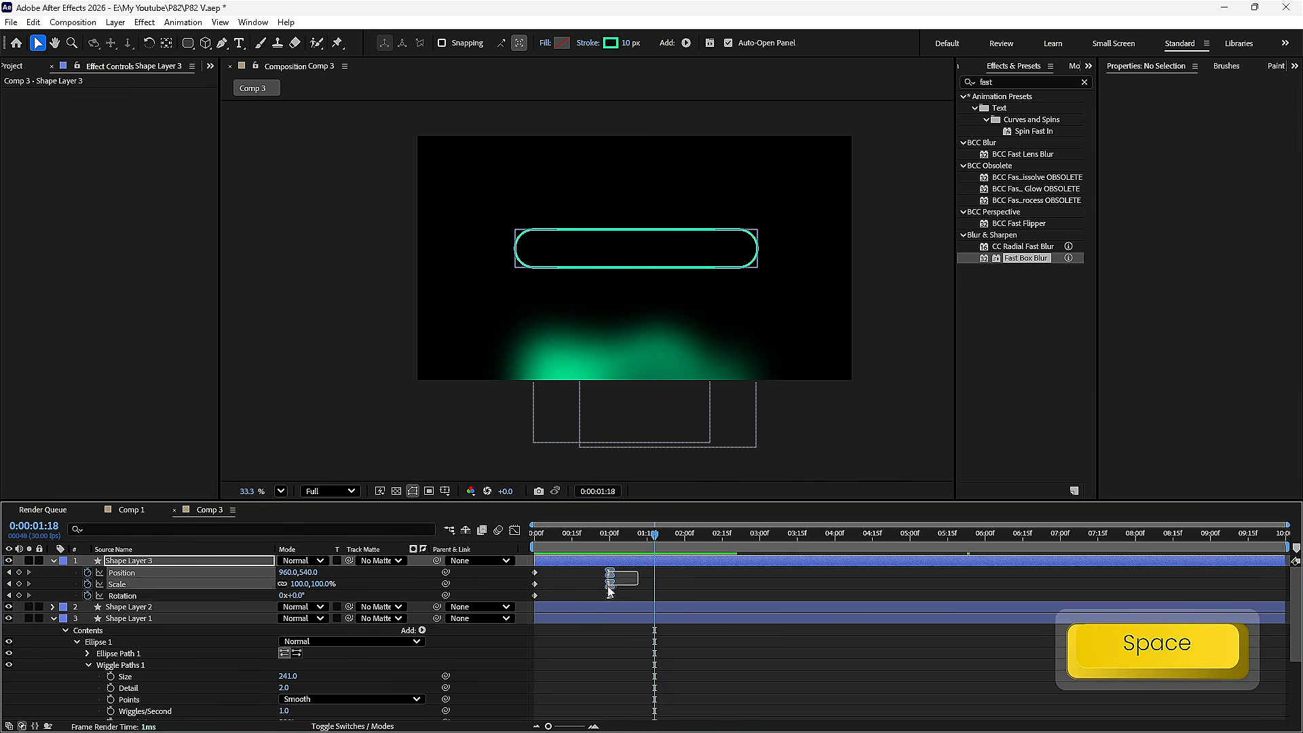
Lengthen the incoming ease of Shape Layer 3's end keyframes in the speed graph for a stronger slowdown, and preview the motion.
click(515, 532)
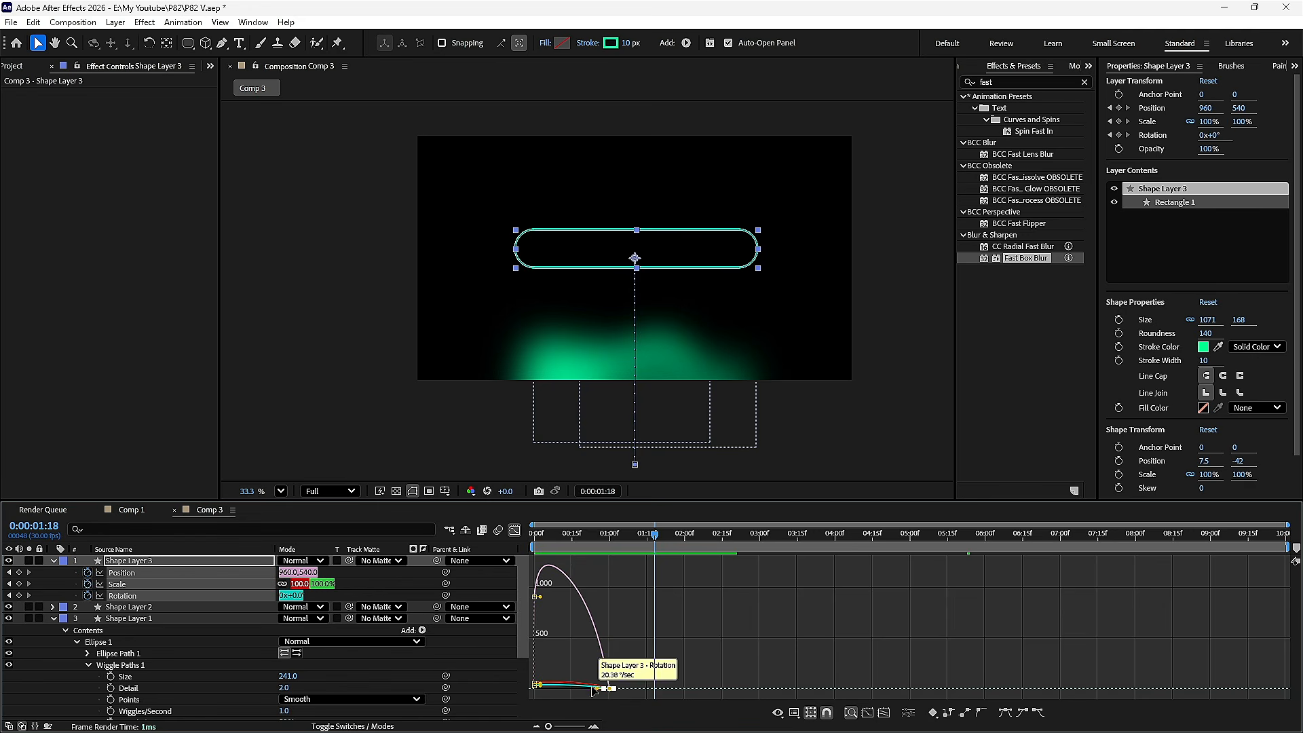
drag(597, 688, 578, 692)
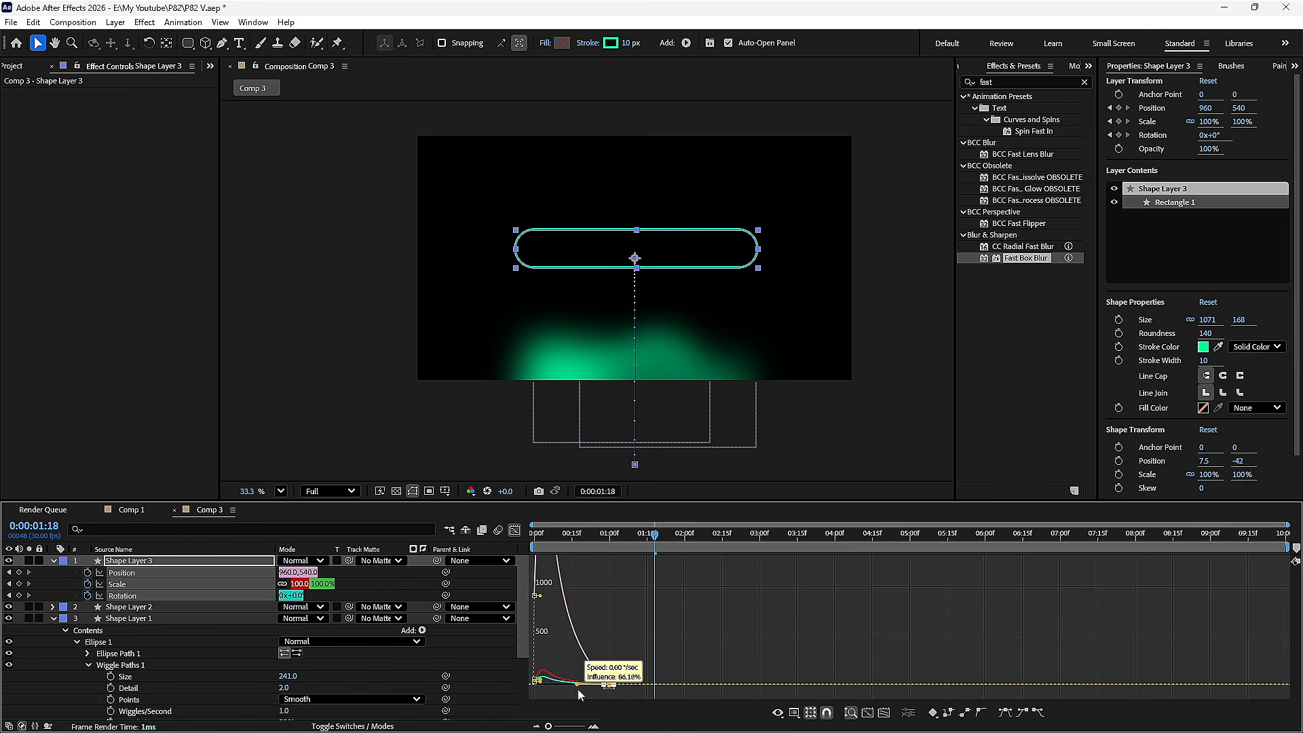
click(515, 532)
key(space)
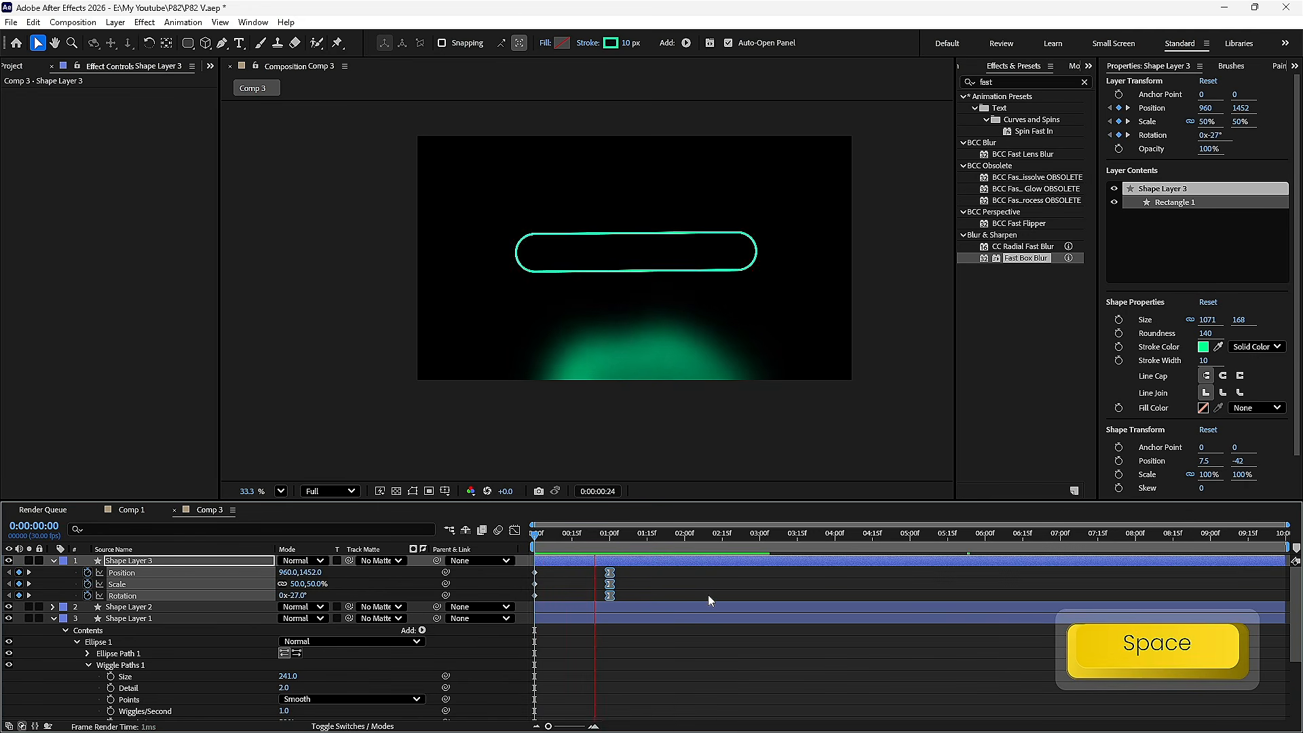
key(space)
key(KP_0)
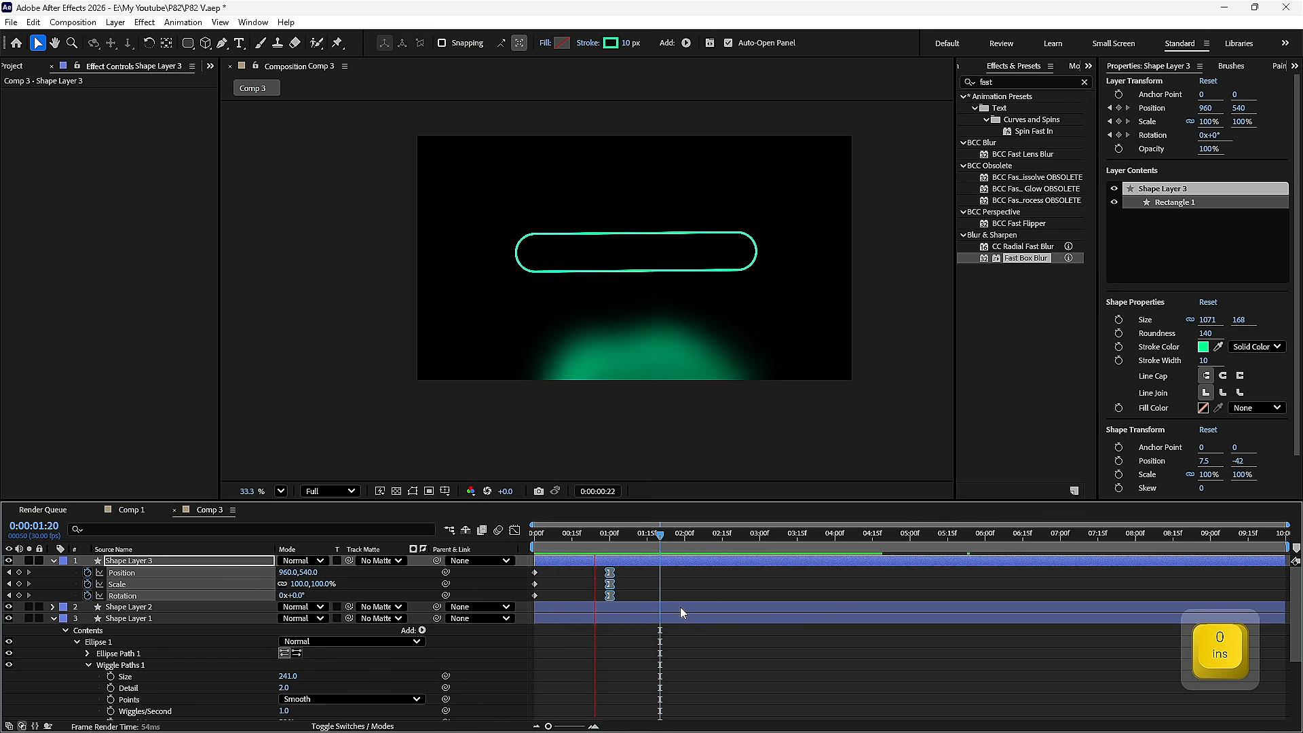
key(space)
Import serching.png from the P82 folder and place it over the rounded rectangle in Comp 3.
scroll(631, 222, up, 3)
scroll(562, 246, up, 2)
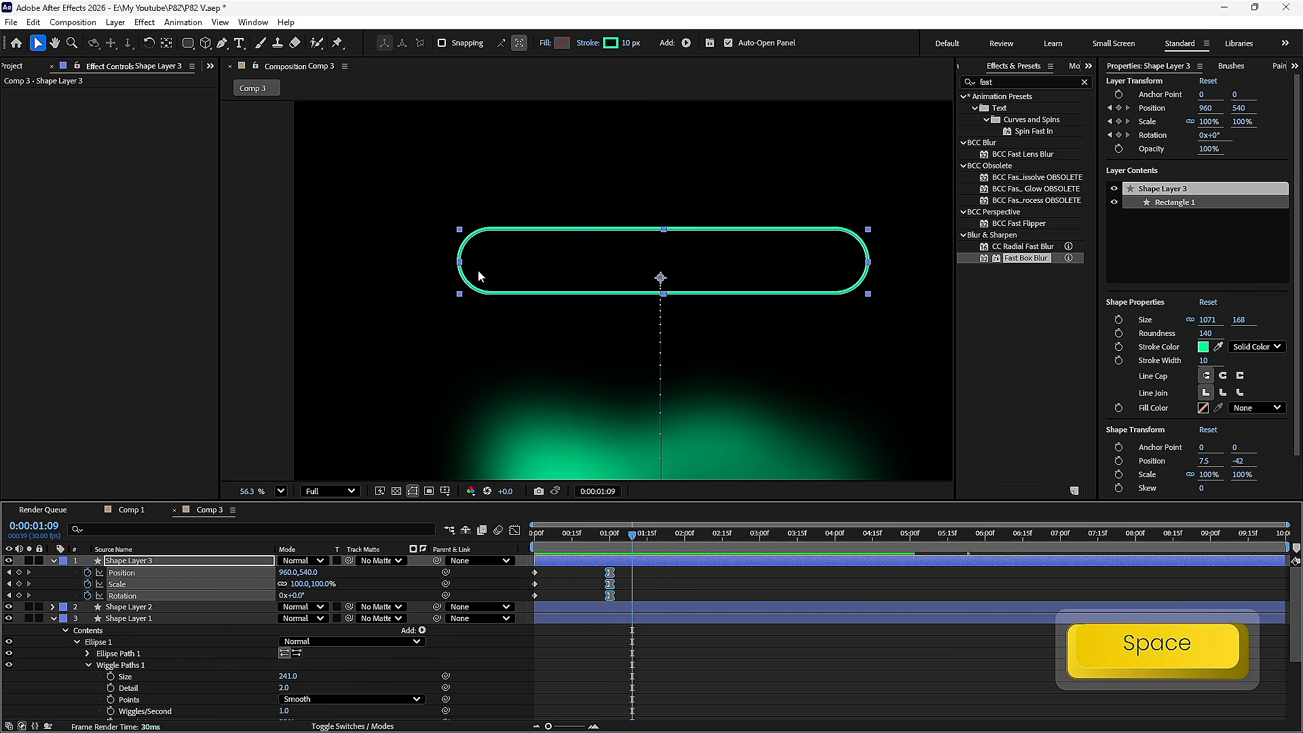
click(13, 67)
double_click(96, 344)
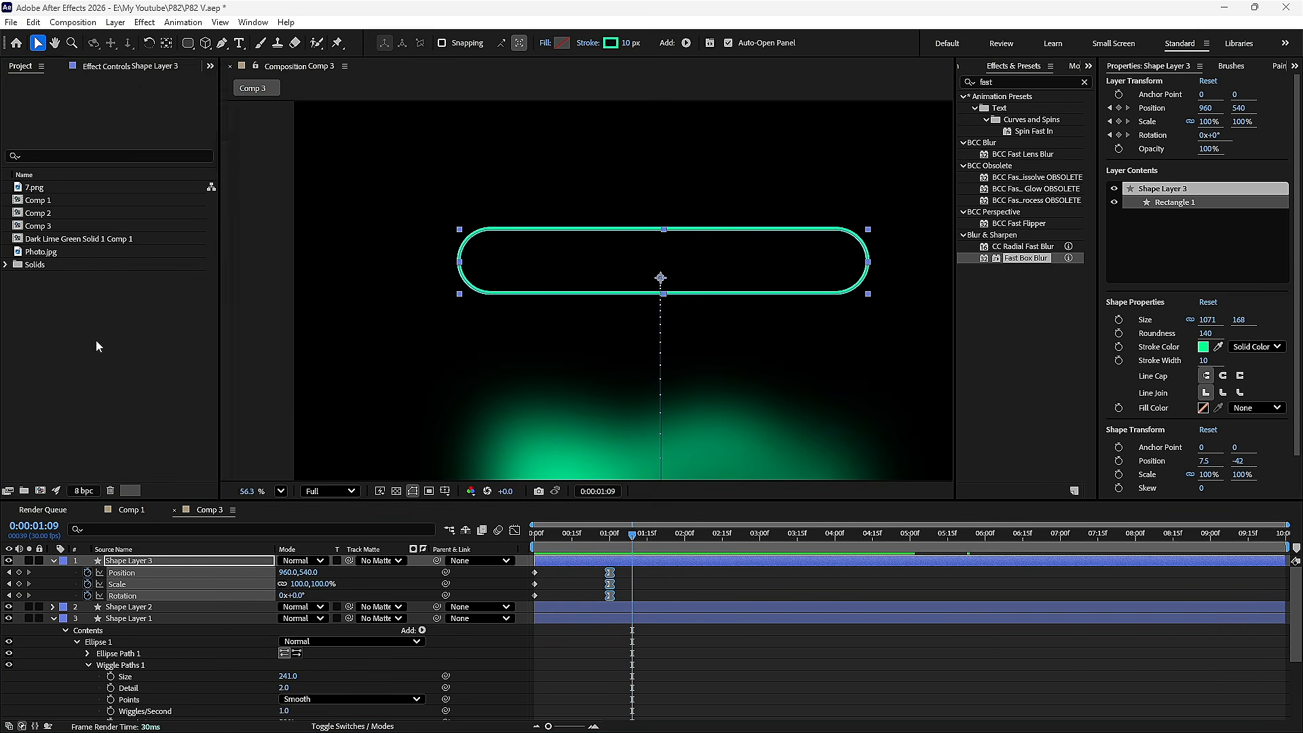
click(965, 305)
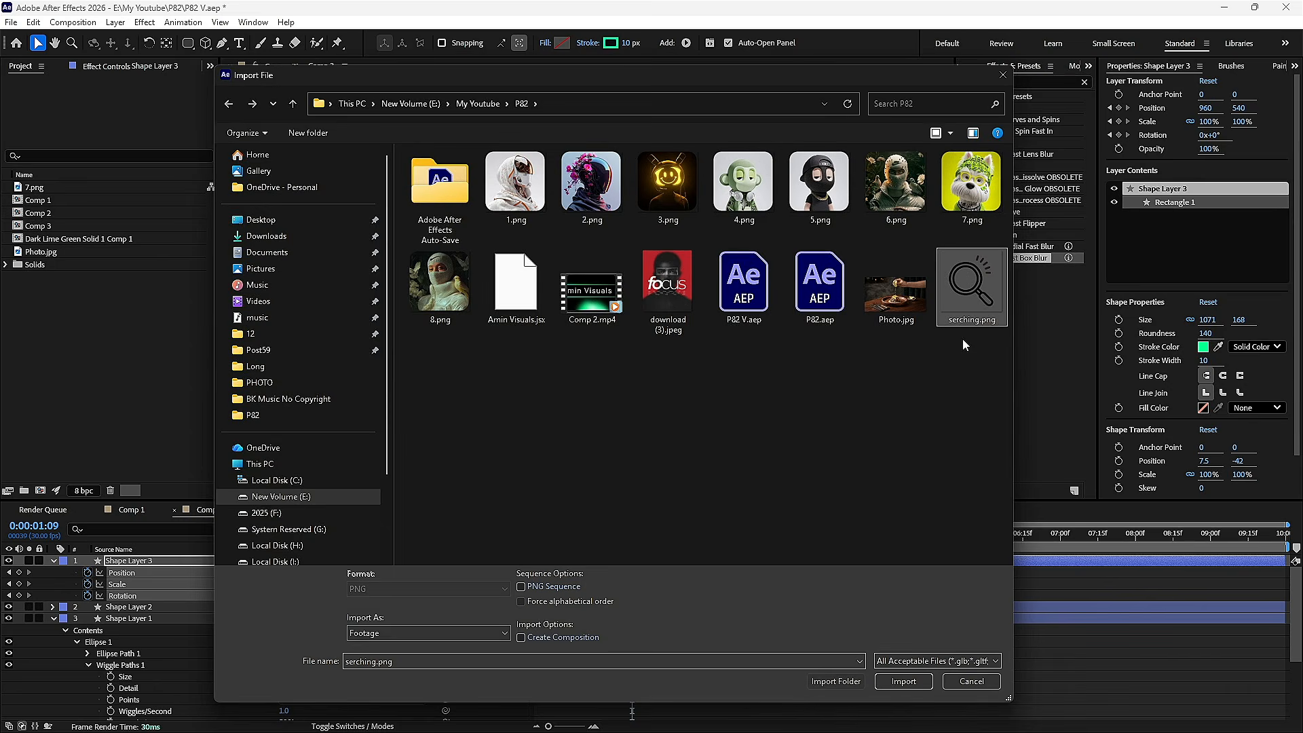
click(907, 685)
drag(34, 266, 584, 295)
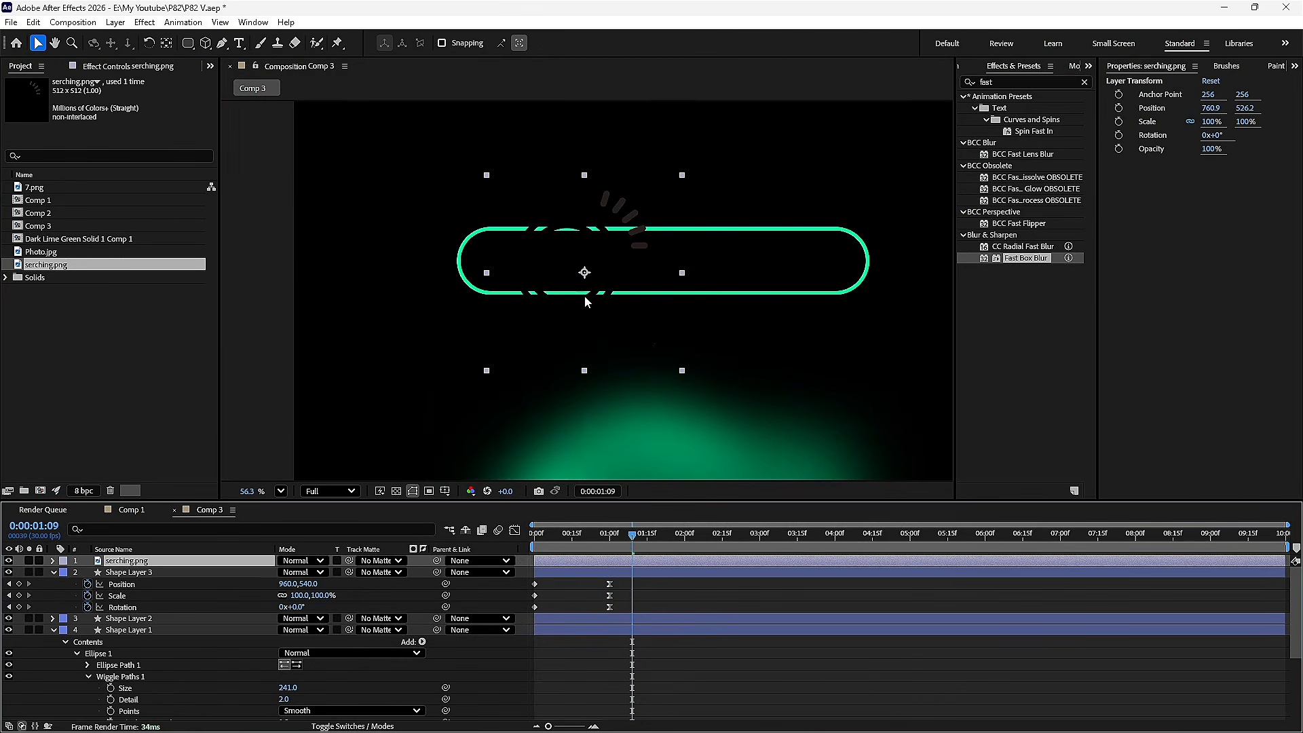
Find the Fill effect and apply it to the serching.png layer.
click(1083, 82)
text(fill)
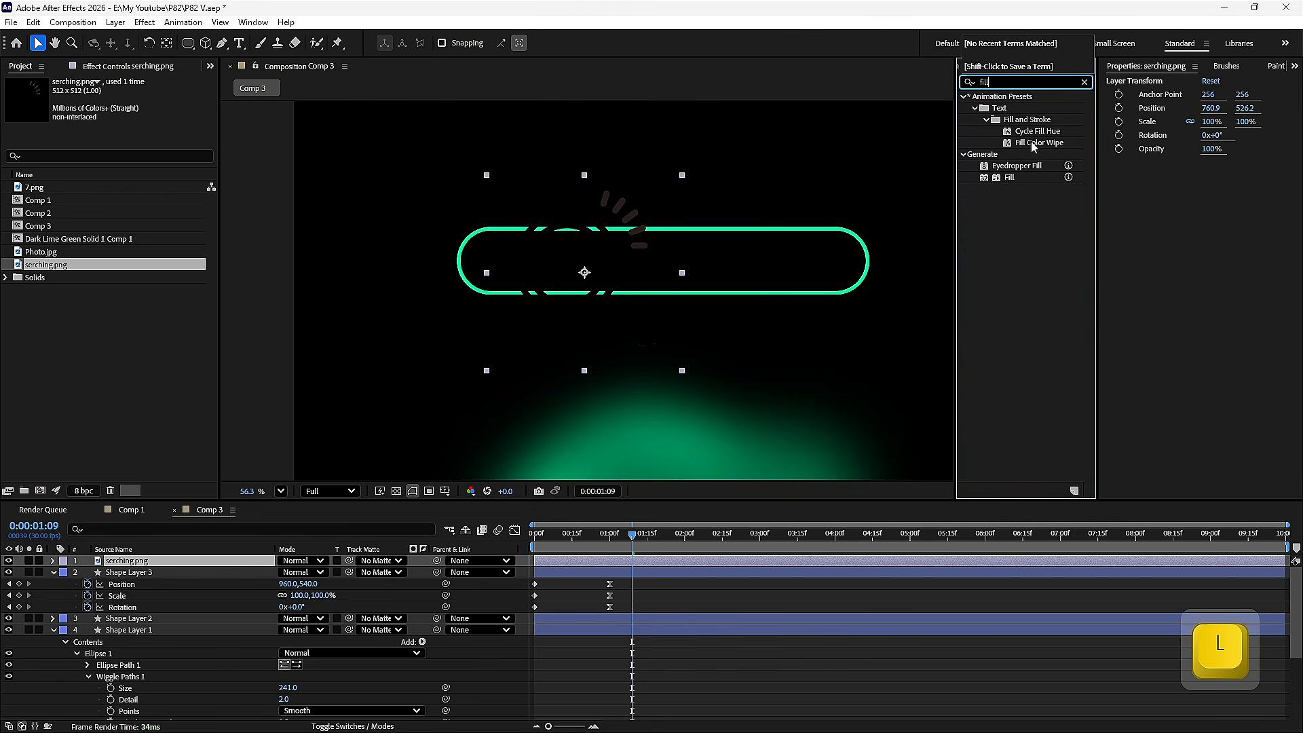
drag(1011, 177, 640, 270)
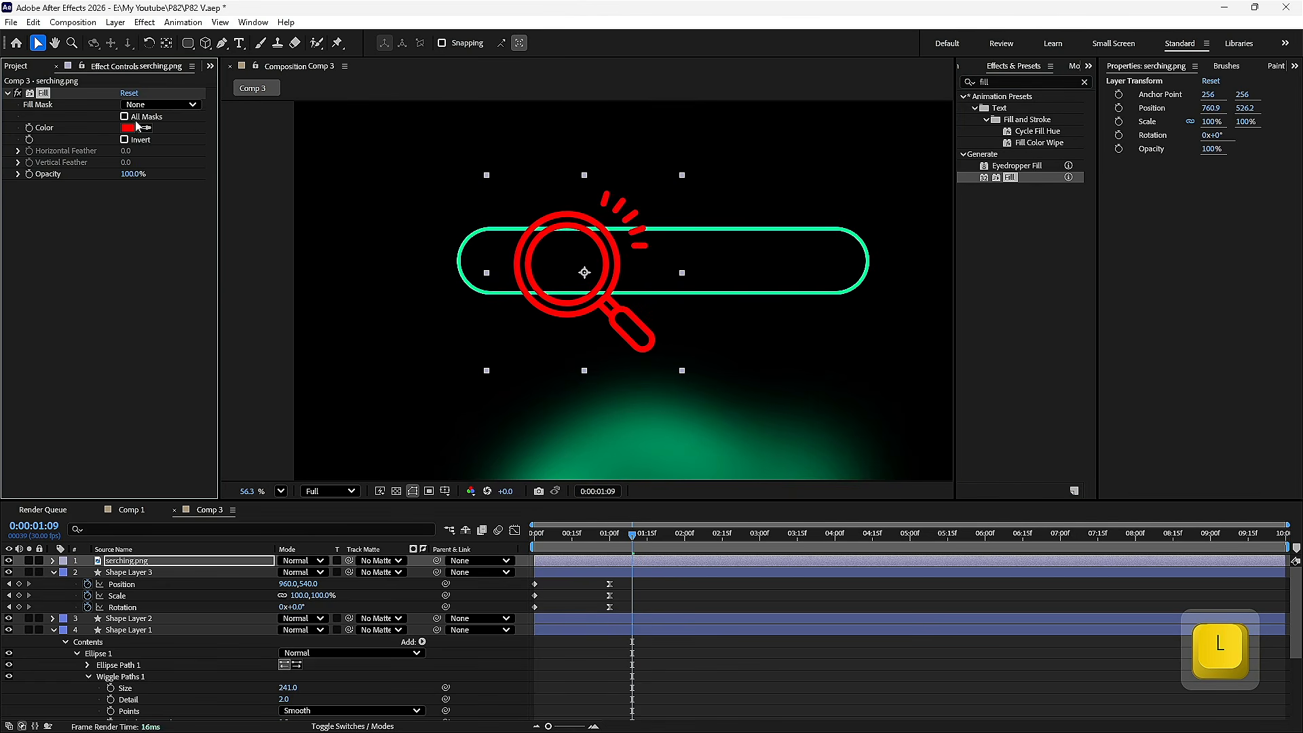
Set the Fill color of serching.png to the search bar outline's green by sampling it with the eyedropper.
click(128, 128)
click(555, 440)
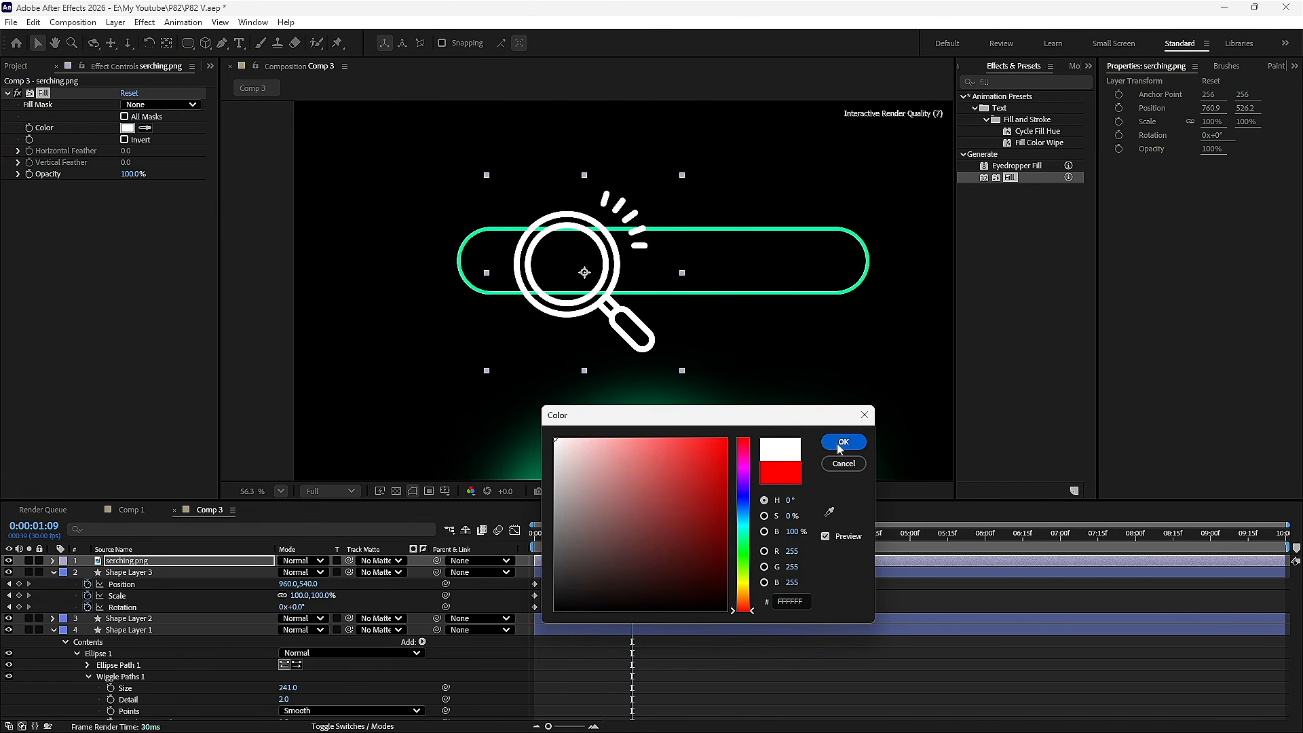
click(828, 511)
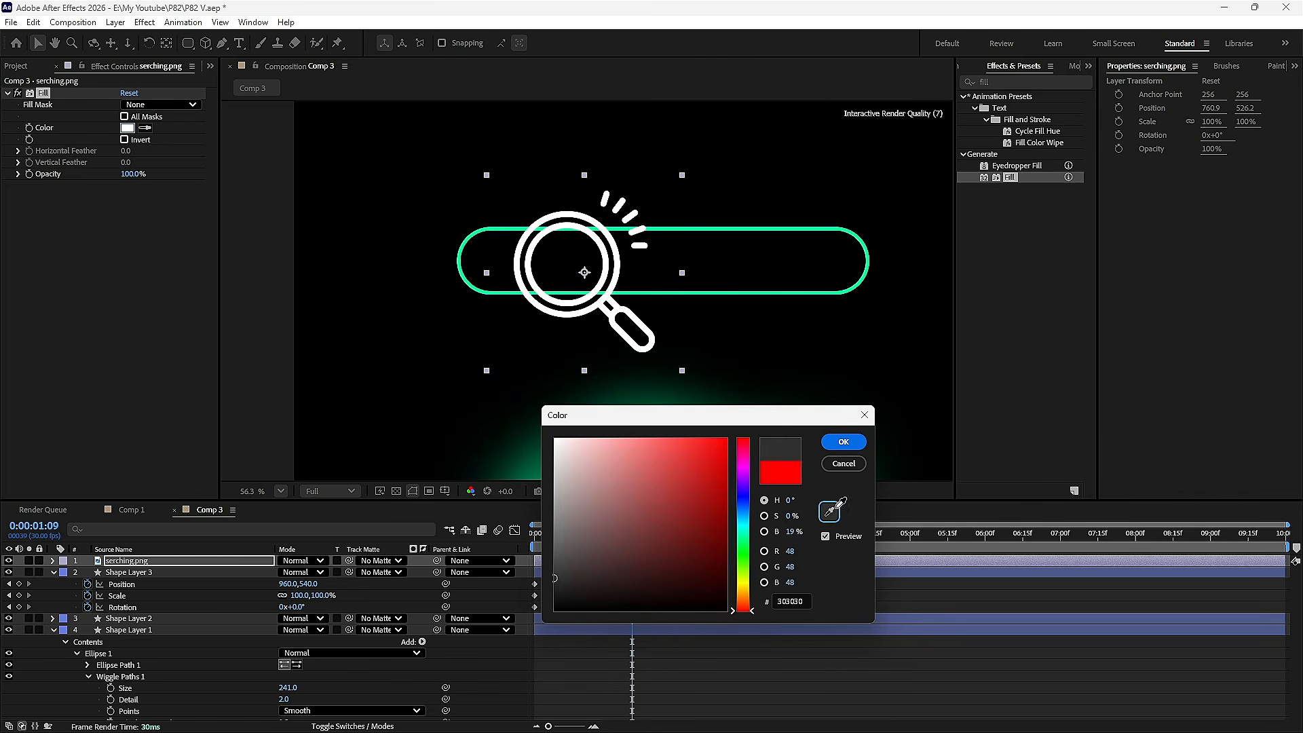
click(844, 441)
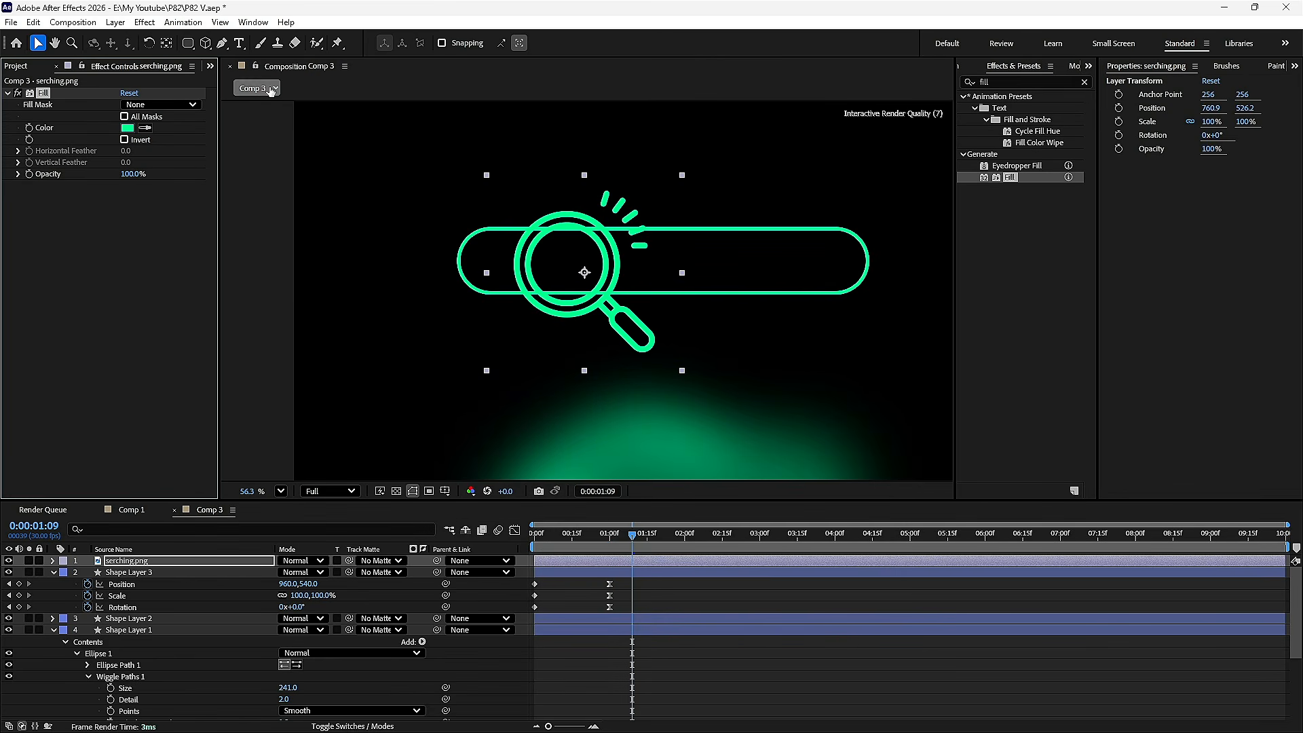
Move the icon clear of the search bar and draw a Pen mask around the magnifying glass, excluding the small rays.
drag(558, 306, 385, 384)
click(222, 43)
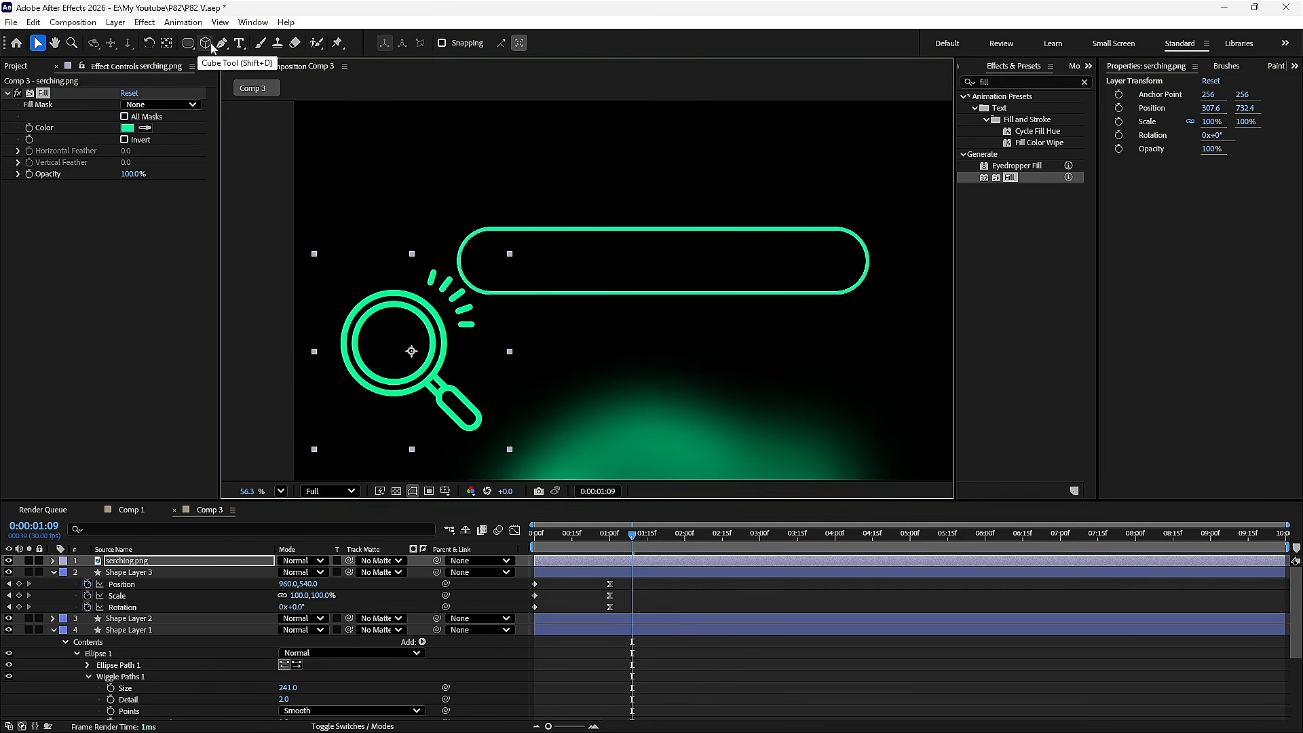
click(467, 354)
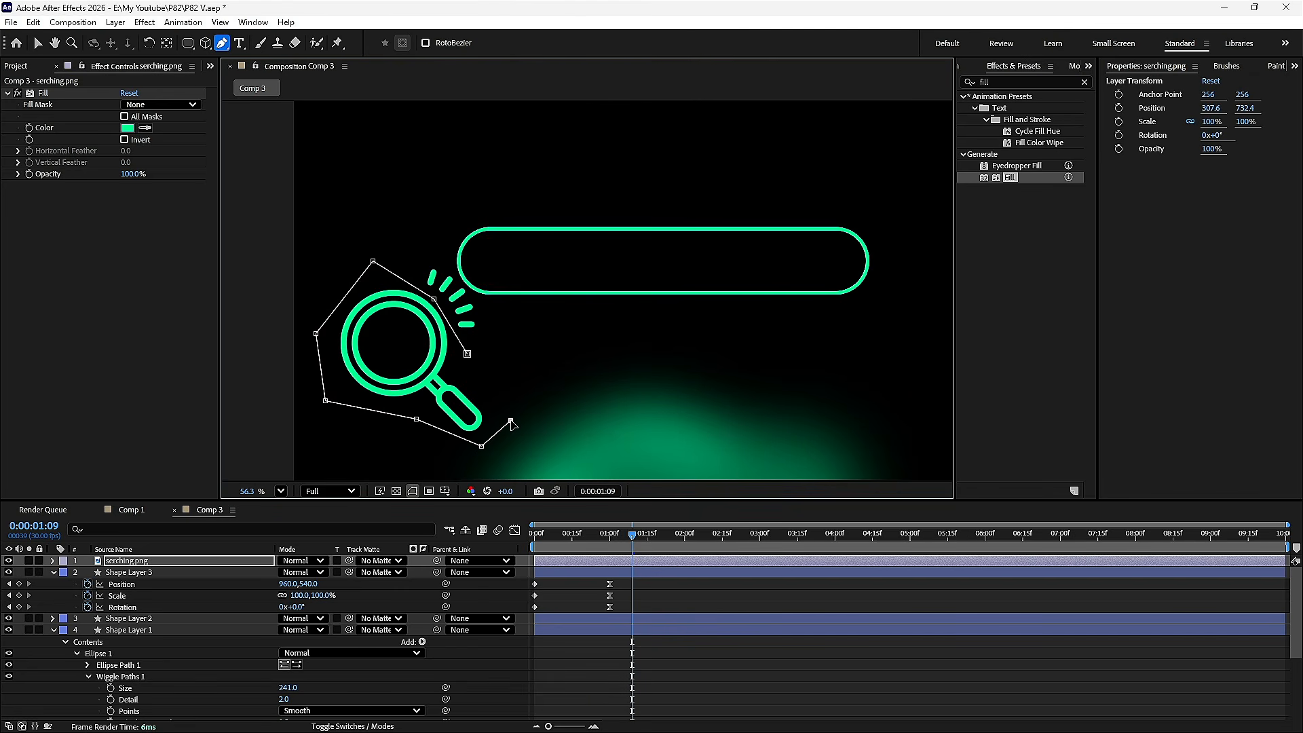
click(188, 561)
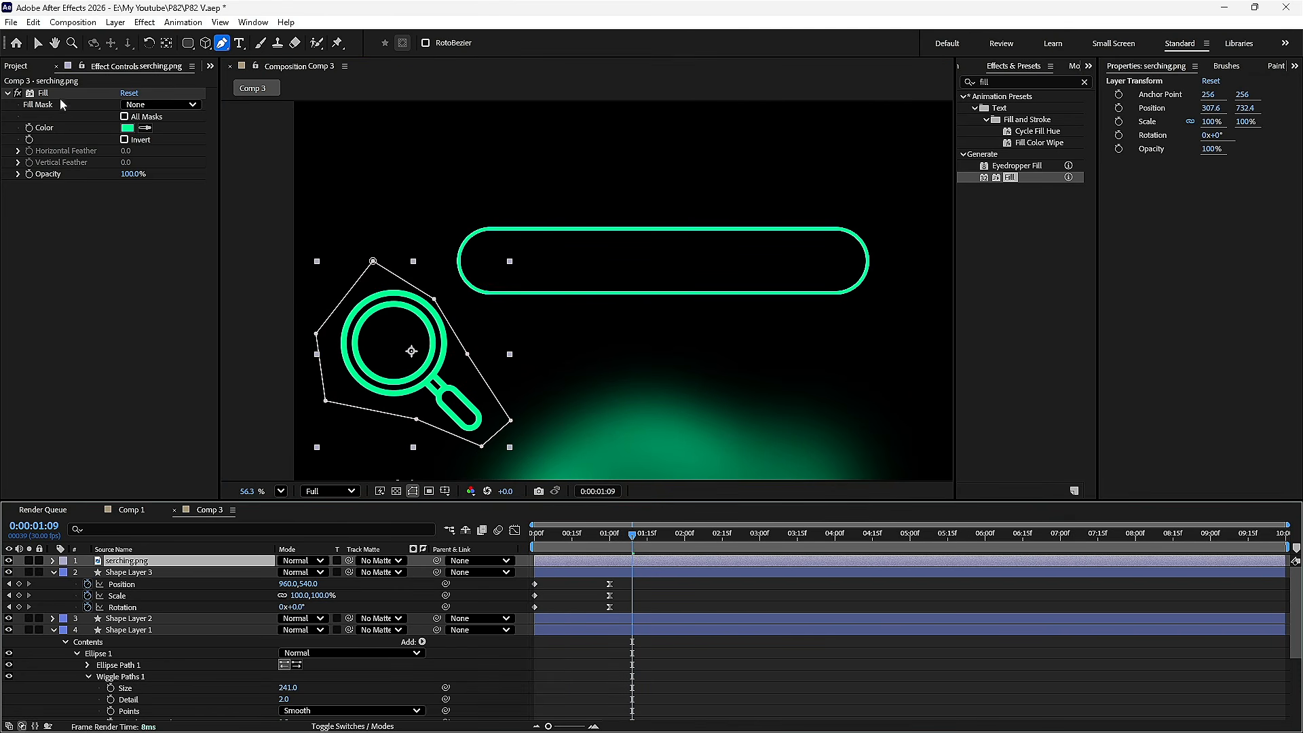
Move the masked icon over the search bar's left end and shift its anchor point to the lens center.
click(37, 45)
drag(413, 374, 547, 291)
scroll(522, 233, up, 6)
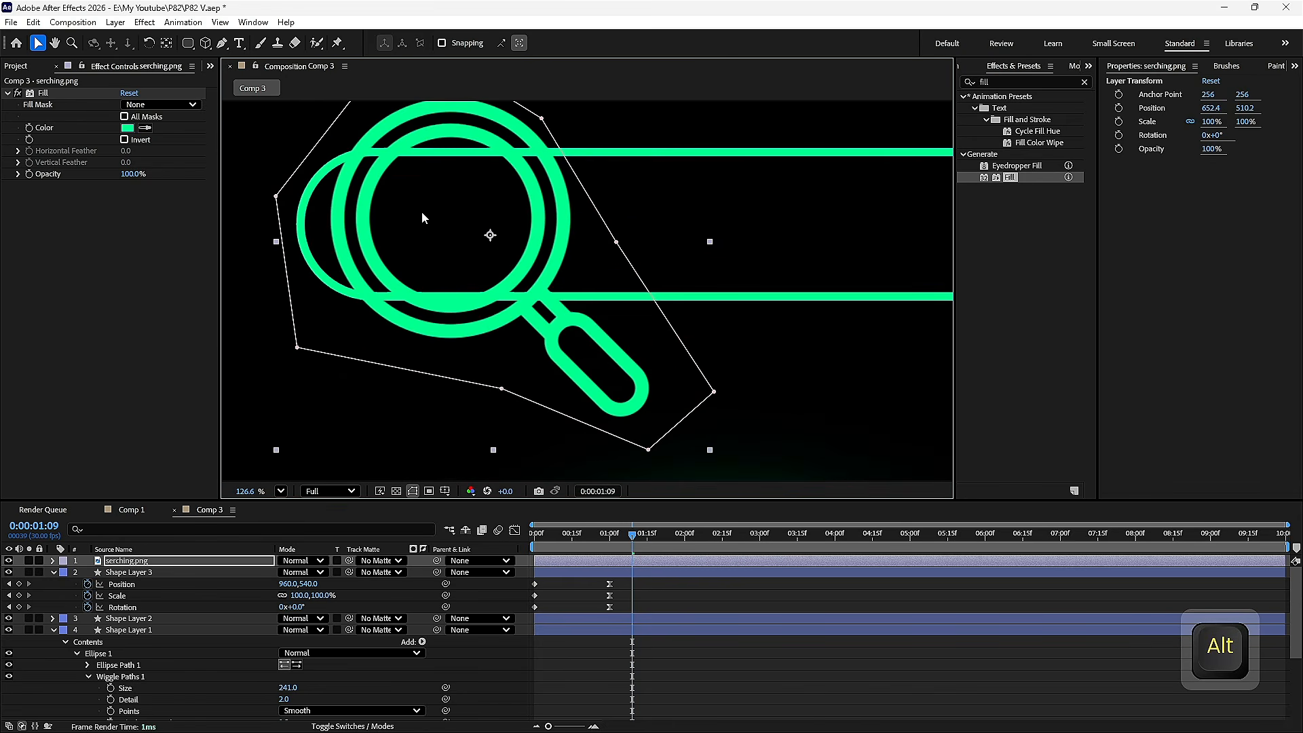
drag(483, 208, 591, 293)
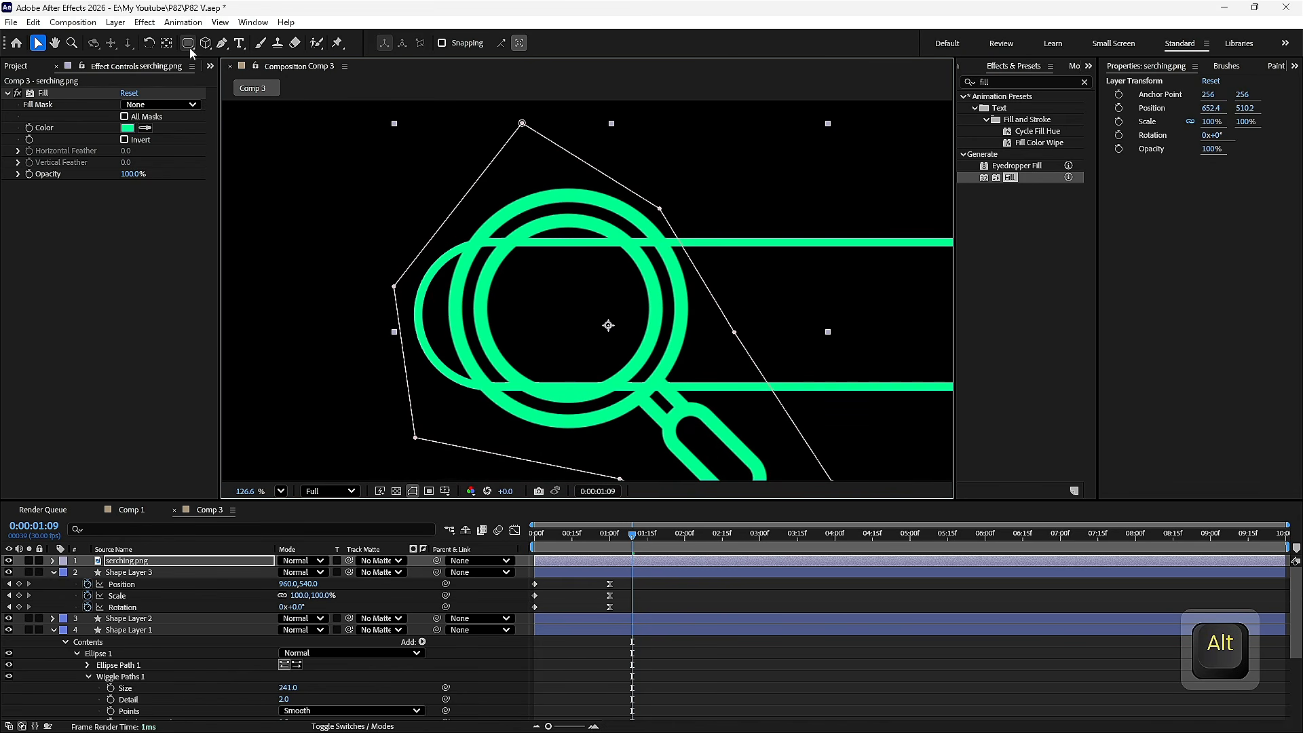
click(166, 43)
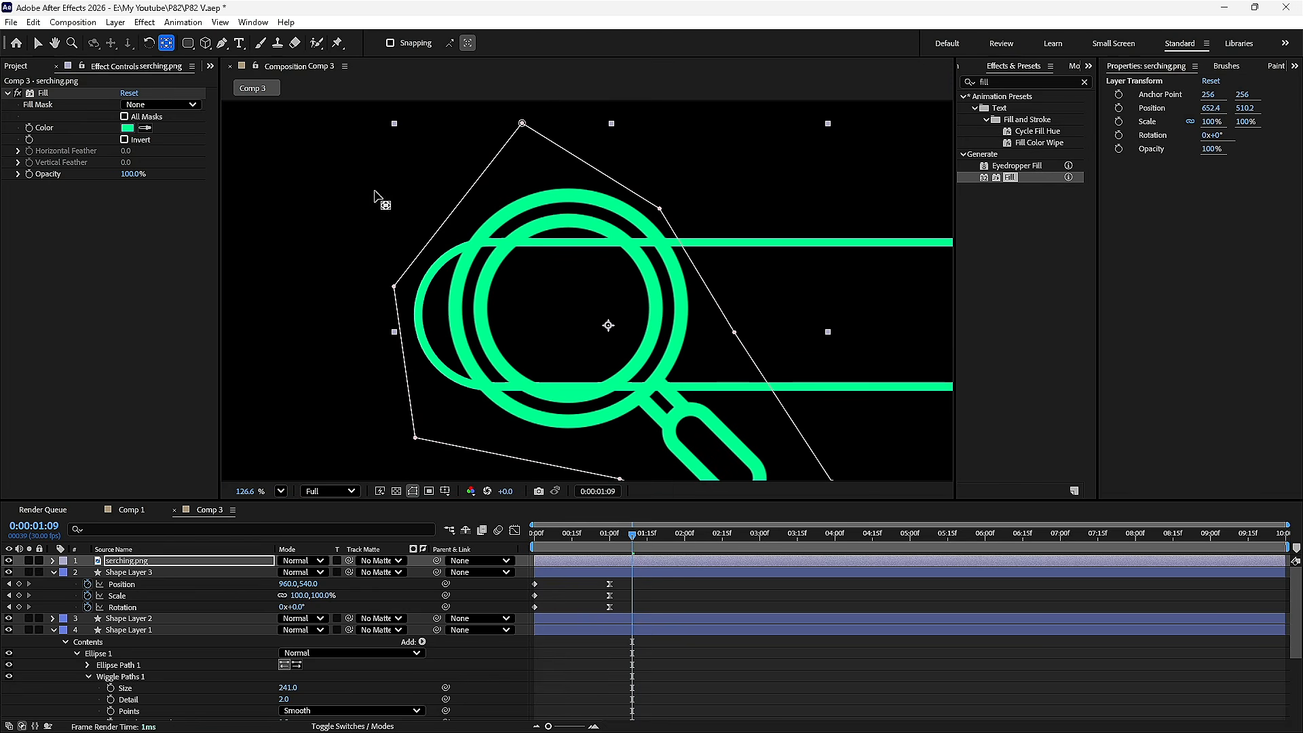
drag(608, 325, 564, 309)
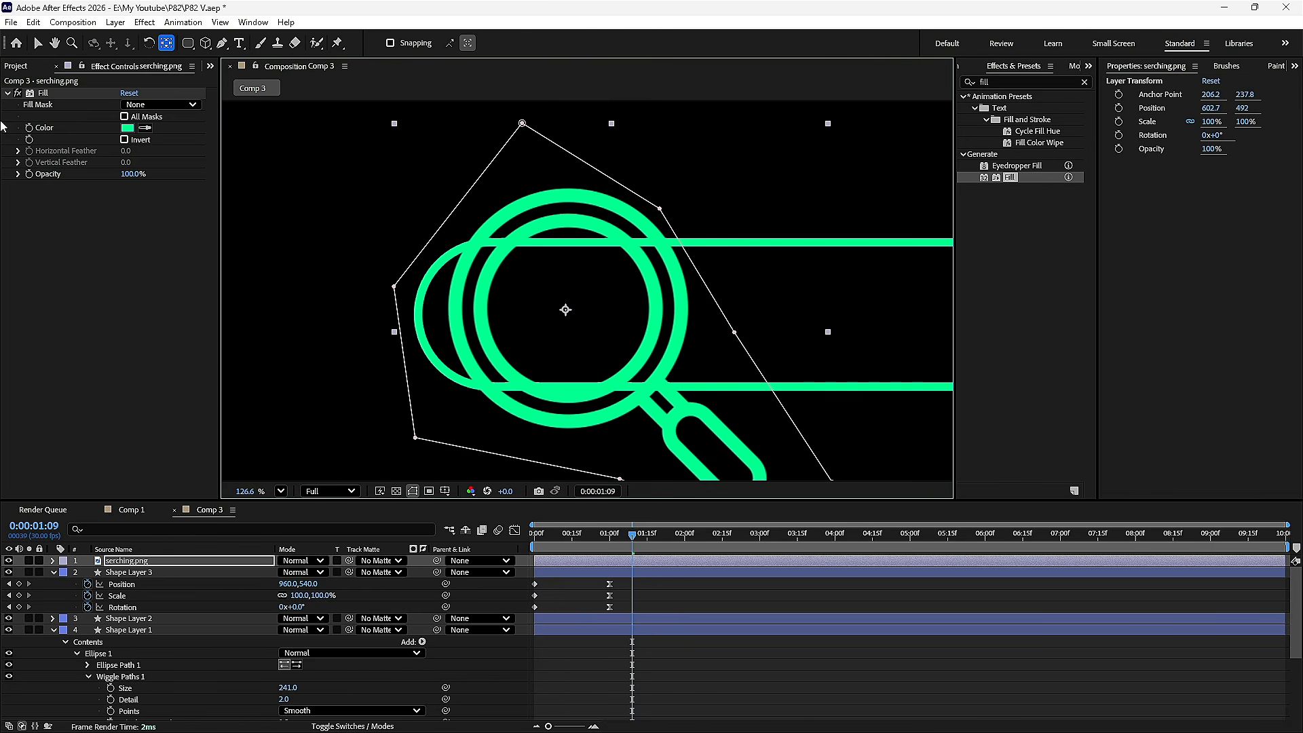
Scale the icon to 31% and place it inside the search bar's left end at about 528, 486.
key(v)
key(s)
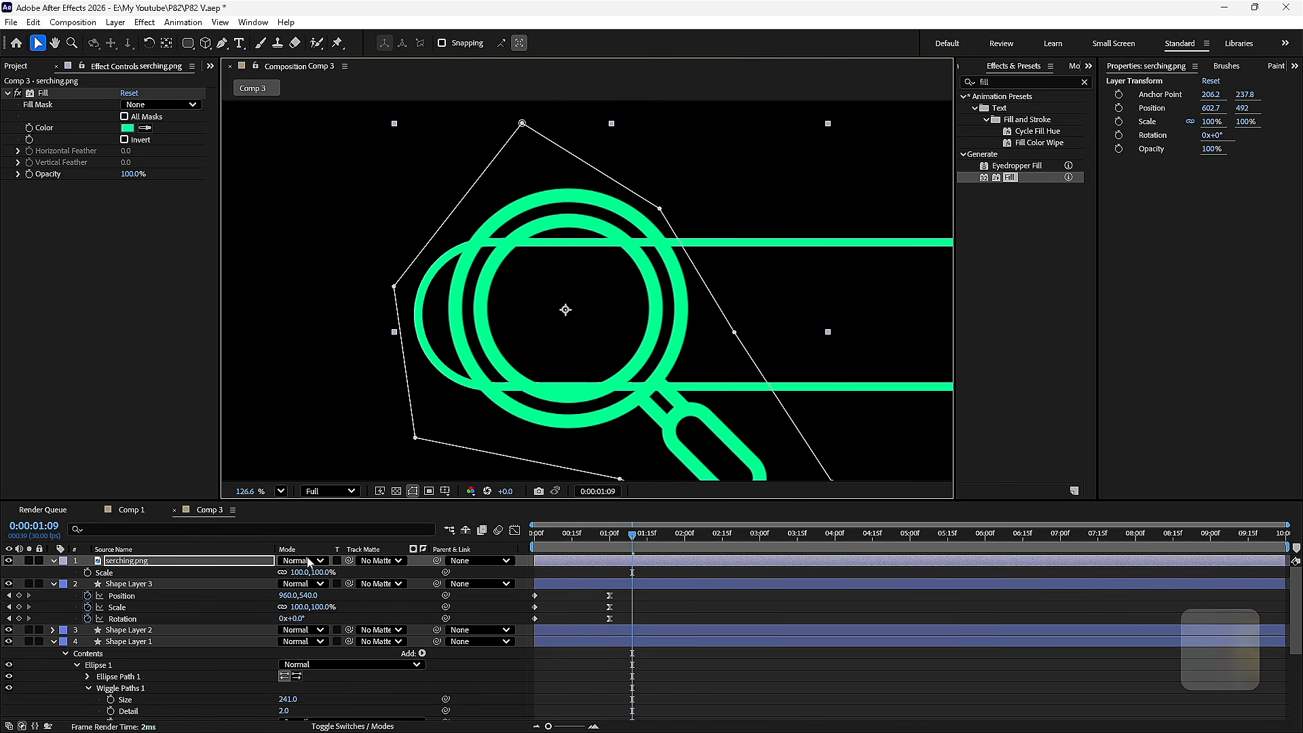
drag(303, 571, 252, 571)
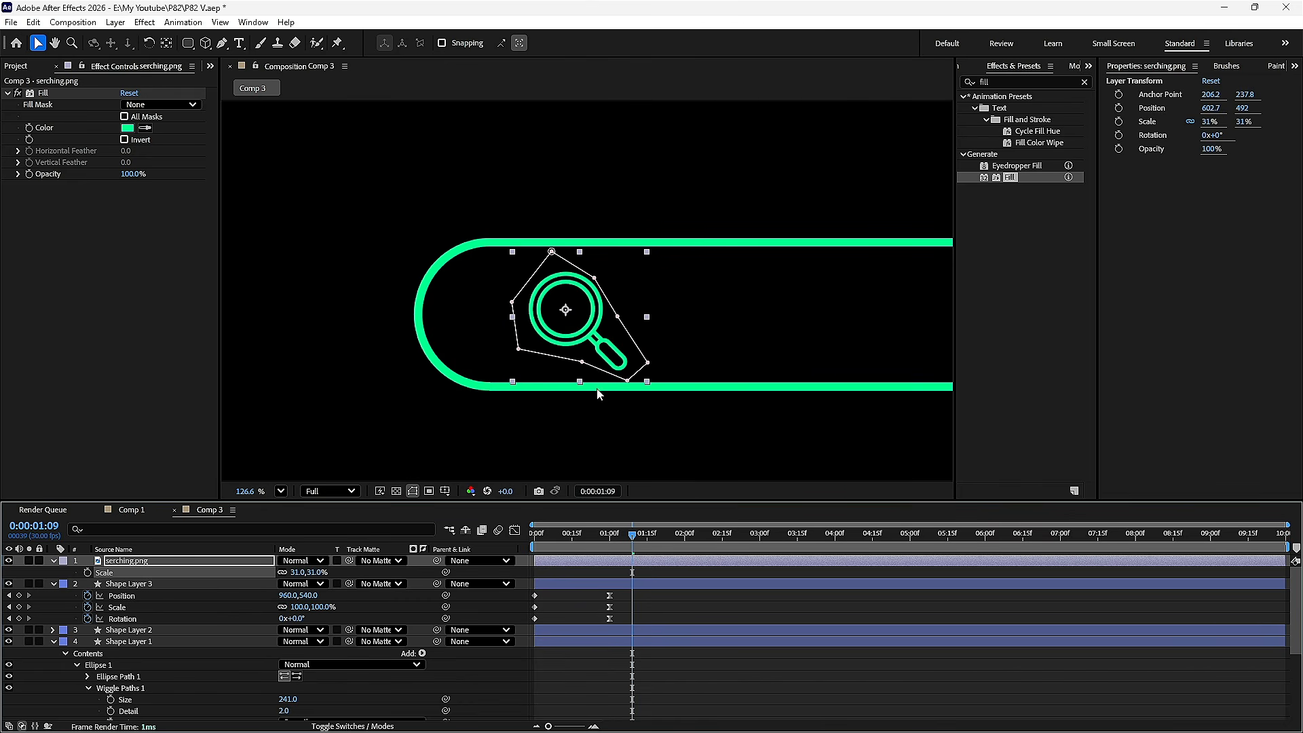
drag(597, 346, 533, 340)
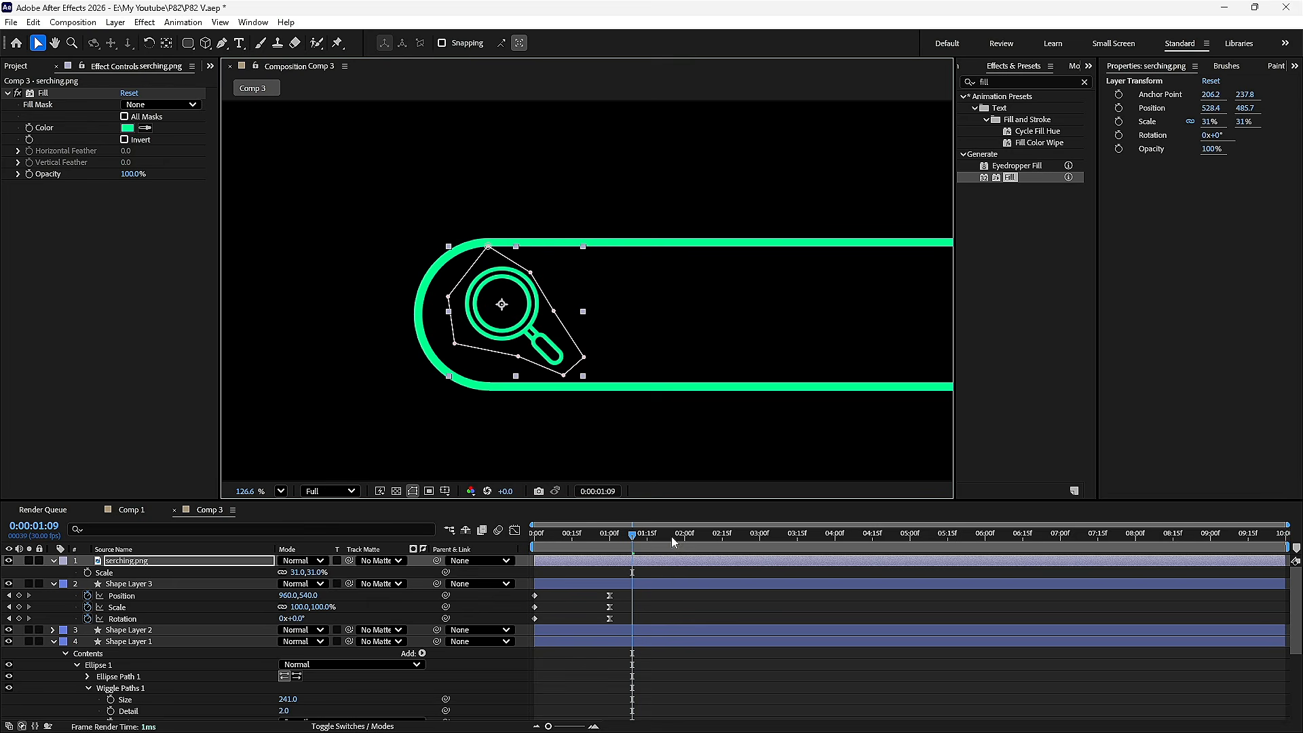
Add Position, Scale and Rotation keyframes to serching.png at 2 seconds.
drag(679, 538, 684, 539)
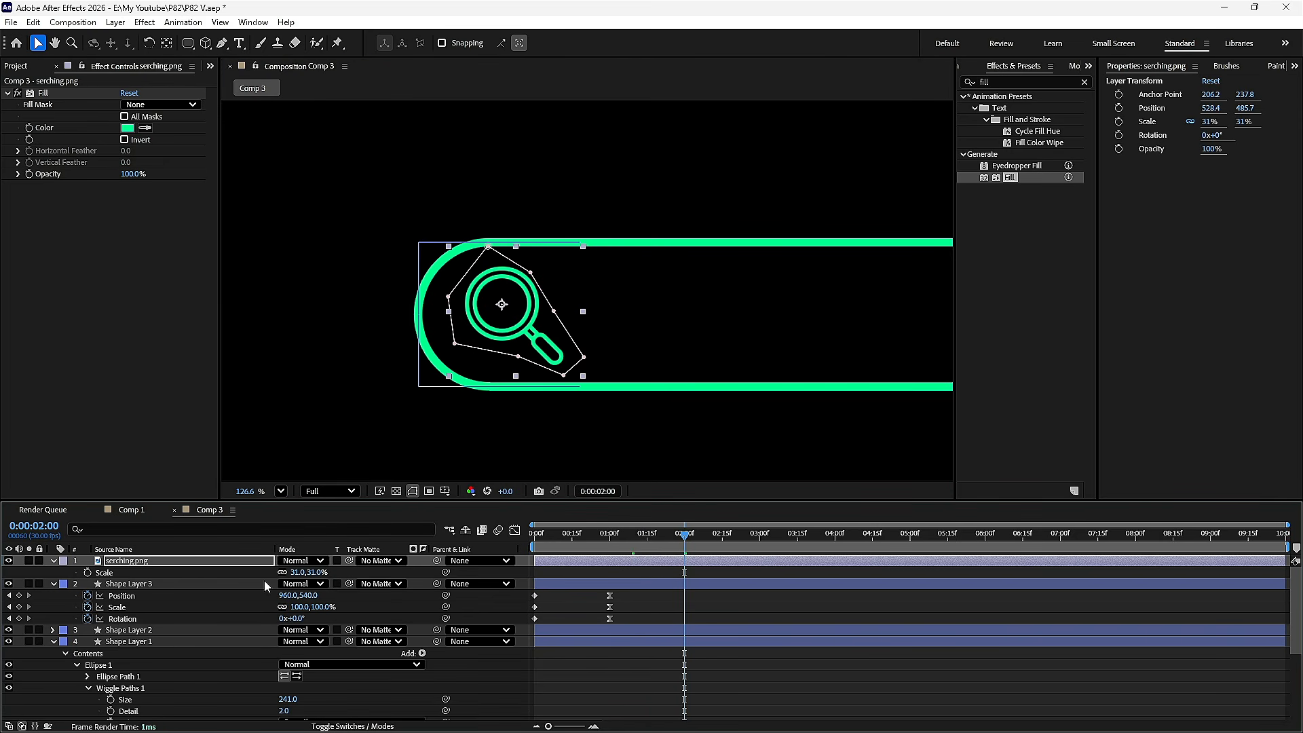
key(shift+p)
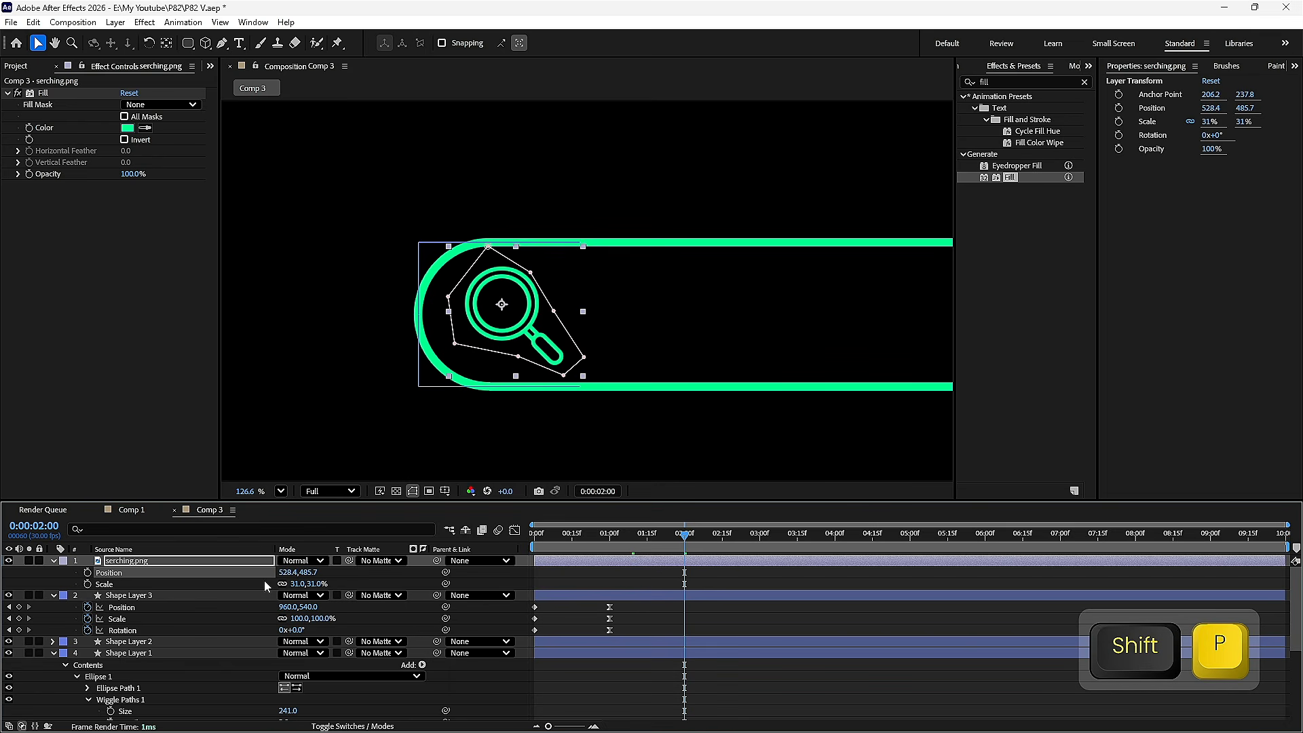
key(shift+r)
click(88, 572)
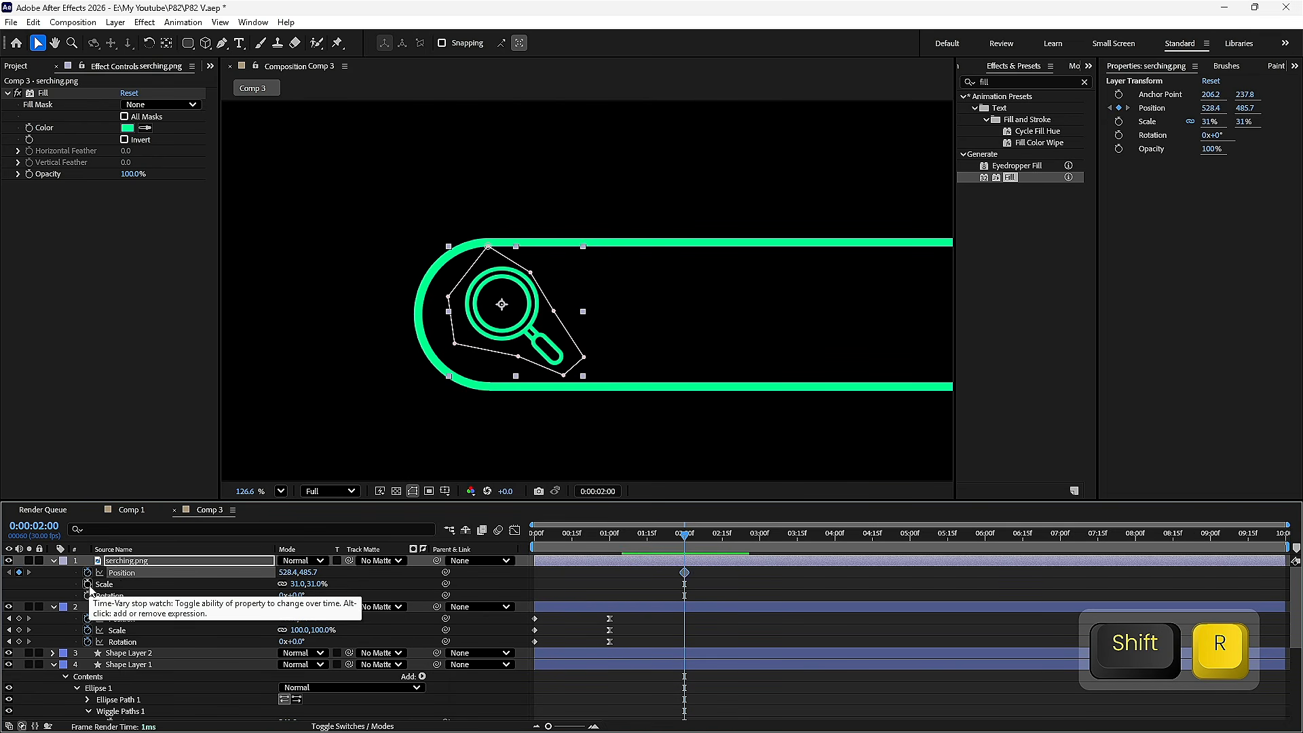
click(87, 584)
click(88, 595)
At 1 second, set the icon's Rotation to -1x and Scale to 0%, and preview the spin-in.
drag(670, 535, 619, 560)
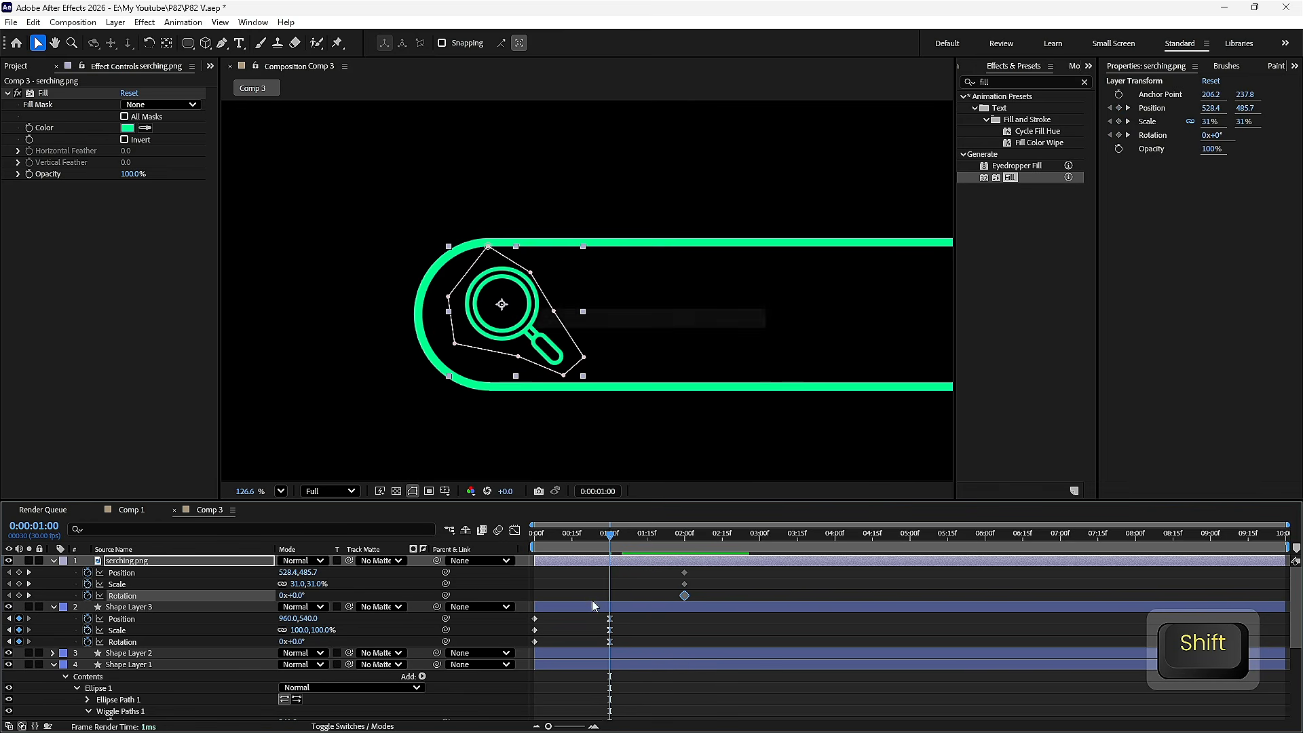
click(291, 595)
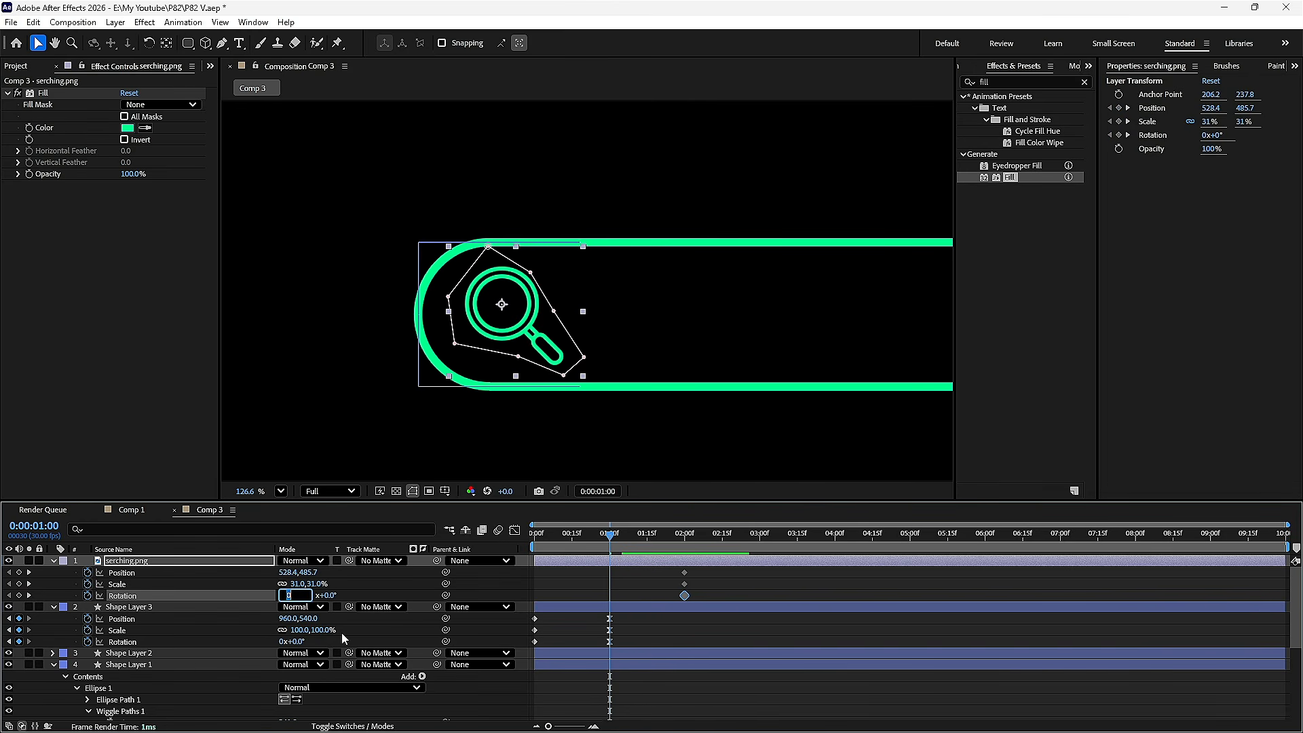
text(-1)
key(Return)
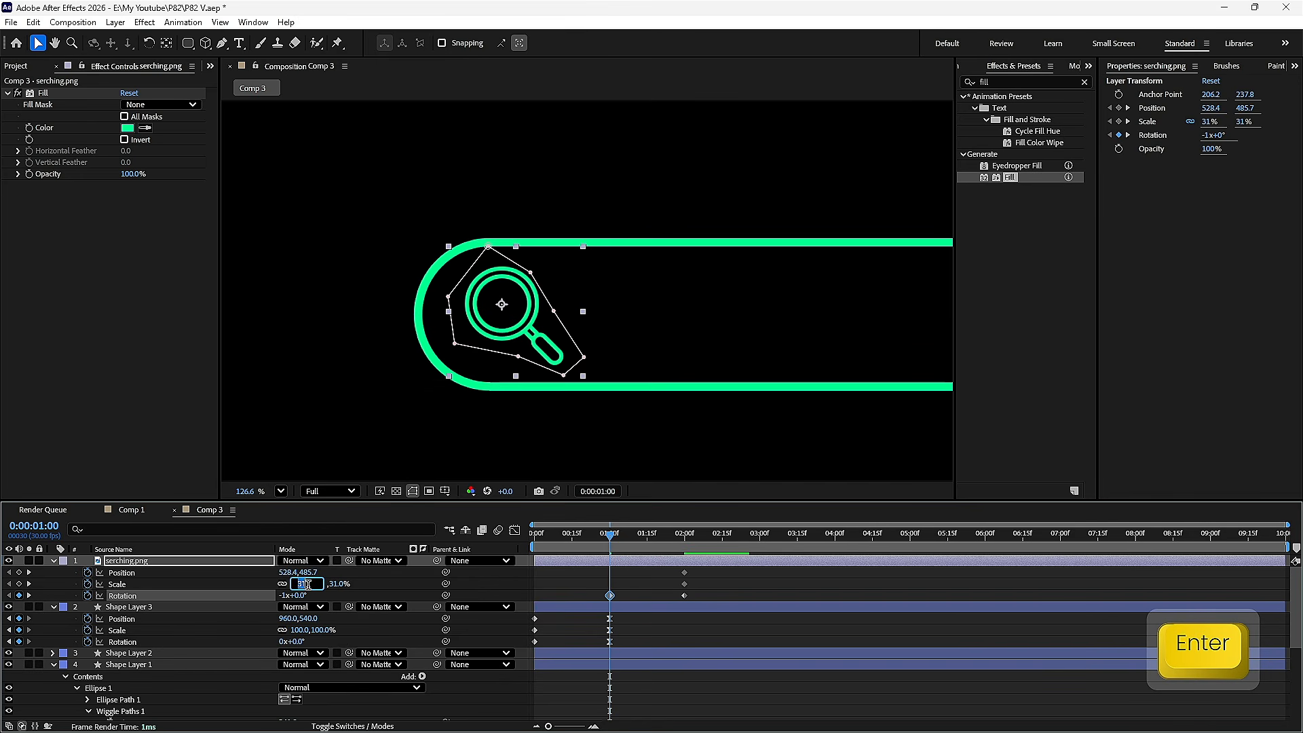
text(0)
key(Return)
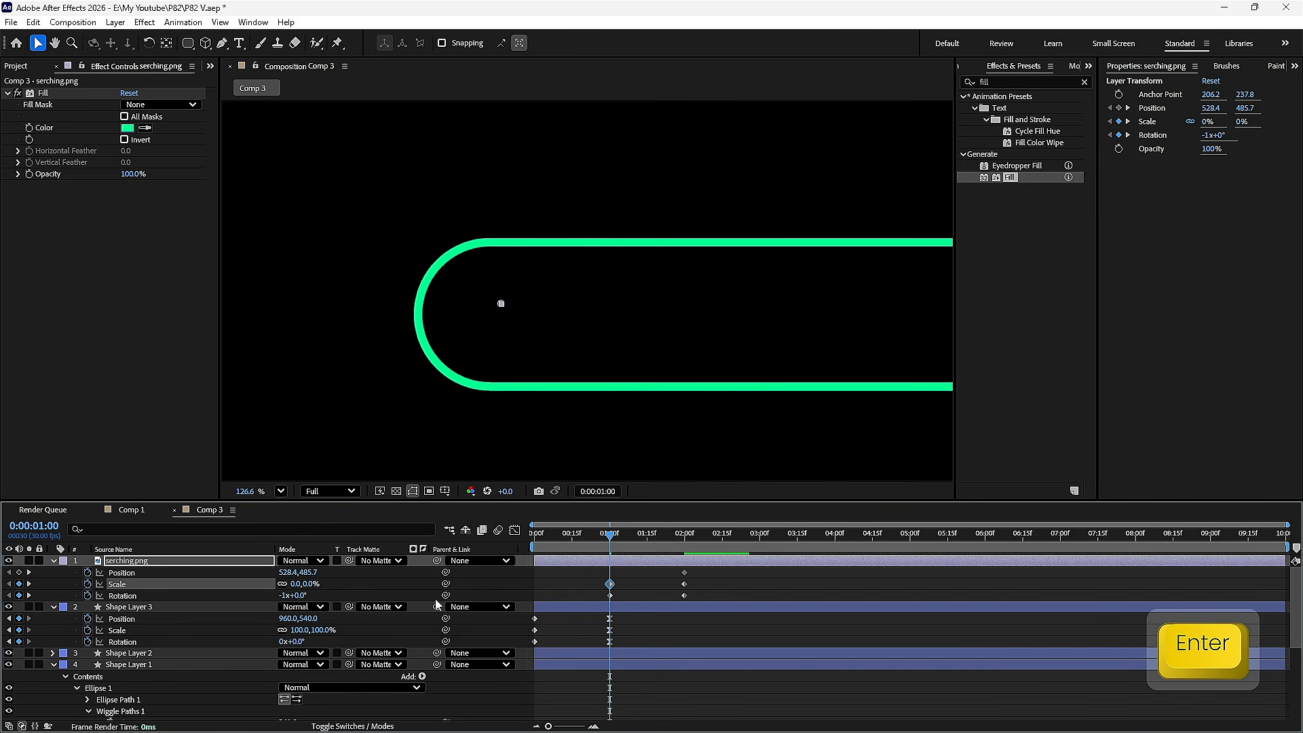
key(space)
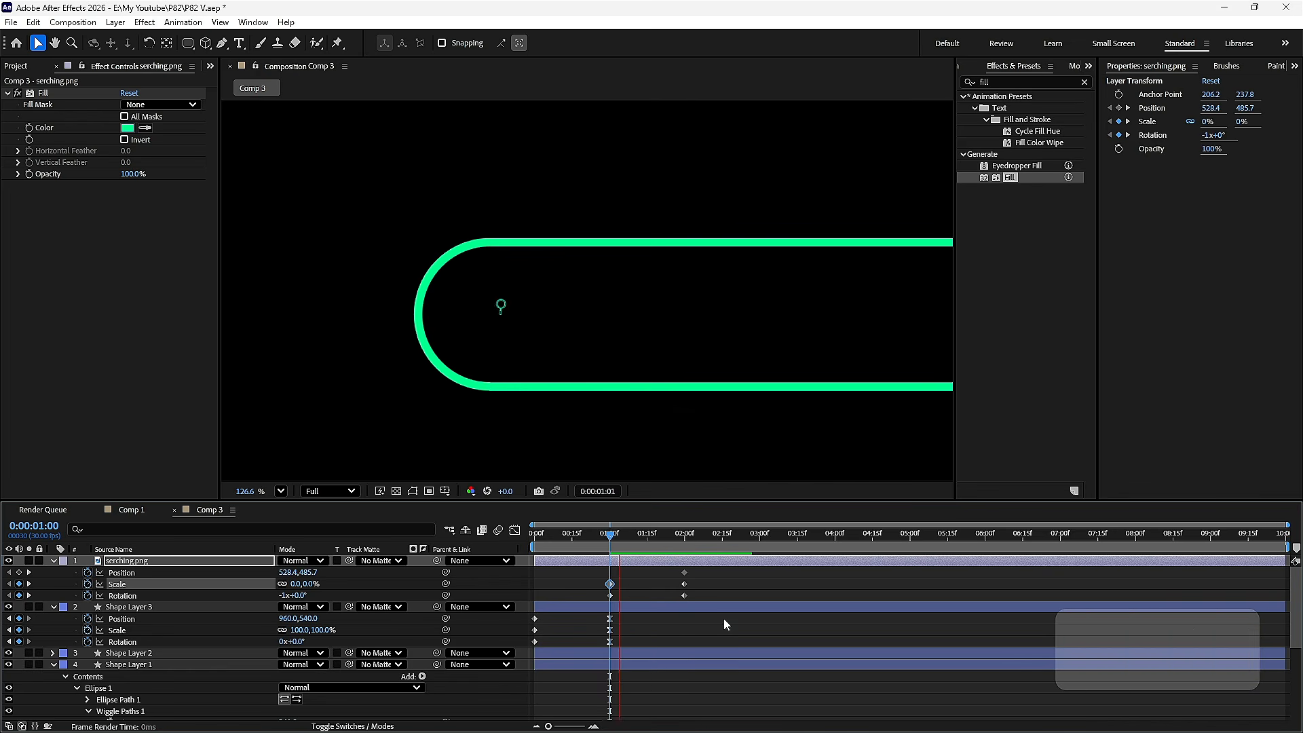
key(space)
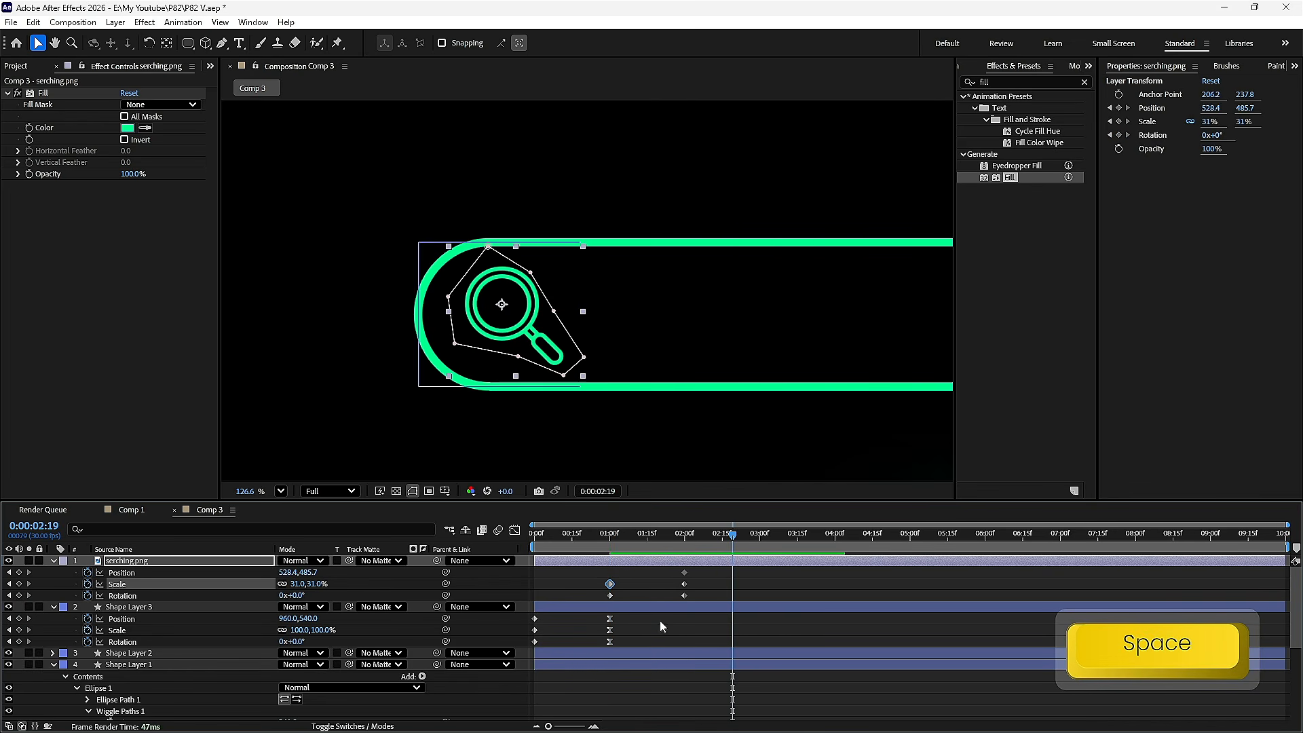
At 0:00:03:01, move the icon horizontally to the search bar's right end, at about 1369, 486.
key(alt)
drag(829, 539, 688, 572)
drag(775, 576, 762, 535)
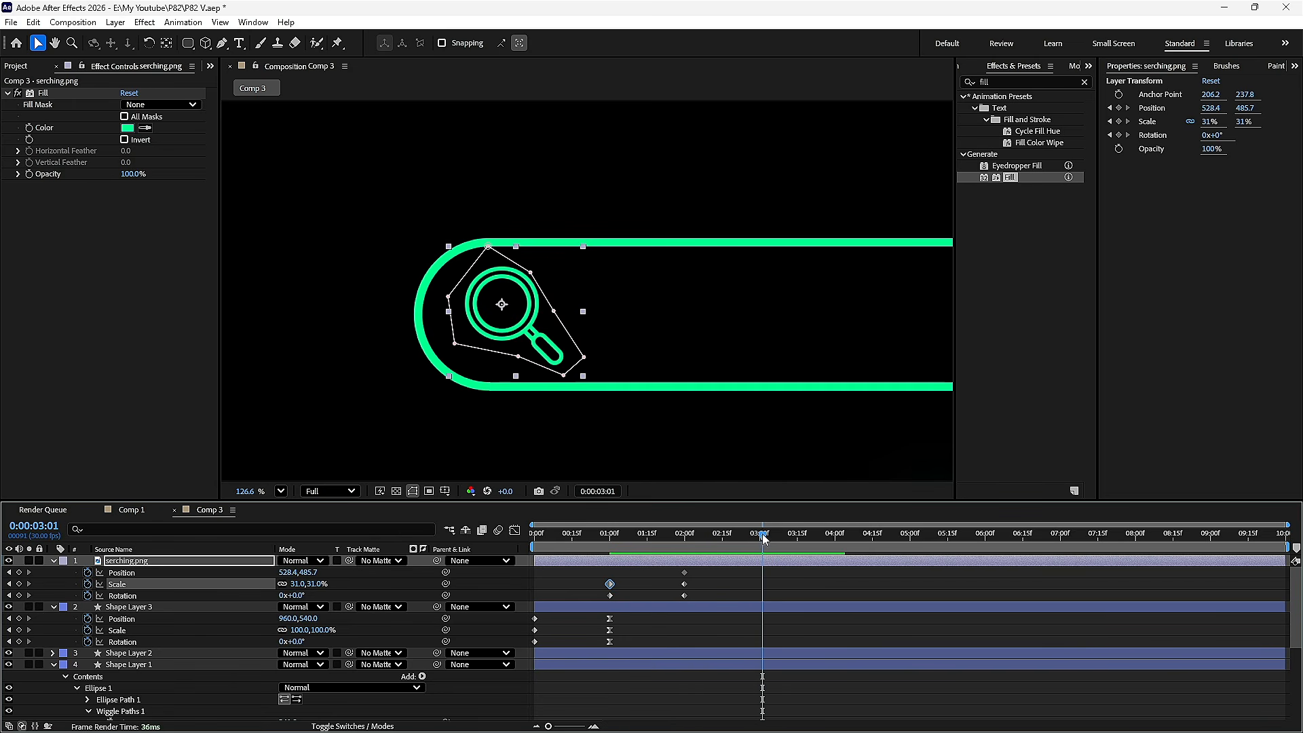
scroll(497, 348, down, 7)
drag(673, 351, 618, 352)
key(v)
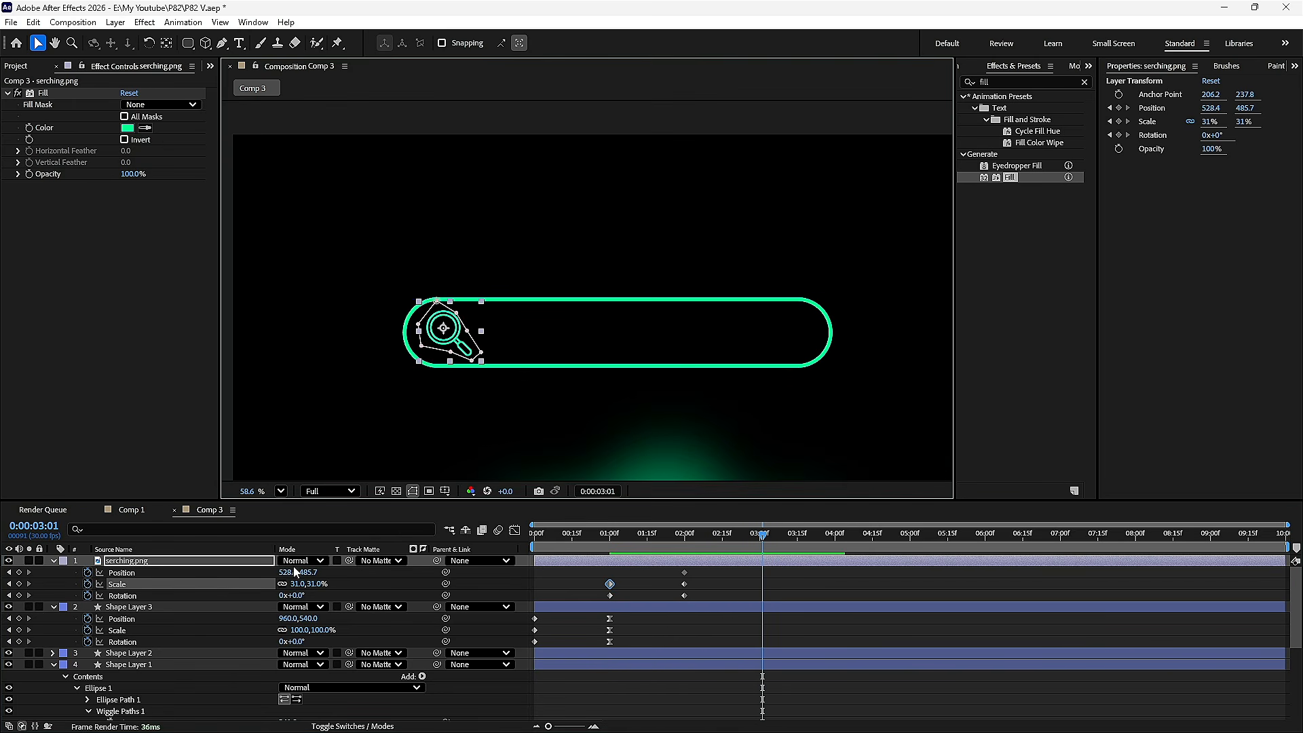
drag(445, 332, 753, 332)
Apply Easy Ease to the icon's keyframes at 2 seconds and its last Position keyframe.
drag(839, 590, 882, 595)
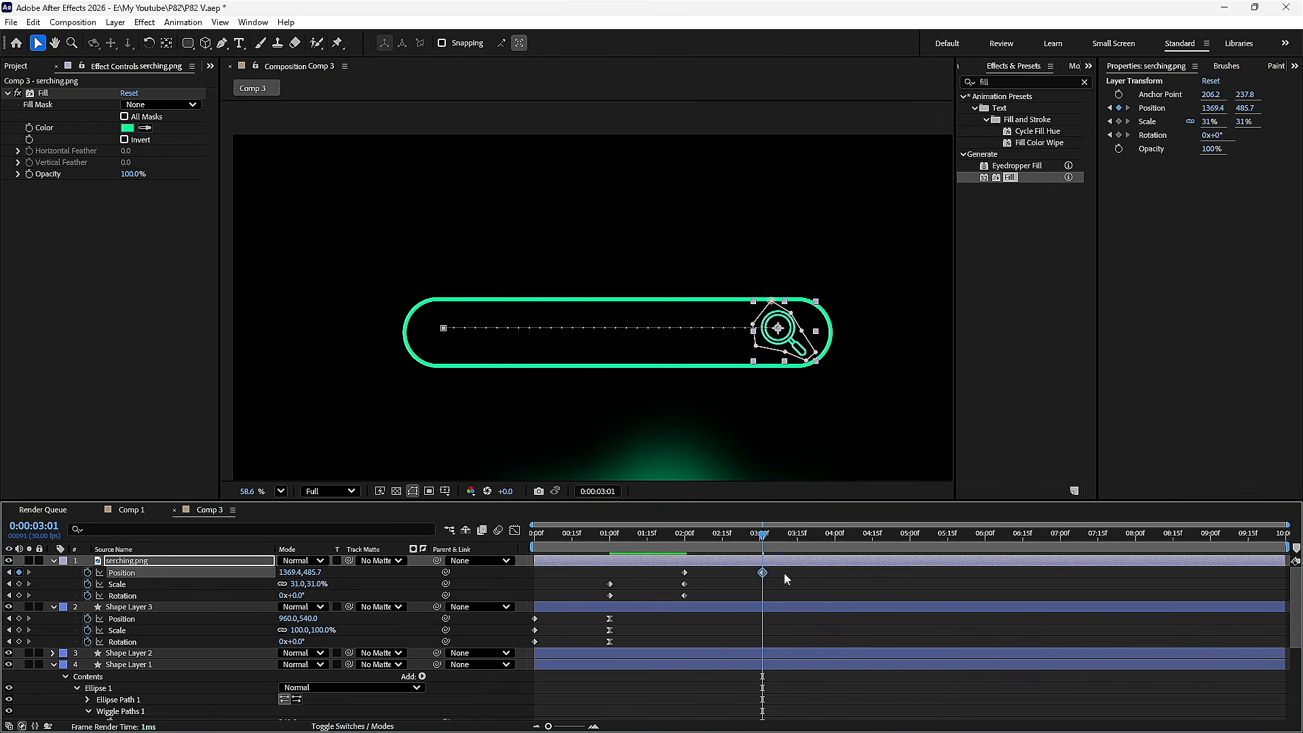
drag(785, 574, 667, 606)
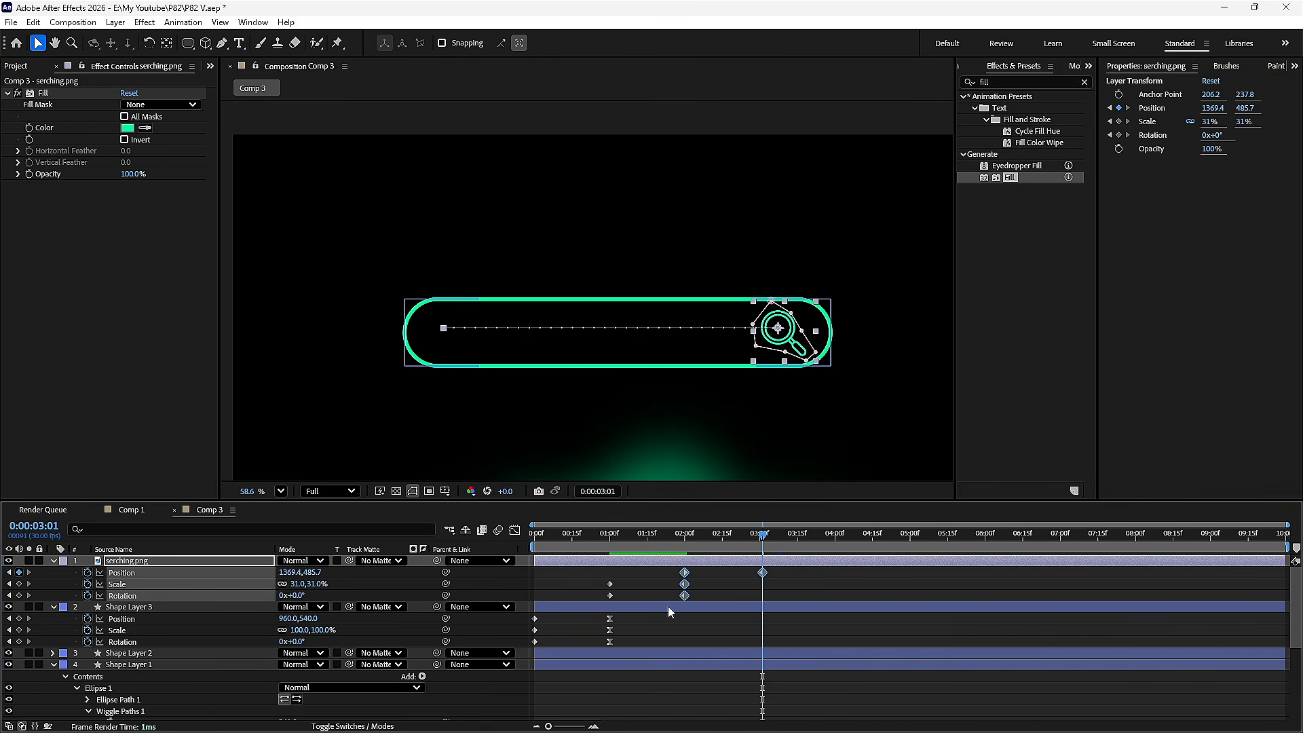
key(F9)
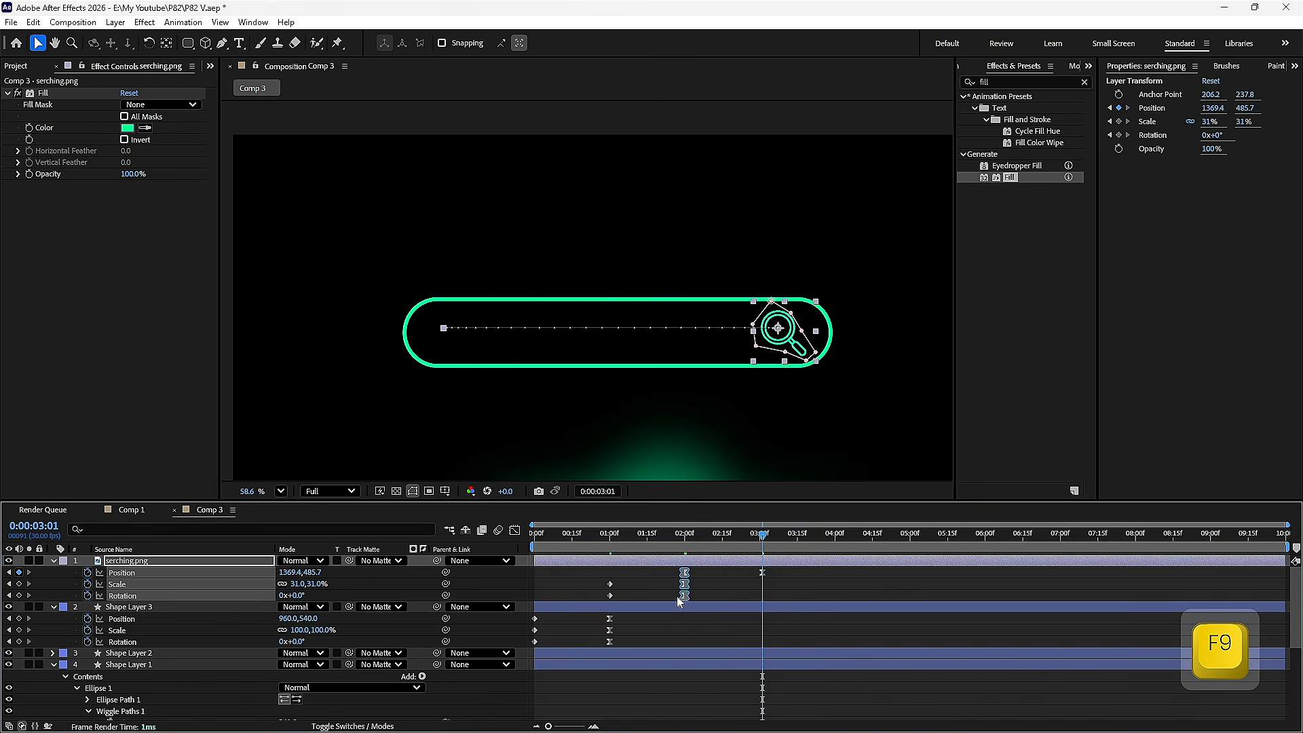
Lengthen the ease on both sides of the icon's 2-second keyframes in the speed graph, and preview the motion.
click(515, 529)
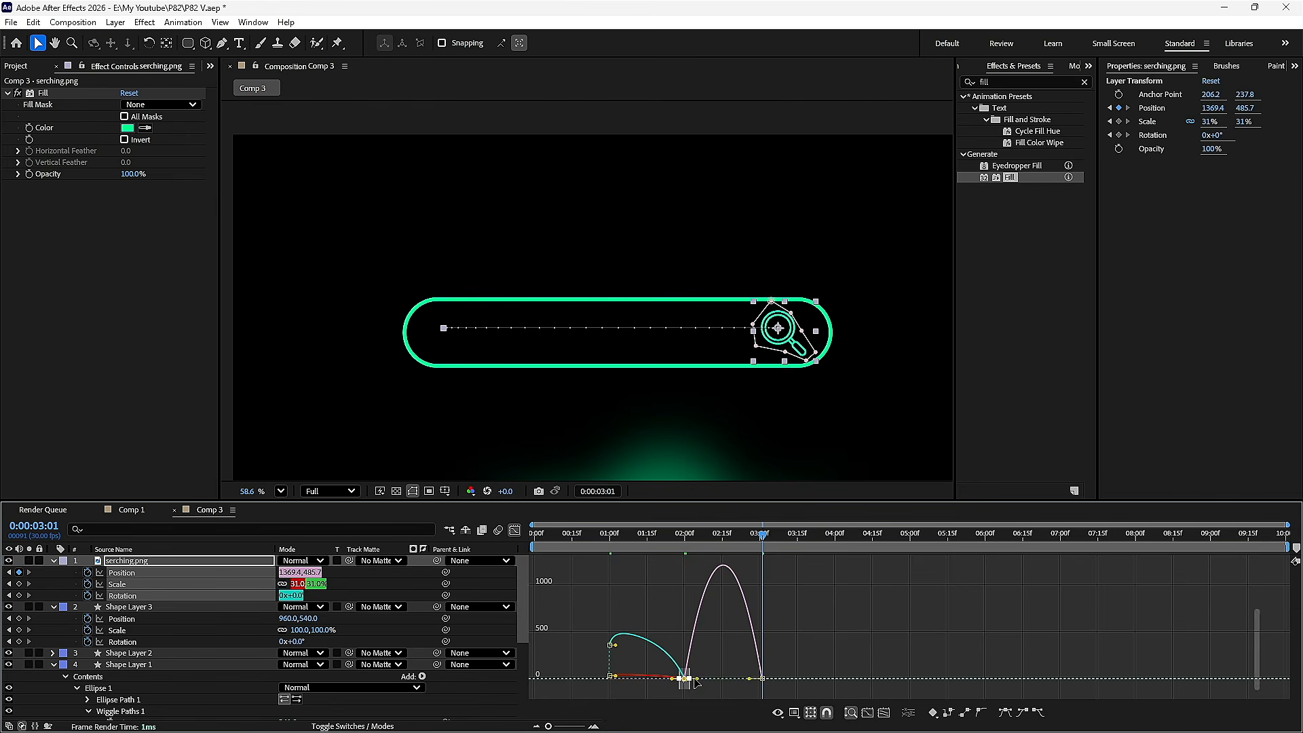
drag(697, 679, 657, 689)
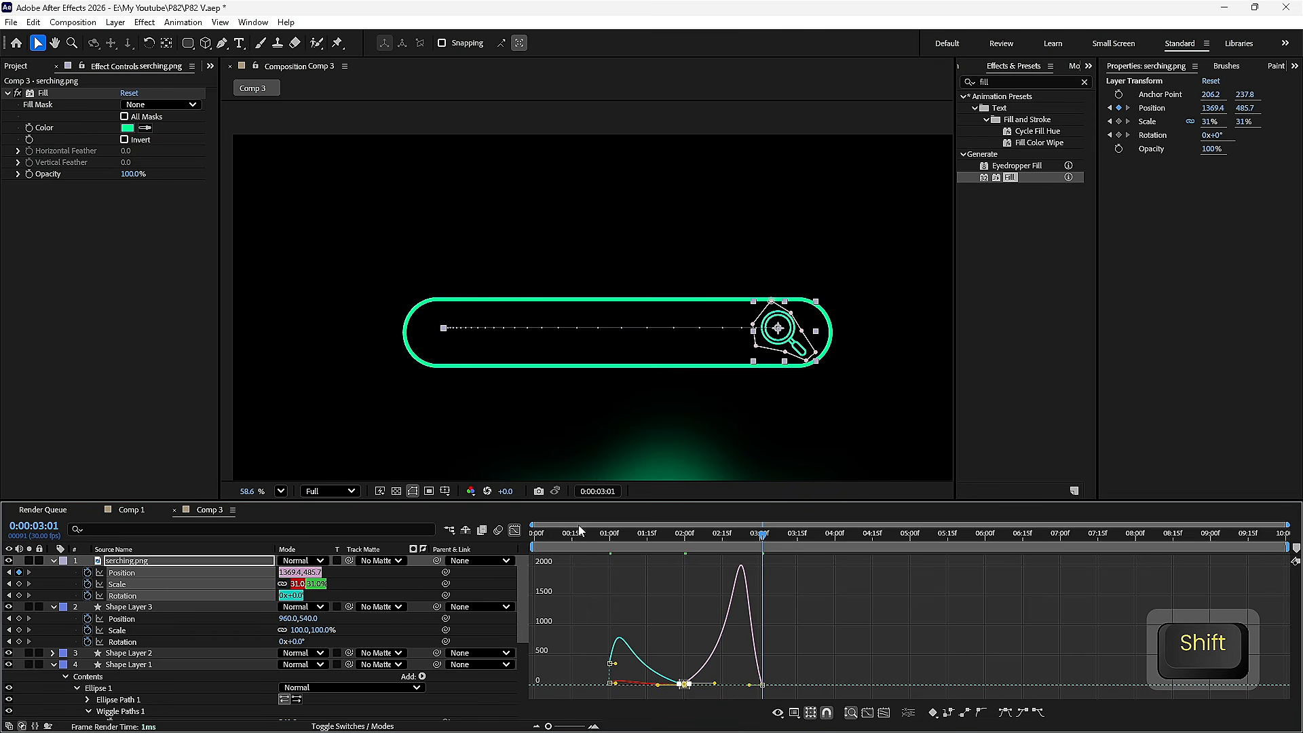
click(515, 530)
key(space)
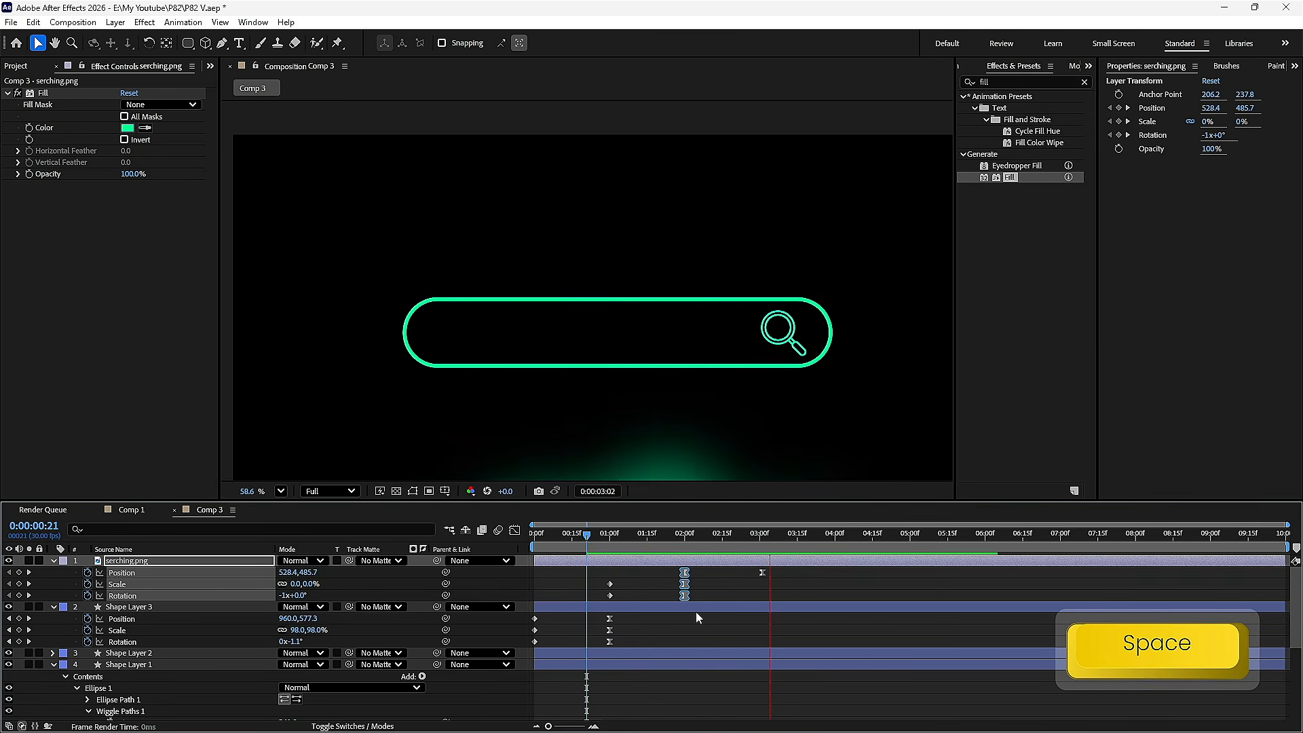
key(space)
Lengthen the incoming ease of the icon's last Position keyframe in the speed graph, and preview from the start.
click(762, 571)
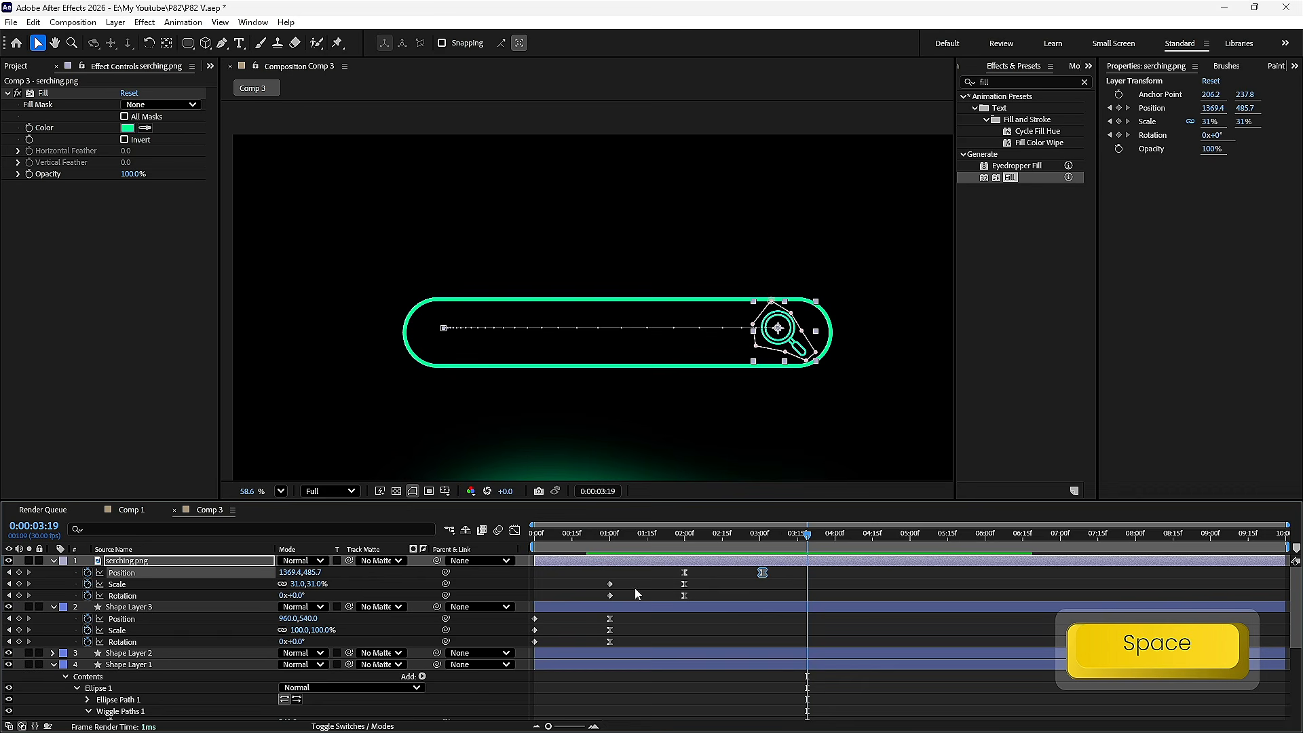
click(515, 529)
drag(751, 689, 727, 692)
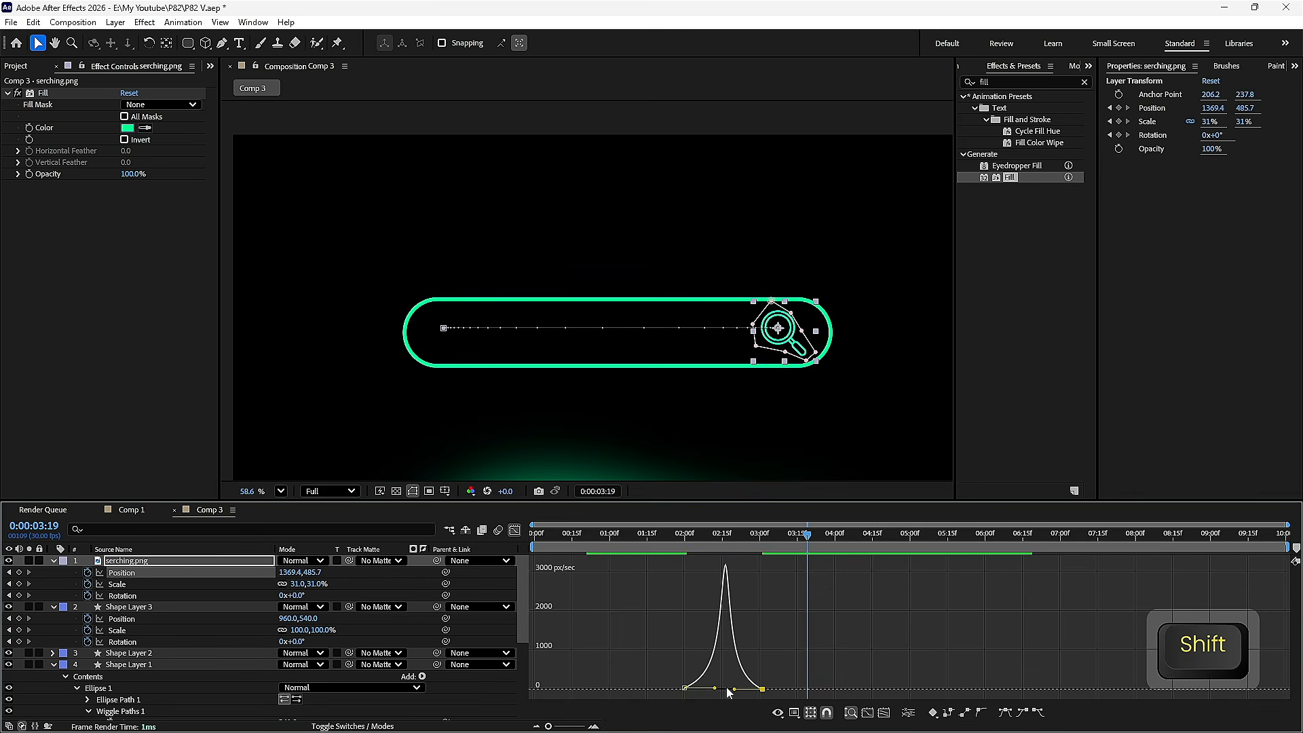
click(515, 529)
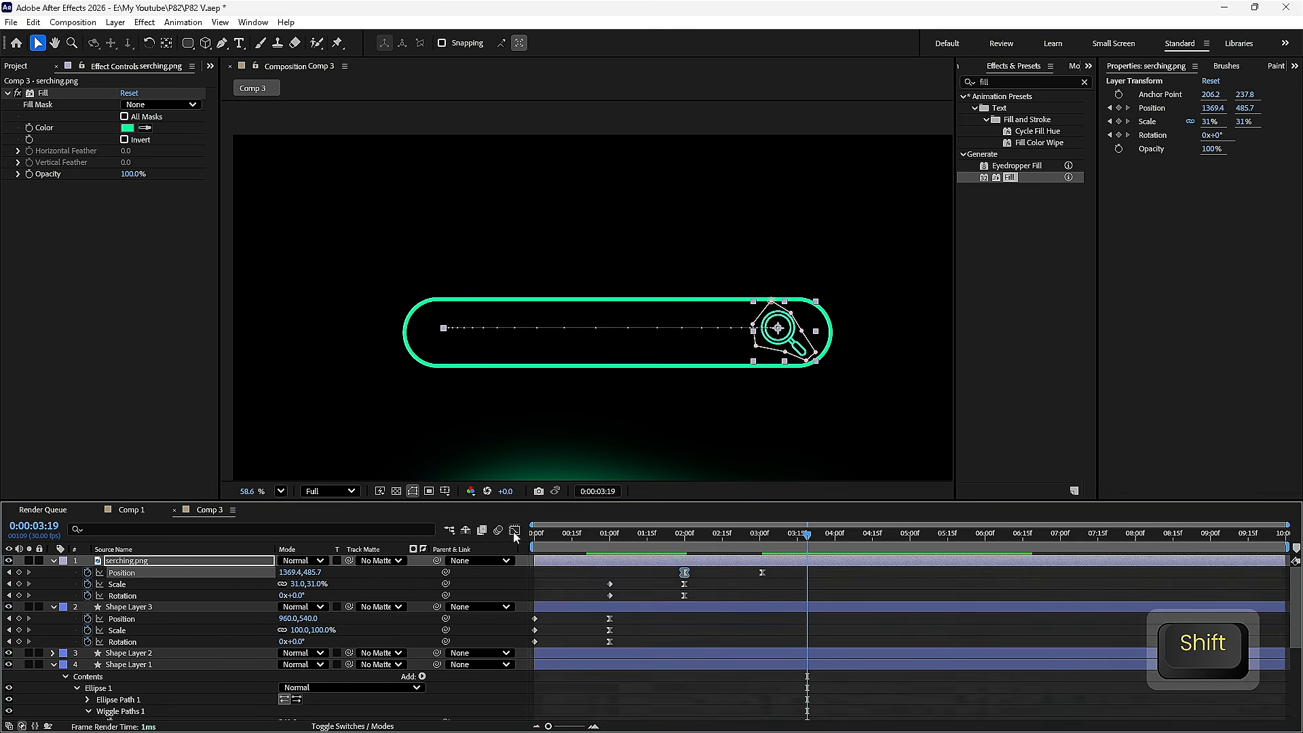
click(538, 534)
key(space)
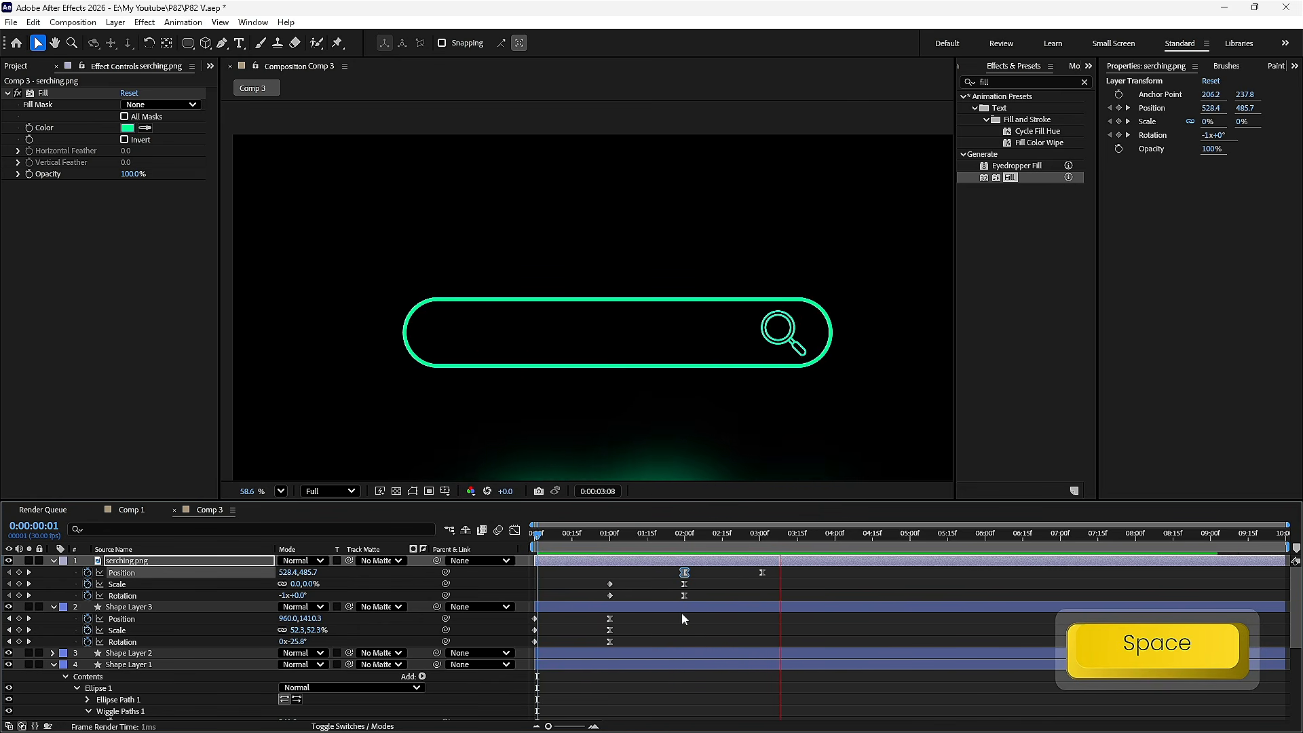
key(space)
Move the icon's 2-second Position keyframe earlier to 0:00:01:25, and preview the slide.
drag(684, 572, 670, 573)
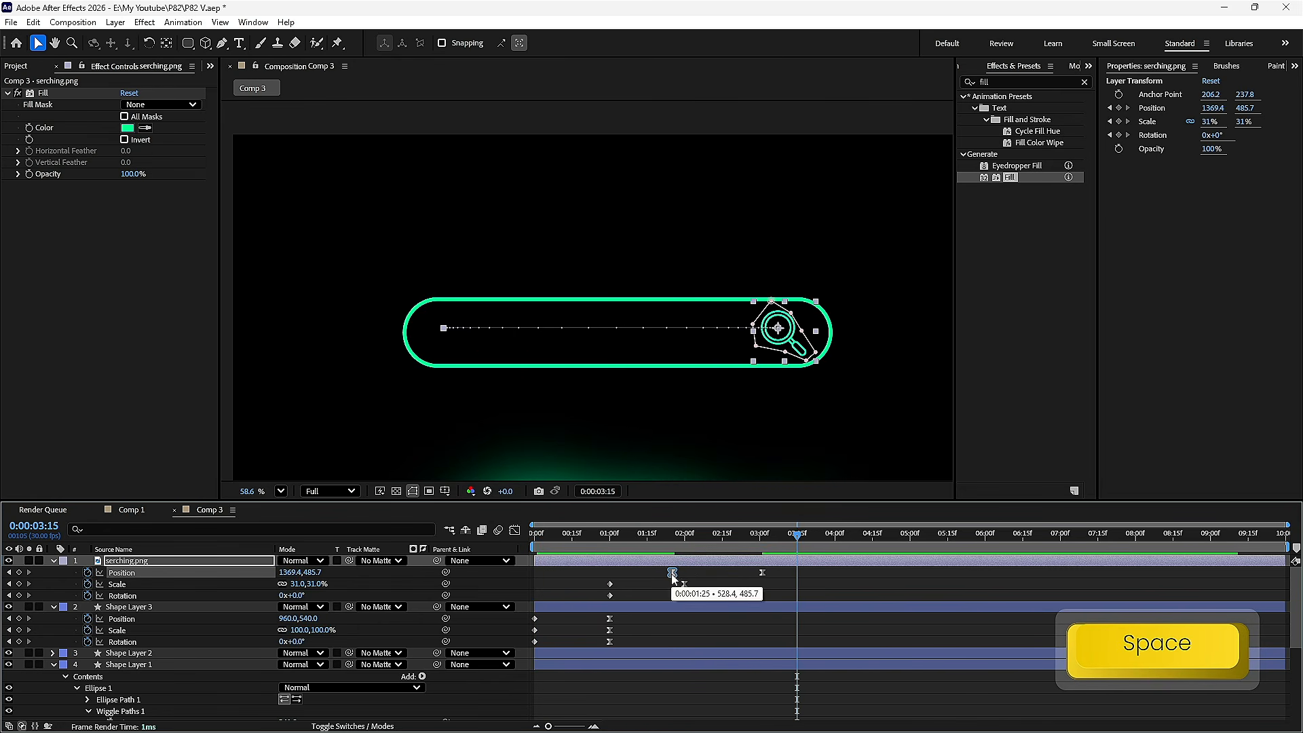
key(space)
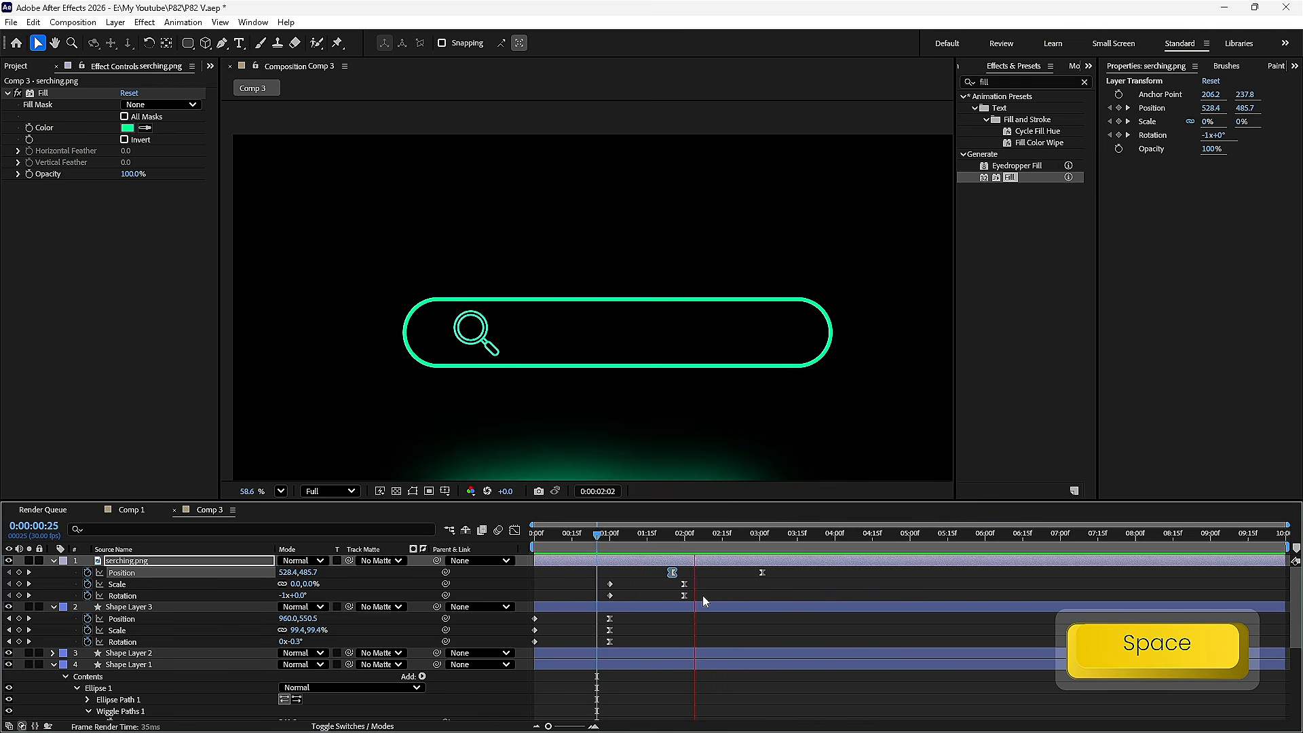
key(space)
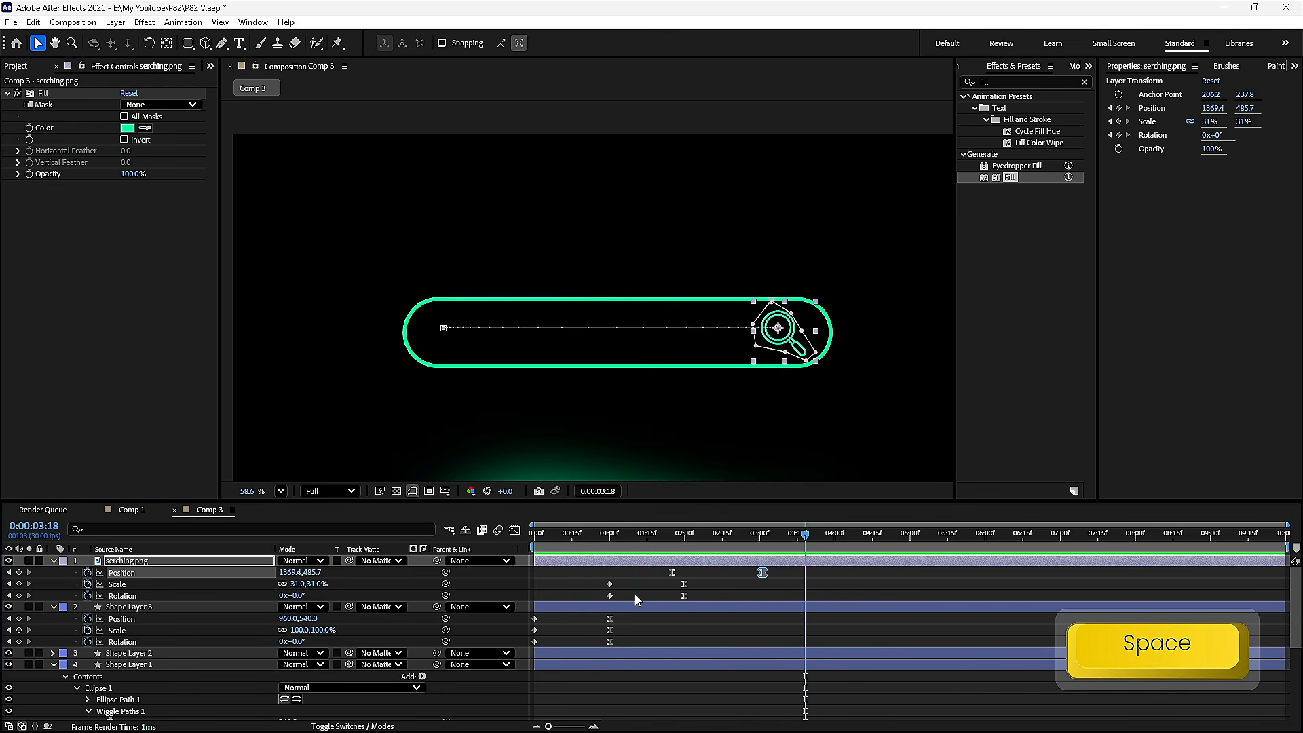
In the speed graph, lengthen the last Position keyframe's incoming ease, shorten the first one's outgoing ease, and preview the motion.
click(515, 529)
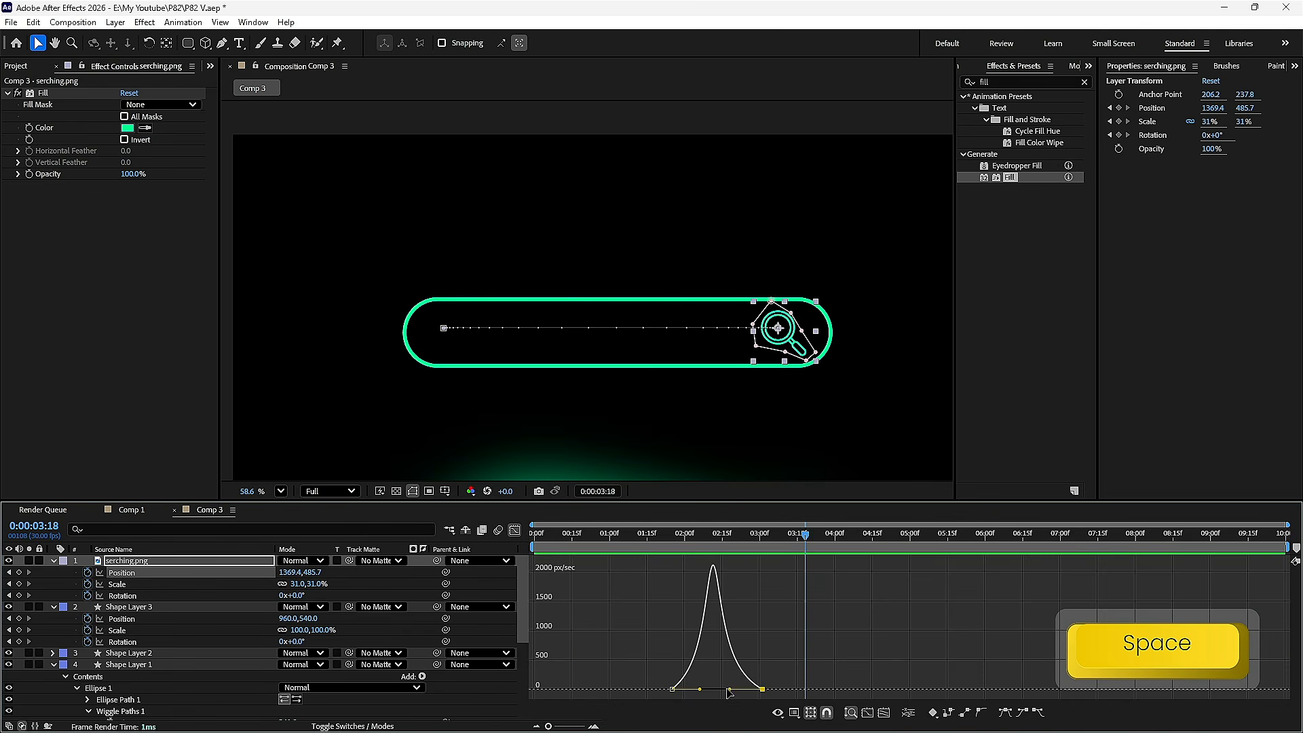
drag(728, 692, 721, 690)
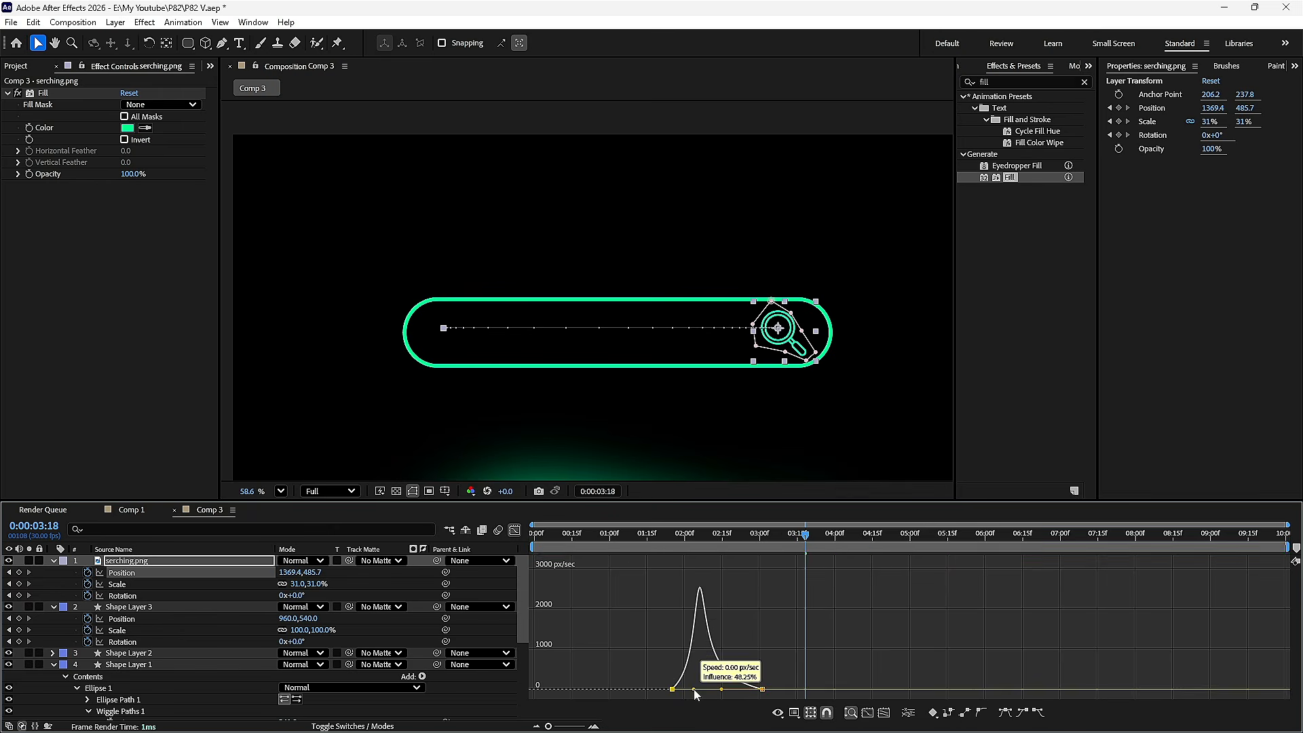
click(514, 531)
click(588, 539)
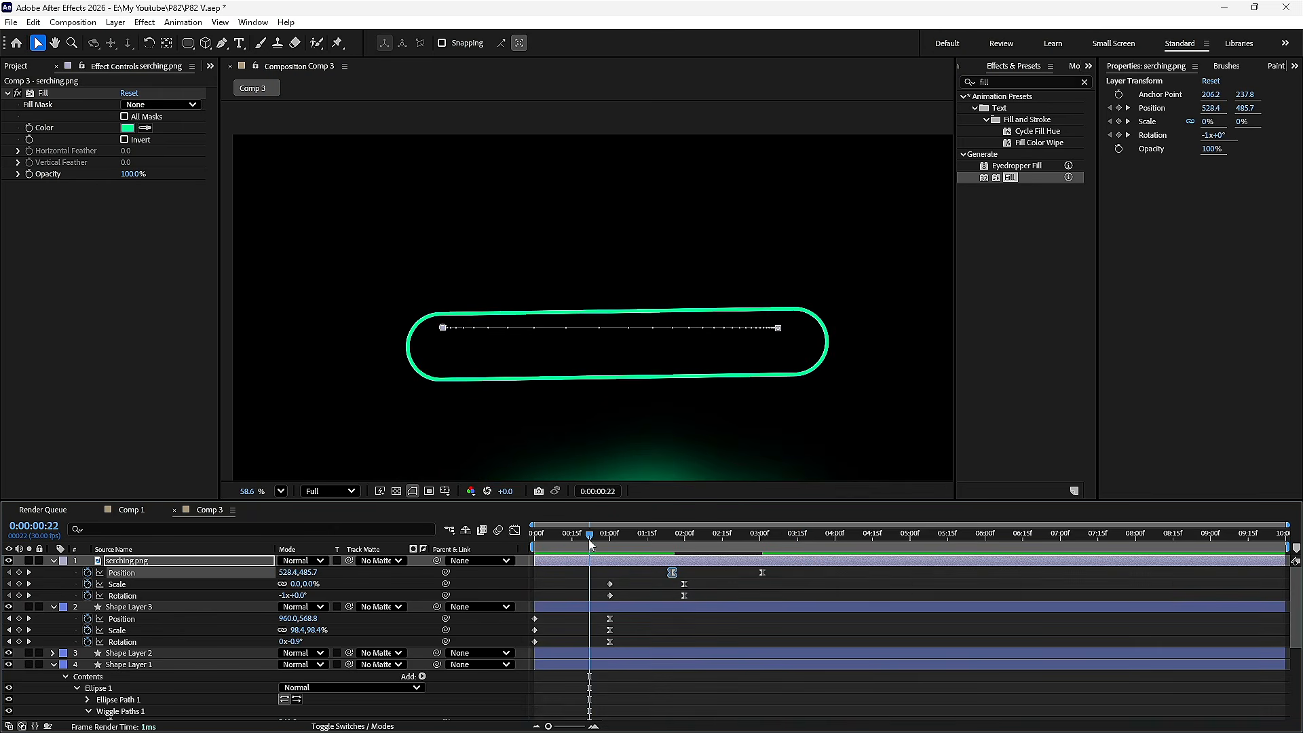
key(space)
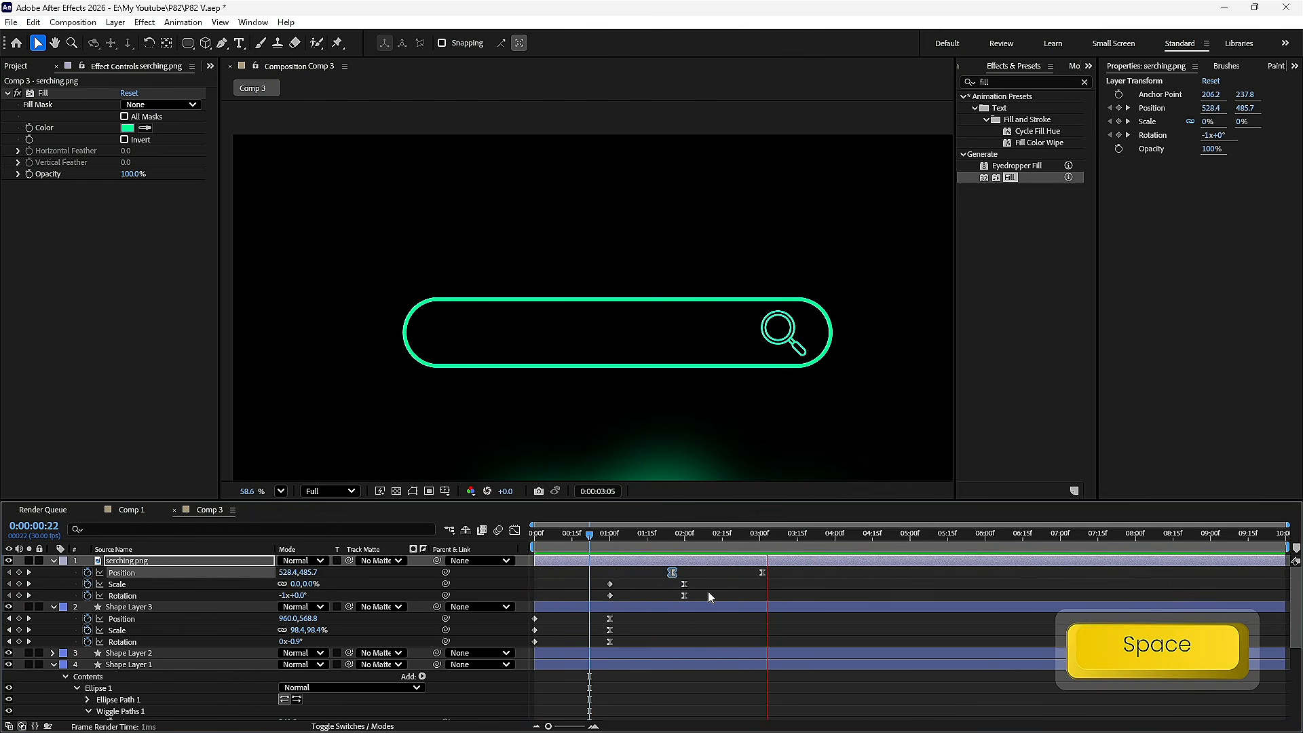
Add the text "Amin Visuals" inside the search bar in white Roboto Light, 101 px, with tracking 79.
key(ctrl+z)
click(239, 43)
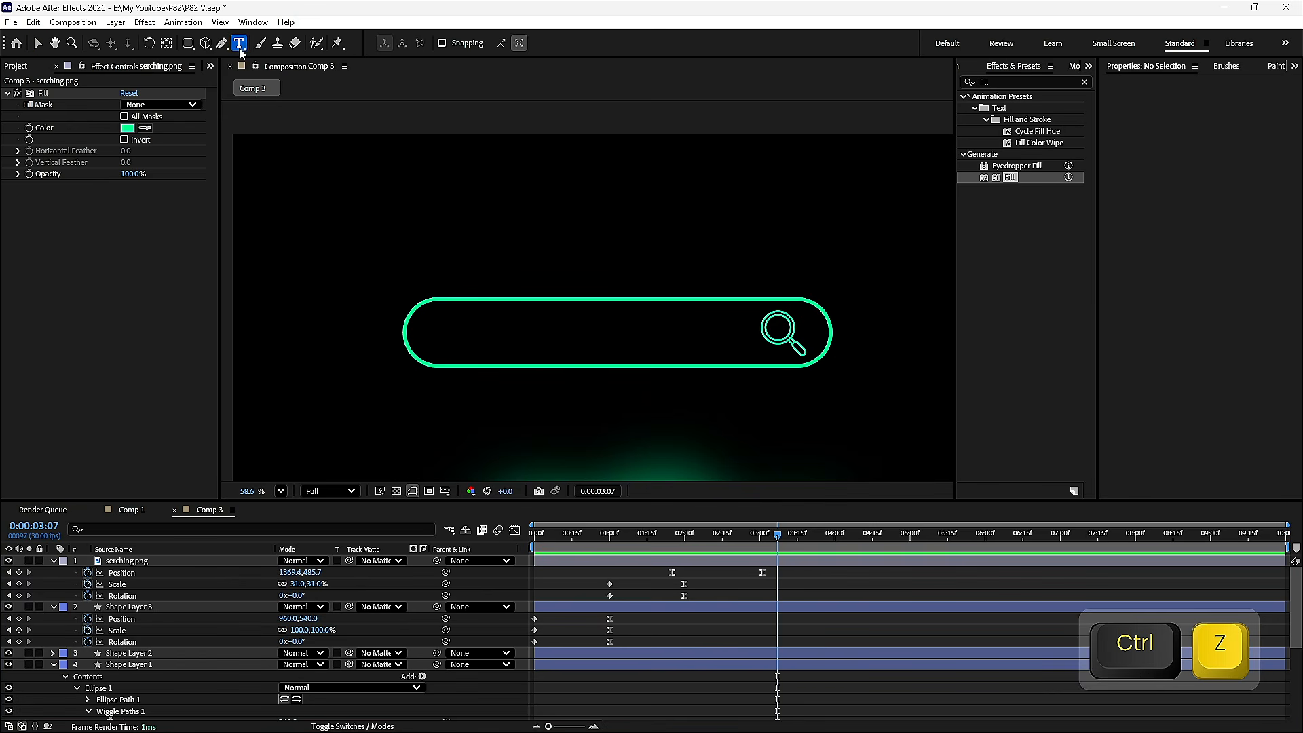
click(468, 332)
text(Amin)
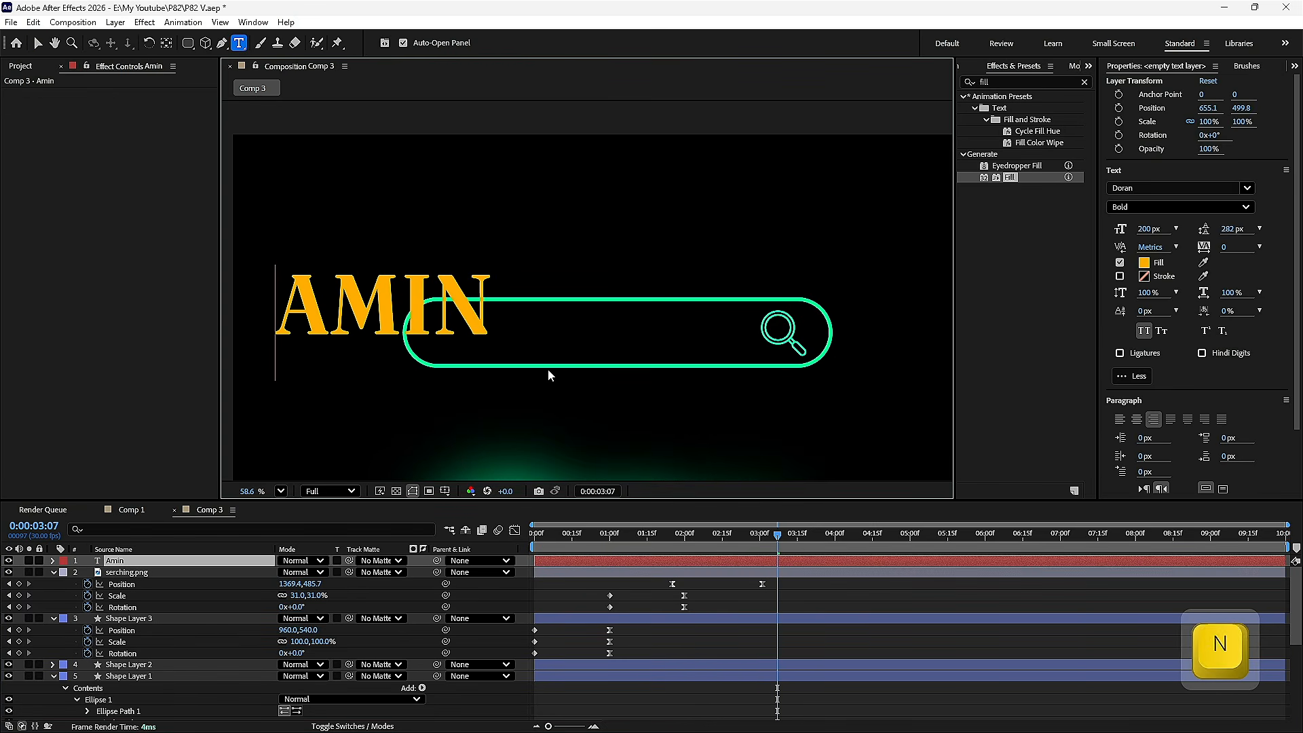
text( visuals)
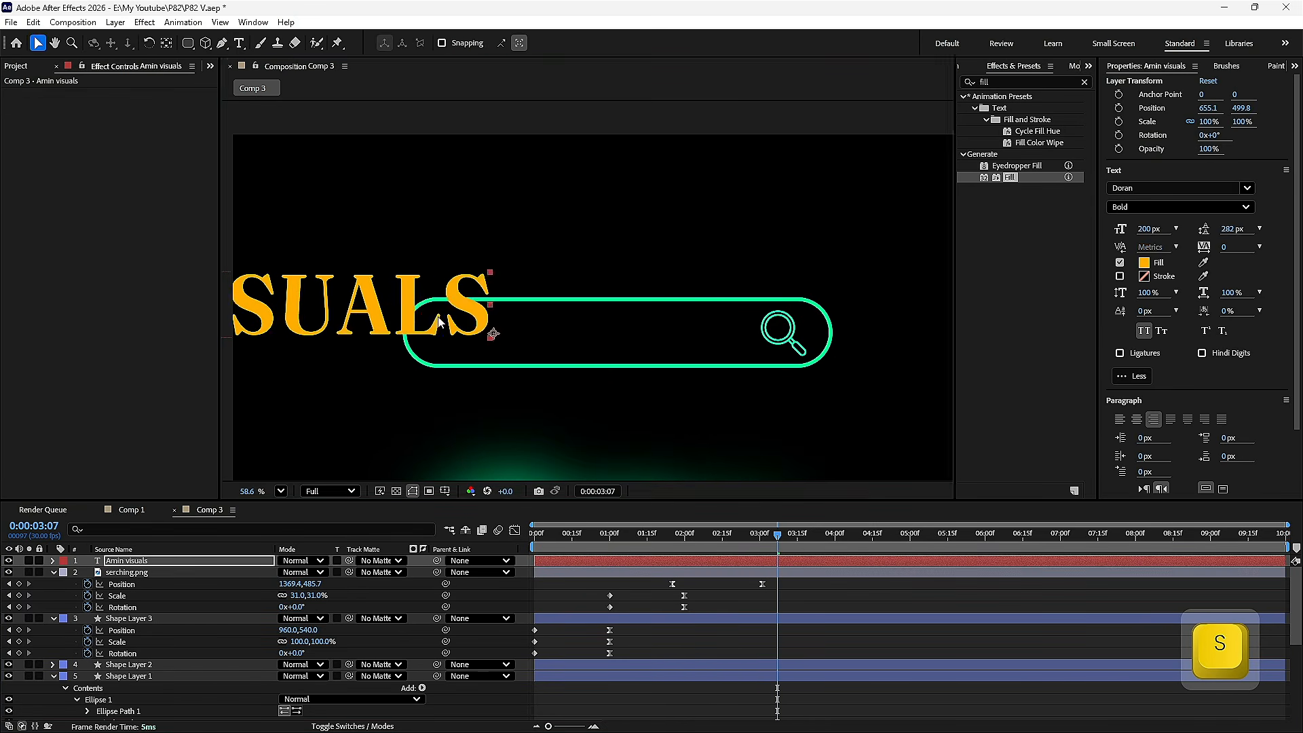
key(ctrl+Return)
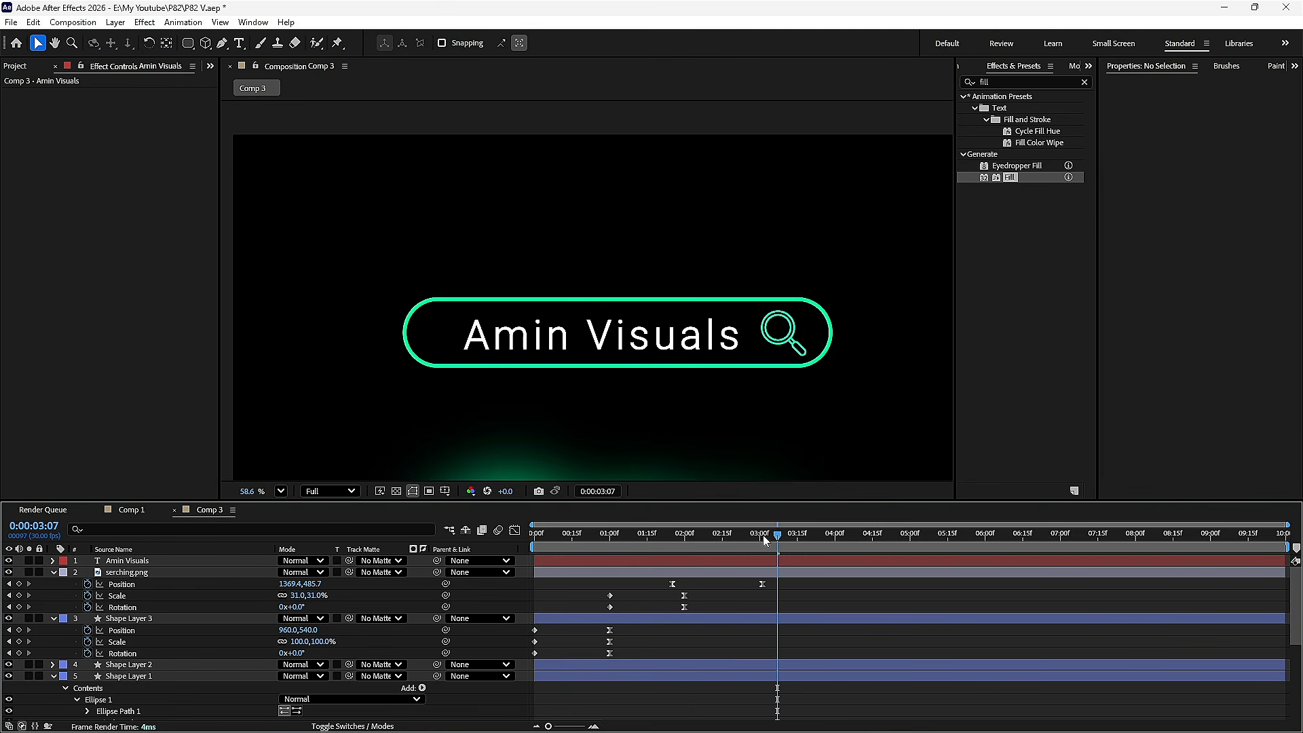
At 0:00:02:02, draw a rectangle about 786 by 167 px covering the text inside the search bar as a new shape layer.
drag(763, 535, 688, 539)
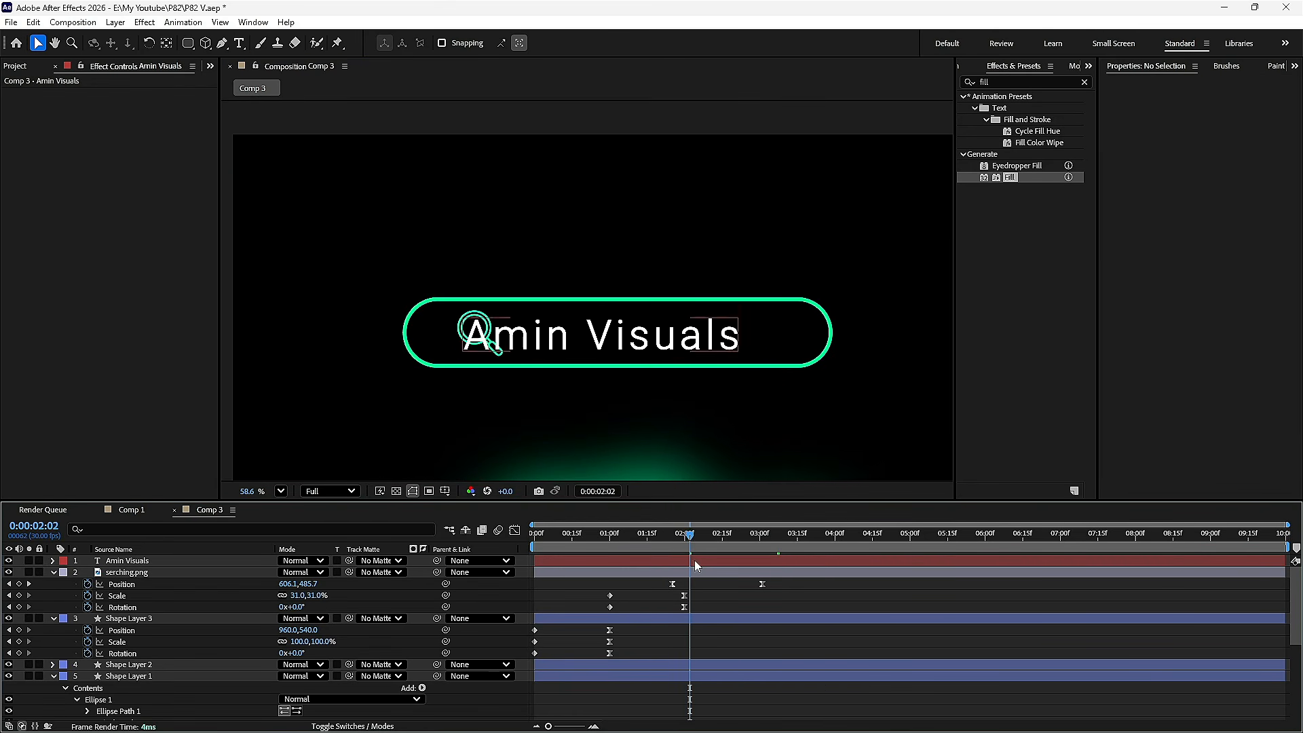
click(694, 560)
click(725, 601)
drag(194, 46, 235, 47)
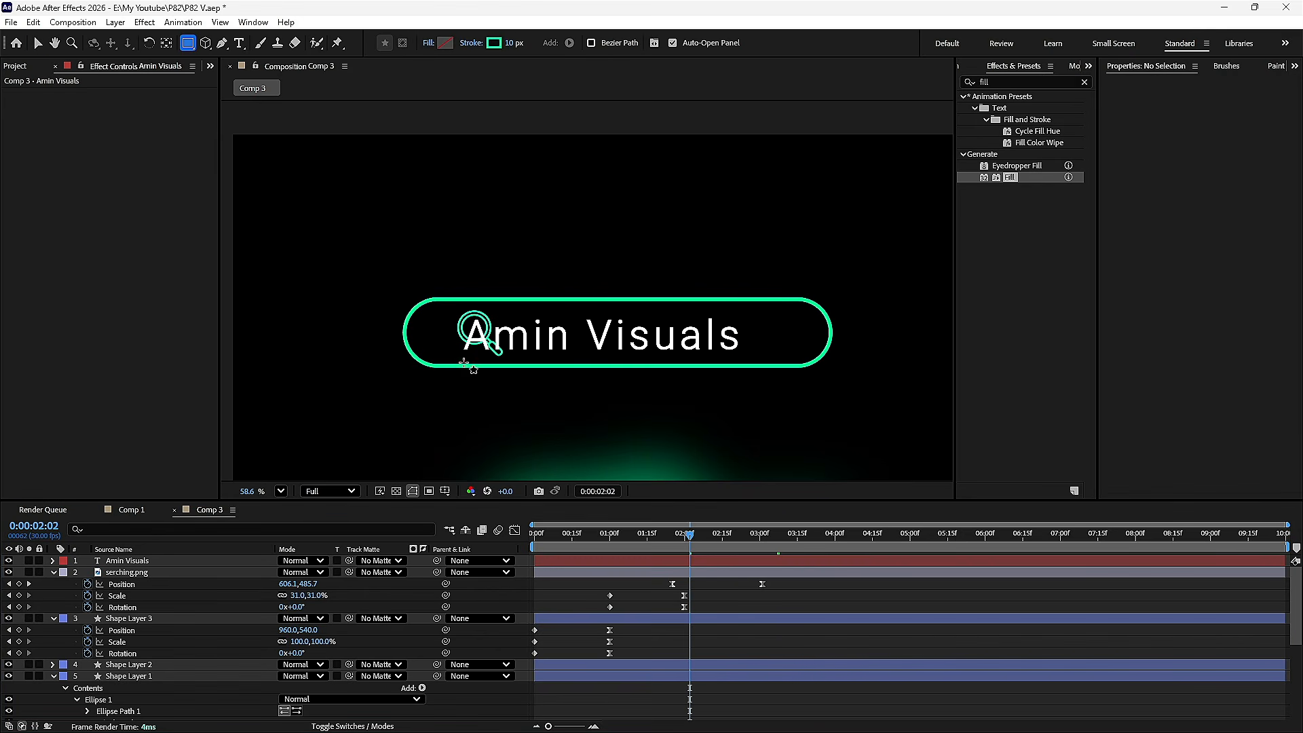
drag(454, 367, 767, 299)
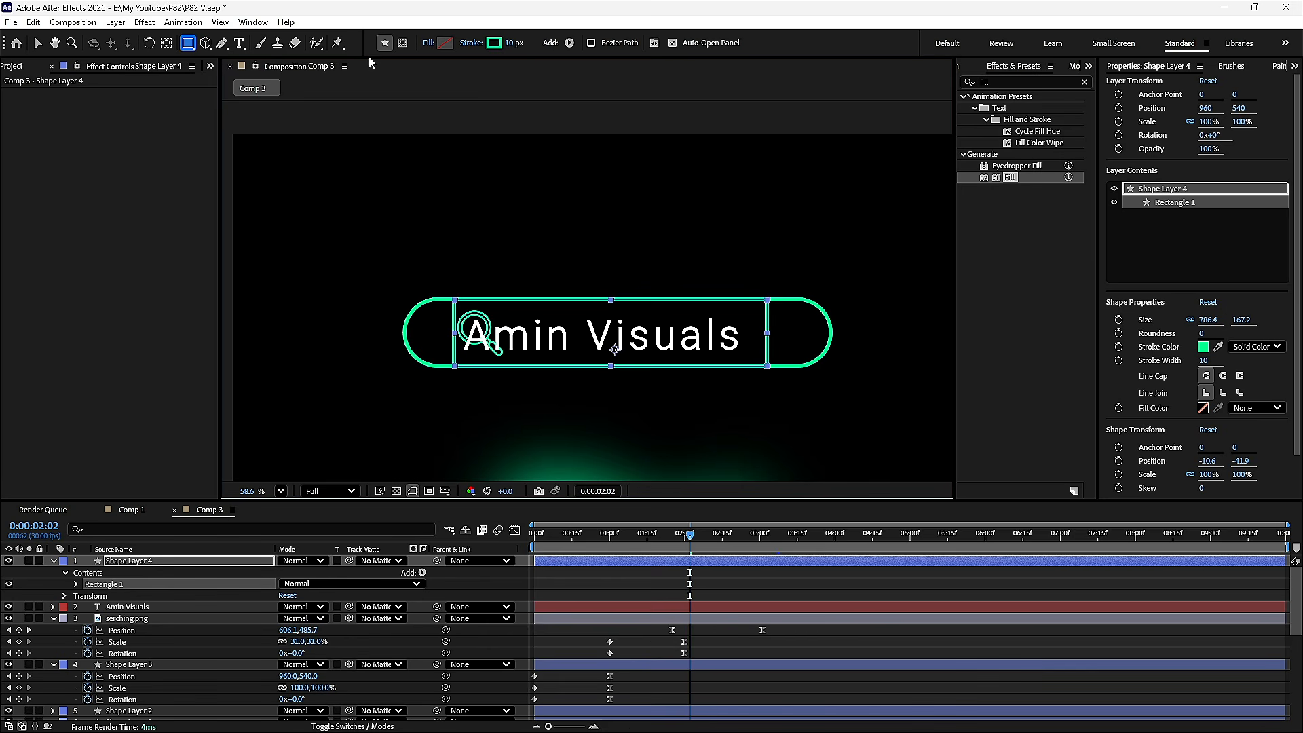
Give the rectangle a solid white fill and set its stroke to None.
click(445, 44)
click(572, 452)
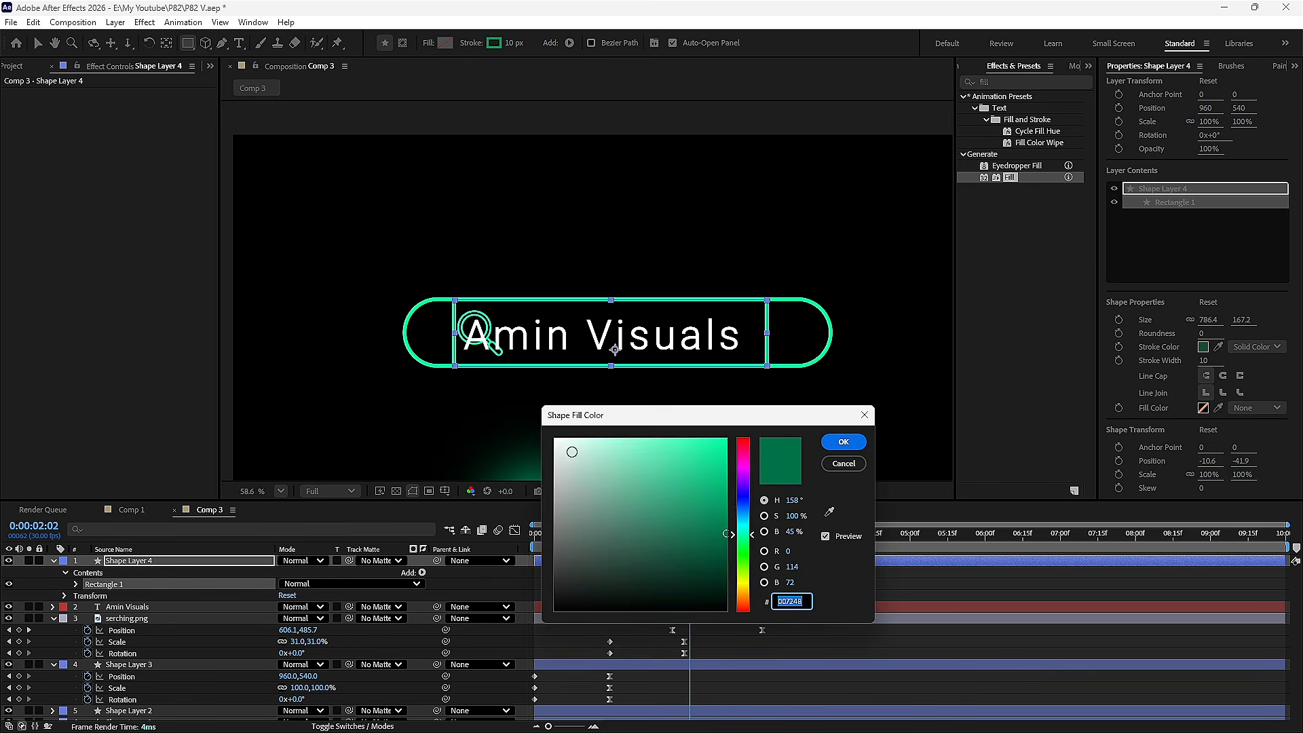
click(848, 442)
click(471, 43)
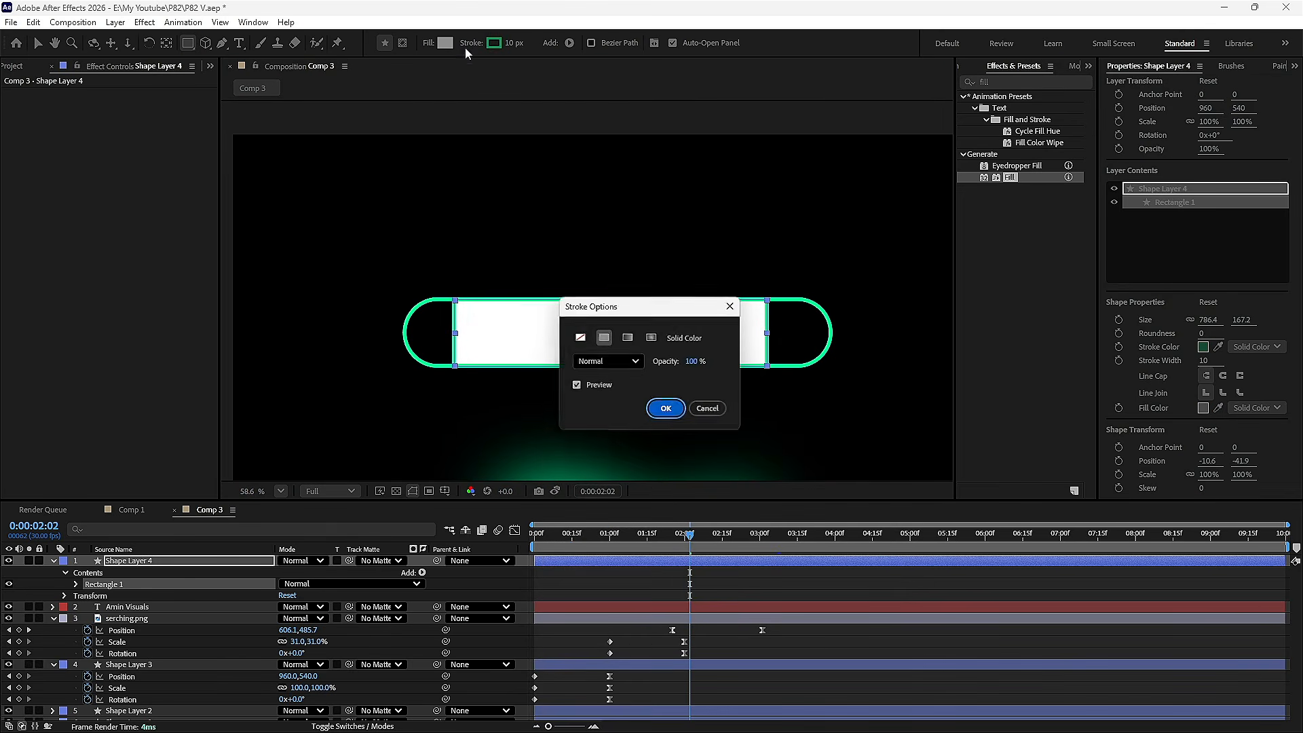
click(580, 338)
click(667, 409)
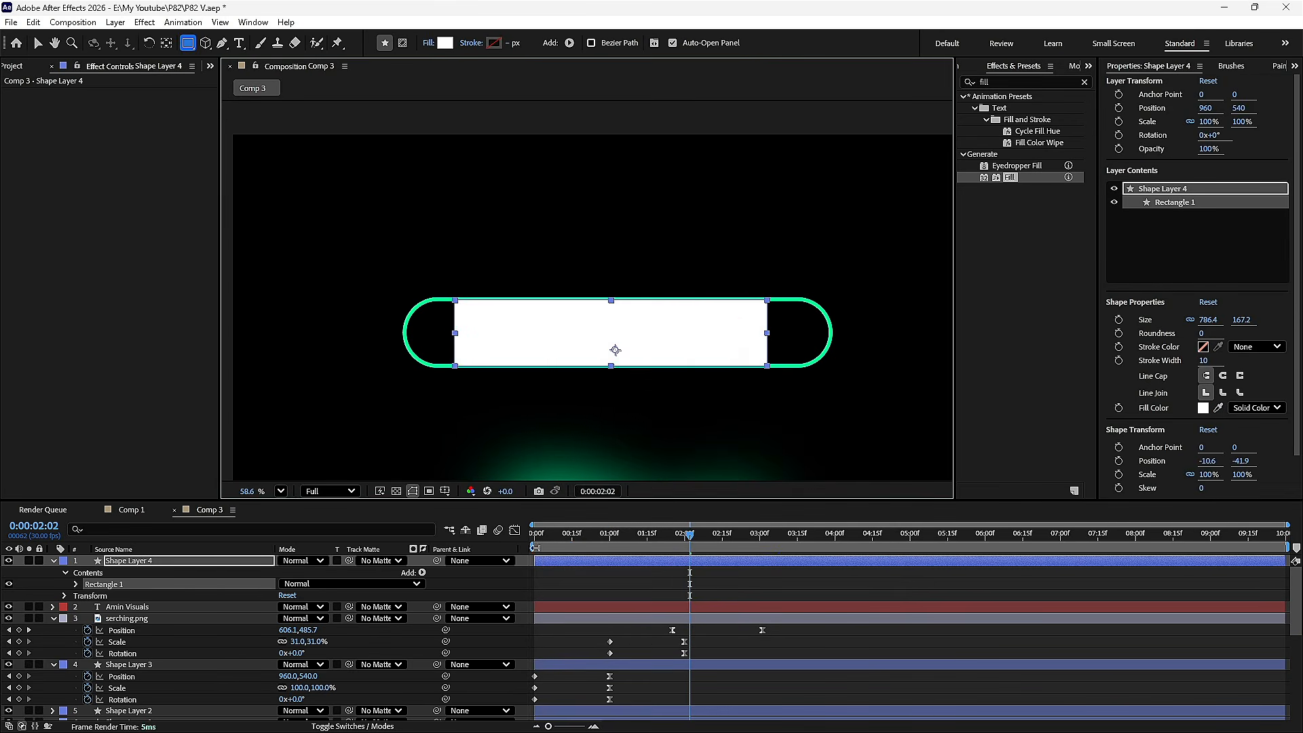
Set the Amin Visuals text layer's track matte to the rectangle layer, Shape Layer 4.
click(210, 564)
click(343, 608)
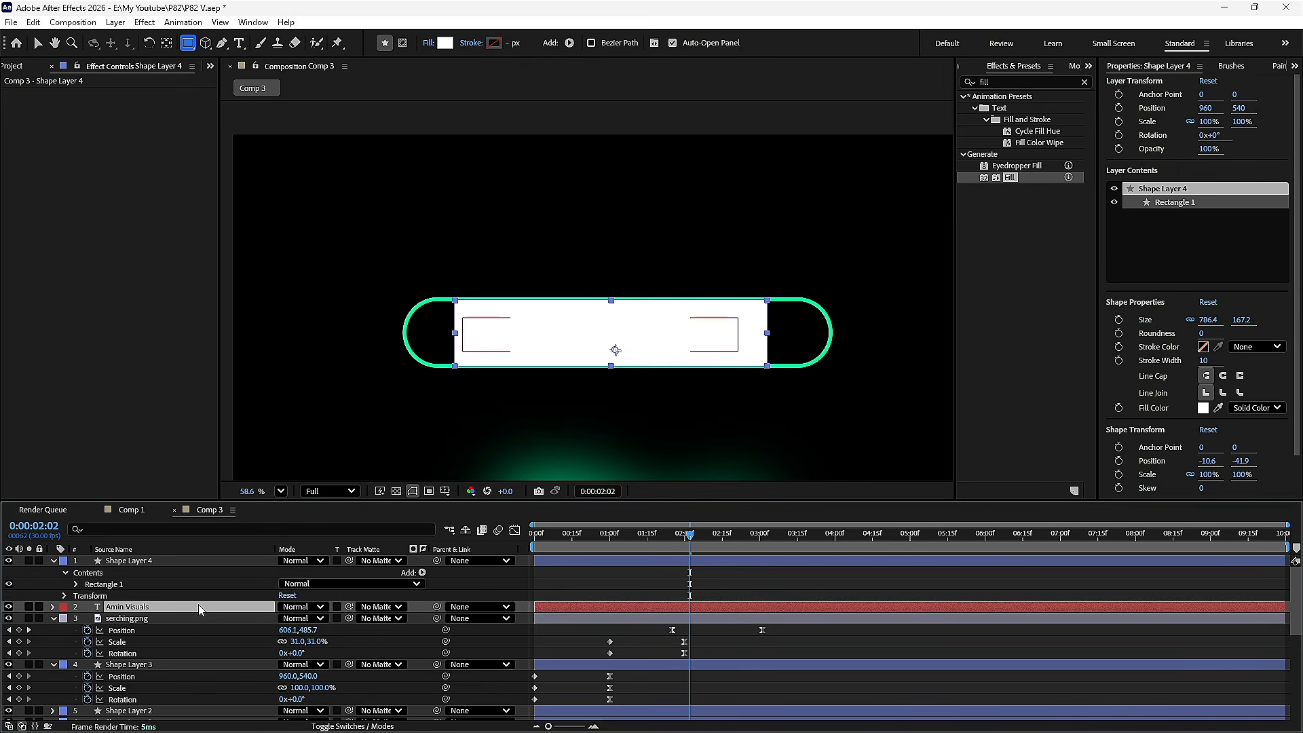
drag(212, 581, 178, 563)
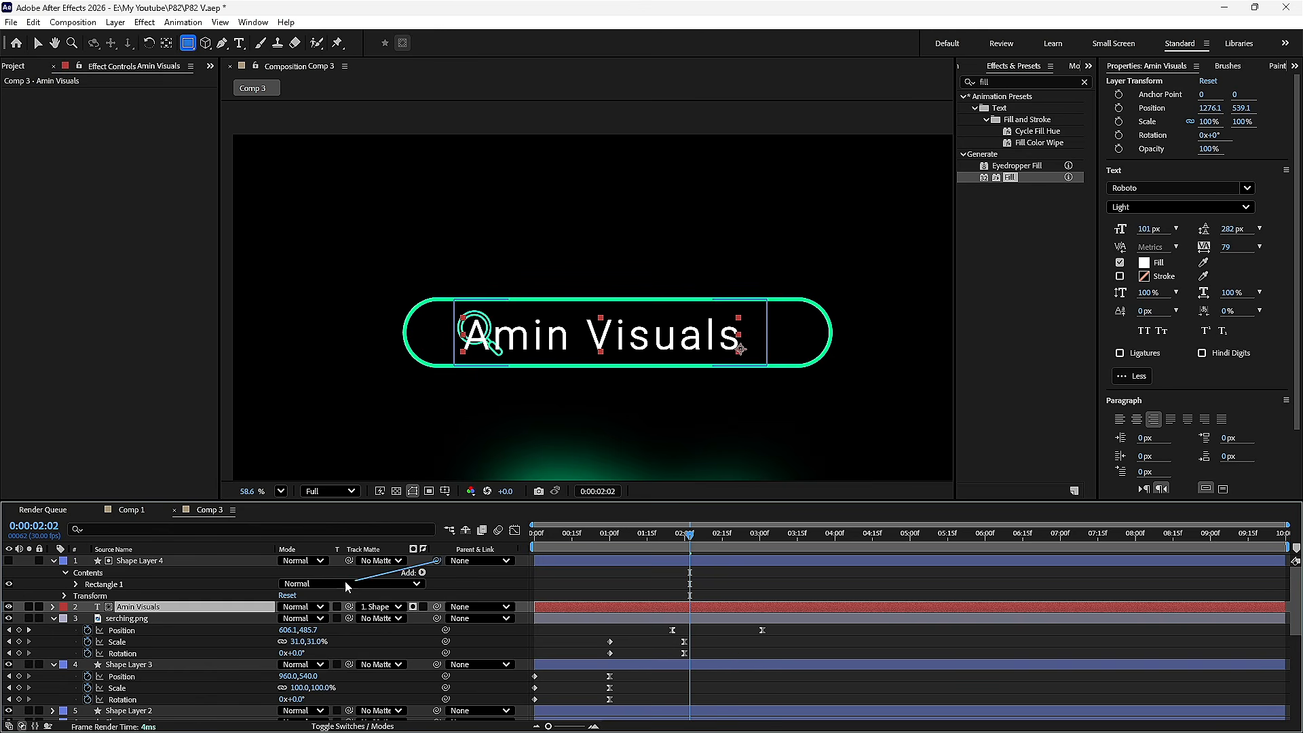
Try to parent the rectangle matte to serching.png at 0:00:02:02, preview it, and undo the parenting.
drag(346, 585, 175, 620)
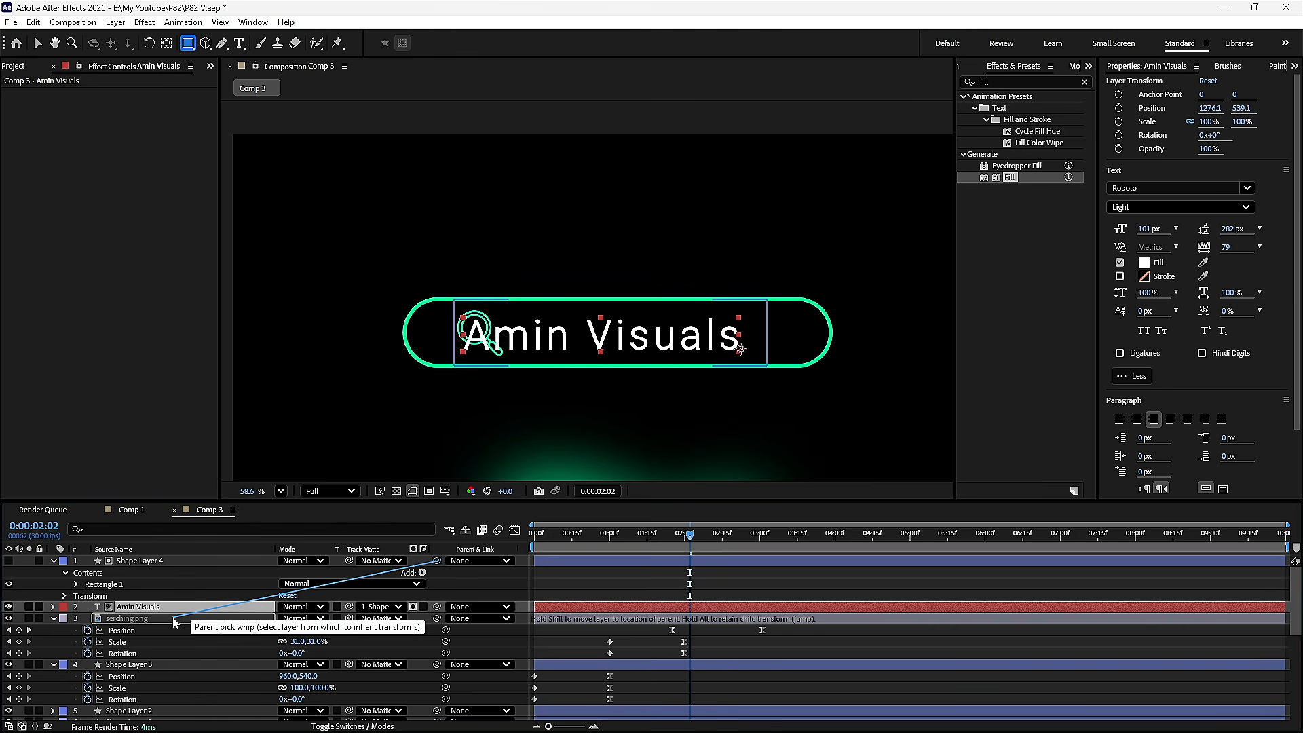
drag(174, 621, 175, 620)
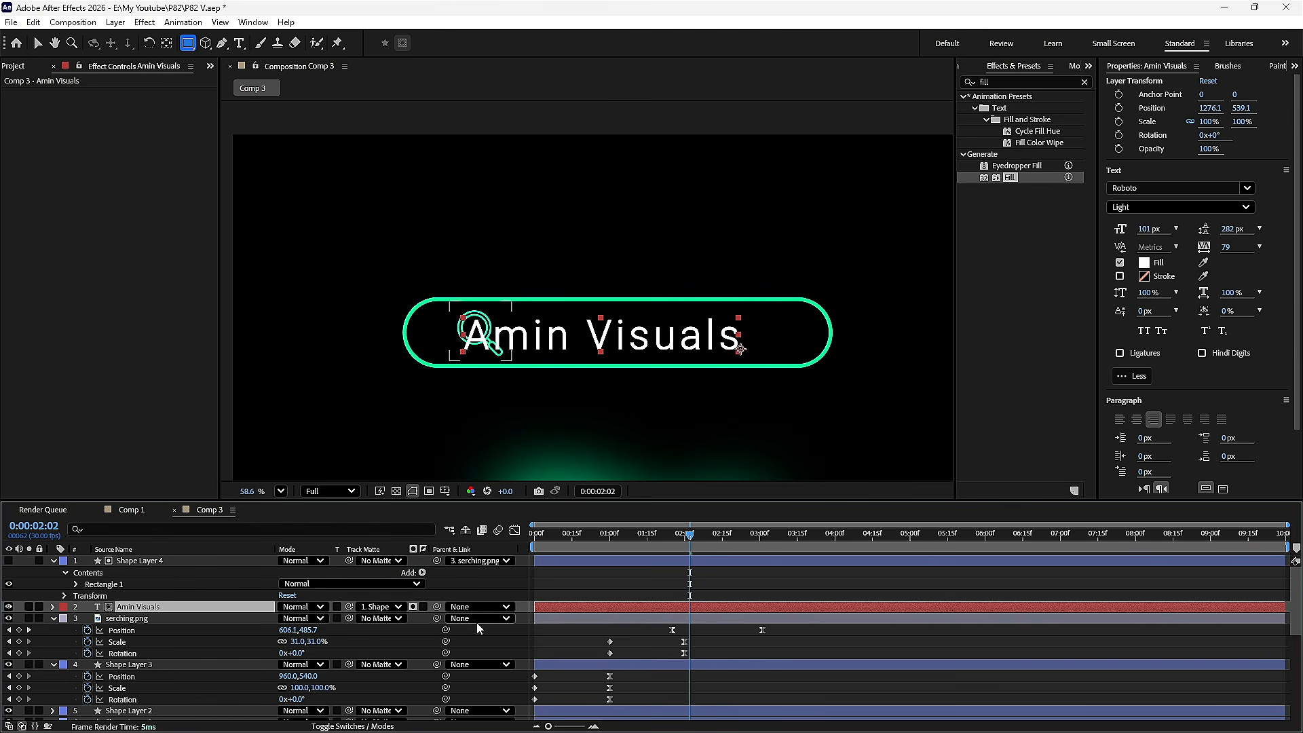
key(space)
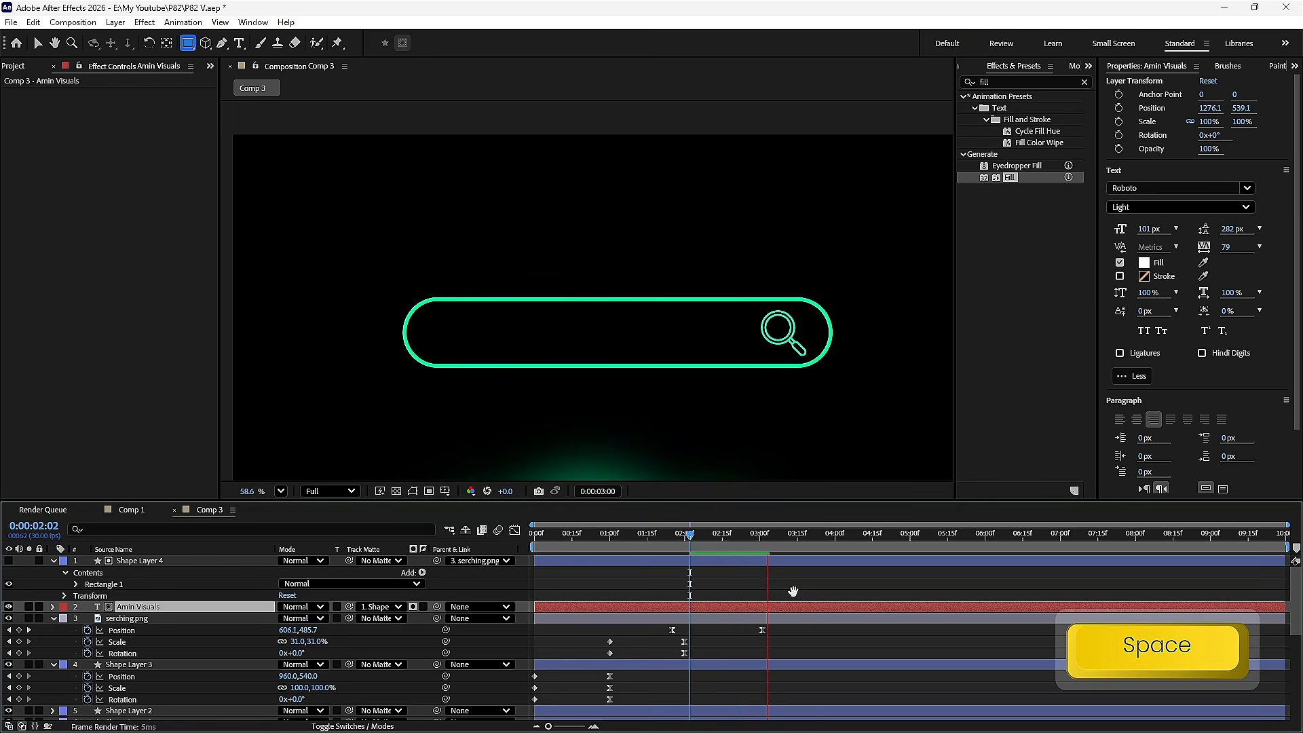
drag(771, 543, 709, 573)
key(ctrl+z)
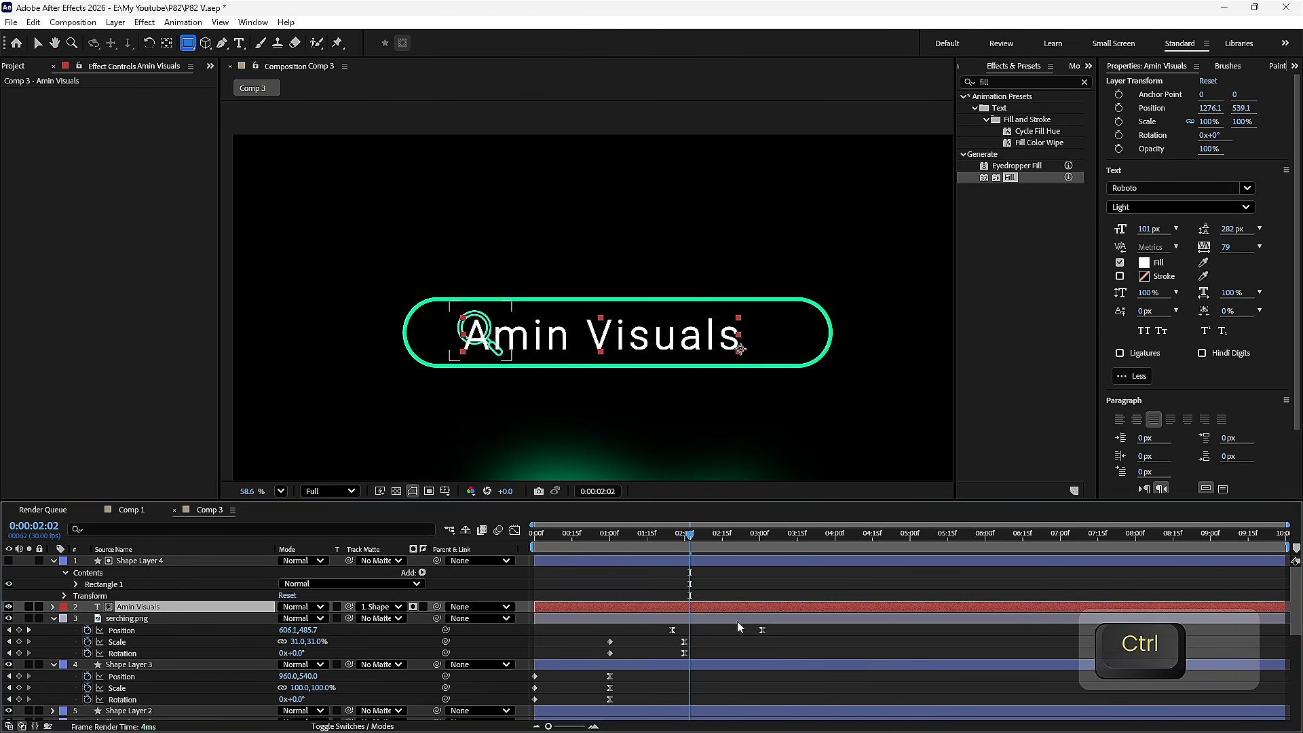
key(ctrl+z)
Parent the rectangle matte to serching.png at 0:00:03:01, and trim the matte layer's start to 0:00:01:24.
drag(689, 530, 768, 575)
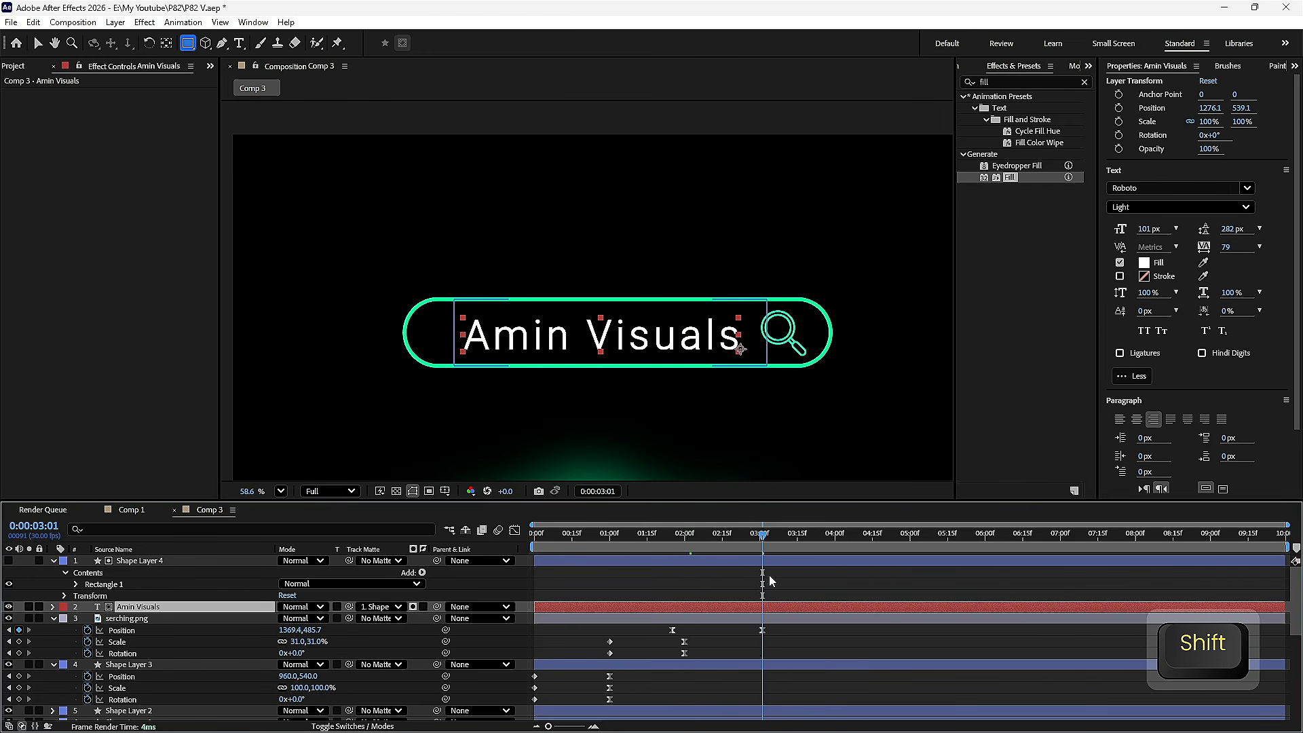
drag(436, 561, 184, 623)
drag(763, 535, 671, 553)
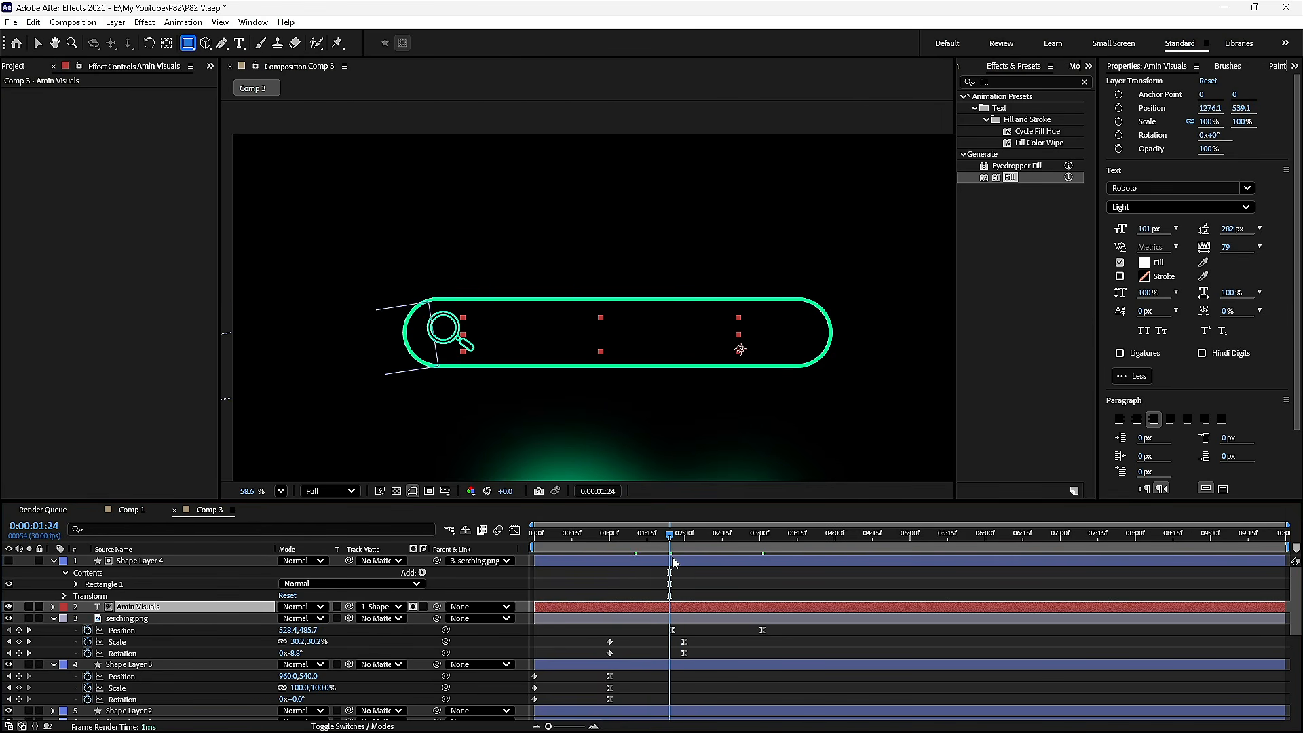
click(674, 562)
key(alt+bracketleft)
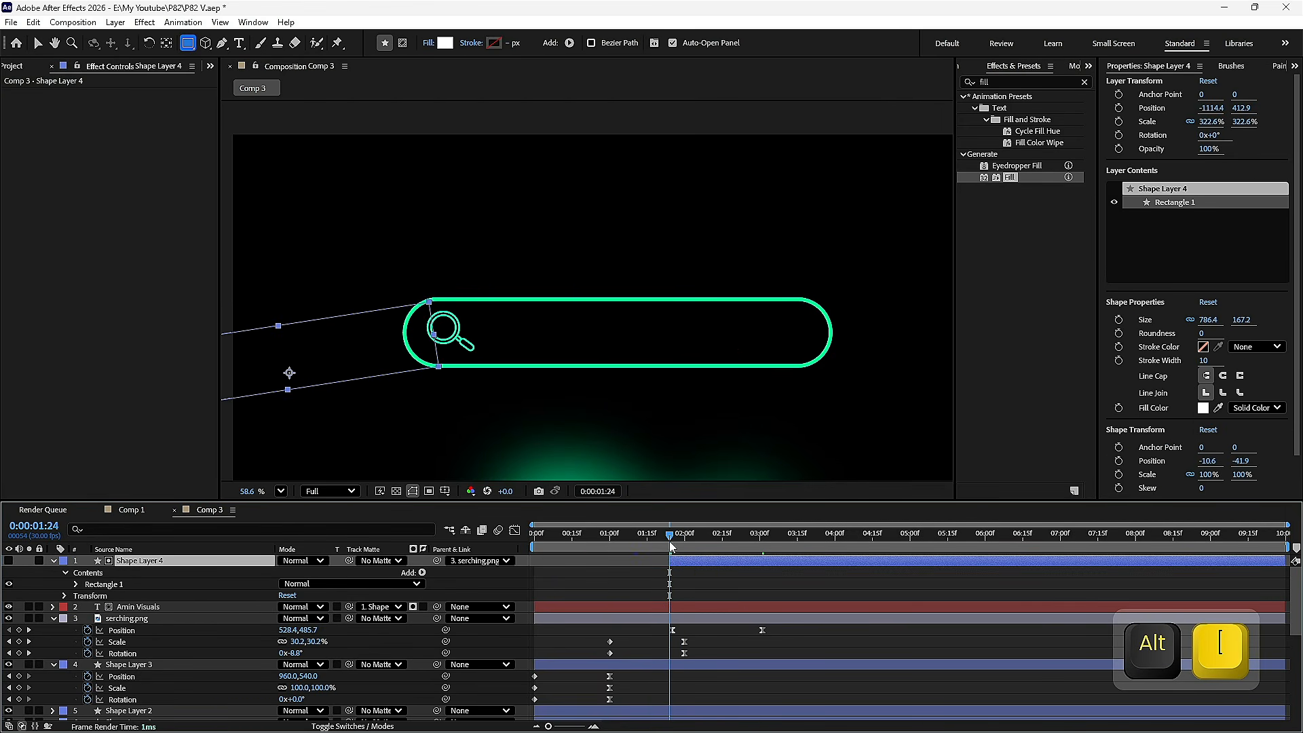
Preview the text reveal behind the moving icon several times from between 1 and 2 seconds.
drag(669, 540, 610, 542)
key(space)
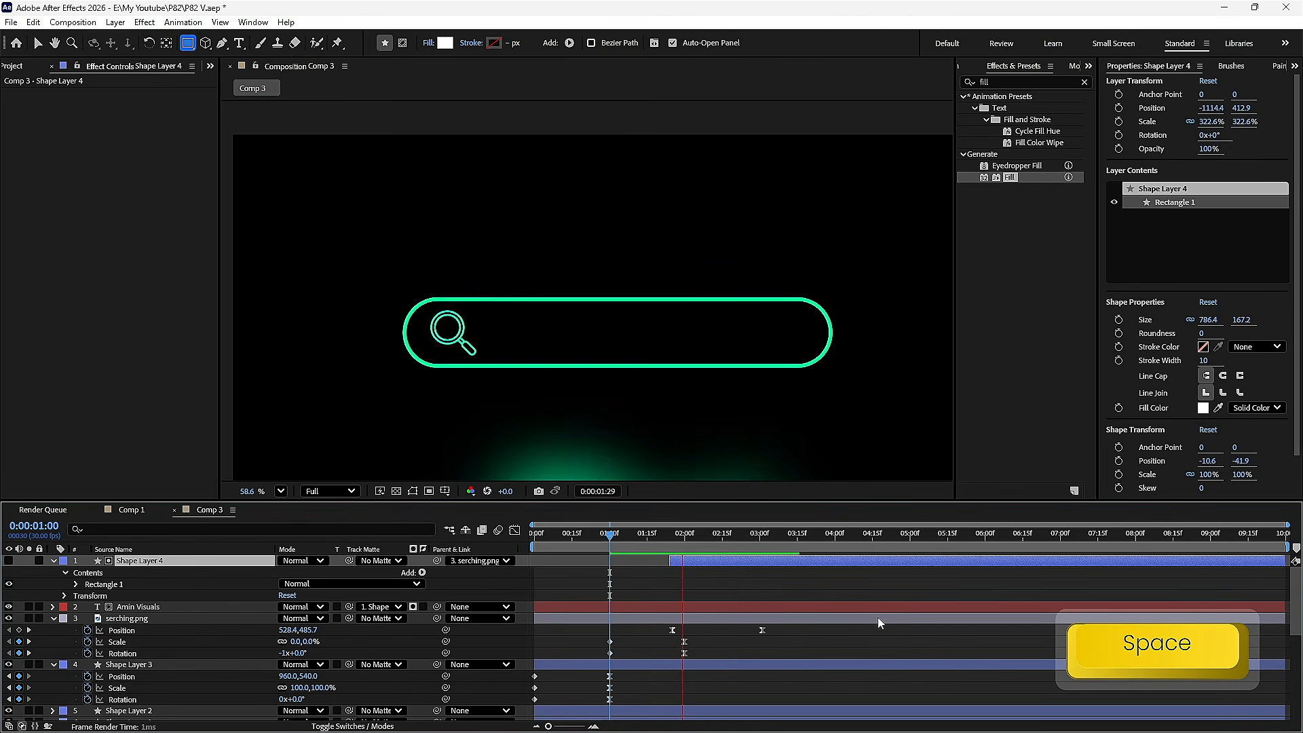
drag(719, 534, 631, 557)
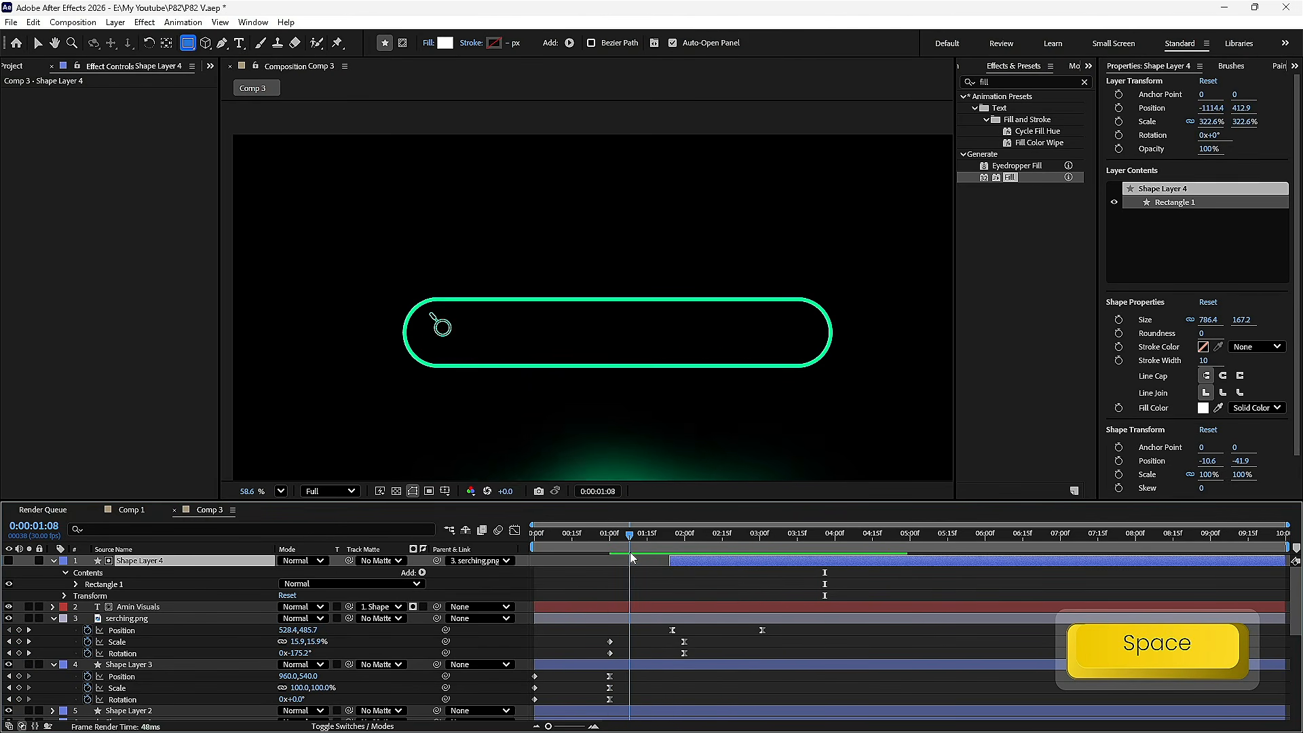
key(space)
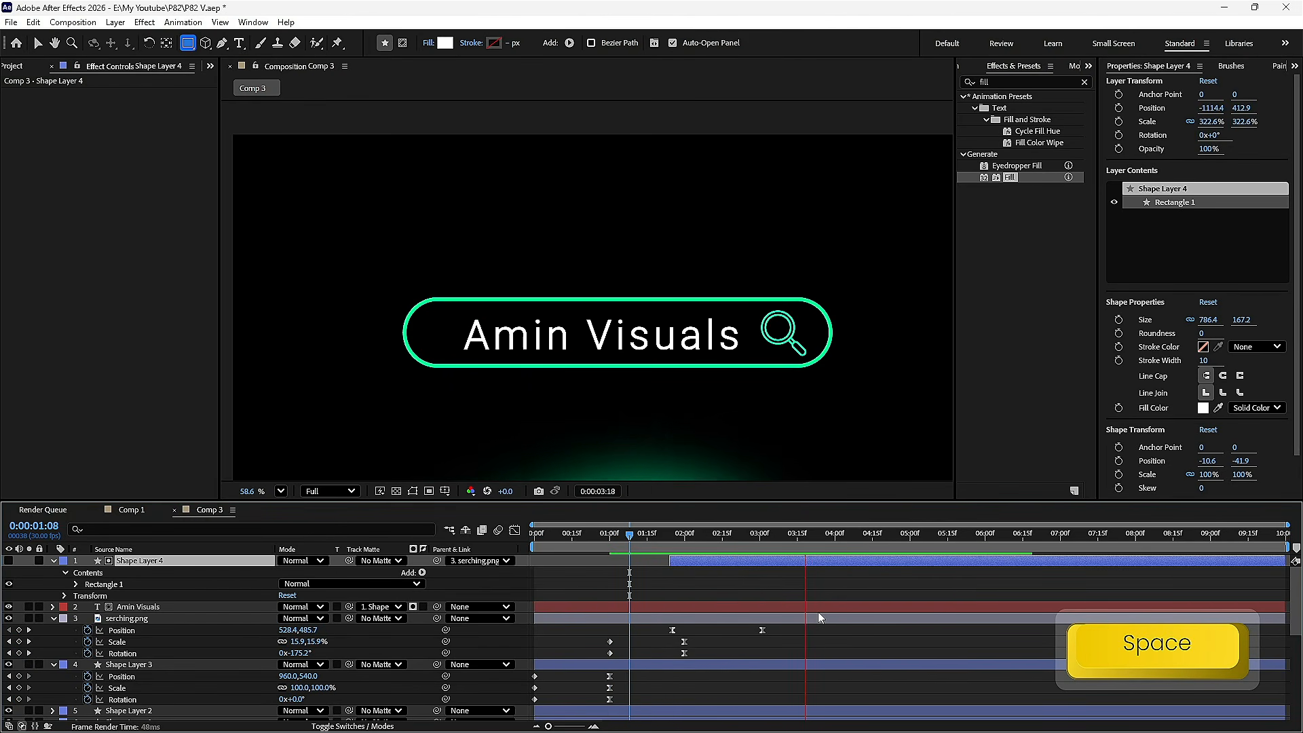
drag(733, 538, 662, 541)
key(space)
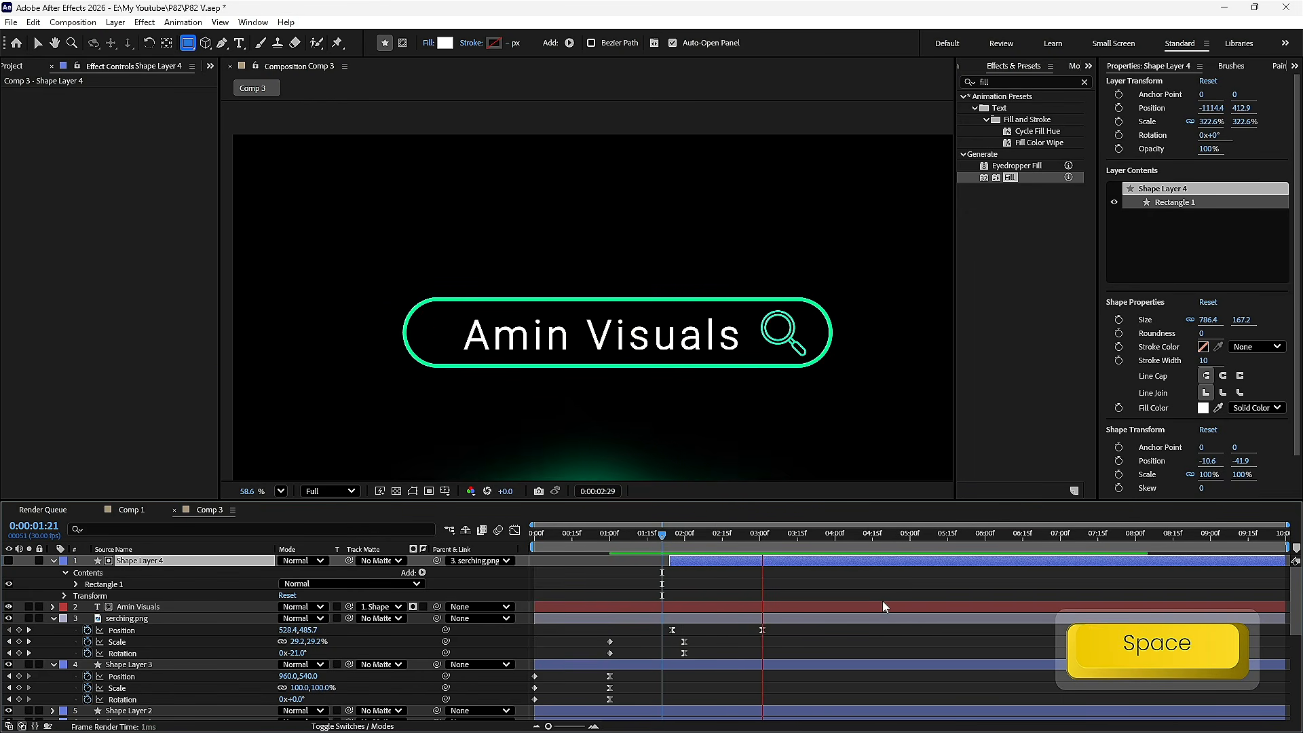
key(space)
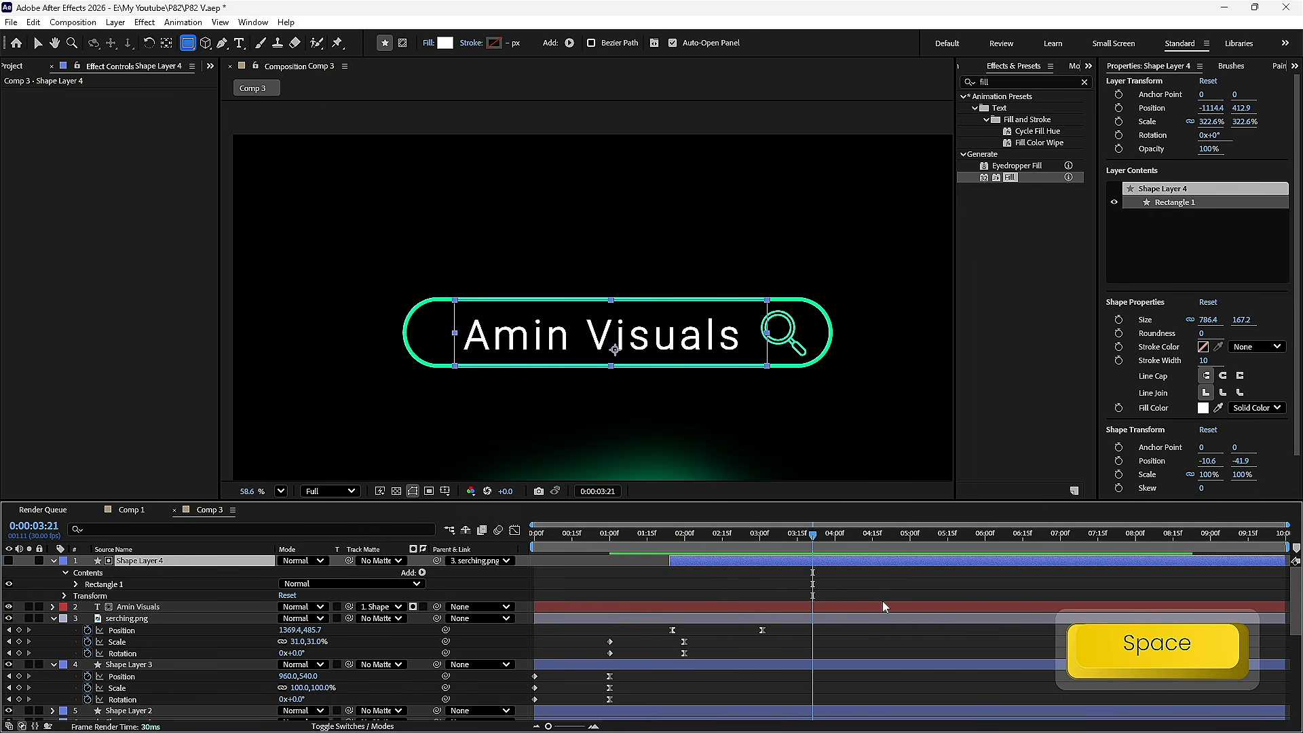
Collapse Shape Layer 4 and add a null object to the composition.
right_click(753, 577)
click(744, 588)
right_click(747, 584)
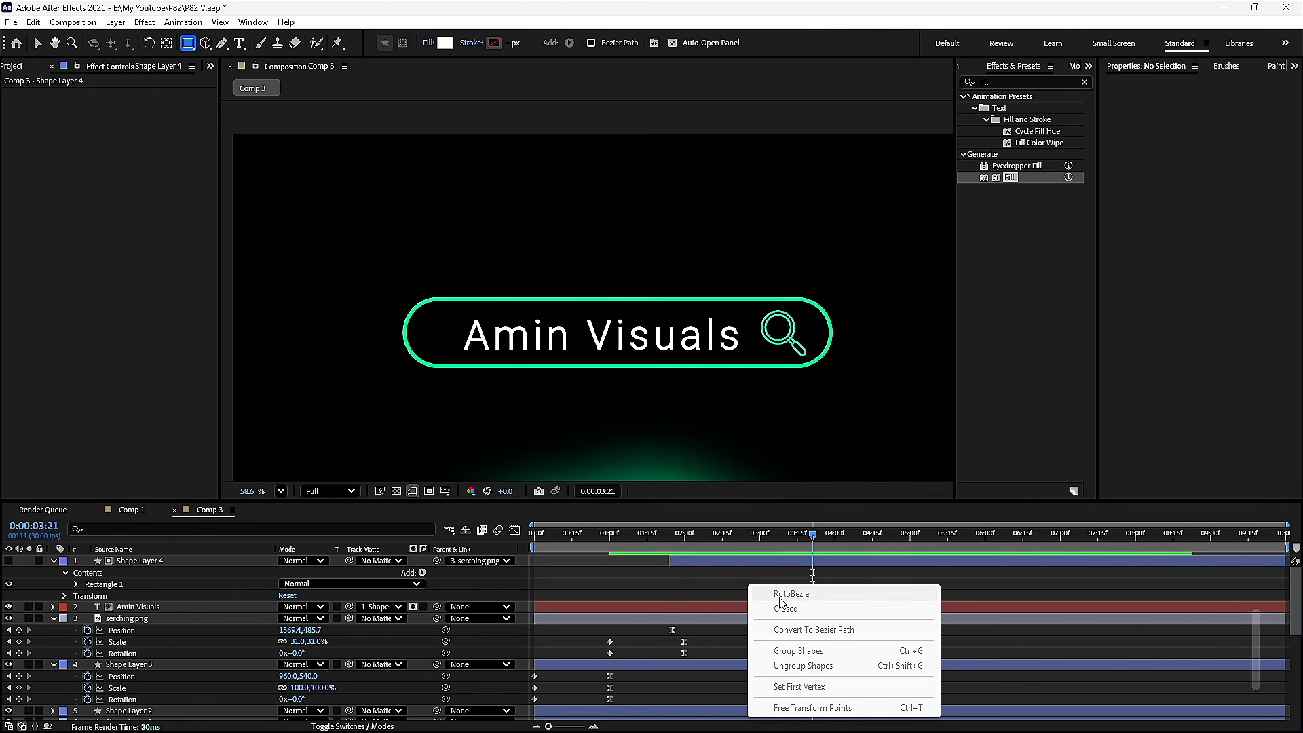
click(668, 594)
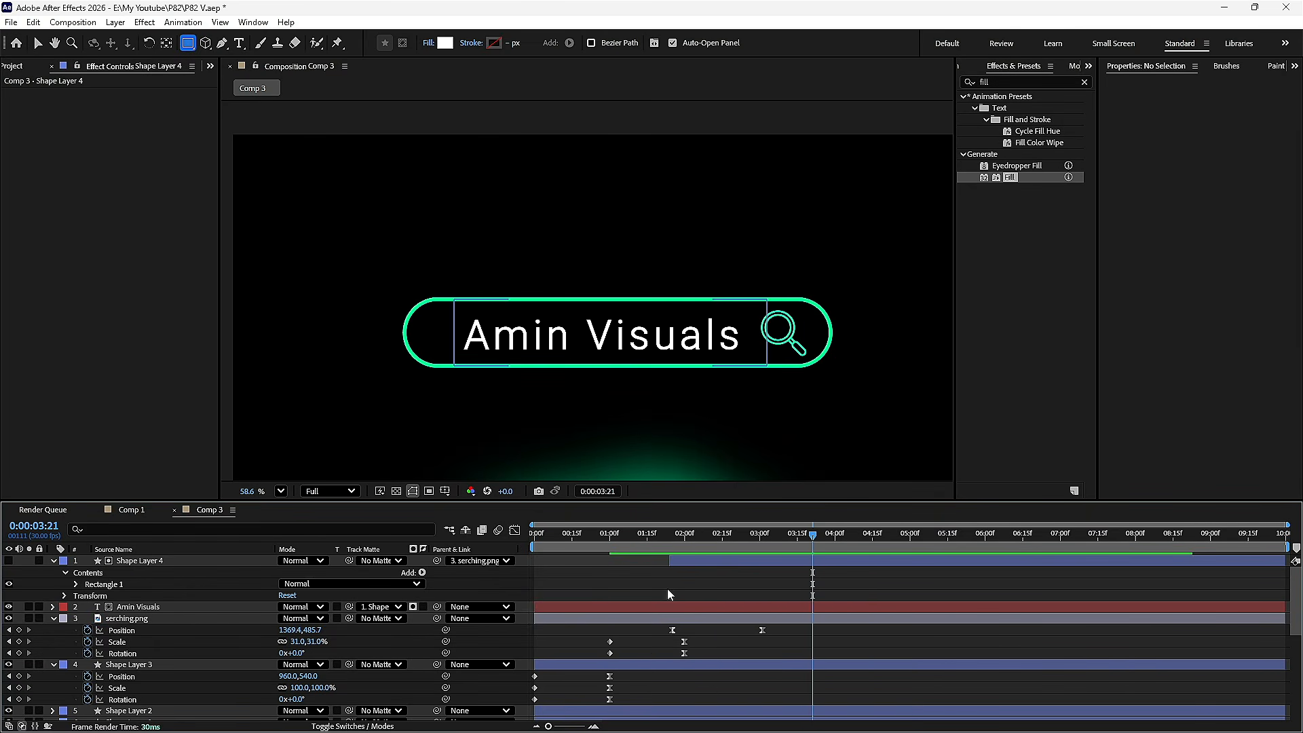
click(54, 560)
right_click(819, 416)
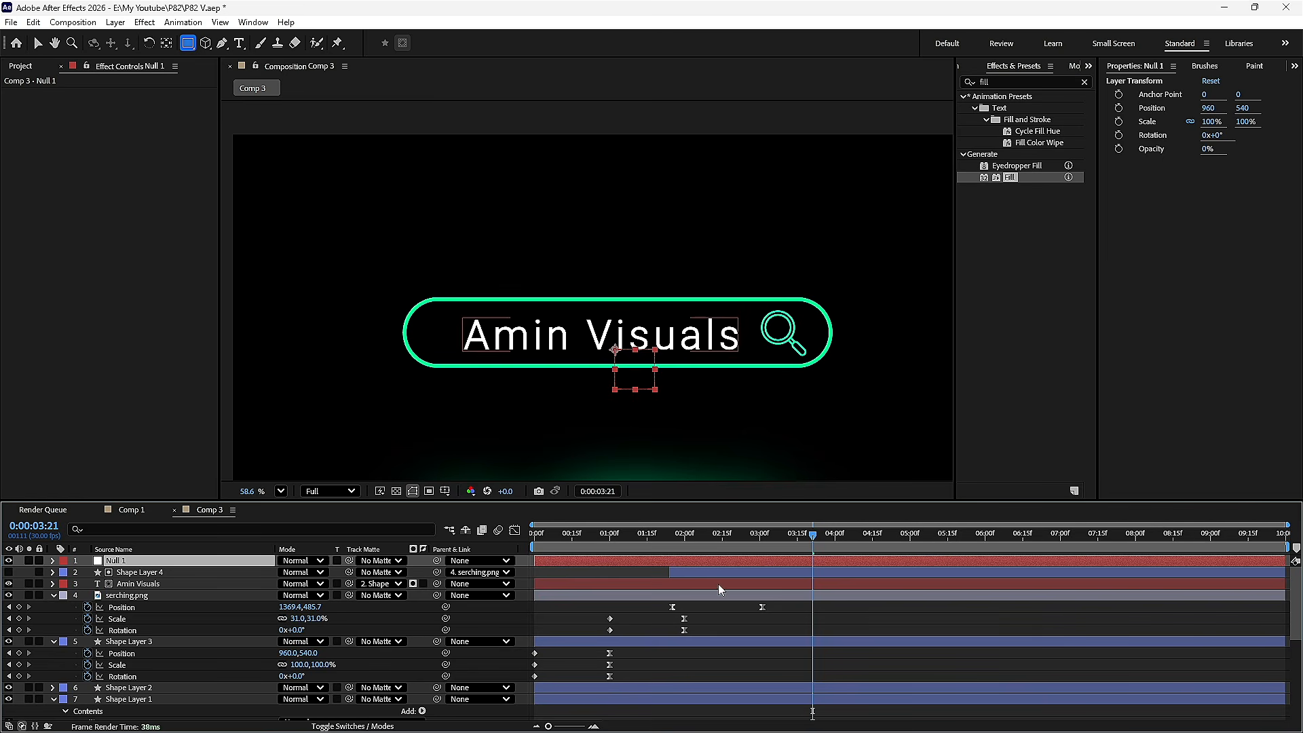
Parent the text layer and the serching.png layer to Null 1.
click(718, 581)
click(722, 569)
ctrl+click(708, 586)
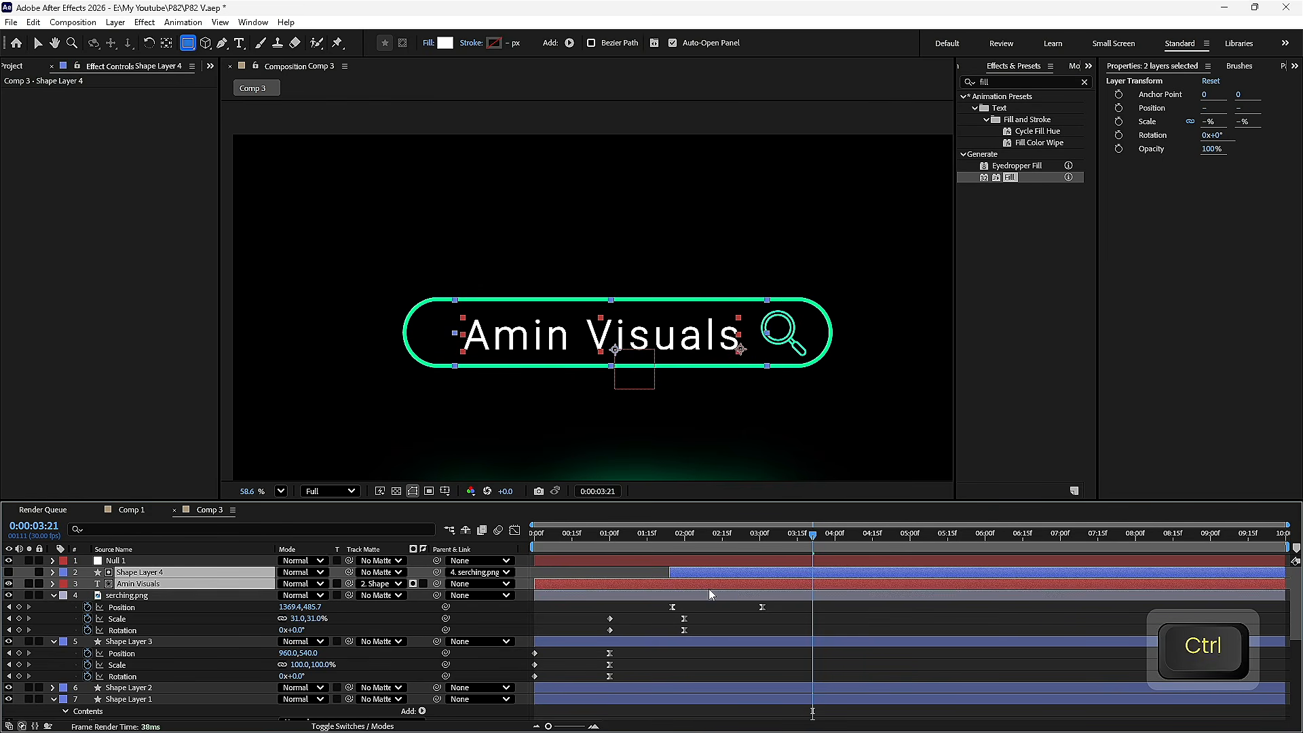
ctrl+click(709, 592)
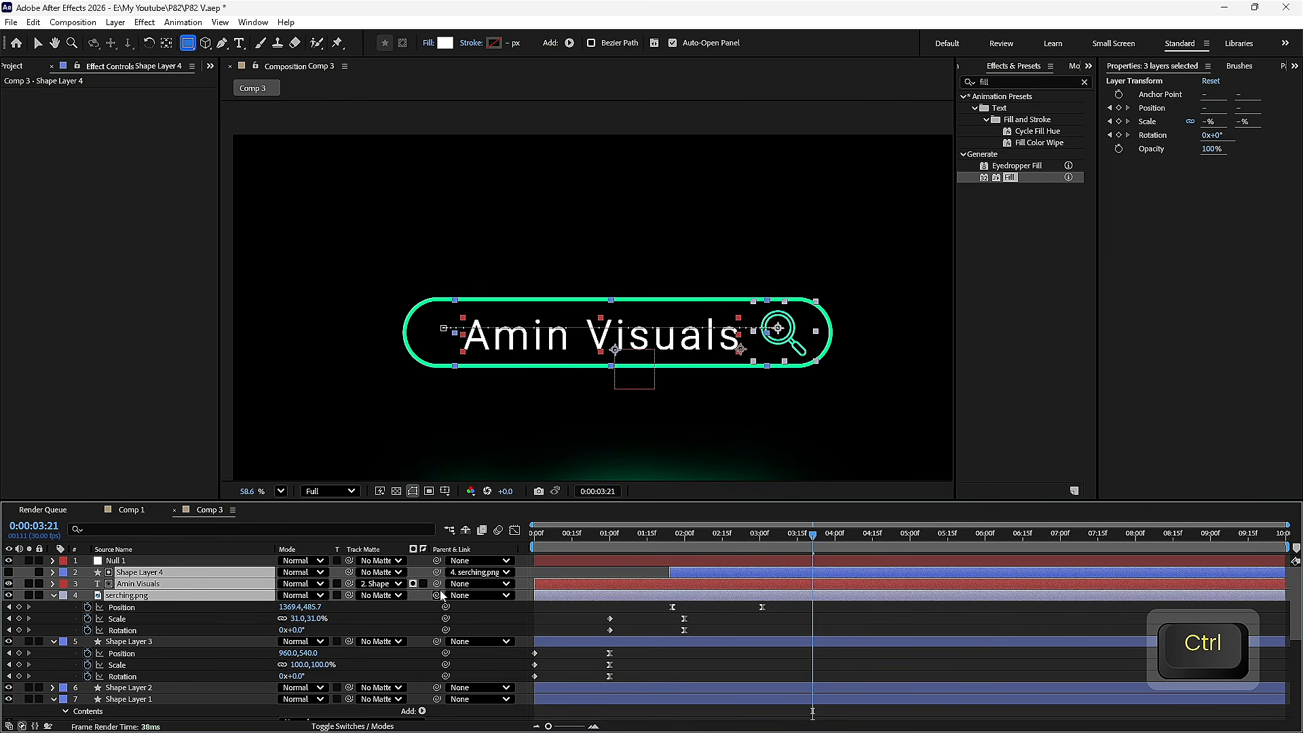
ctrl+click(228, 576)
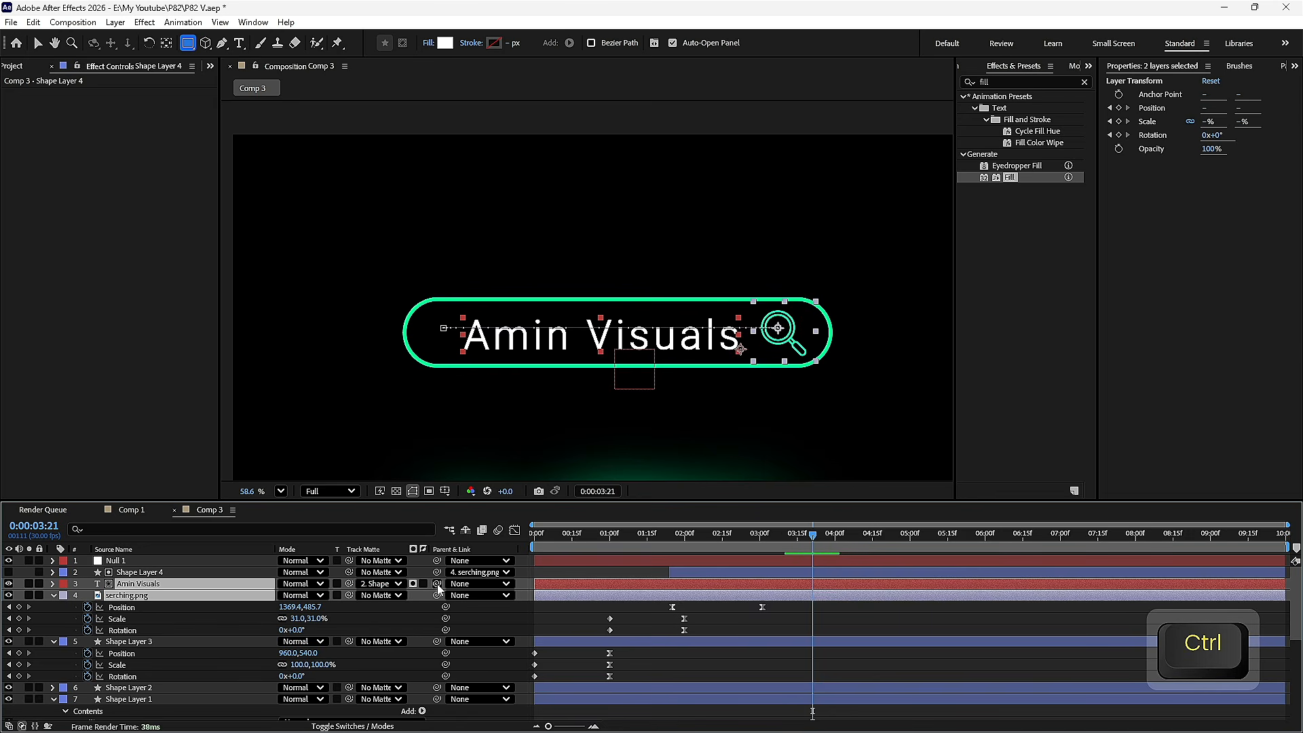
drag(437, 584, 231, 565)
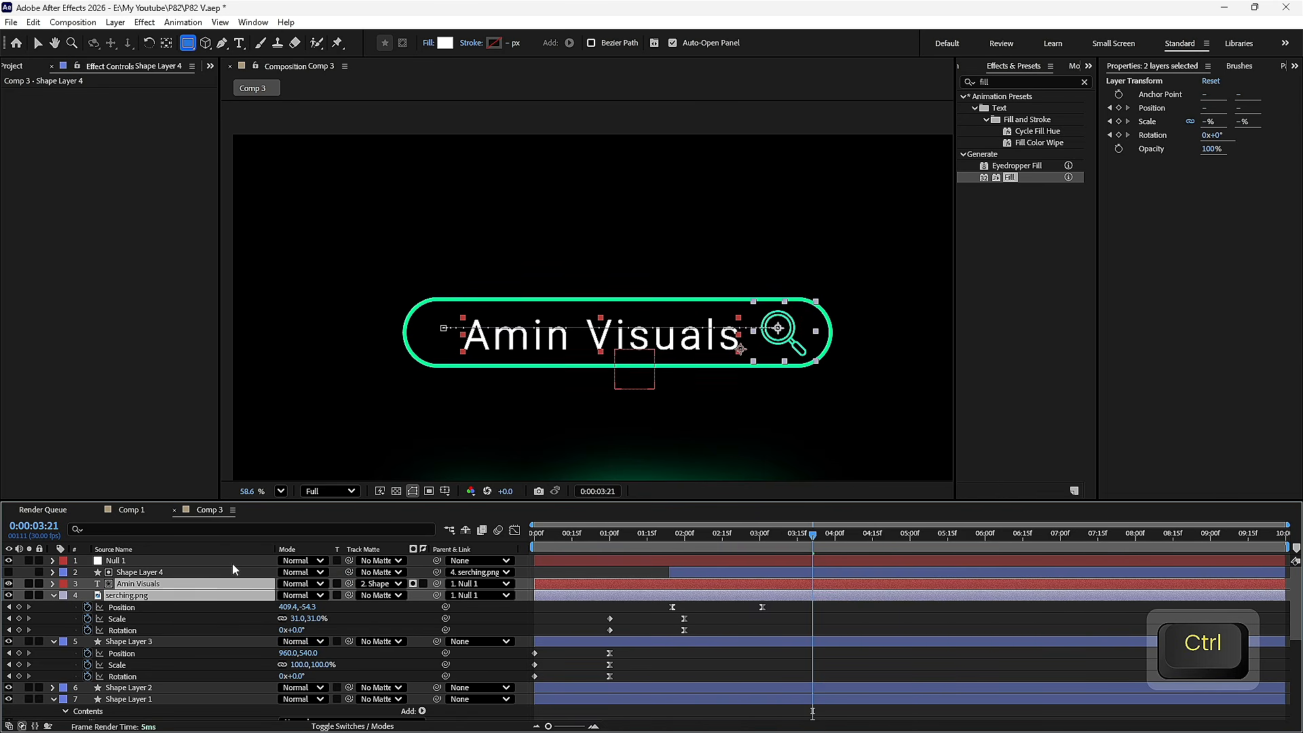
Start Position and Scale keyframes on Null 1 at 0:00:01:25.
click(222, 563)
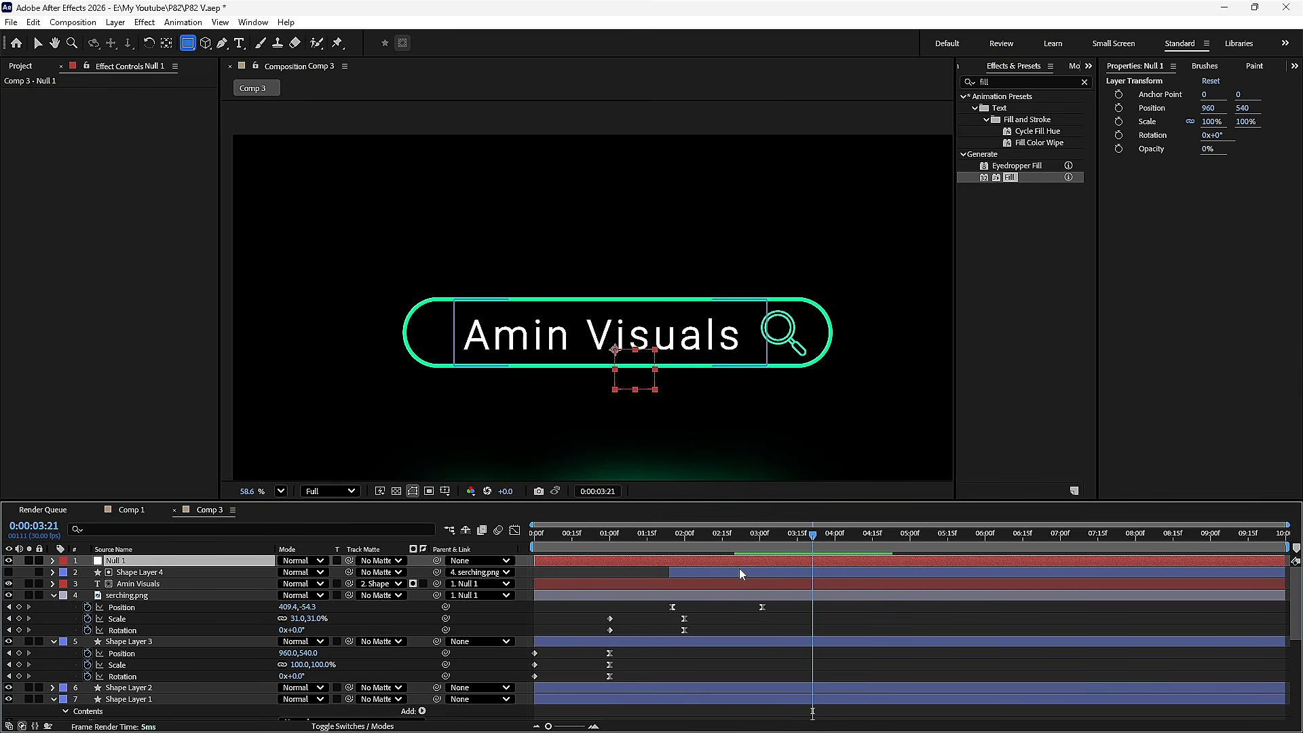
drag(754, 535, 671, 565)
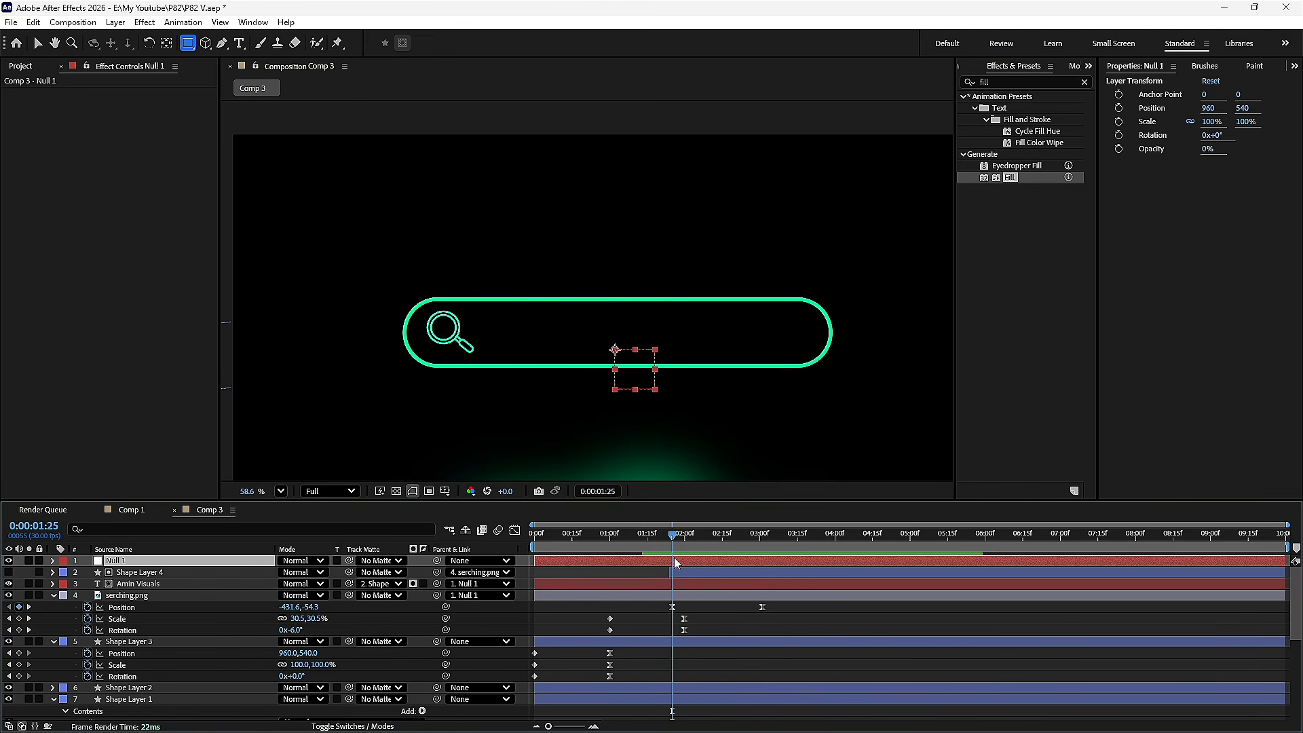
key(s)
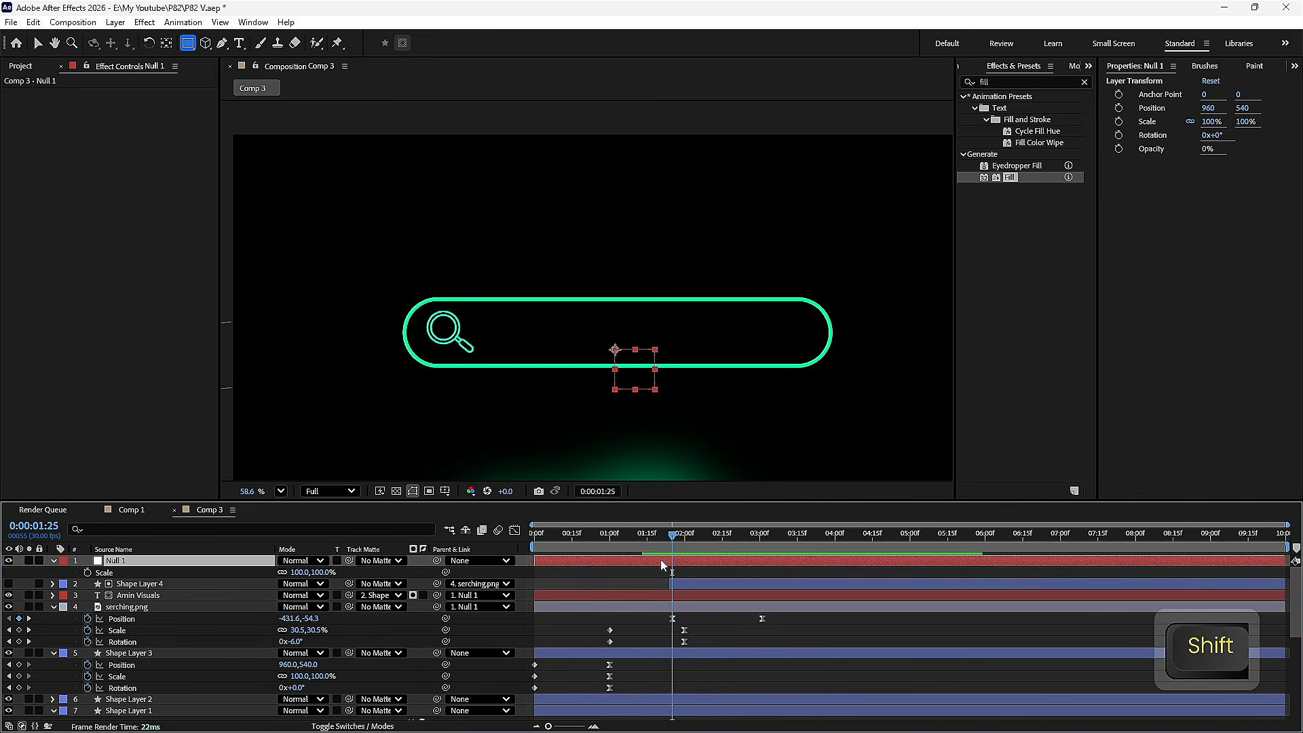
key(shift+p)
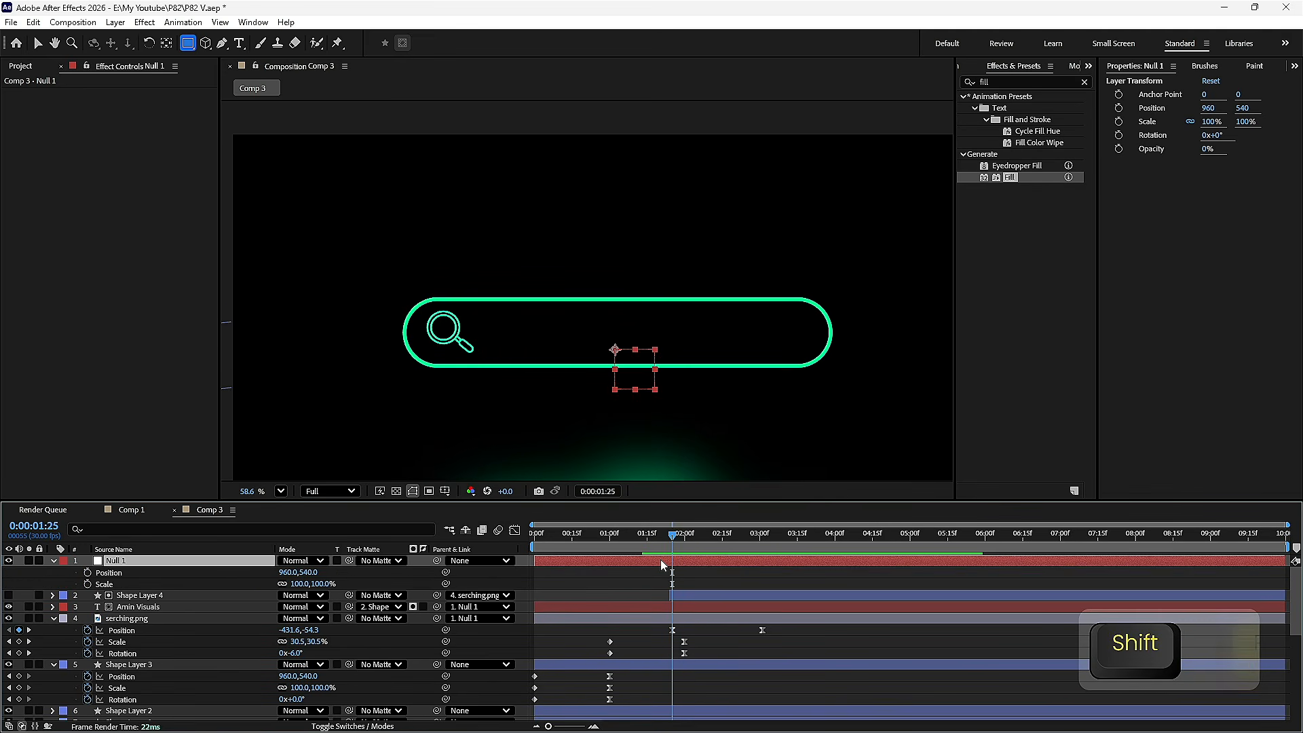
click(87, 572)
click(87, 584)
scroll(681, 584, up, 5)
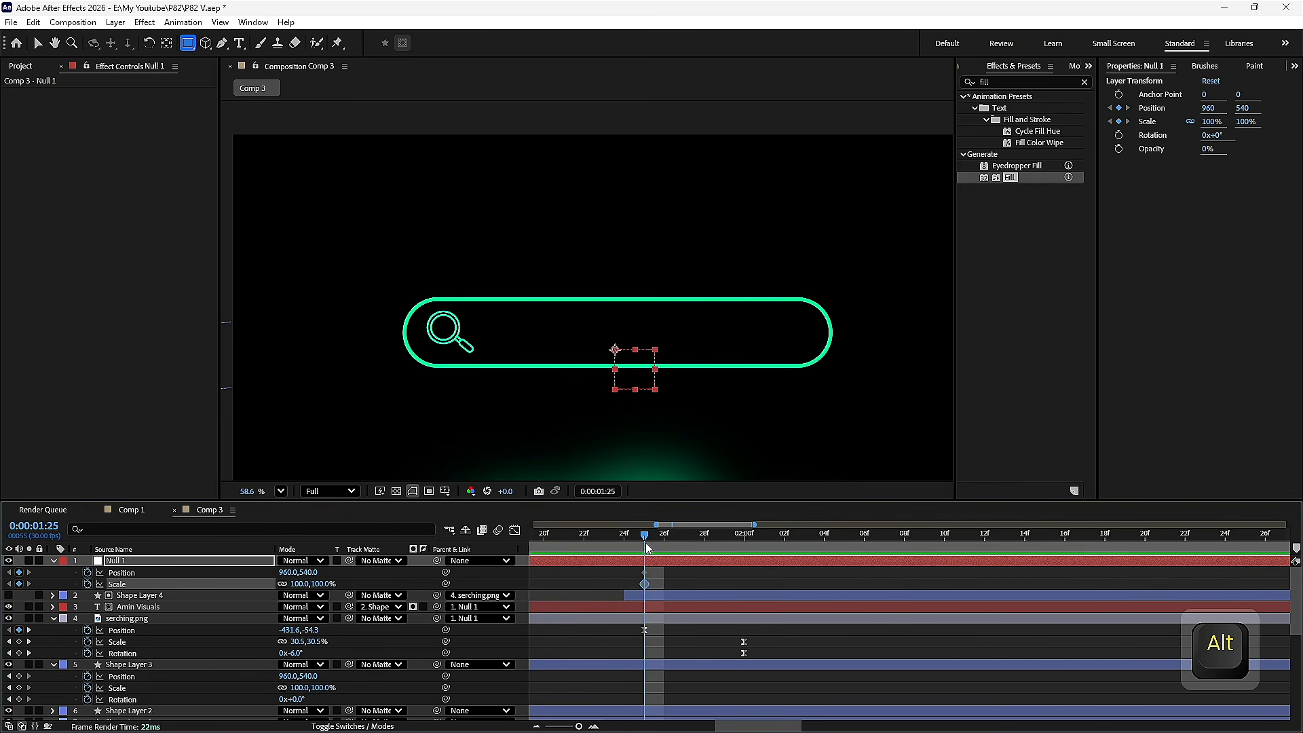
drag(645, 547, 665, 547)
drag(313, 585, 333, 585)
key(ctrl+z)
drag(663, 536, 646, 536)
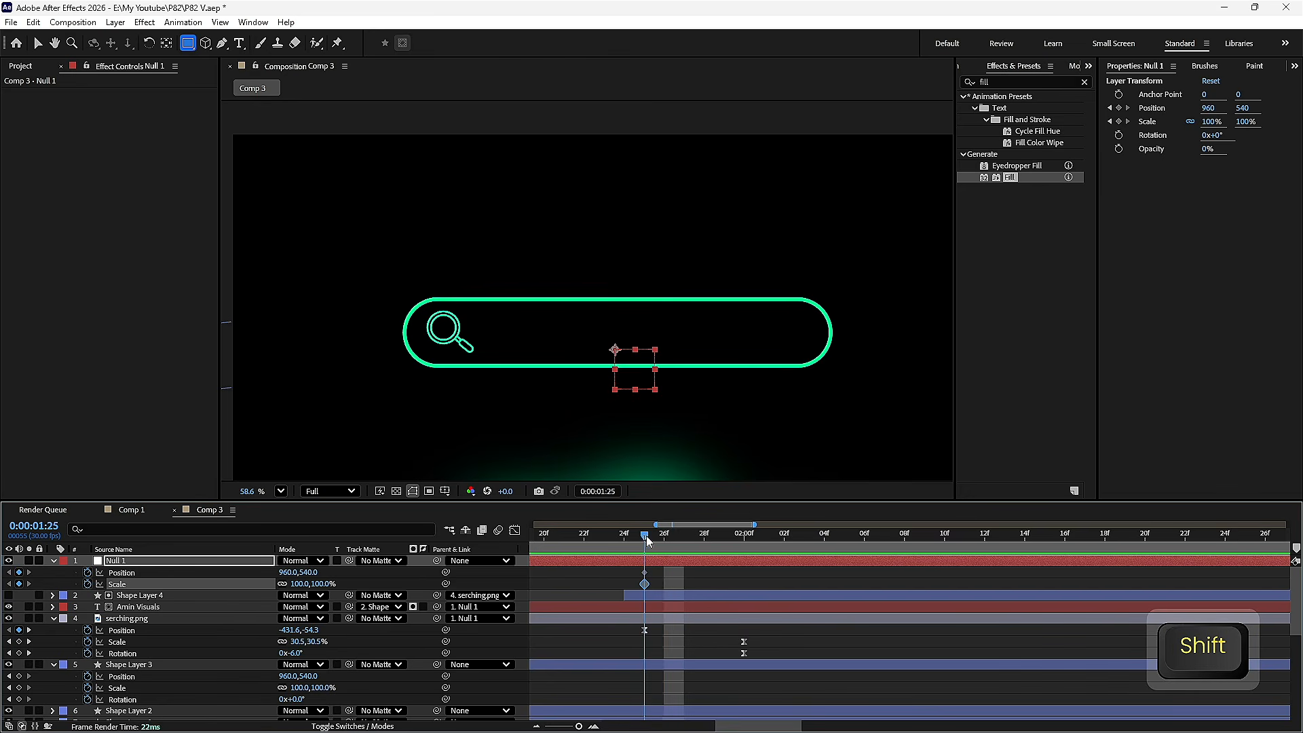
Parent the search bar outline, Shape Layer 3, to Null 1 and collapse the serching.png layer's properties.
ctrl+click(134, 664)
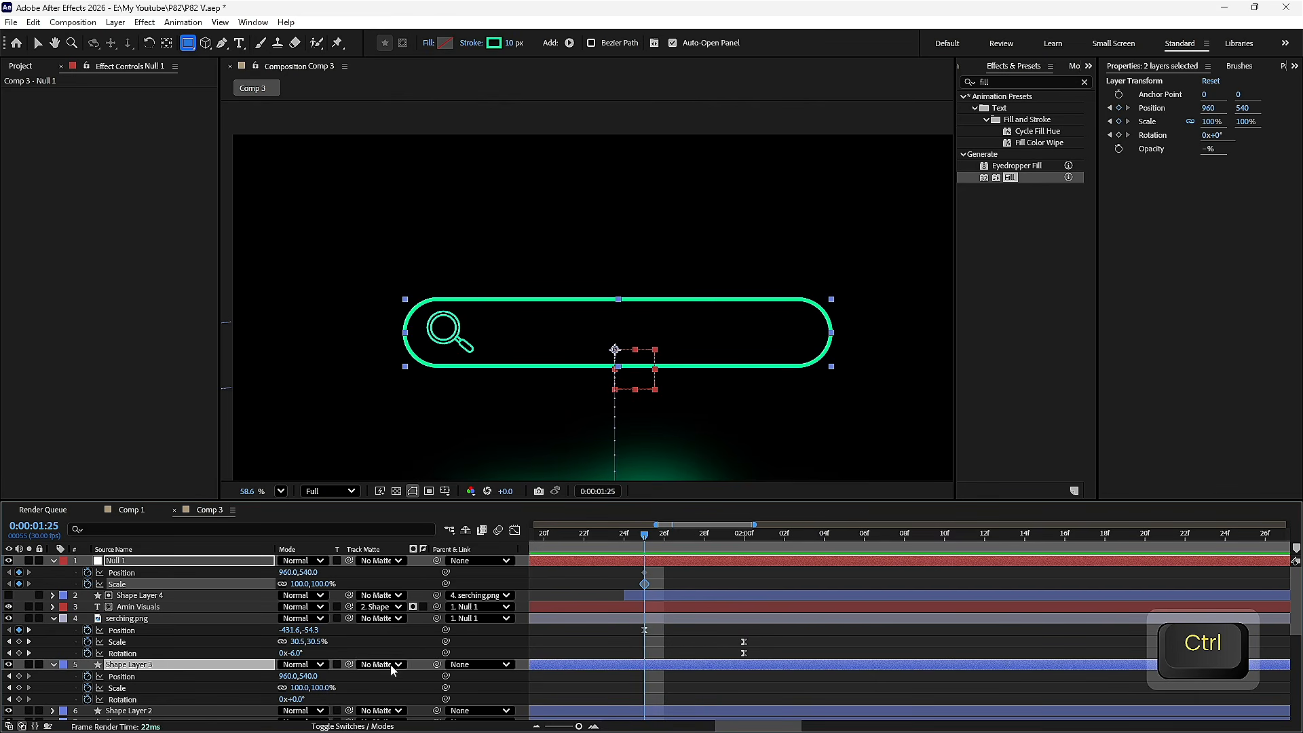
drag(437, 664, 169, 561)
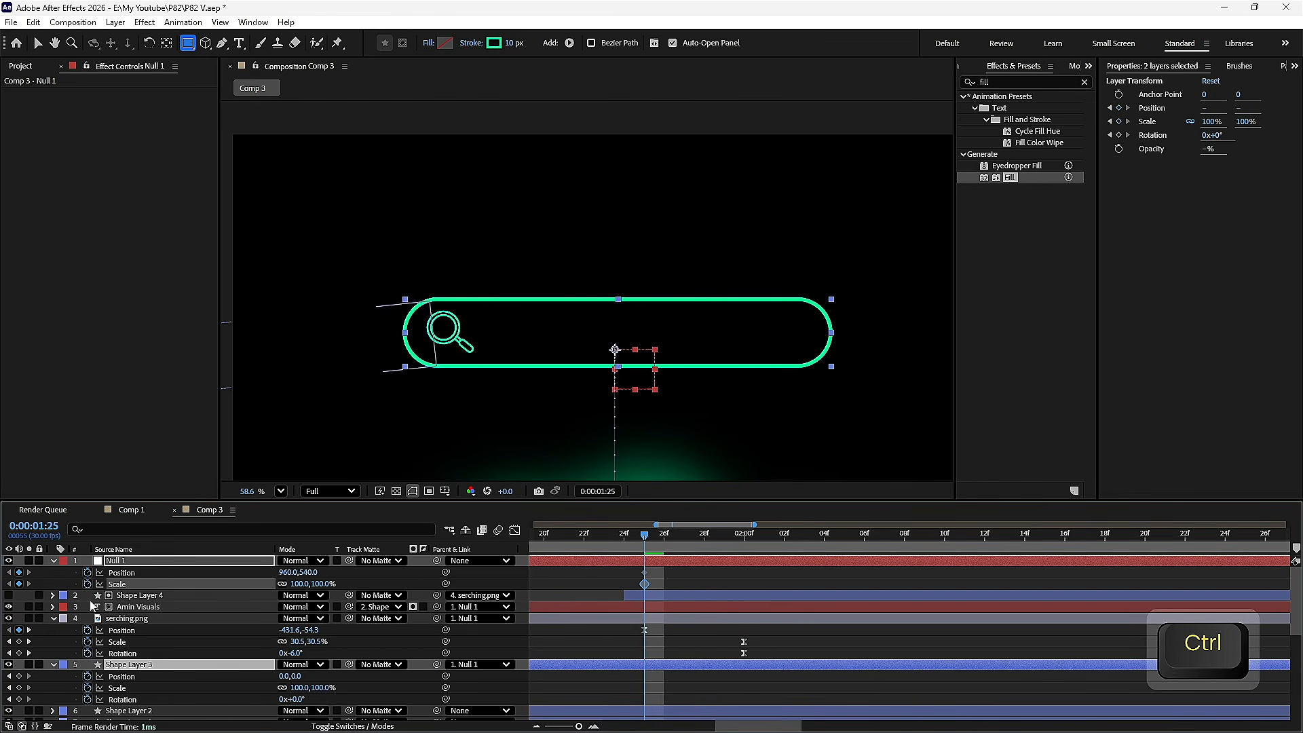
click(57, 623)
click(55, 618)
One frame on, at 0:00:01:26, scale Null 1 to 232% and set its position to 1354, 540.
click(132, 563)
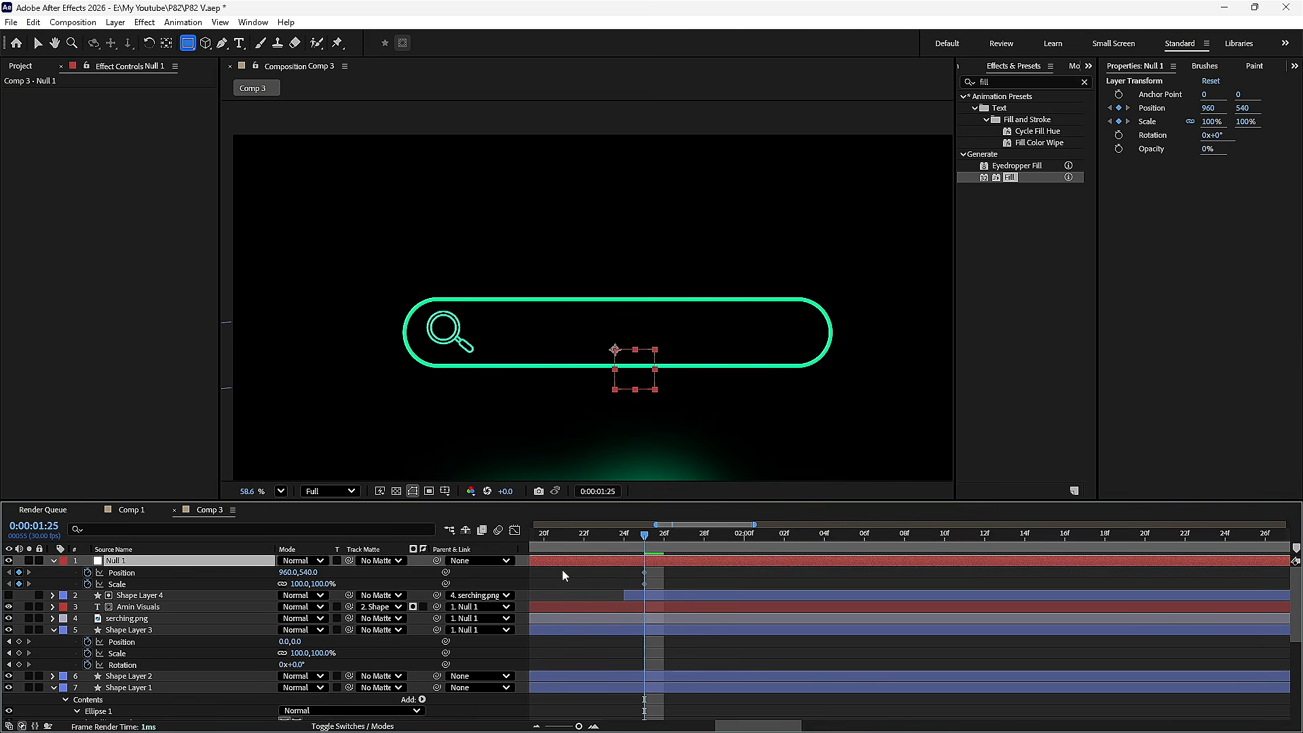
drag(562, 570, 642, 588)
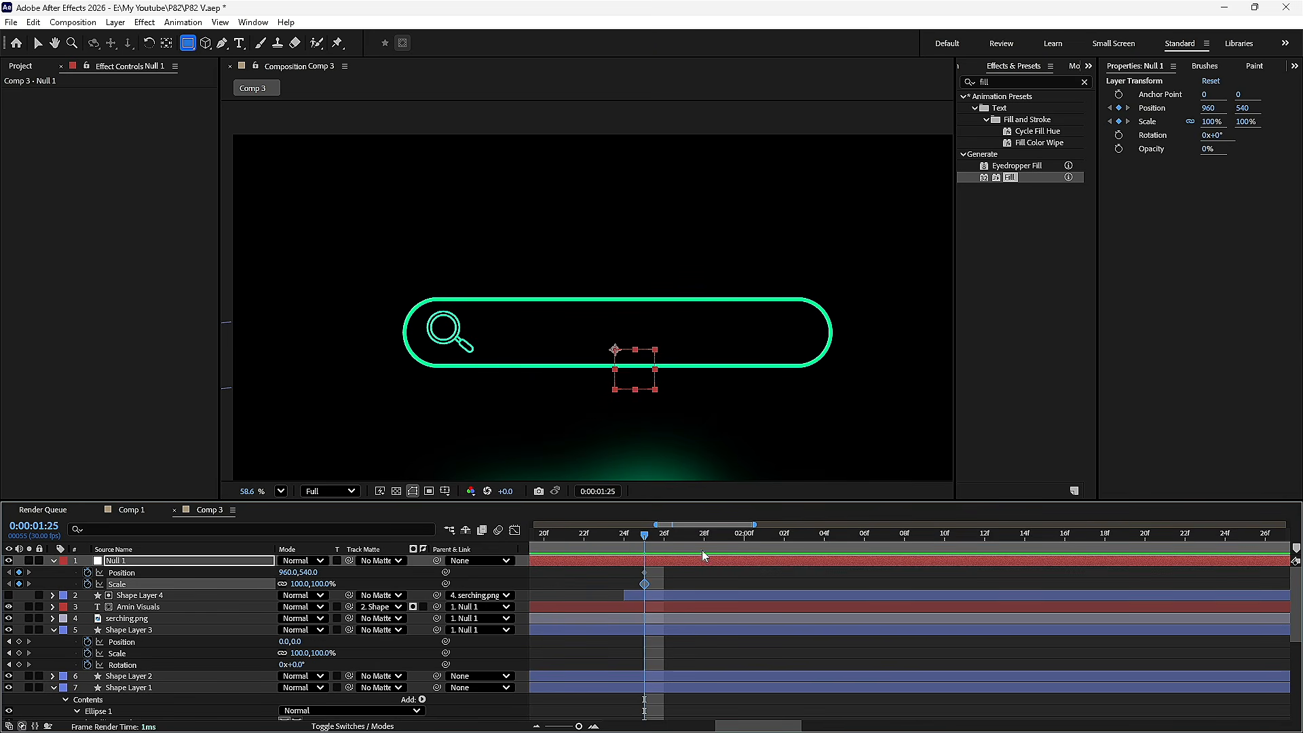
drag(684, 535, 665, 535)
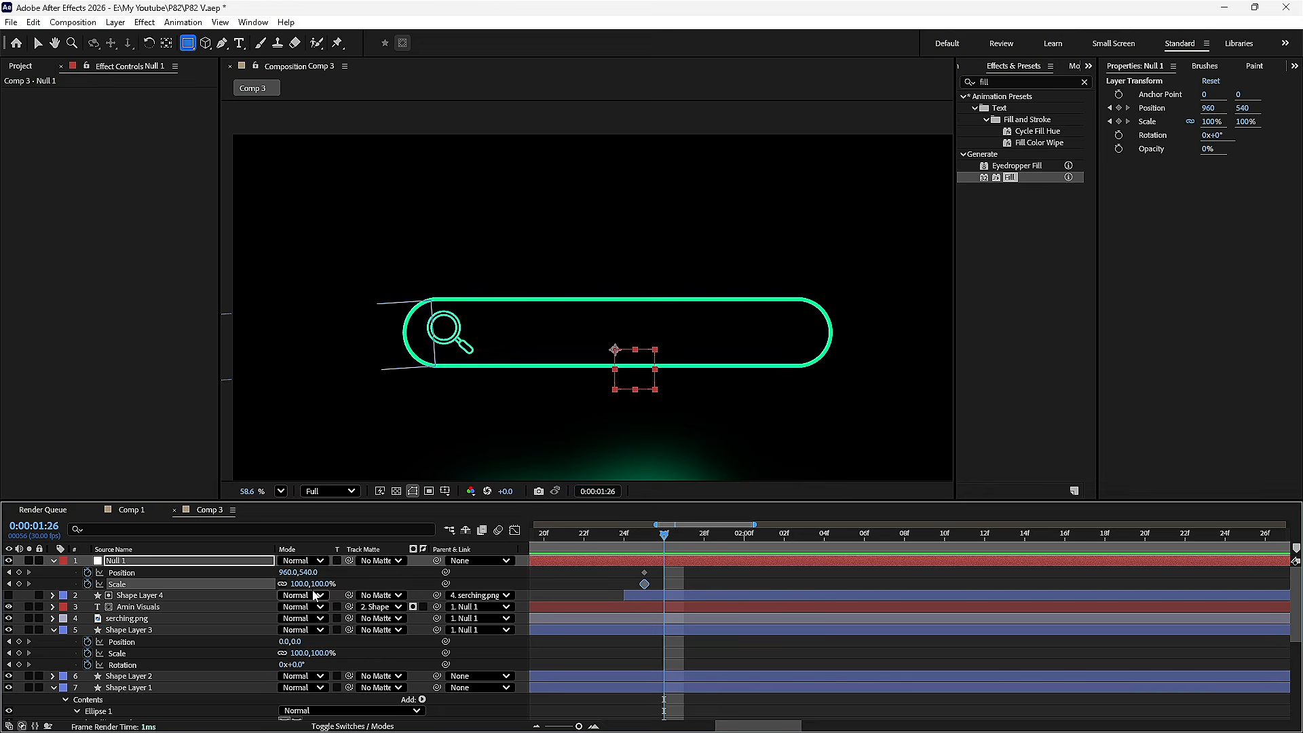
drag(315, 585, 358, 586)
scroll(537, 414, down, 3)
drag(537, 415, 541, 360)
drag(319, 584, 578, 592)
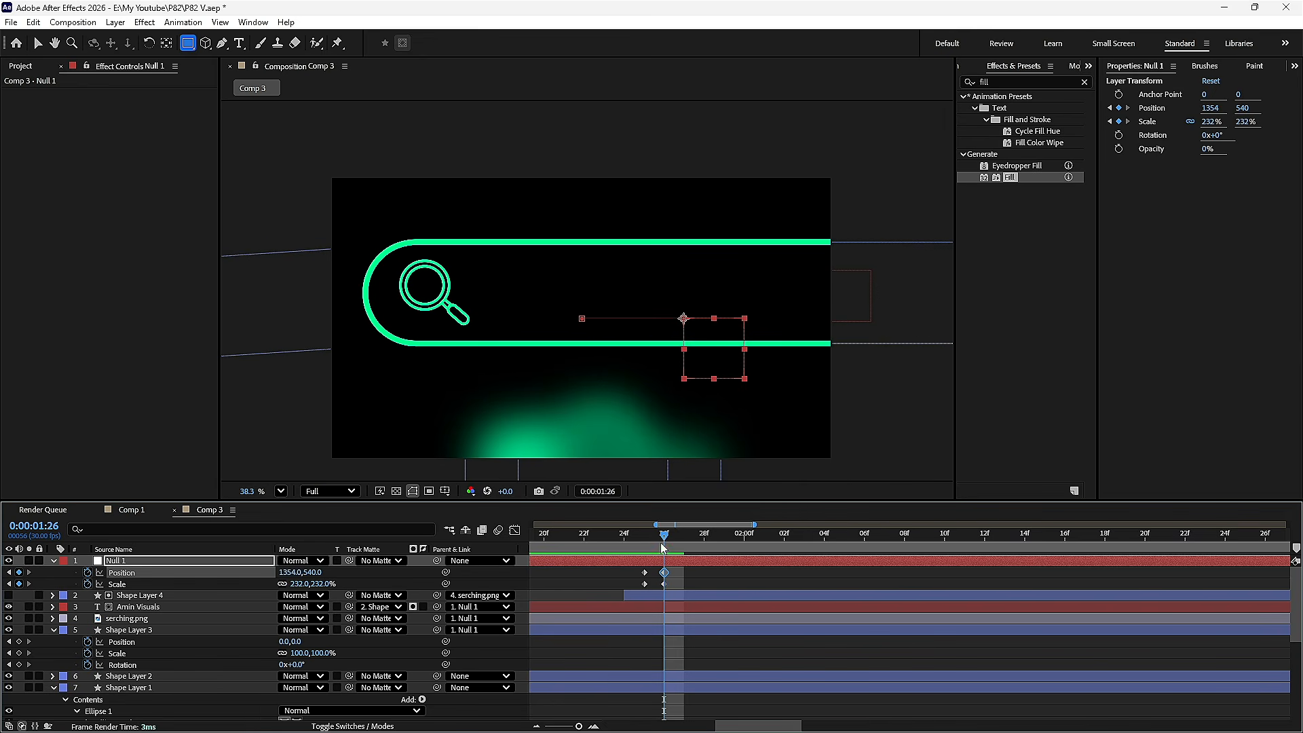
Preview the sudden zoom, and set Null 1's scale to 200% at 0:00:01:26.
drag(661, 542, 605, 544)
key(space)
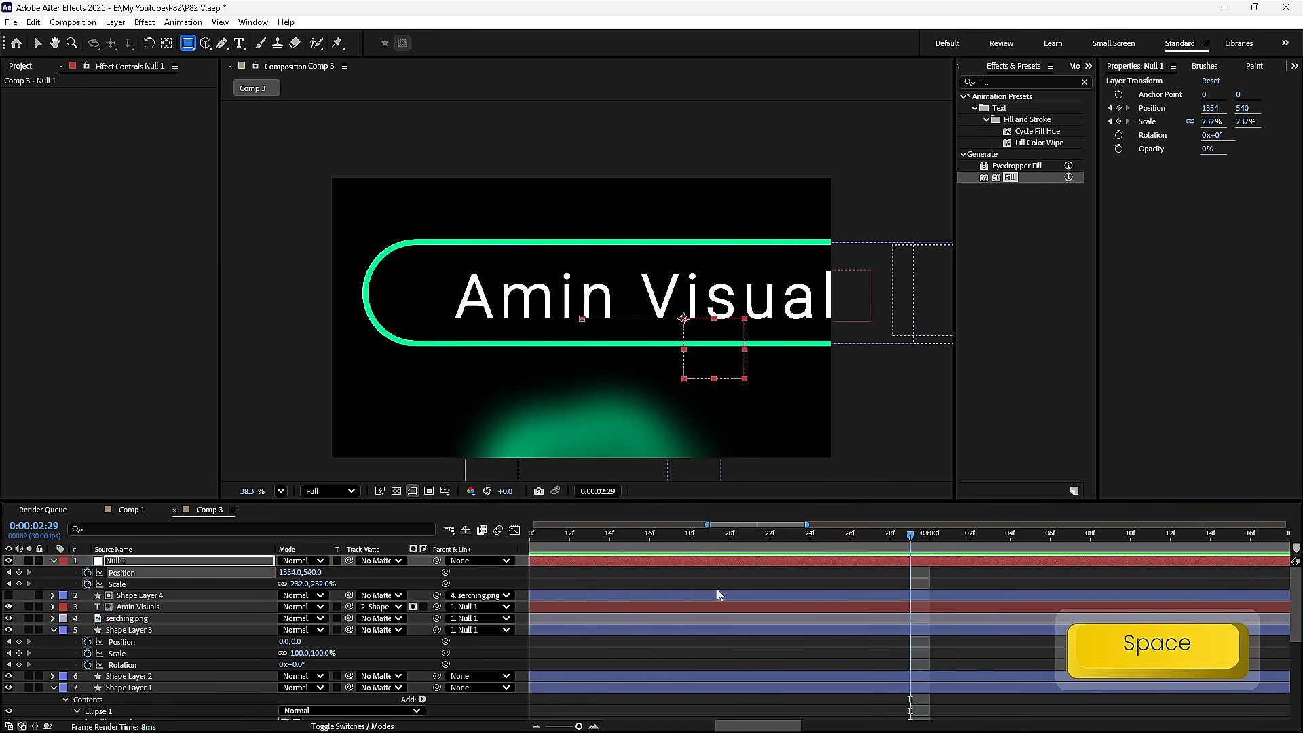
alt+scroll(718, 587, down, 5)
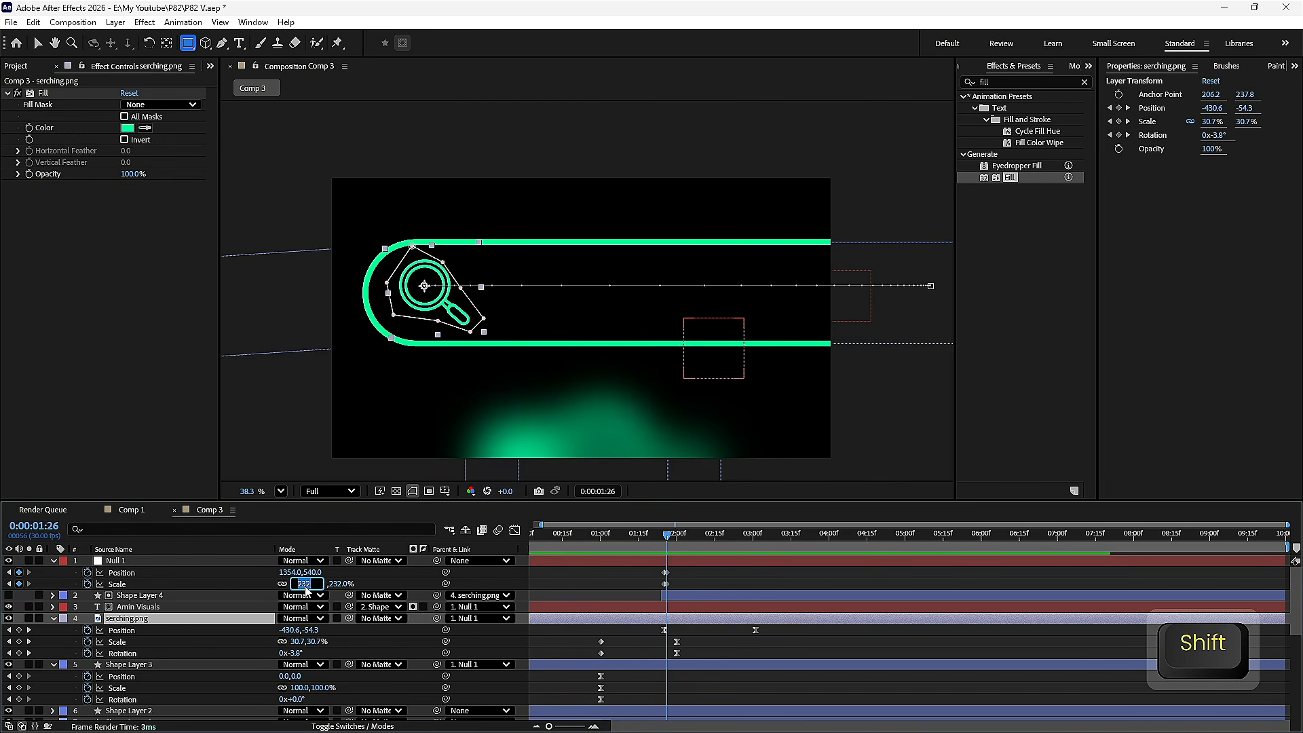
text(200)
key(Return)
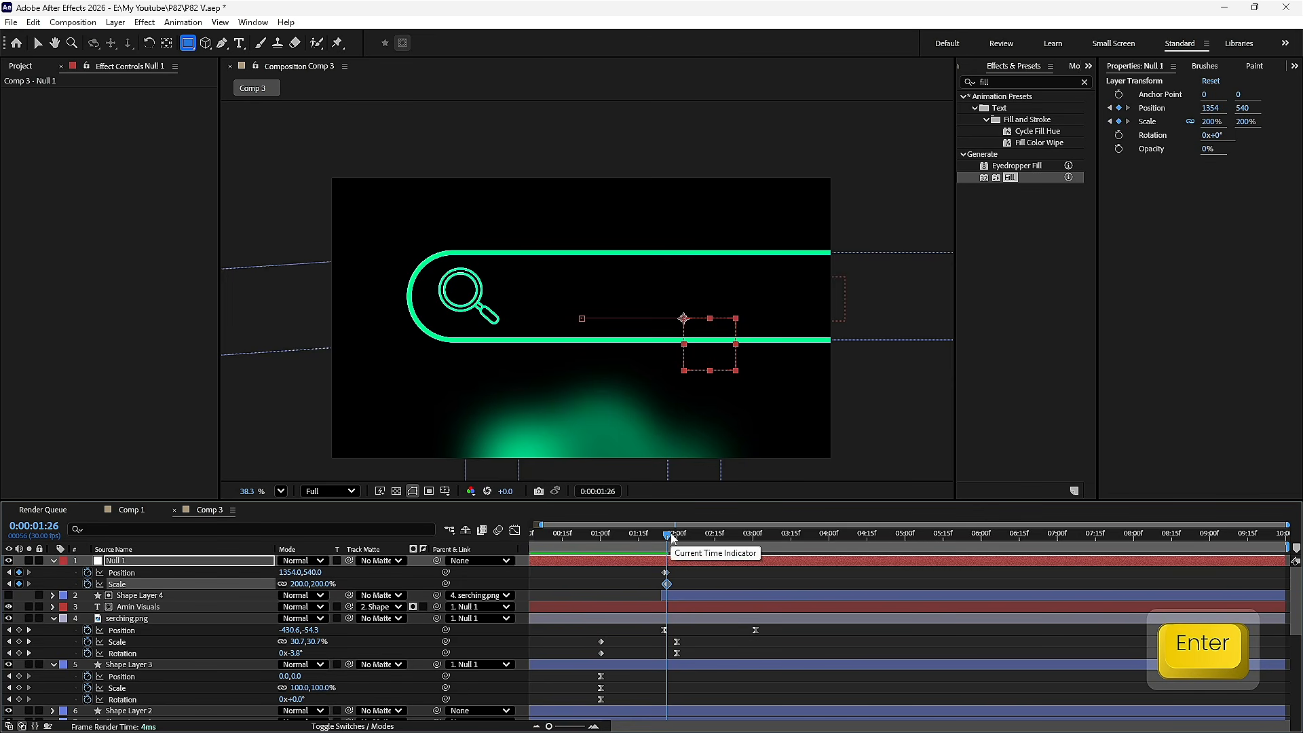
At 0:00:03:01, keyframe Null 1's position at 860, 540.
drag(681, 540, 746, 551)
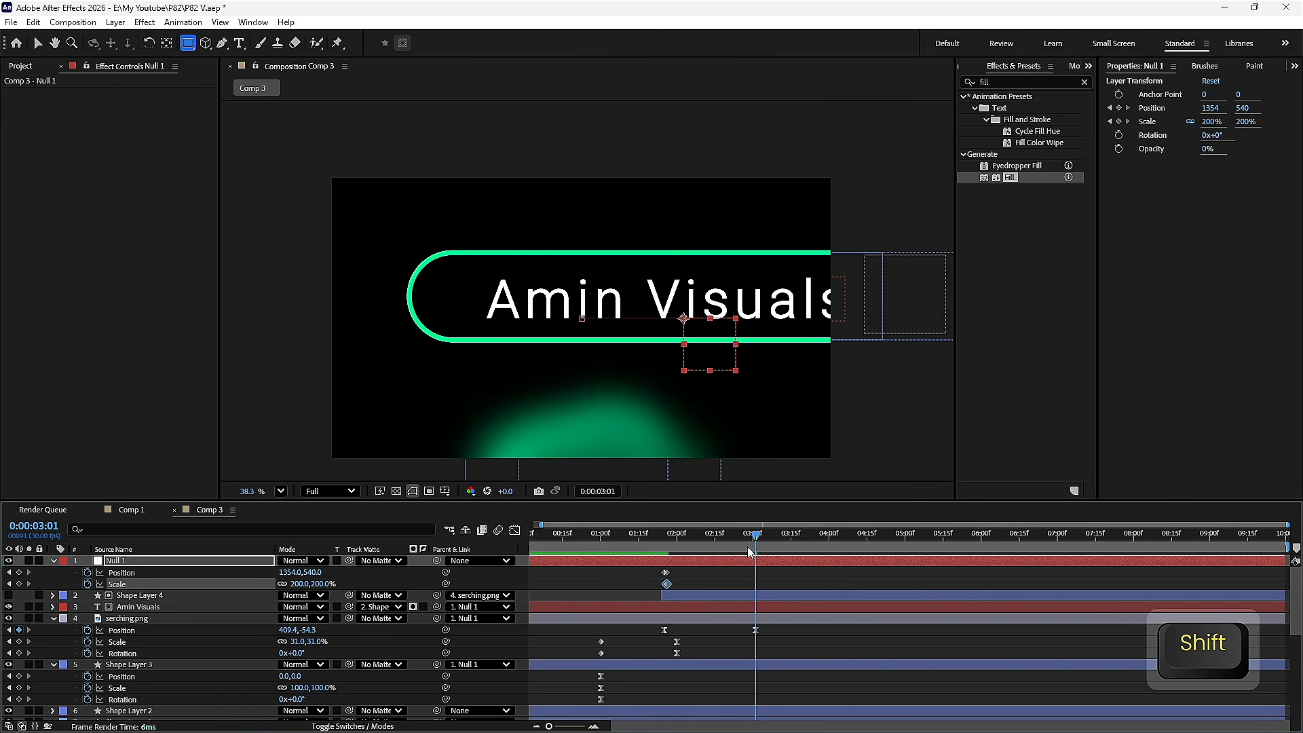
drag(291, 577, 241, 575)
click(541, 584)
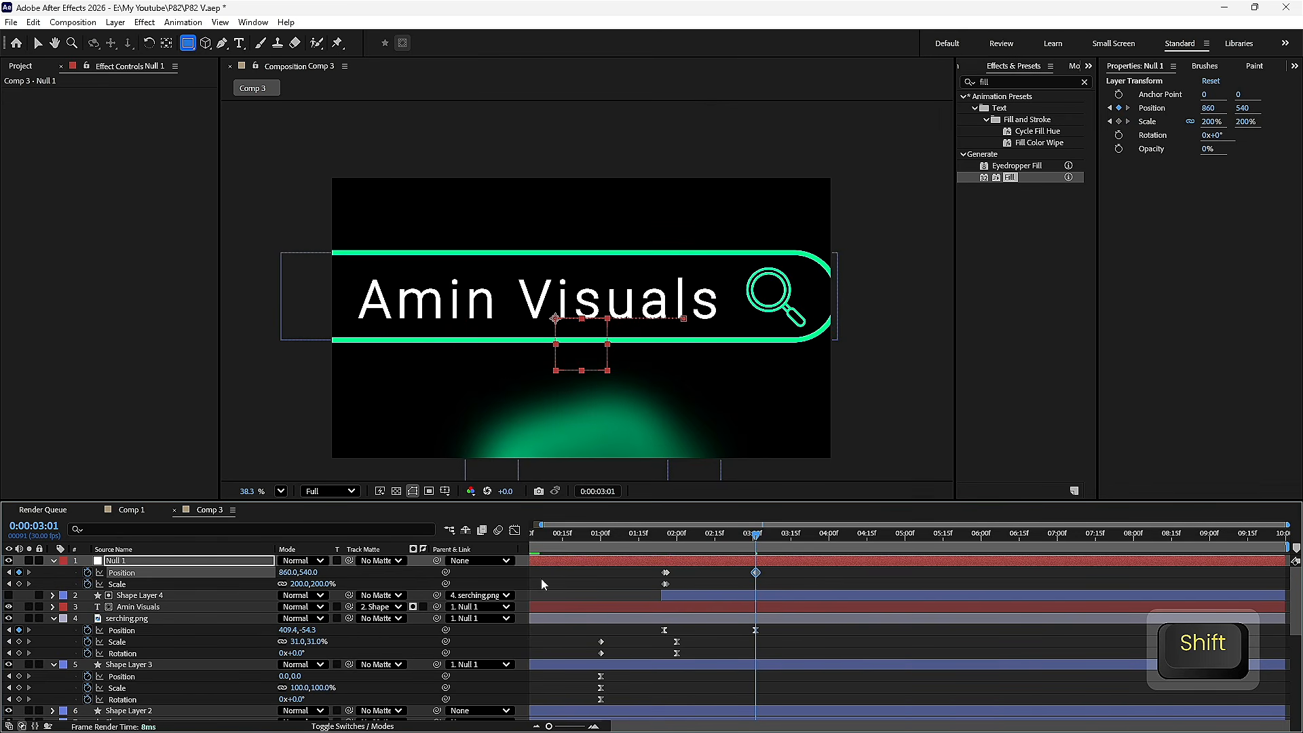
Apply Easy Ease to Null 1's Position keyframes at 0:00:01:26 and 0:00:03:01.
drag(781, 572, 680, 578)
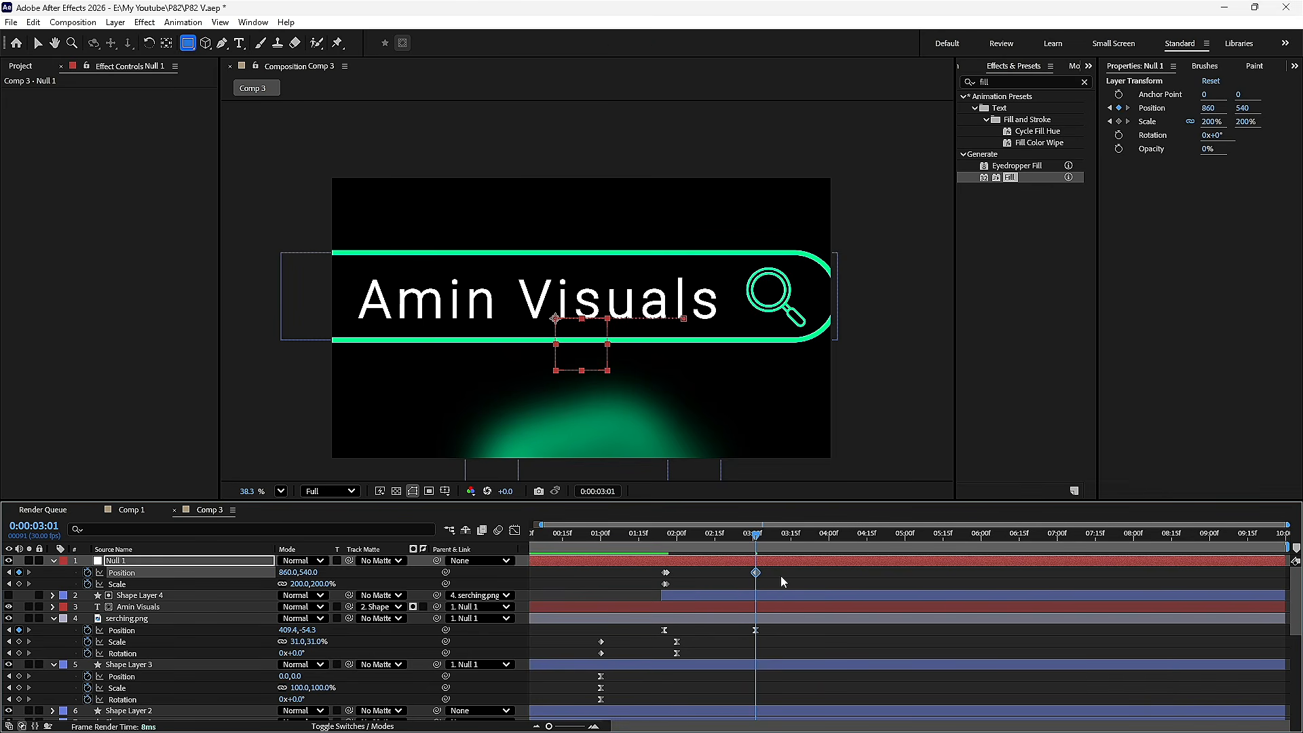
drag(782, 582, 666, 581)
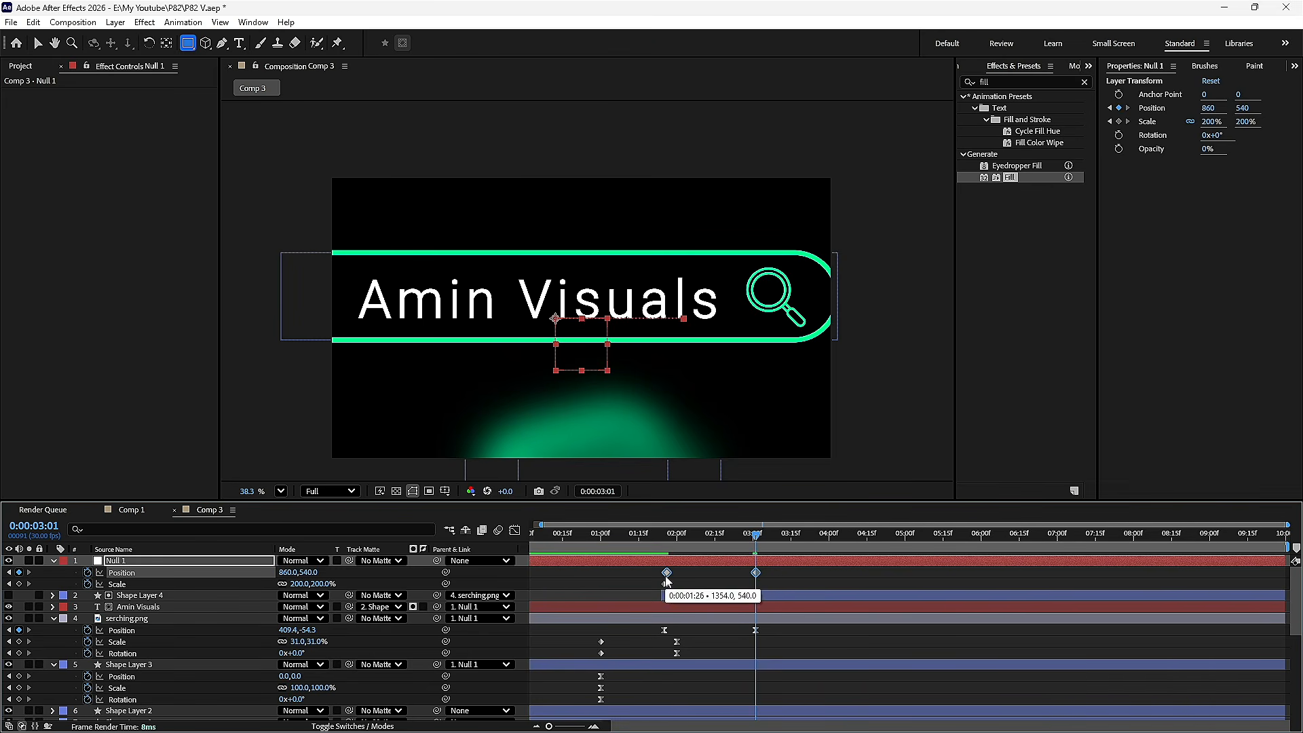
key(F9)
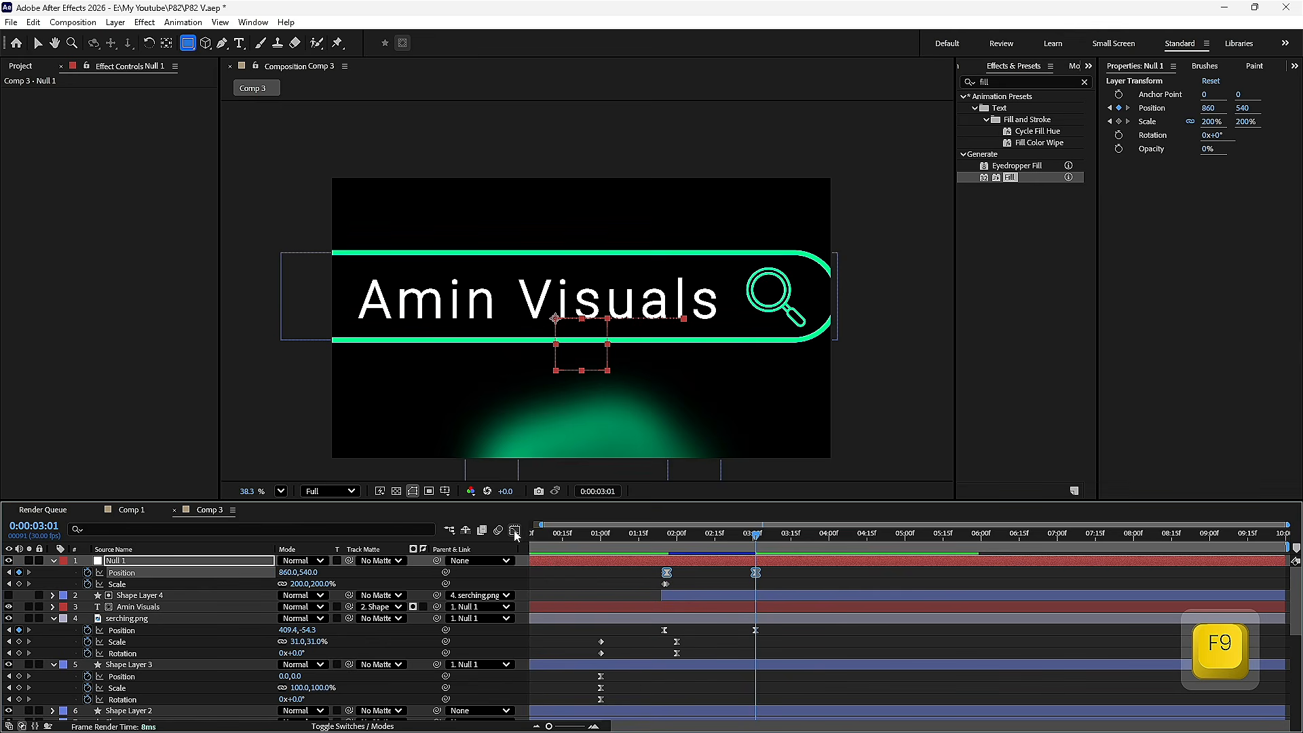
Match the Position speed curves of Null 1 and serching.png by lengthening the null's ending ease and shortening the icon's starting ease.
drag(773, 567, 742, 639)
click(514, 530)
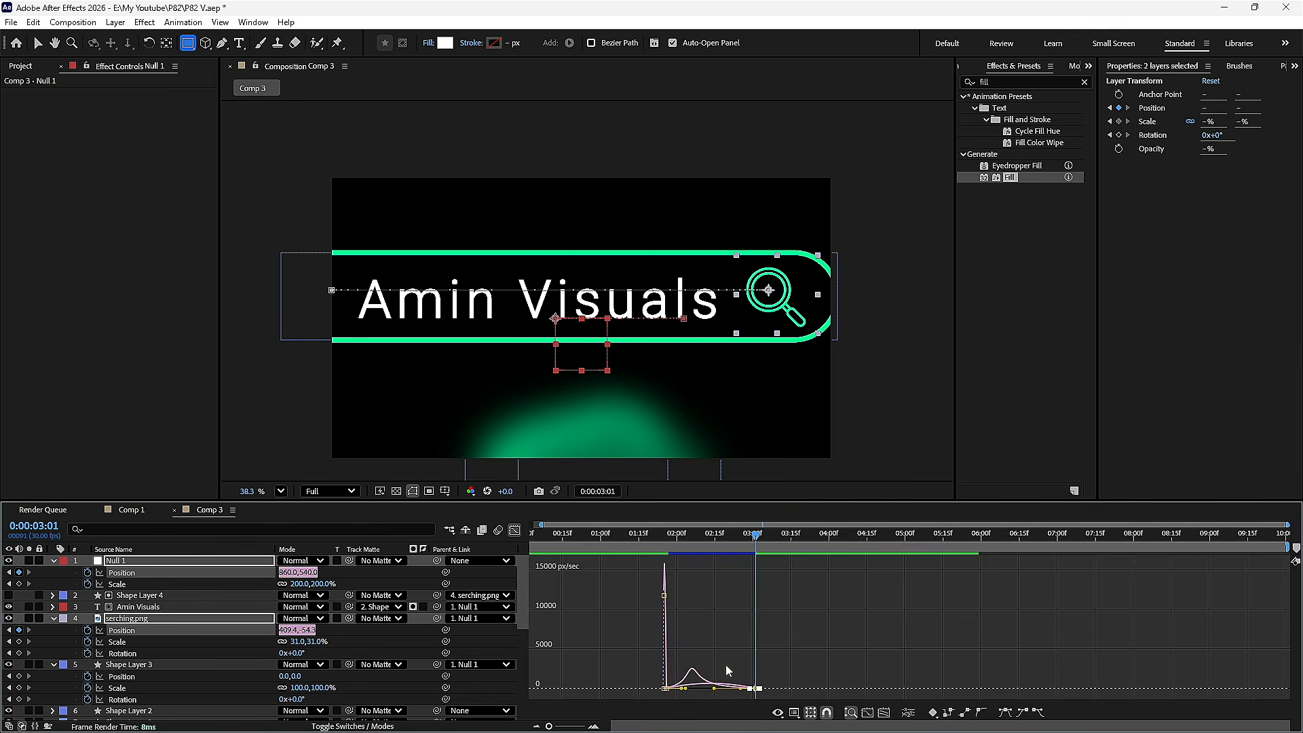
alt+scroll(727, 672, up, 8)
shift+drag(933, 684, 677, 688)
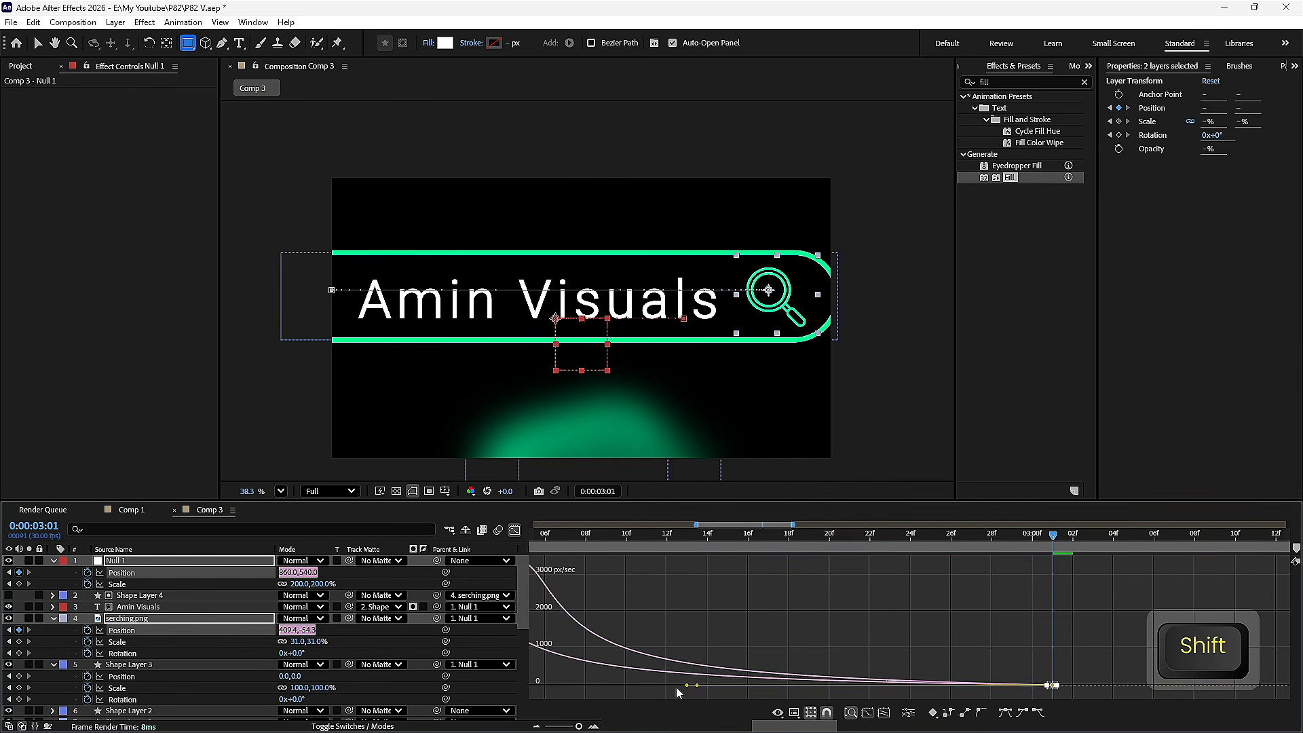
alt+scroll(798, 665, down, 2)
alt+scroll(701, 696, up, 2)
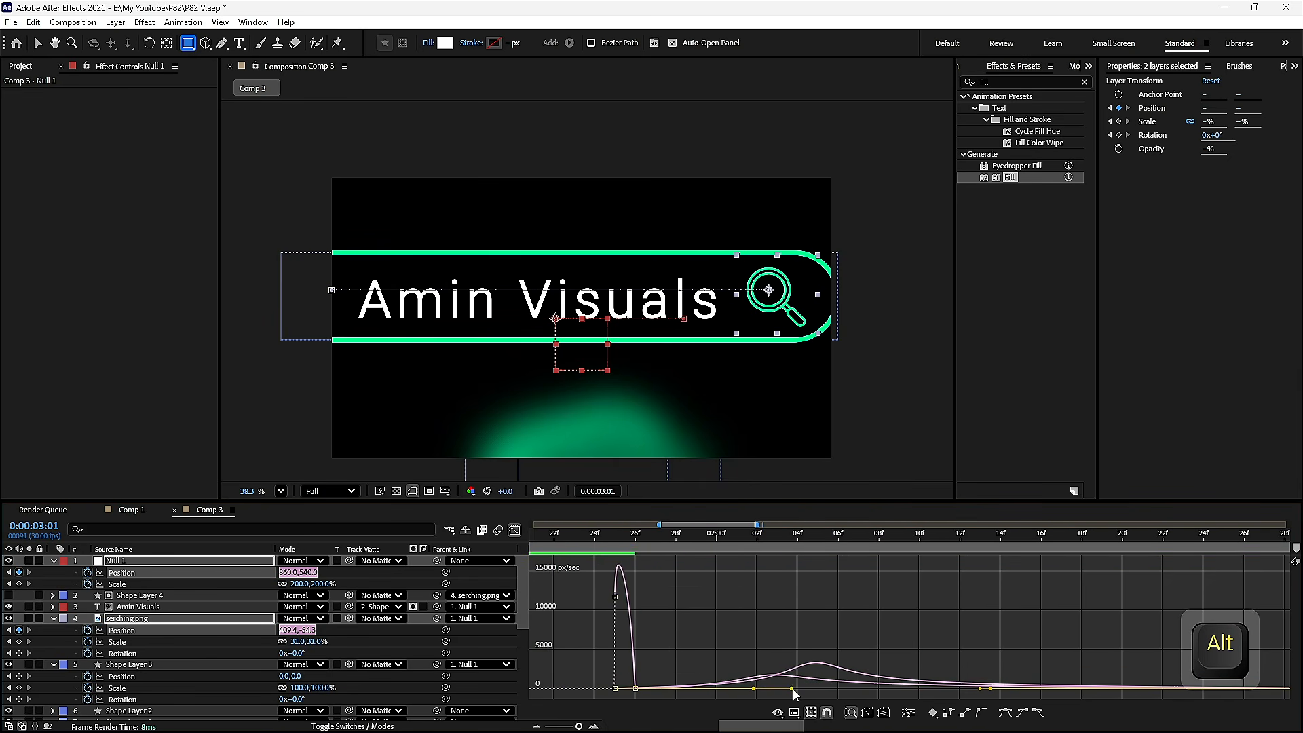
drag(791, 689, 760, 695)
click(514, 530)
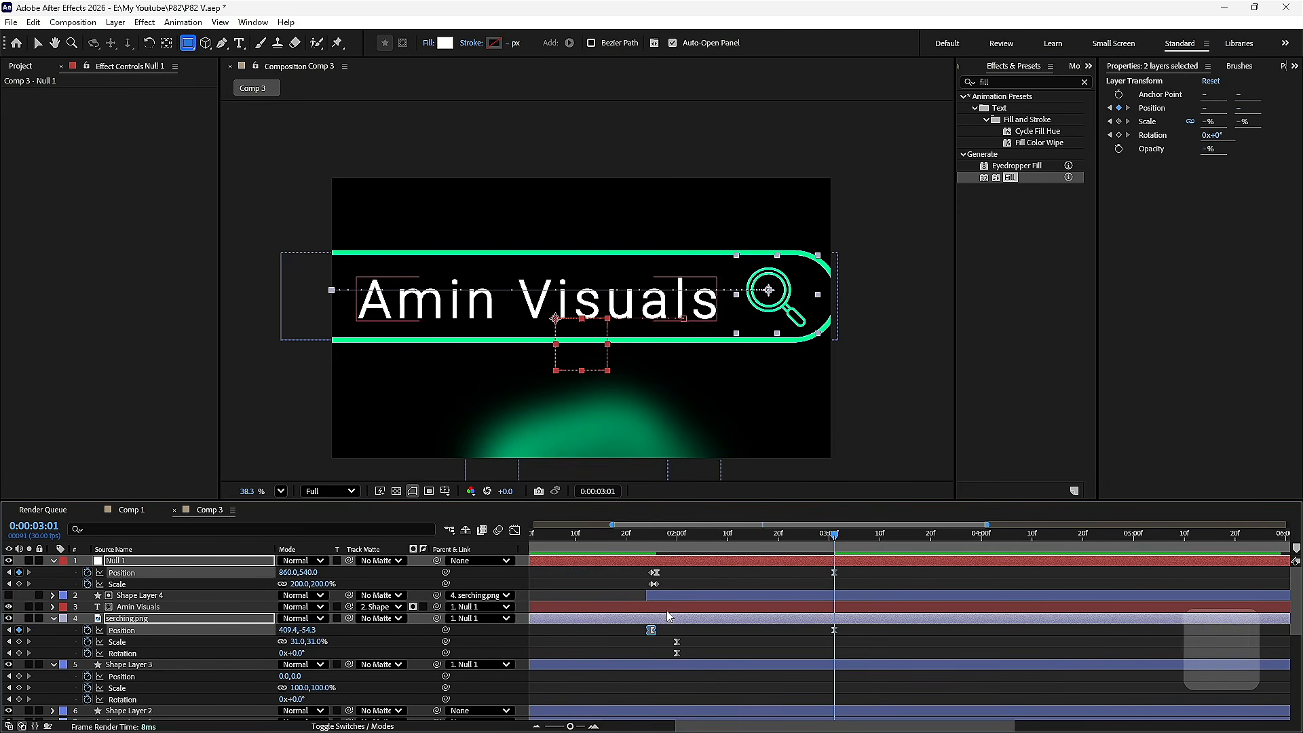
Preview the zoomed search bar sliding while the icon reveals the text, starting from about 0:00:01:22.
scroll(717, 561, down, 3)
key(space)
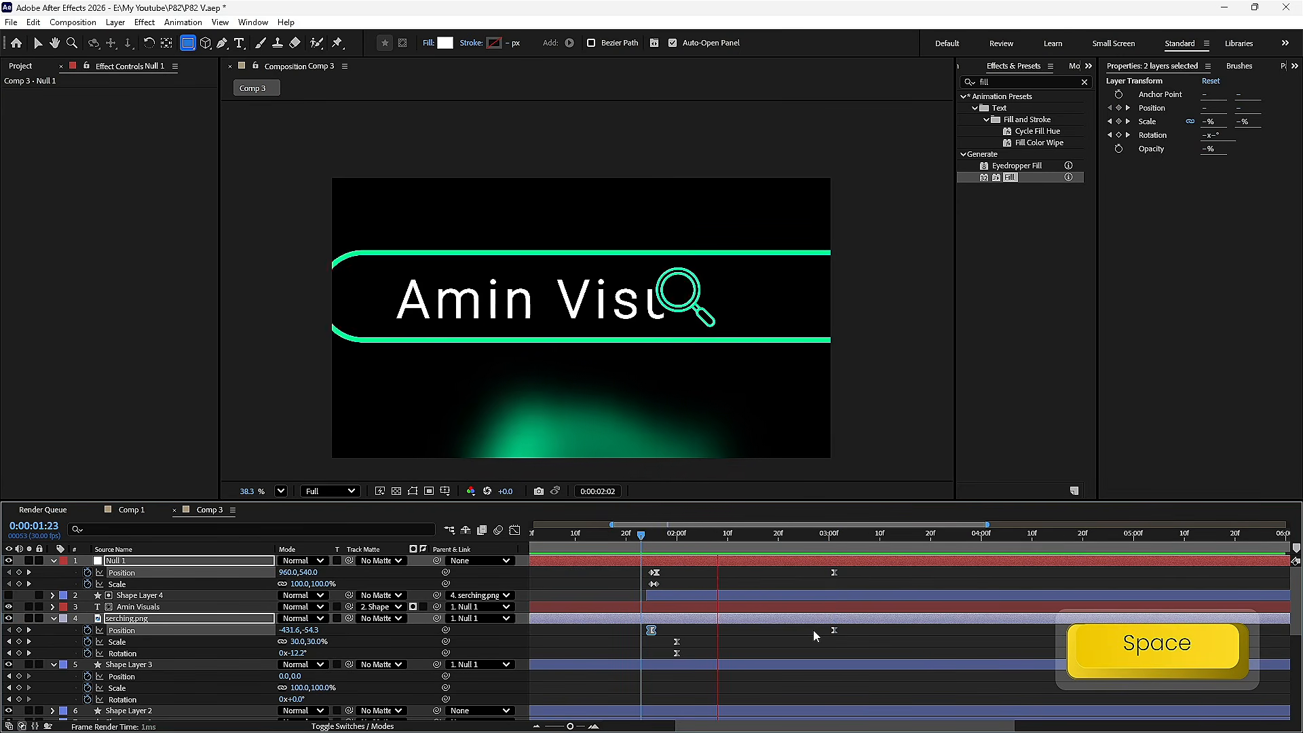
drag(767, 541, 635, 543)
key(space)
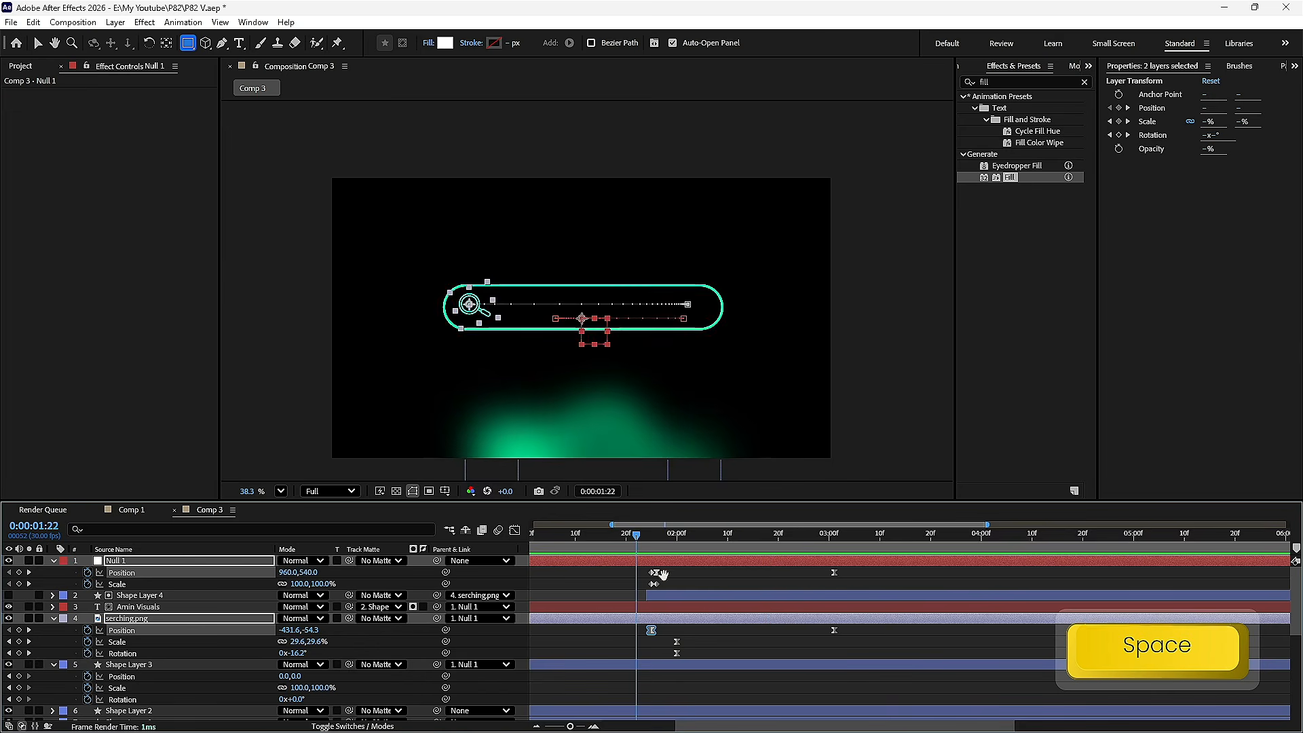
key(space)
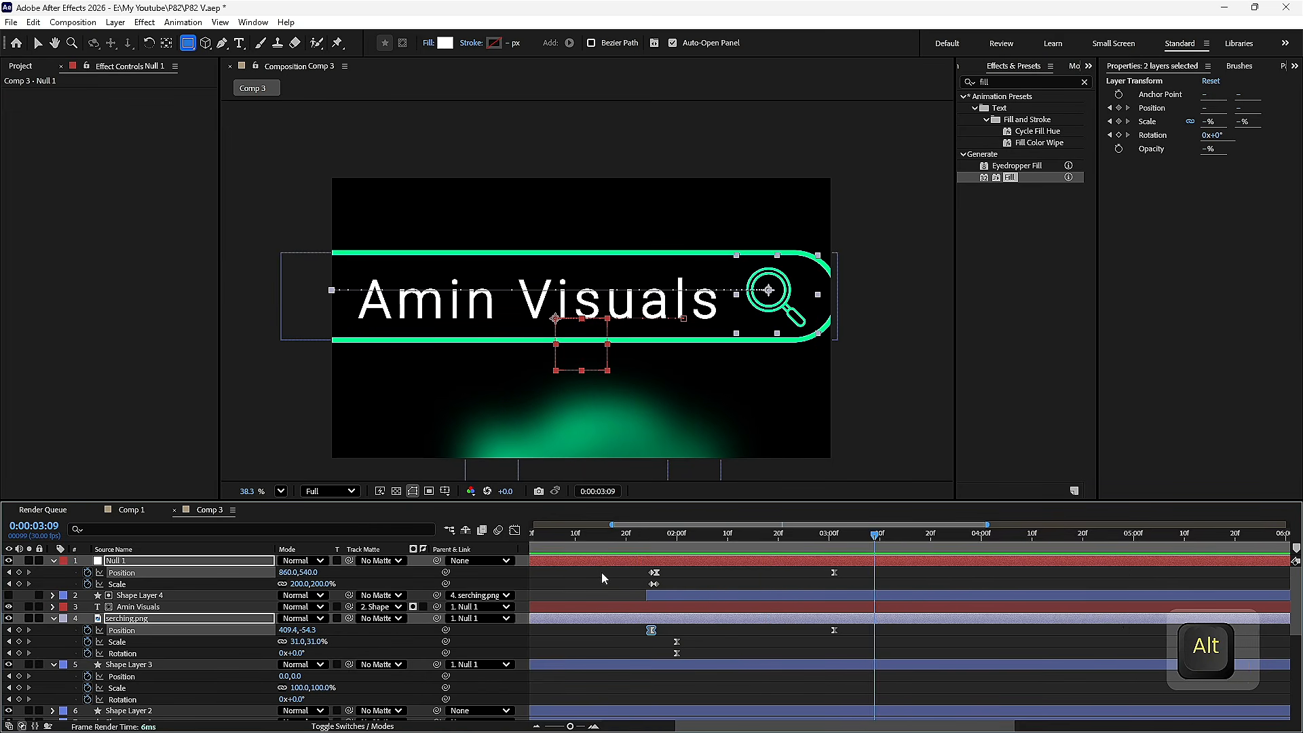
Select Null 1's first Position and Scale keyframes around 0:00:01:25 and preview the zoom again.
scroll(662, 563, up, 3)
click(700, 581)
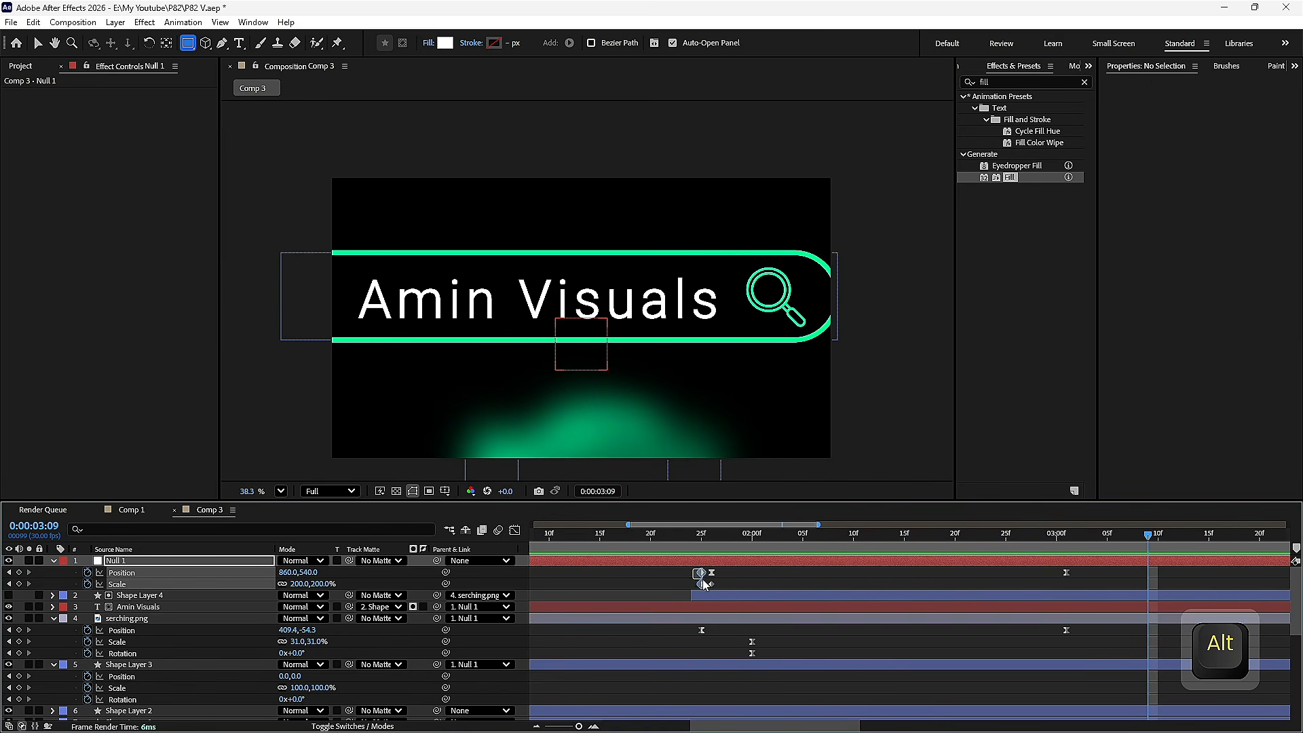
mouse_move(711, 589)
mouse_down()
mouse_move(696, 578)
mouse_move(716, 596)
mouse_up()
click(723, 575)
key(space)
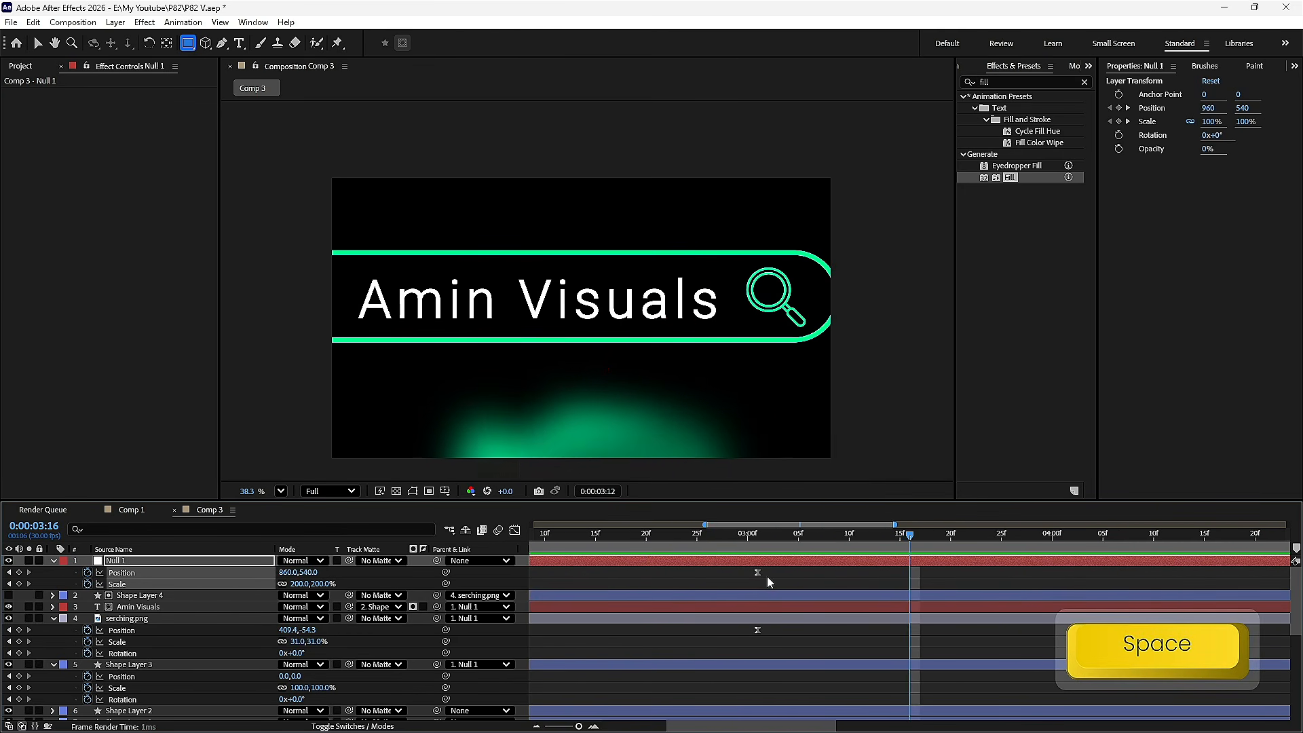
Set the end of Comp 3's work area to 0:00:04:00.
alt+scroll(748, 620, down, 5)
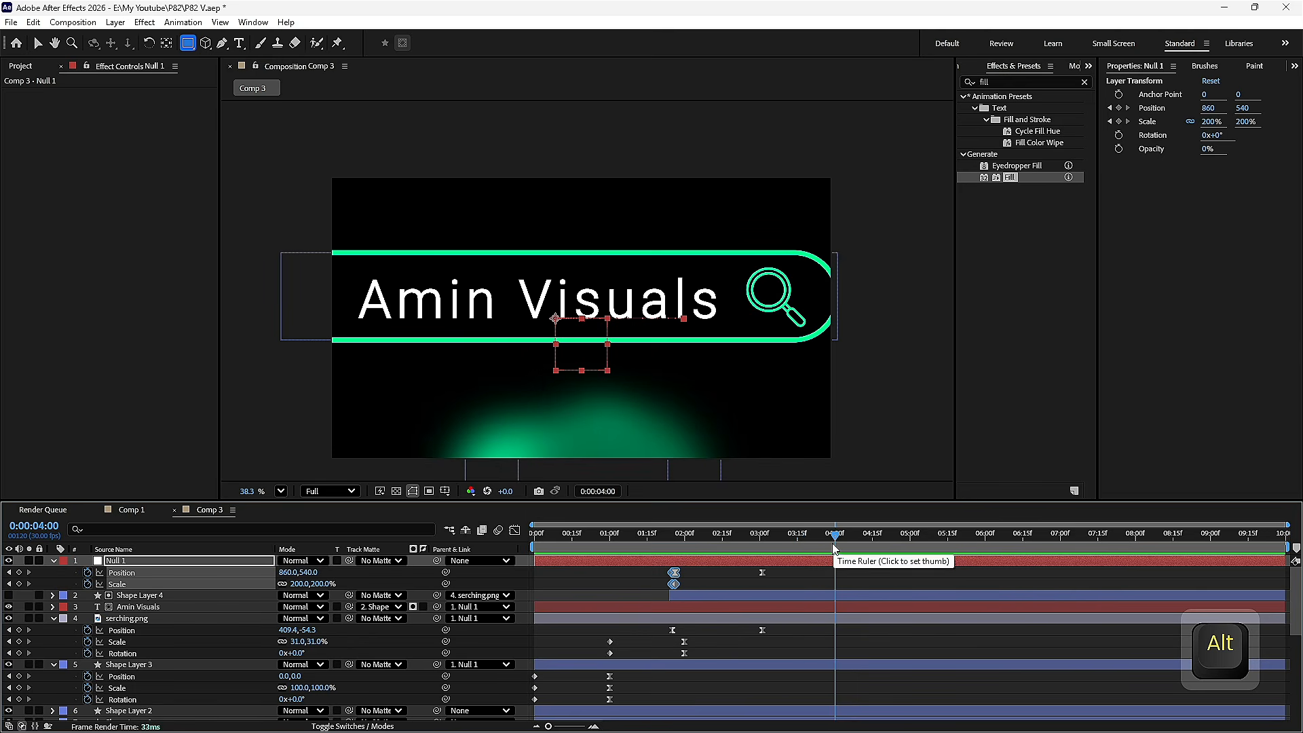
key(n)
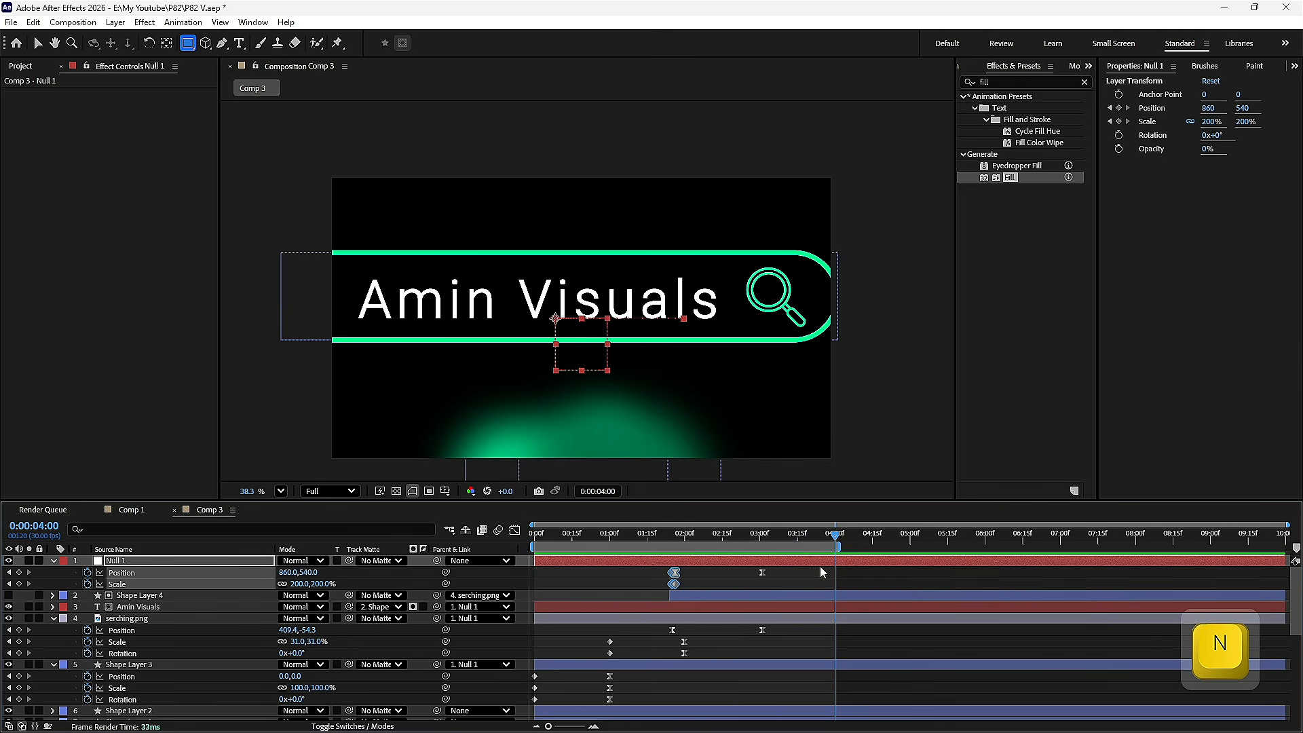
Preview Comp 3's full search bar animation across the shortened work area.
key(KP_0)
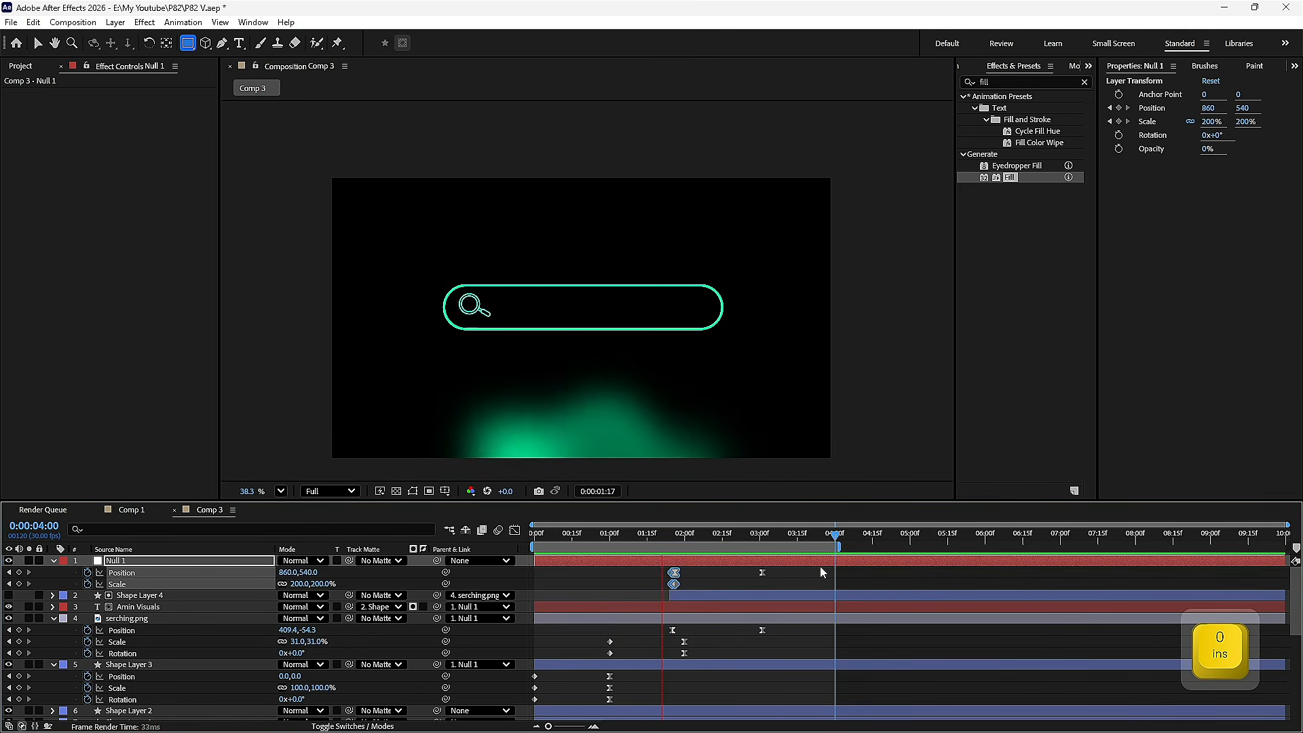
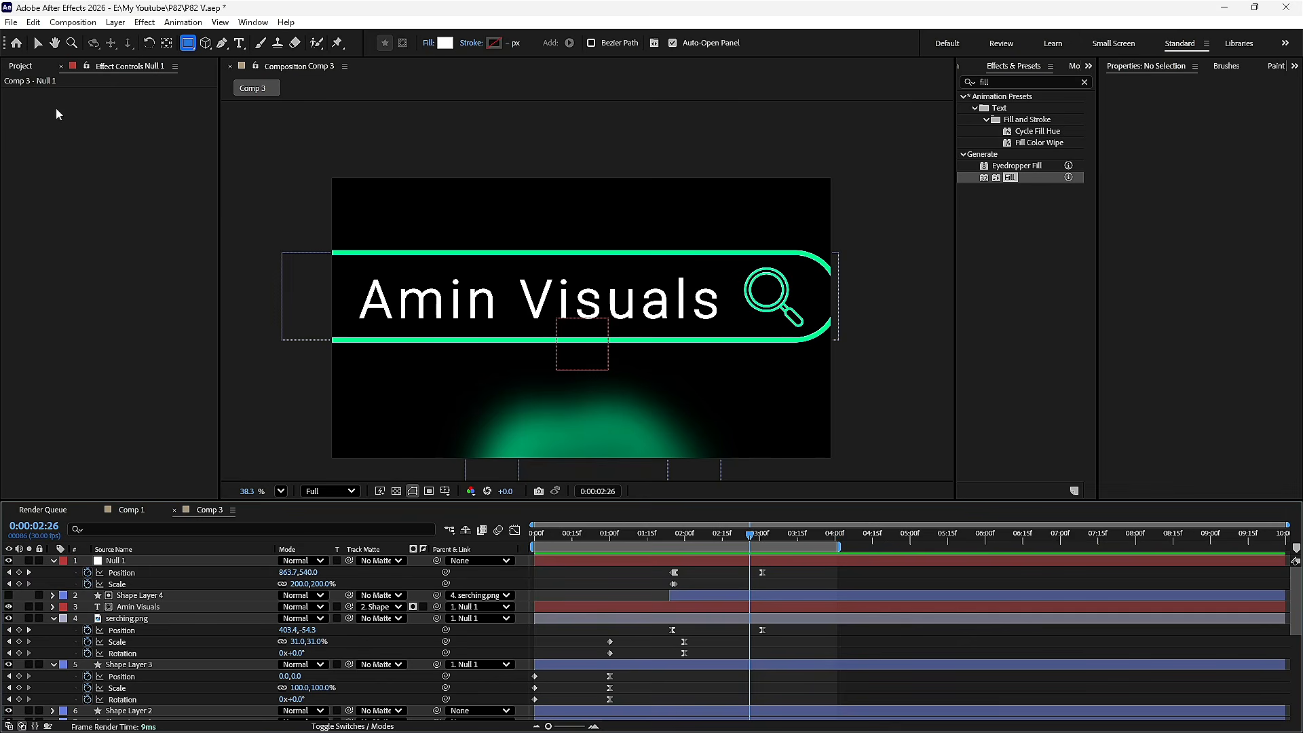
Create a new 1920 x 1080 composition at 30 fps with a duration of 5 seconds.
click(20, 66)
click(40, 491)
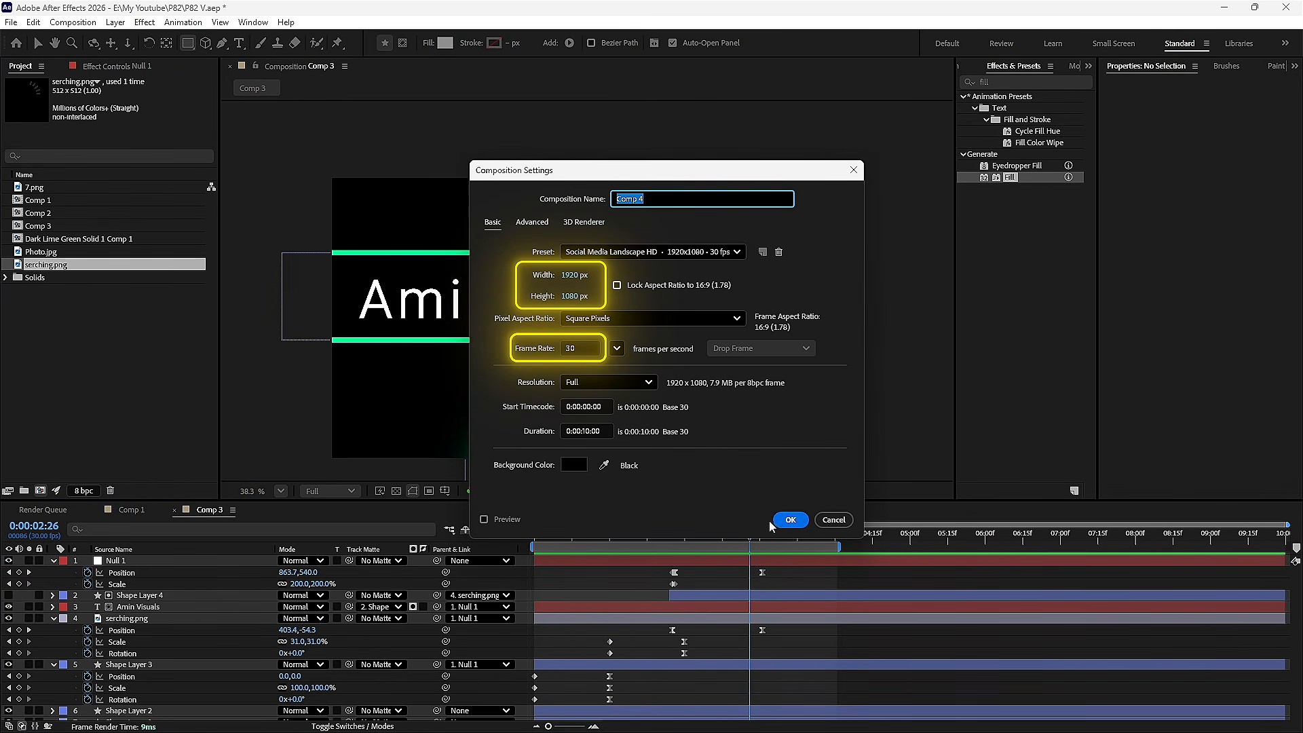
click(585, 435)
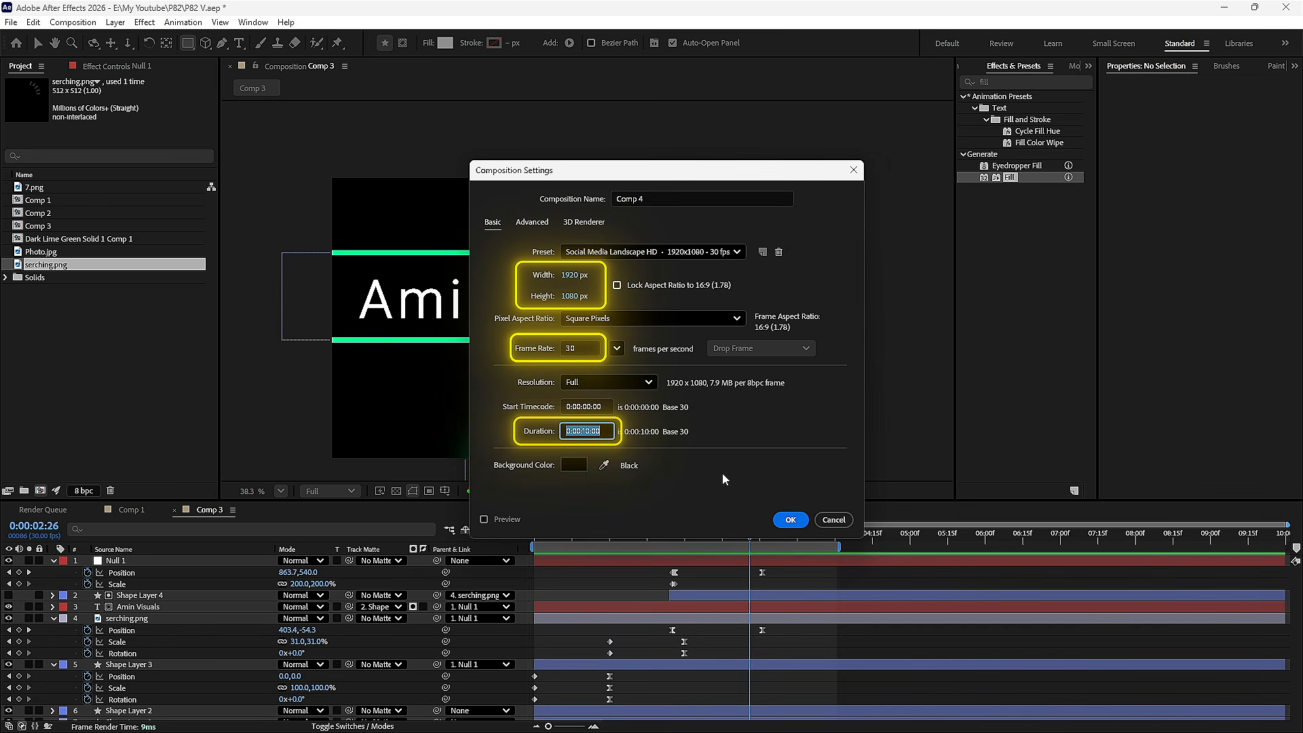
key(BackSpace)
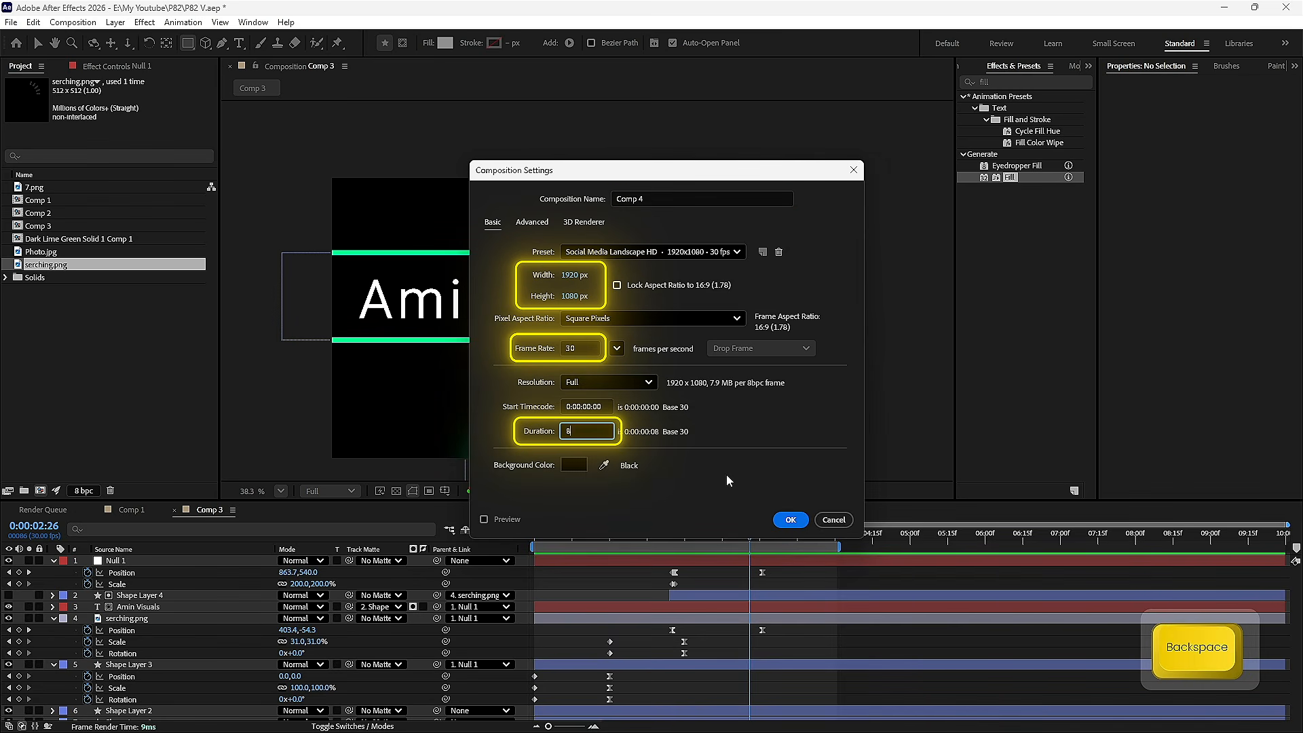
text(5)
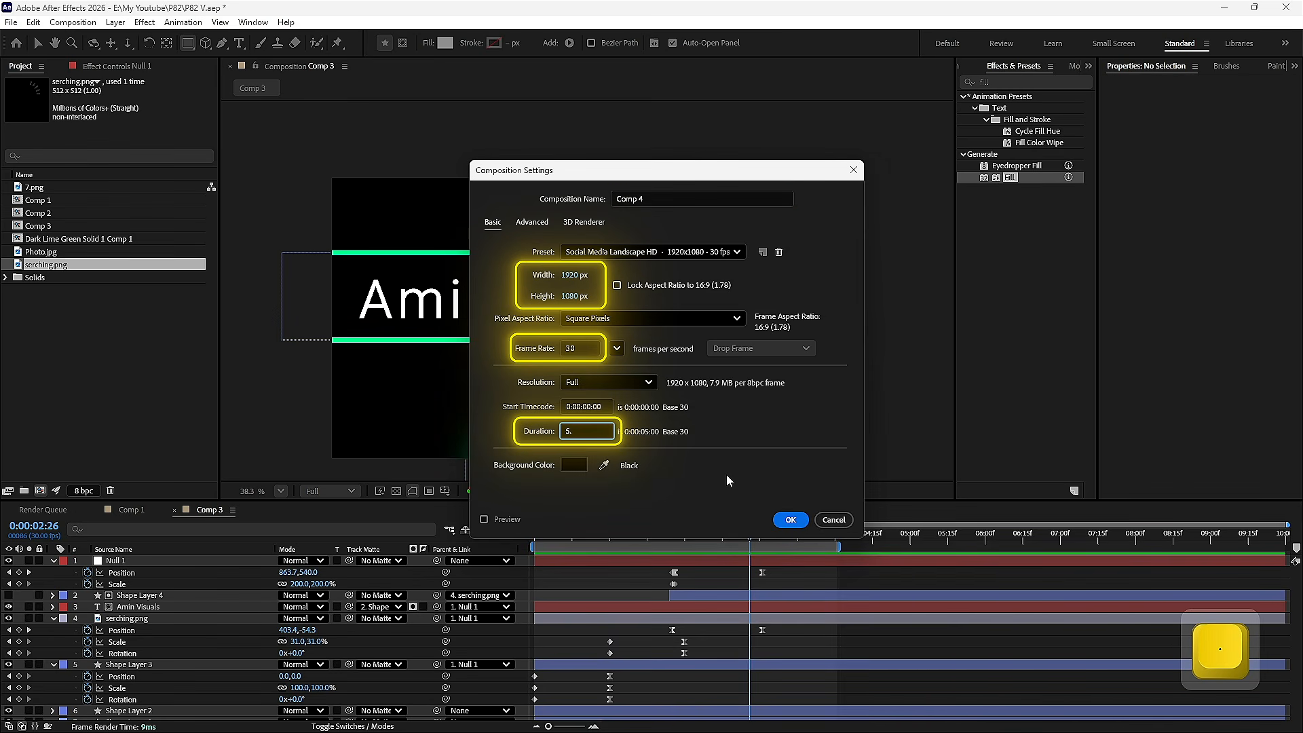
text(.)
key(Tab)
click(789, 521)
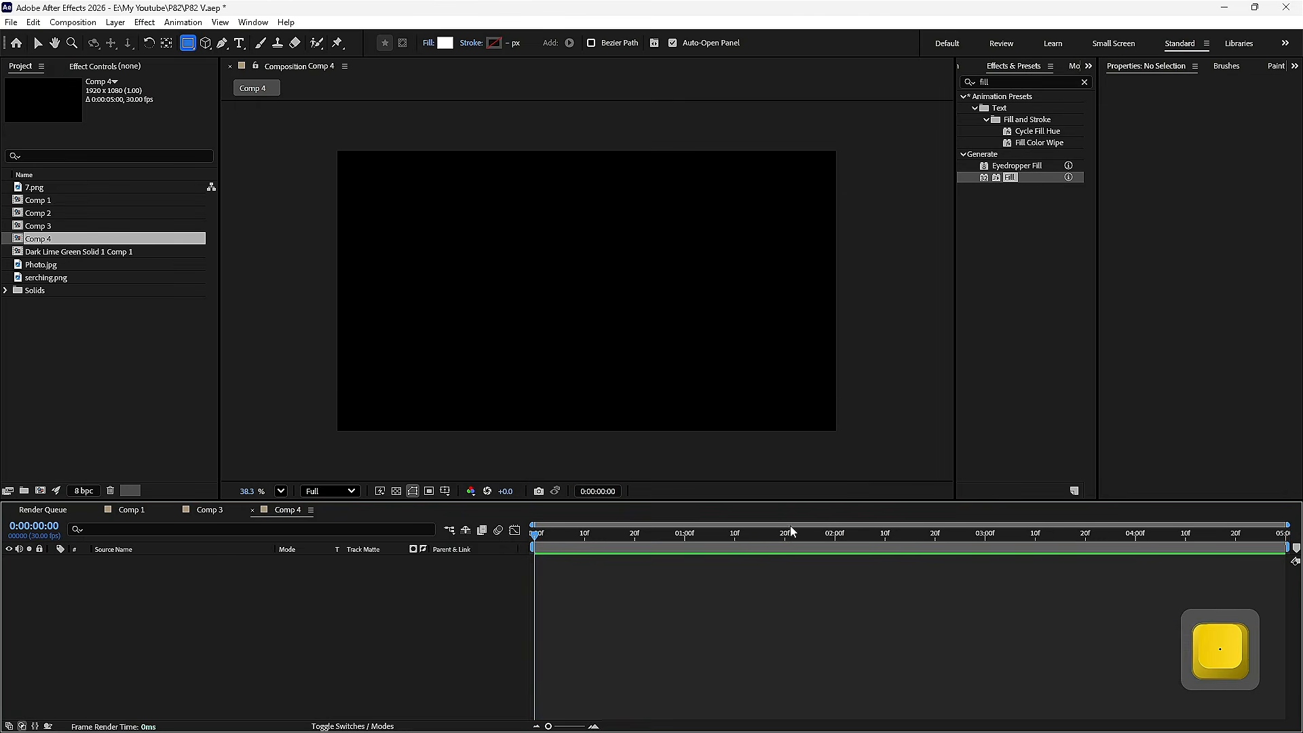
Import the eight images 1.png through 8.png from the P82 folder as footage.
double_click(156, 449)
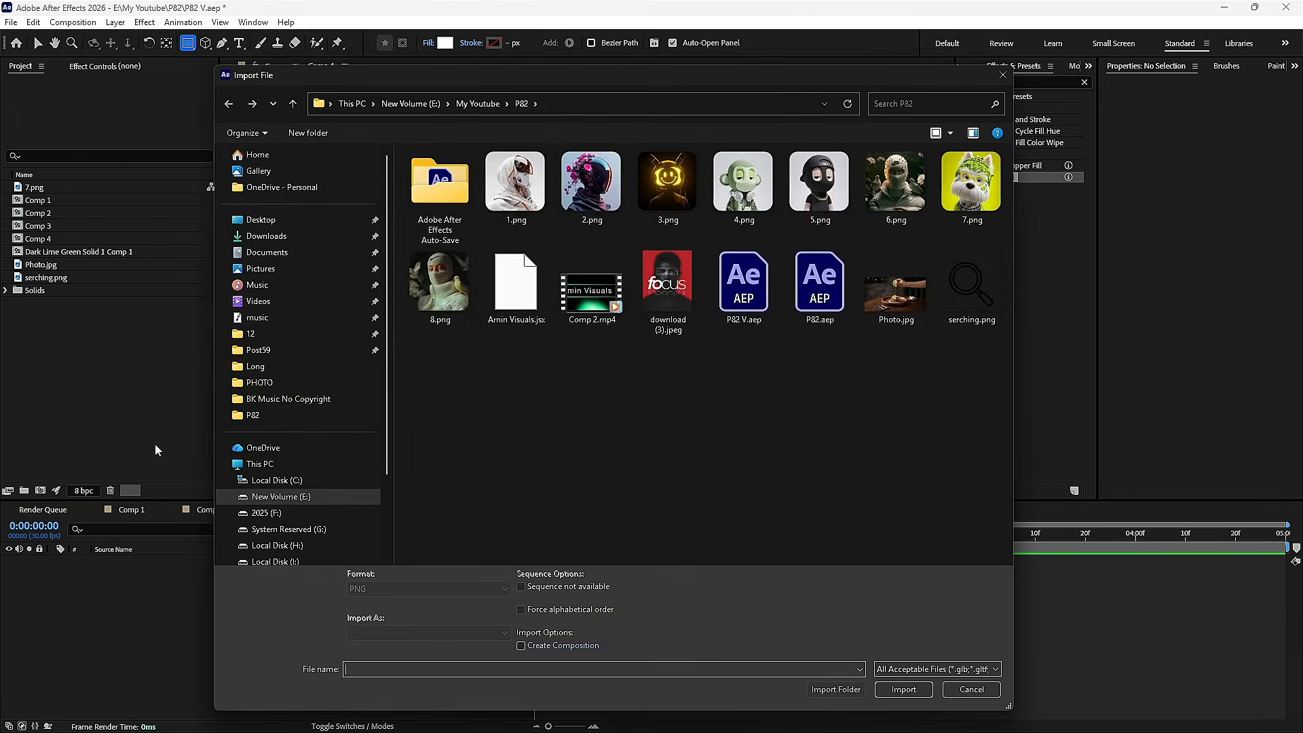
click(469, 316)
ctrl+click(505, 197)
ctrl+click(584, 197)
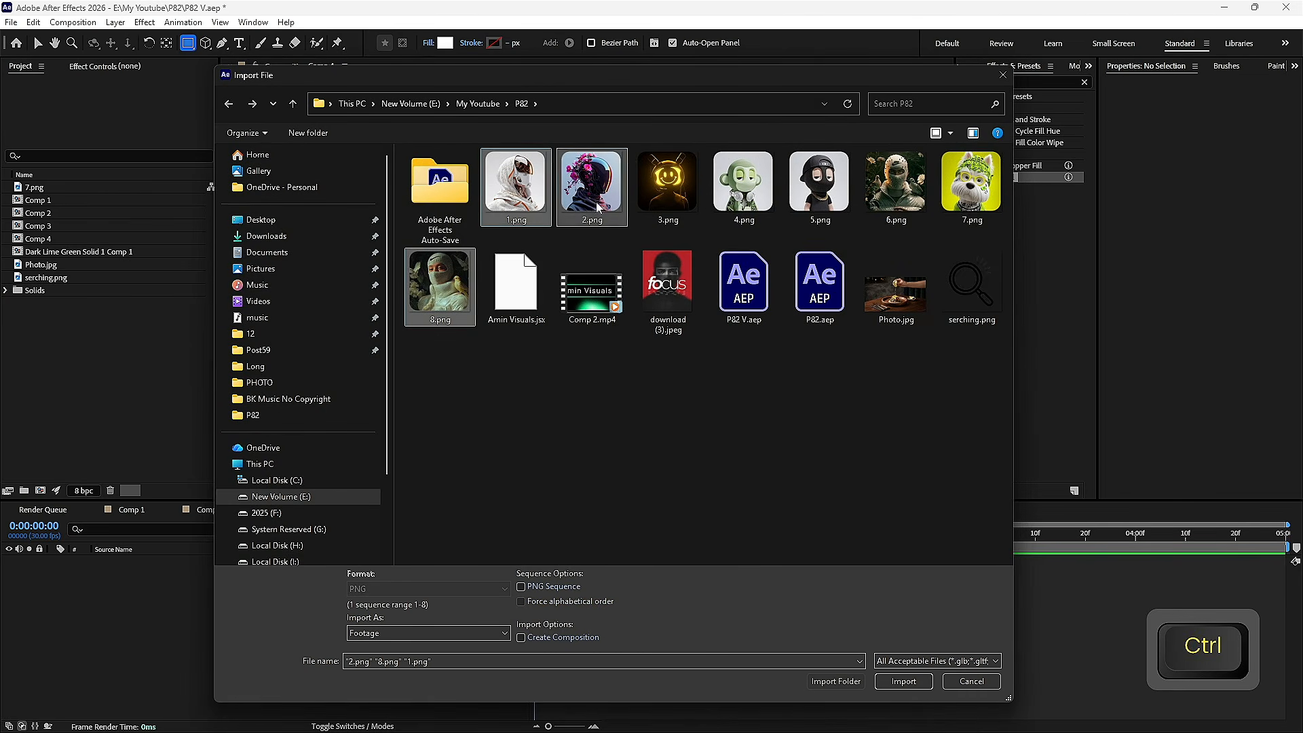
ctrl+click(662, 197)
ctrl+click(739, 197)
ctrl+click(819, 183)
ctrl+click(896, 183)
ctrl+click(971, 183)
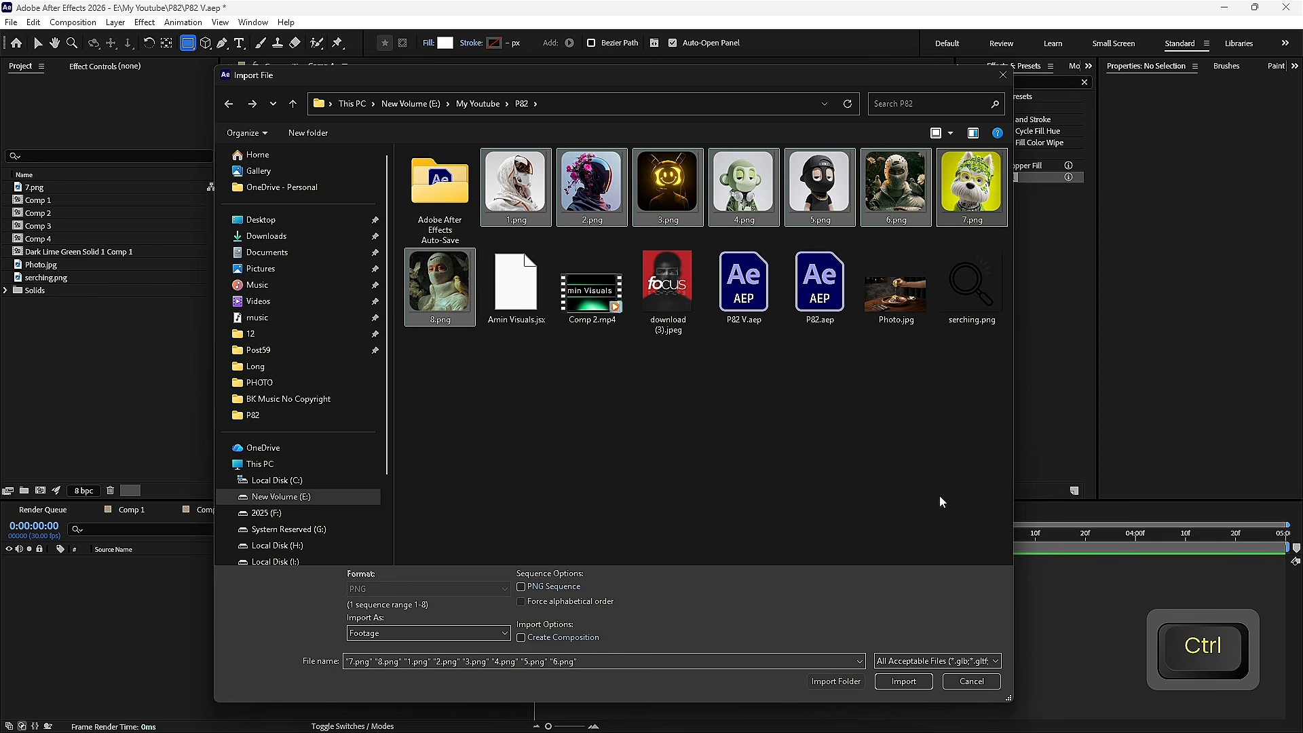
click(903, 680)
Add the eight imported images to Comp 4 as layers and scale them all to 40%.
drag(112, 241, 587, 289)
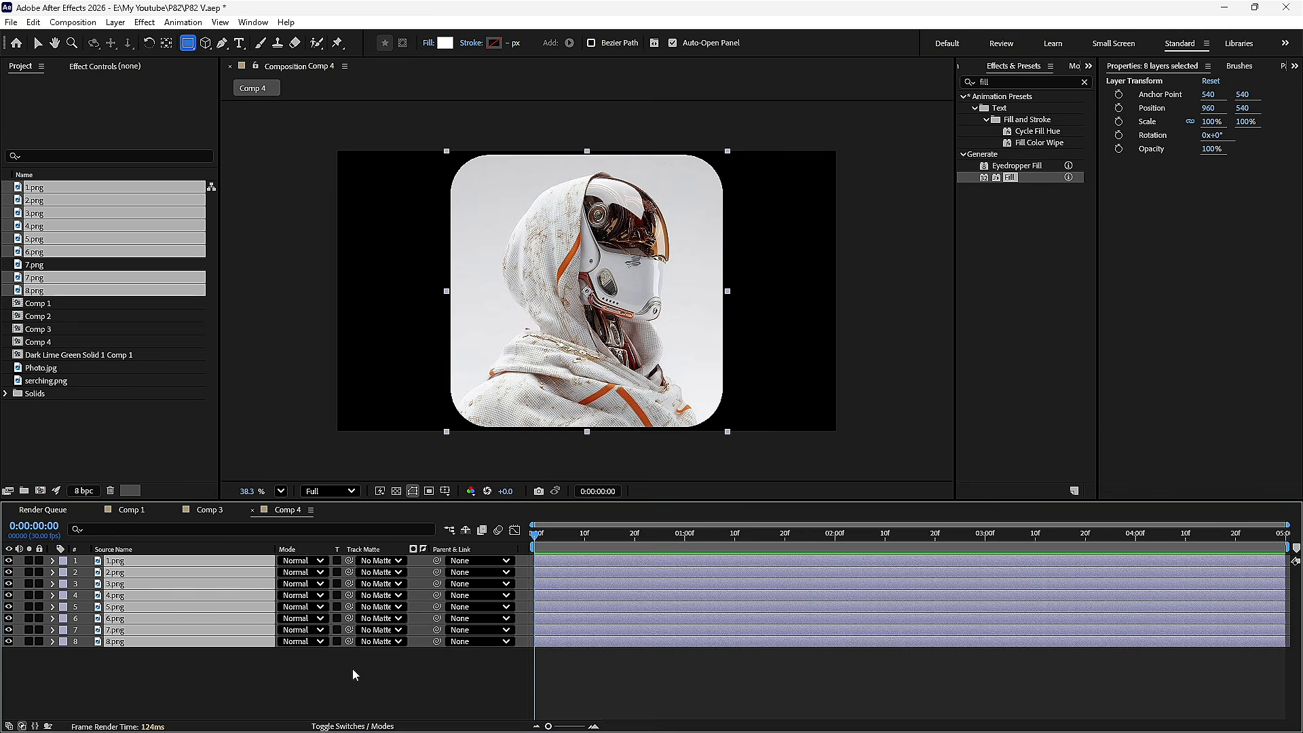
key(s)
drag(300, 588, 266, 591)
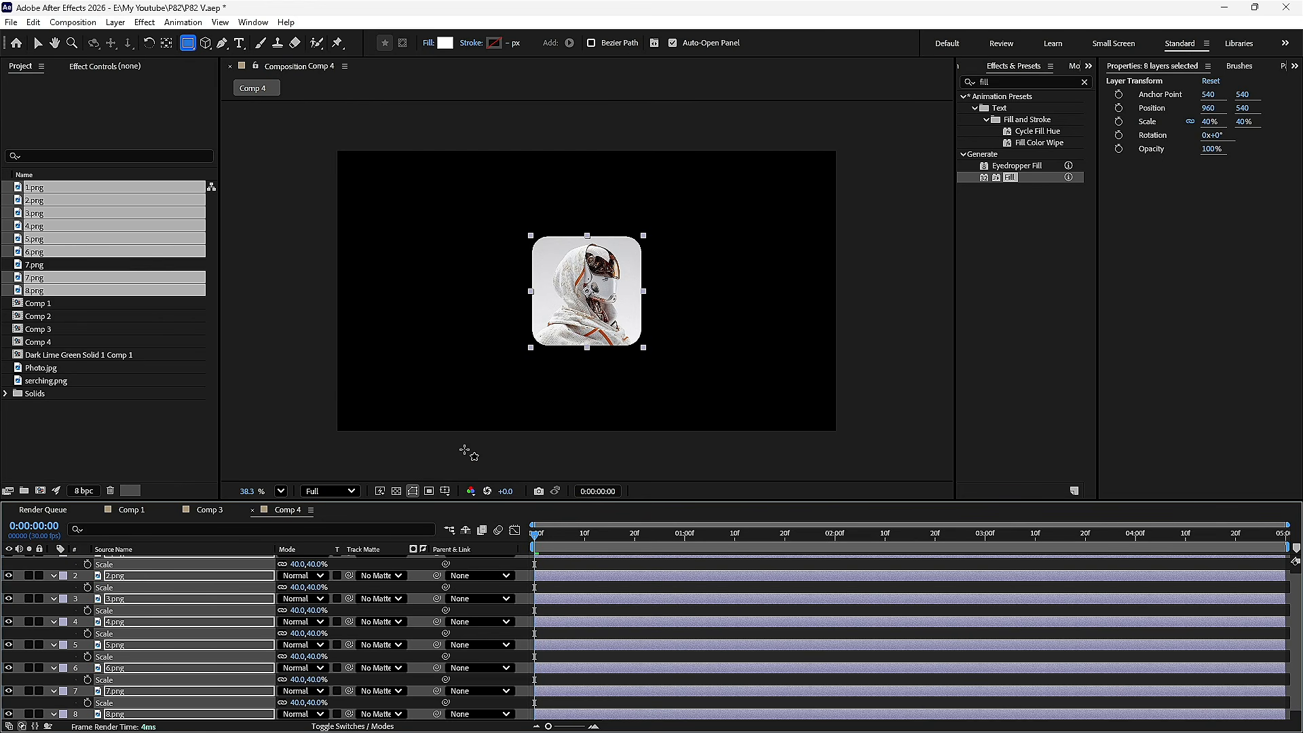
Add a 1920 x 1080 yellow solid to Comp 4 and send it beneath all the image layers.
click(41, 45)
click(537, 453)
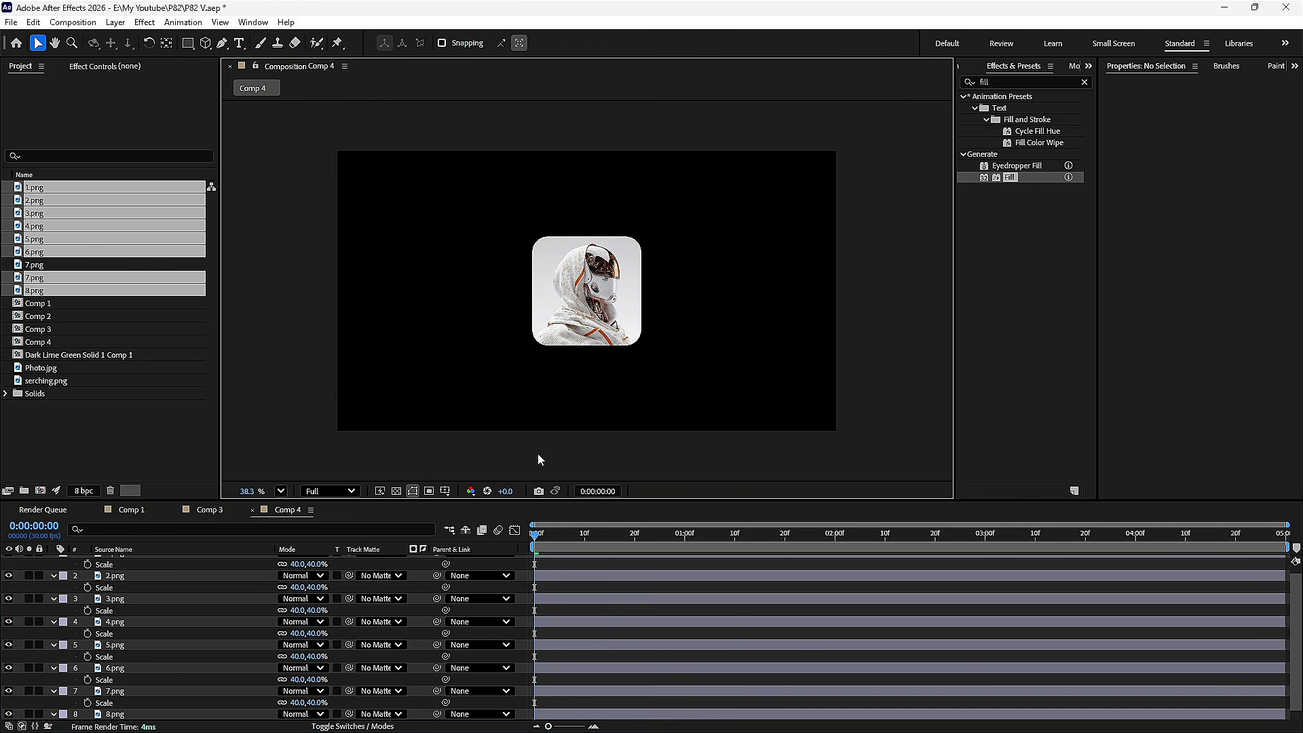
right_click(537, 453)
mouse_move(686, 470)
click(780, 499)
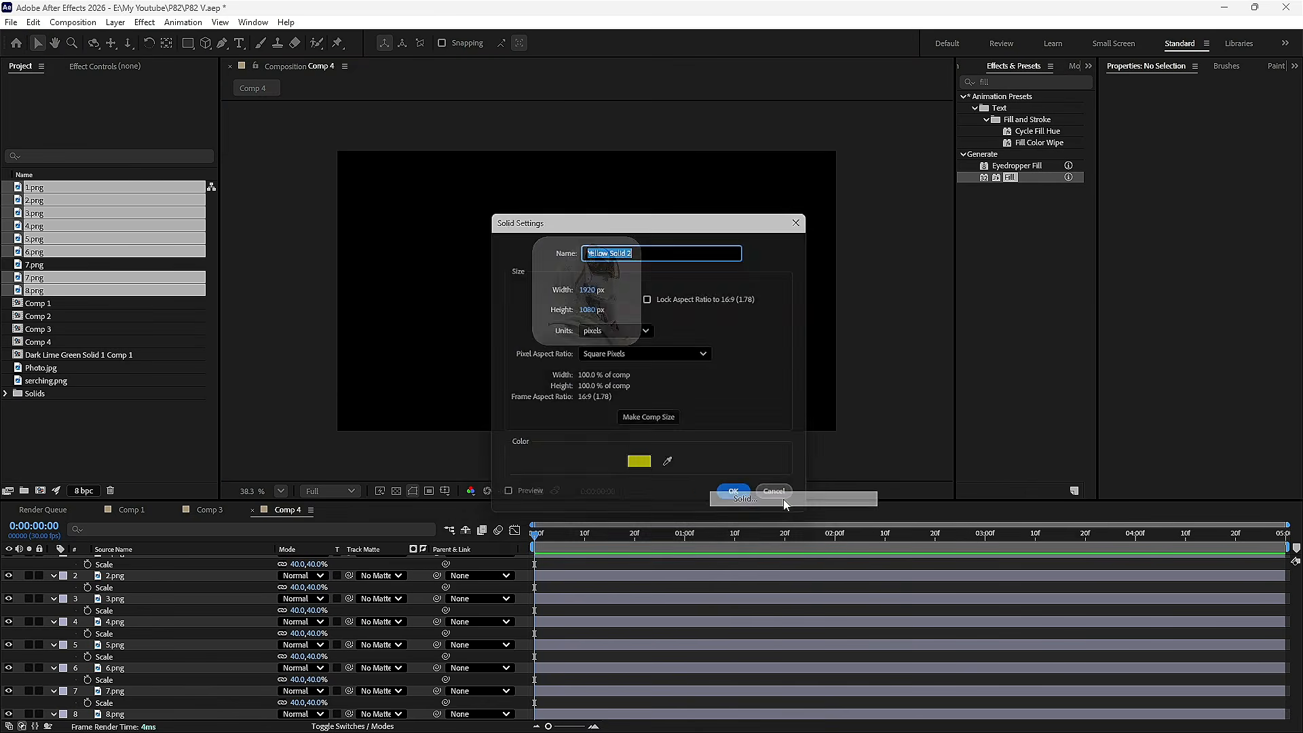
click(736, 501)
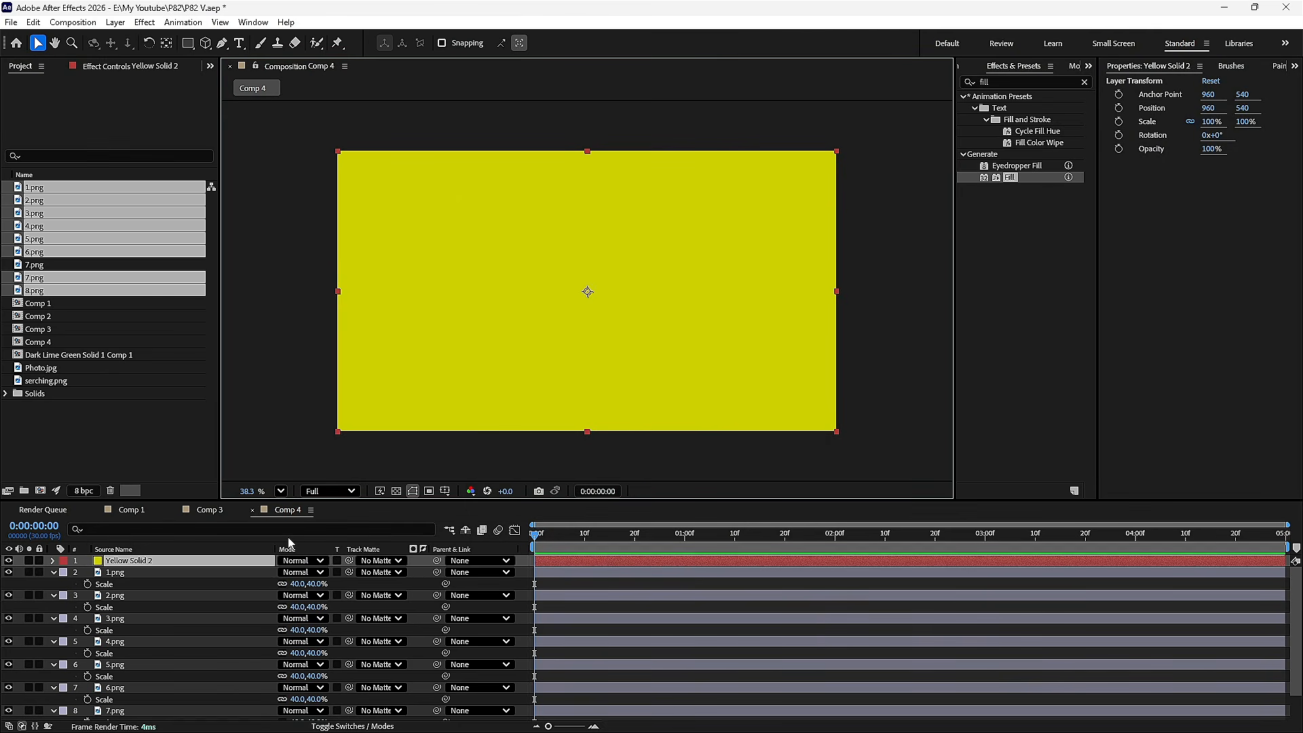
key(ctrl+shift+bracketleft)
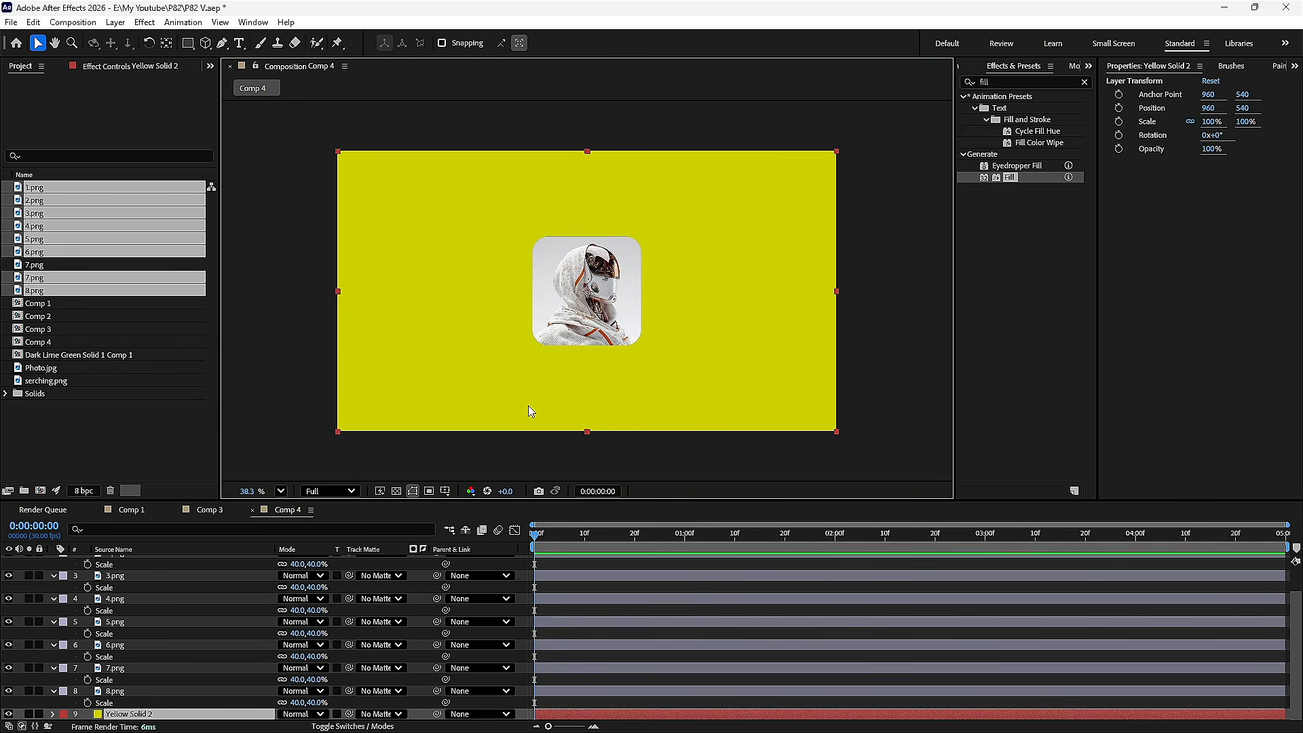
Add a null object to Comp 4.
right_click(518, 454)
mouse_move(549, 463)
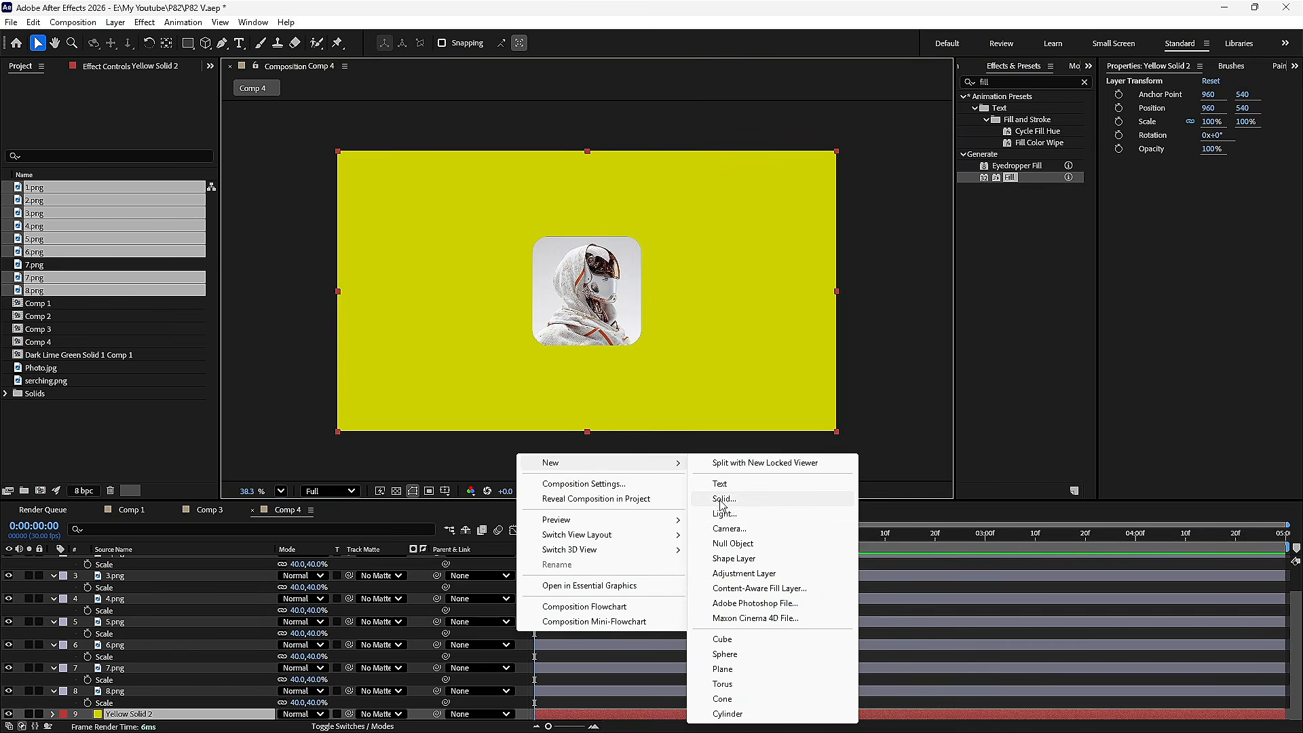
click(747, 542)
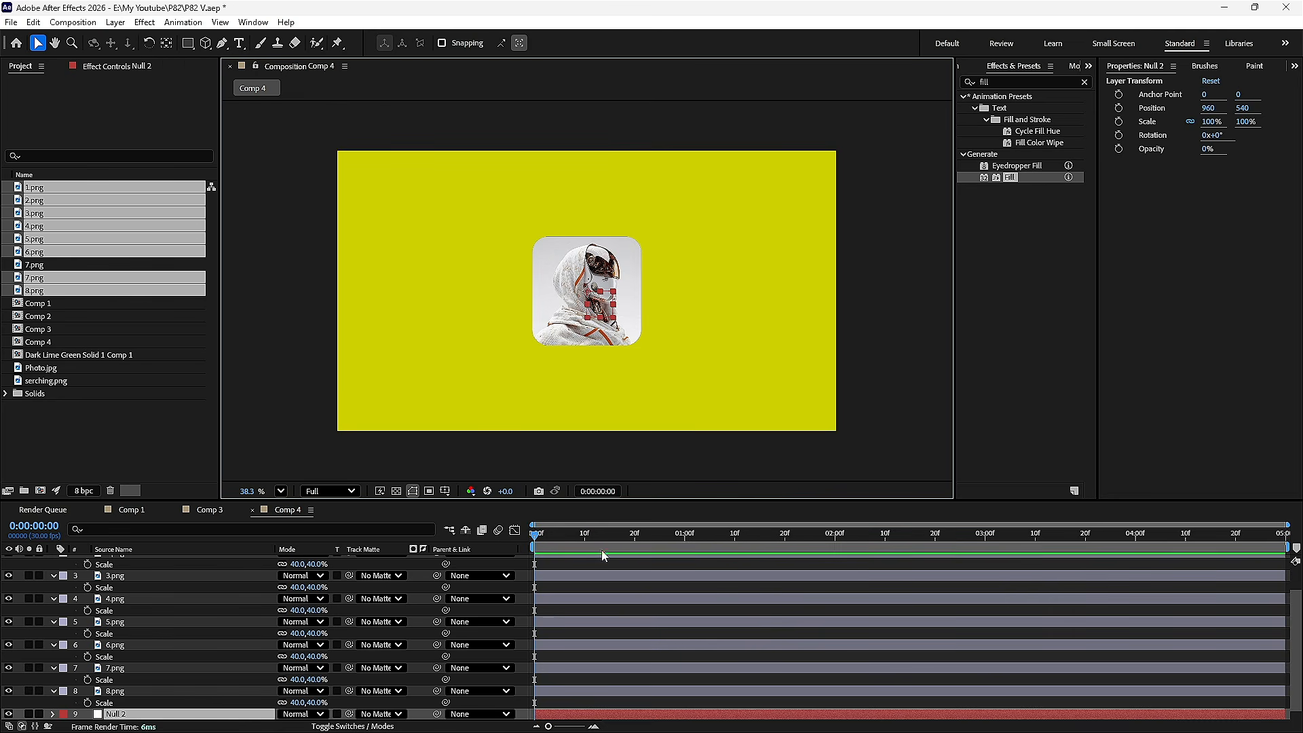
Move all eight image layers together horizontally to an X position of about 1273.5, clear of the null.
click(597, 690)
scroll(576, 660, up, 3)
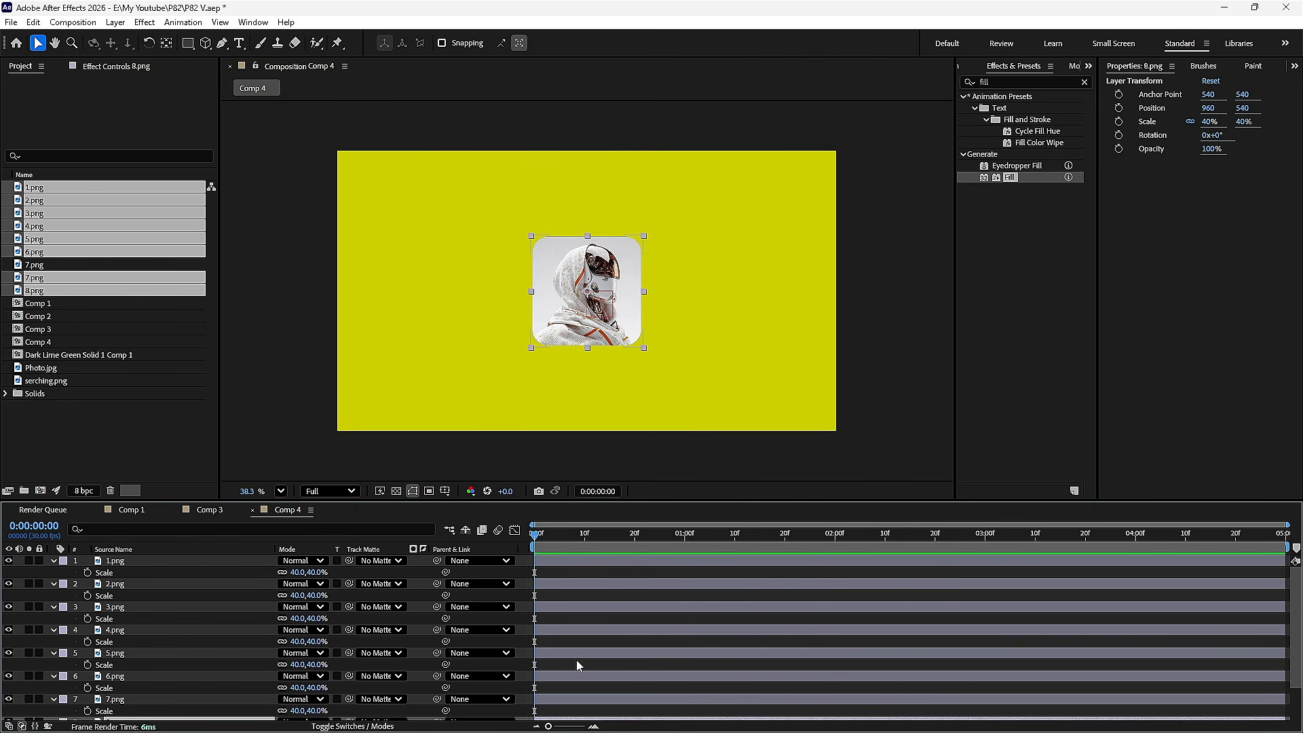
shift+click(593, 560)
drag(613, 332, 693, 333)
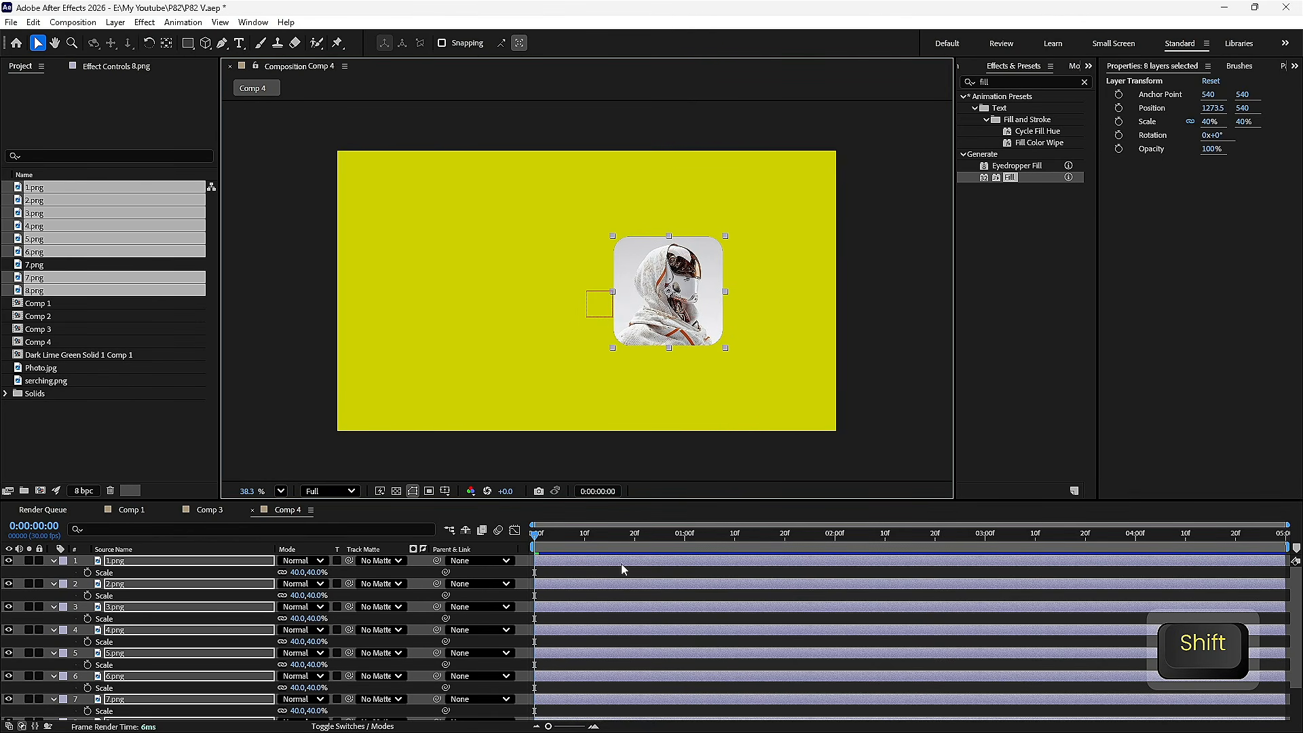
Bring Null 2 to the top of the layer stack and collapse the open properties of all layers.
scroll(614, 577, down, 2)
click(576, 701)
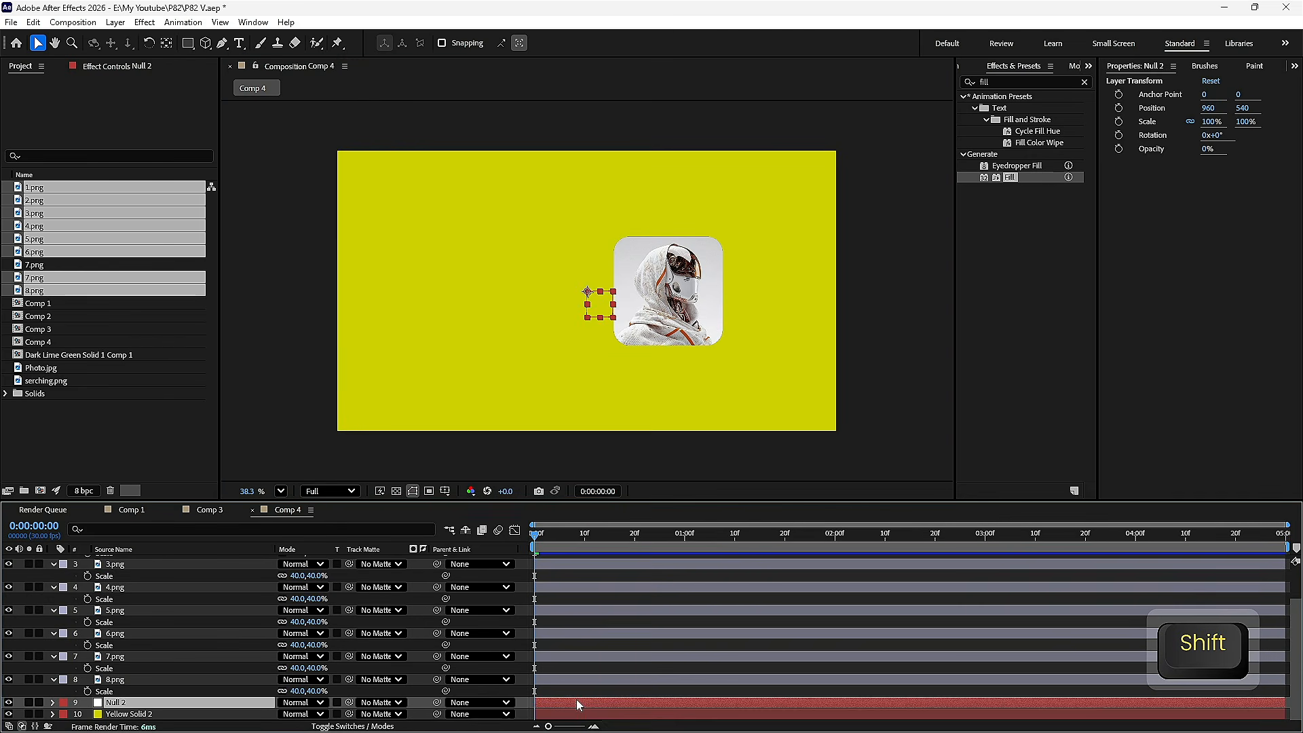
key(ctrl+shift+bracketright)
key(ctrl+shift+bracketright)
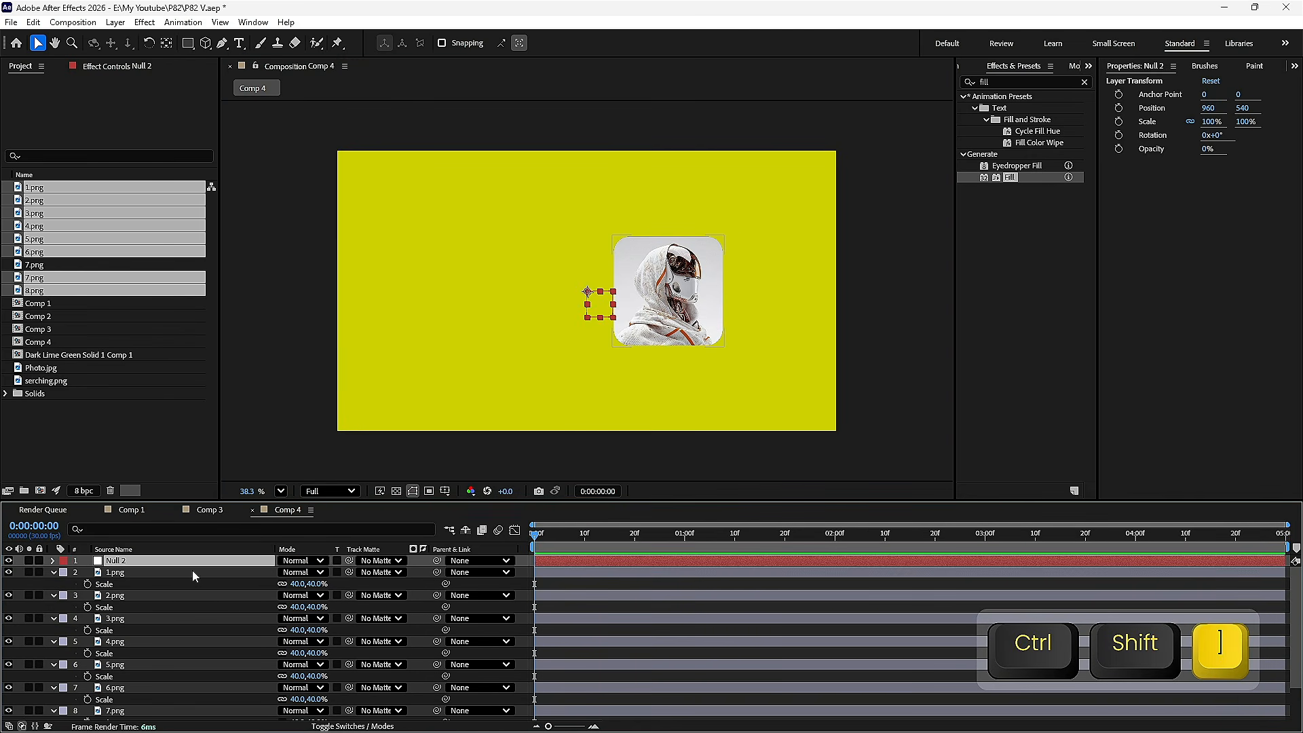
key(ctrl+a)
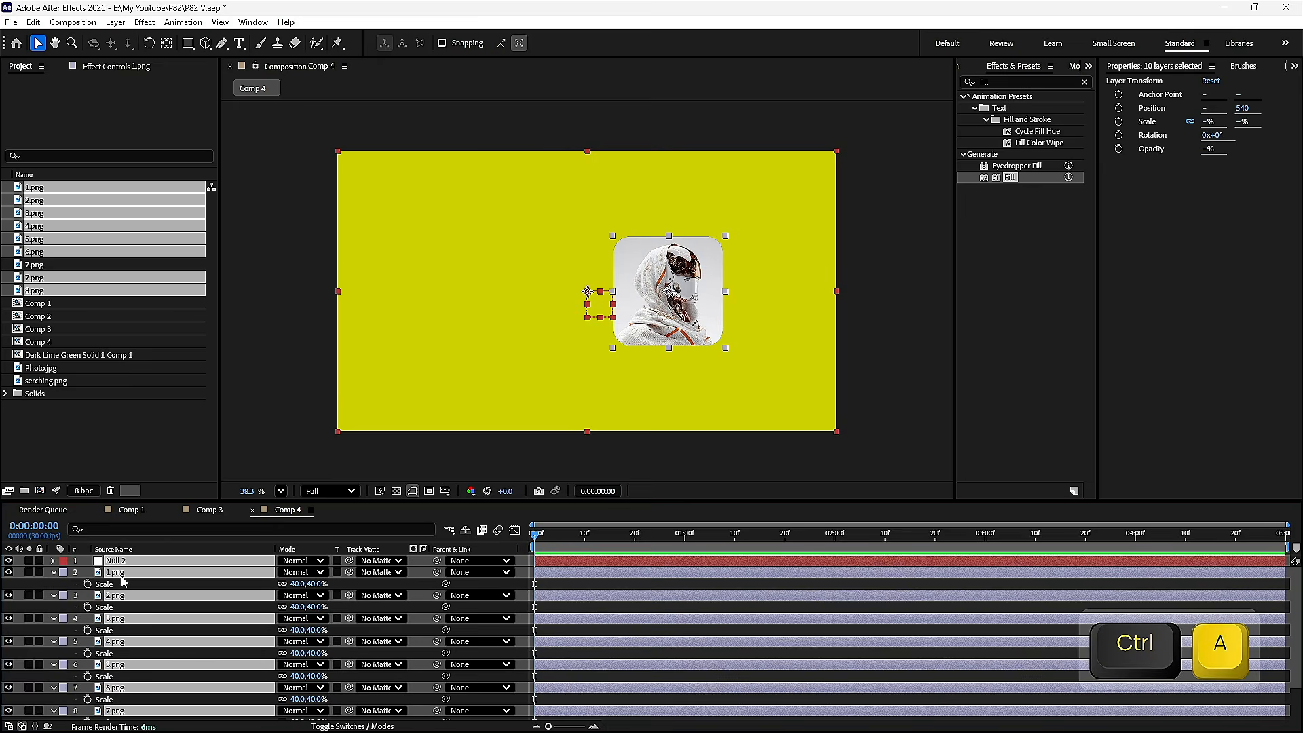
key(u)
click(180, 689)
click(148, 562)
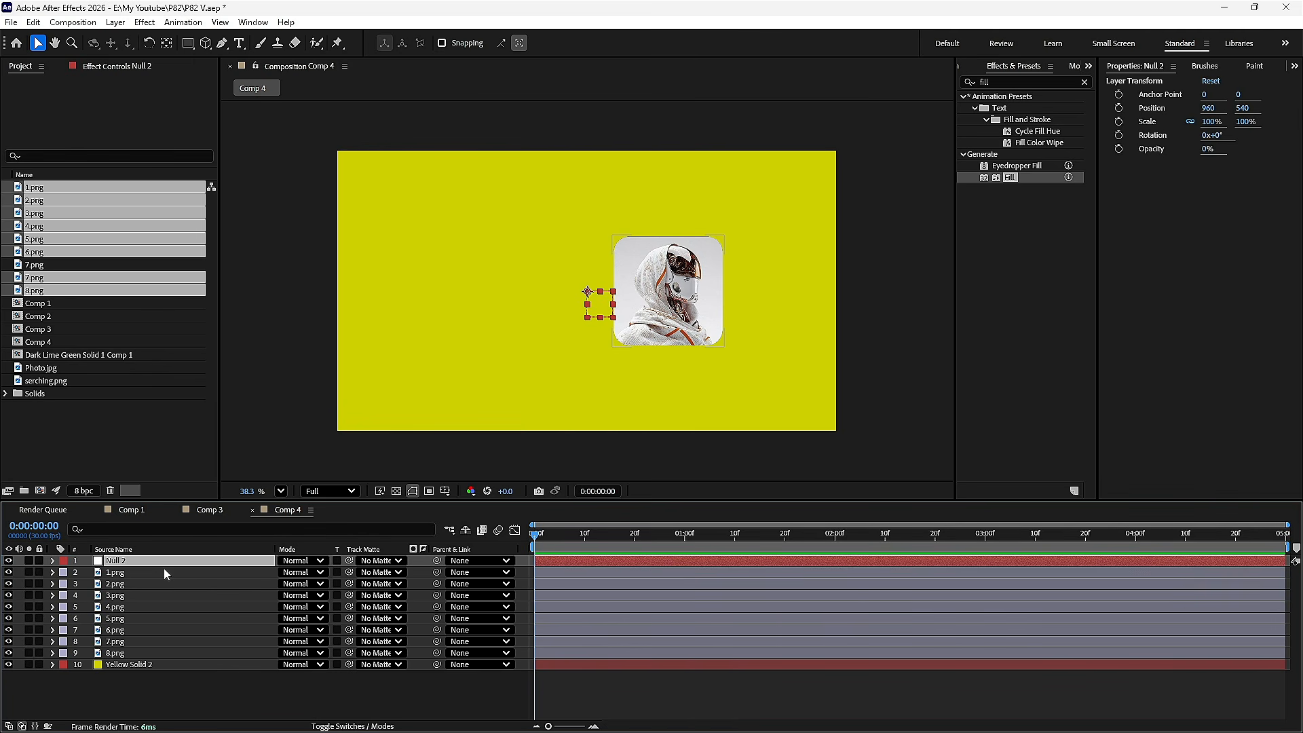
Parent the 1.png layer to Null 2 and reveal the null's Rotation property.
click(164, 572)
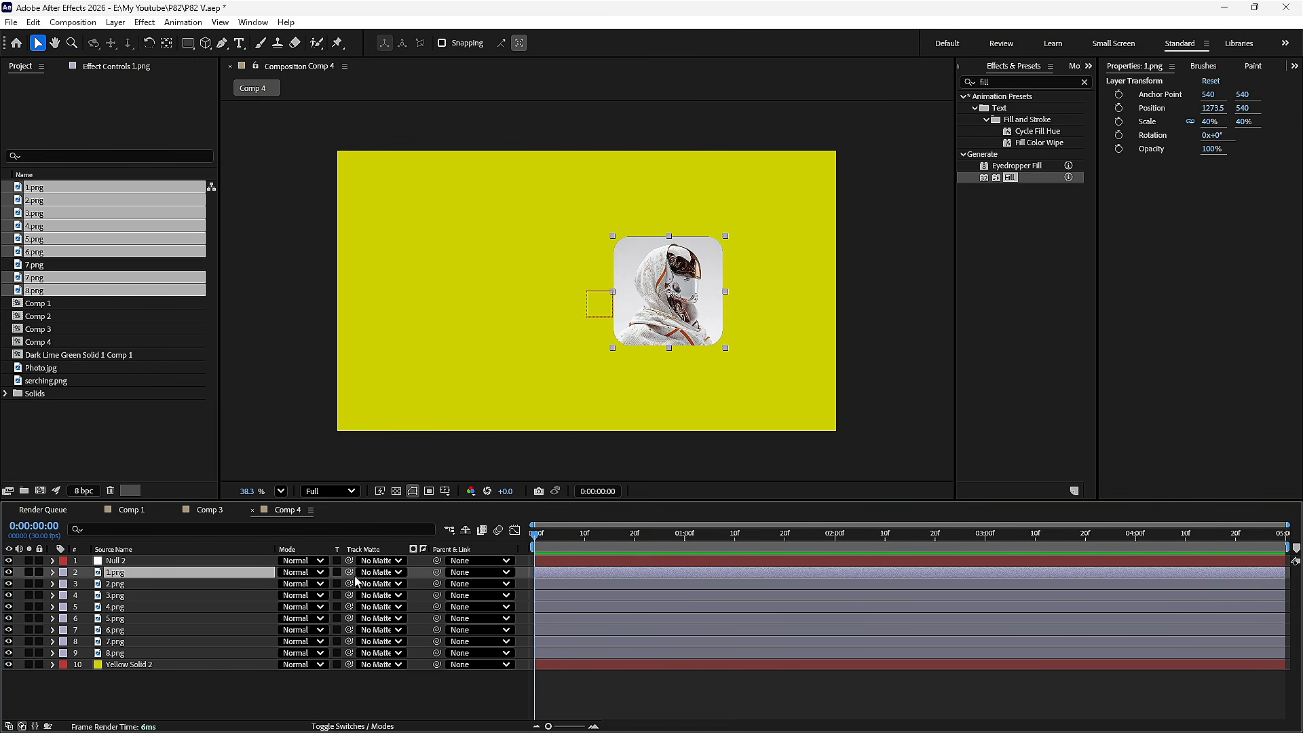
drag(437, 572, 211, 563)
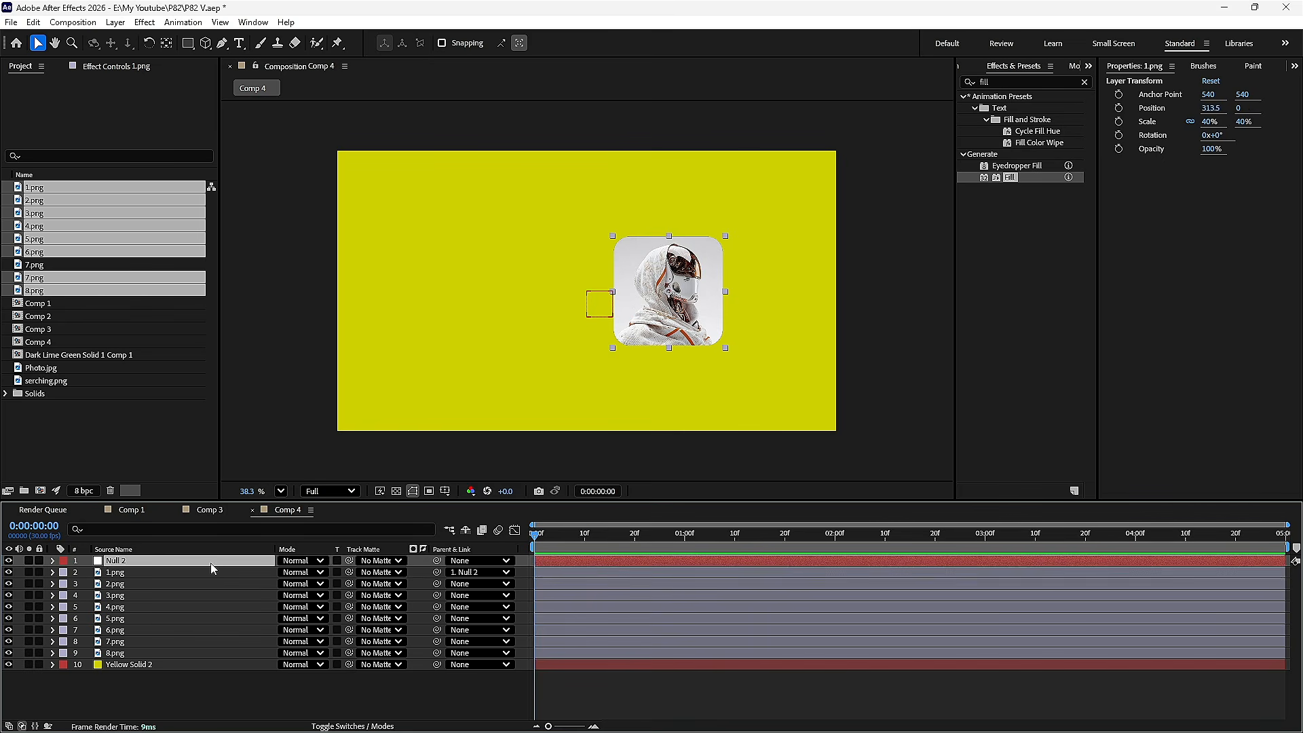
click(210, 563)
key(r)
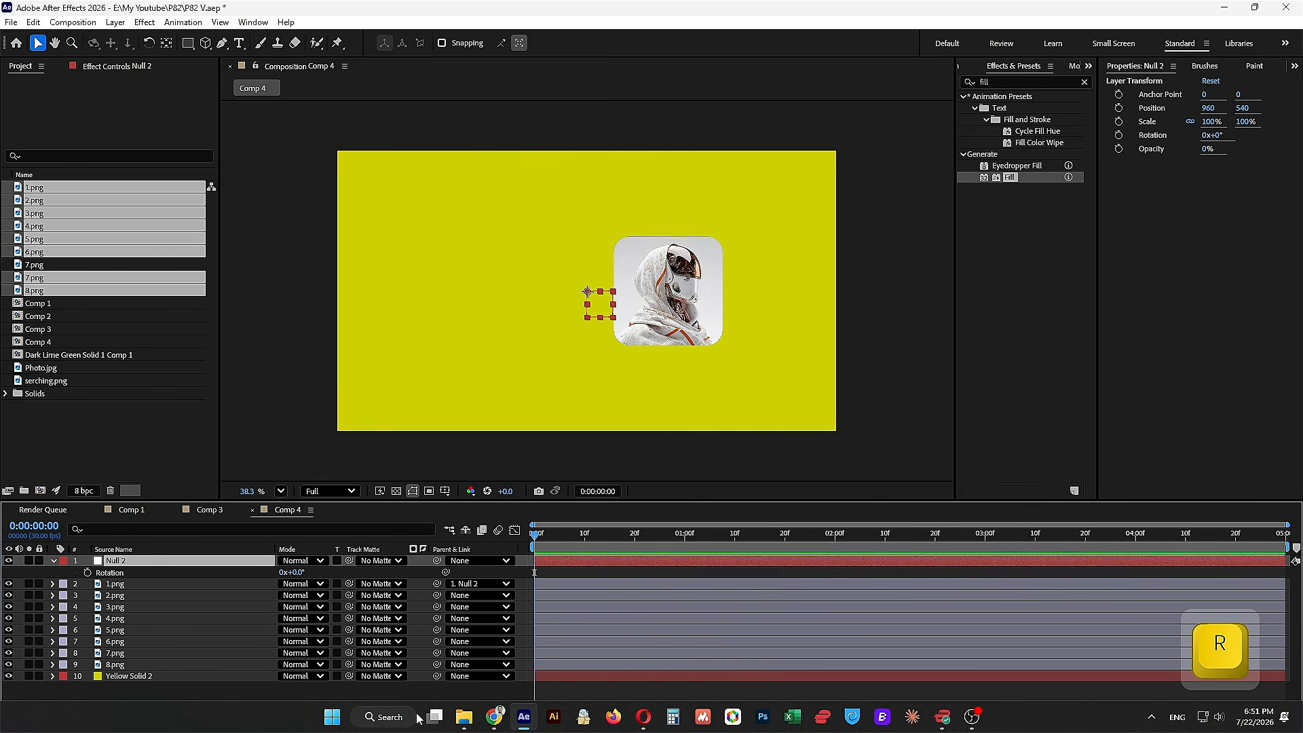
Switch to Calculator and divide 360 by 8 to work out the angle between images, then close it.
click(672, 717)
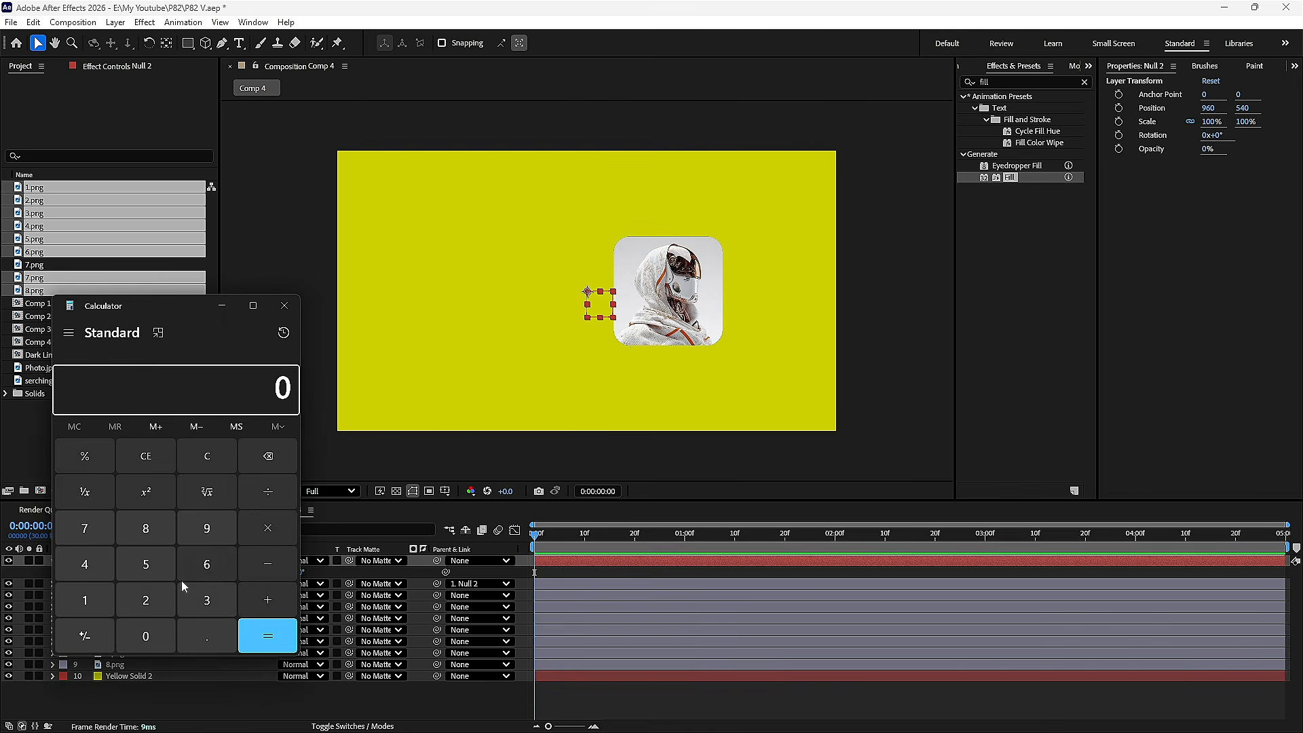
text(3)
text(0/)
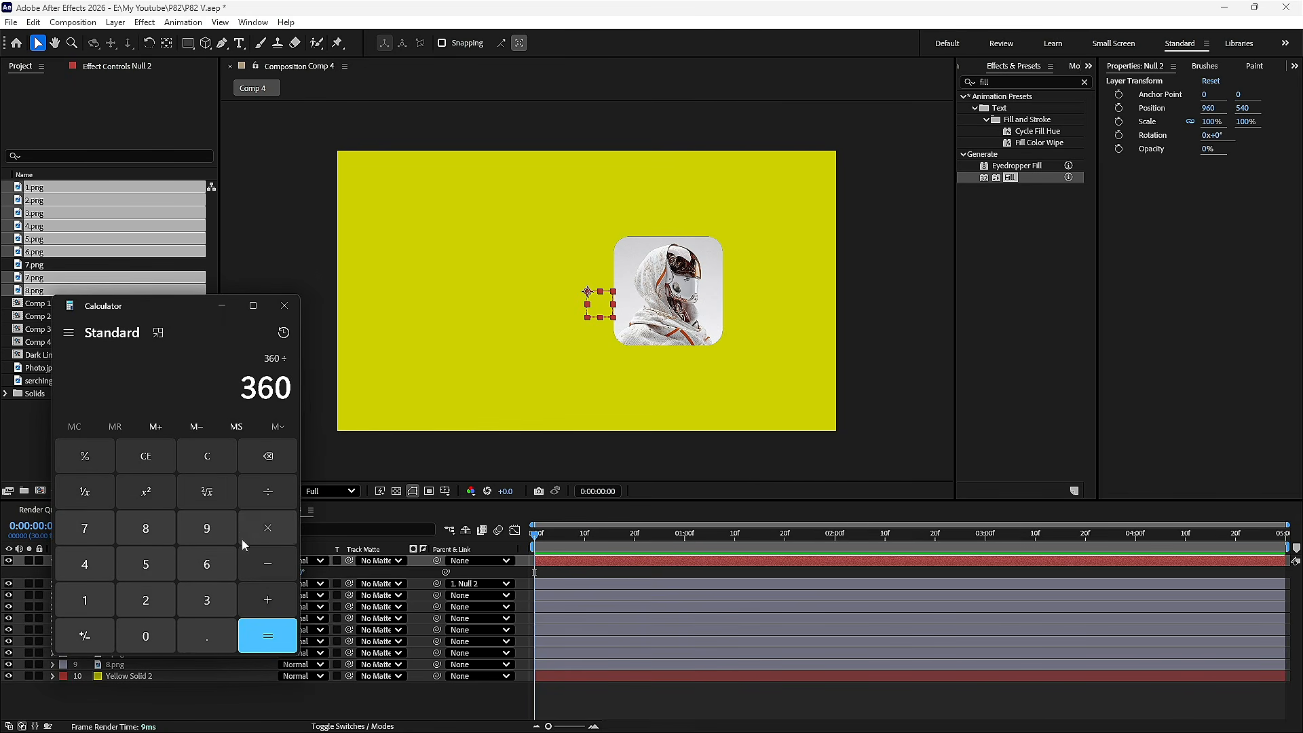
click(268, 635)
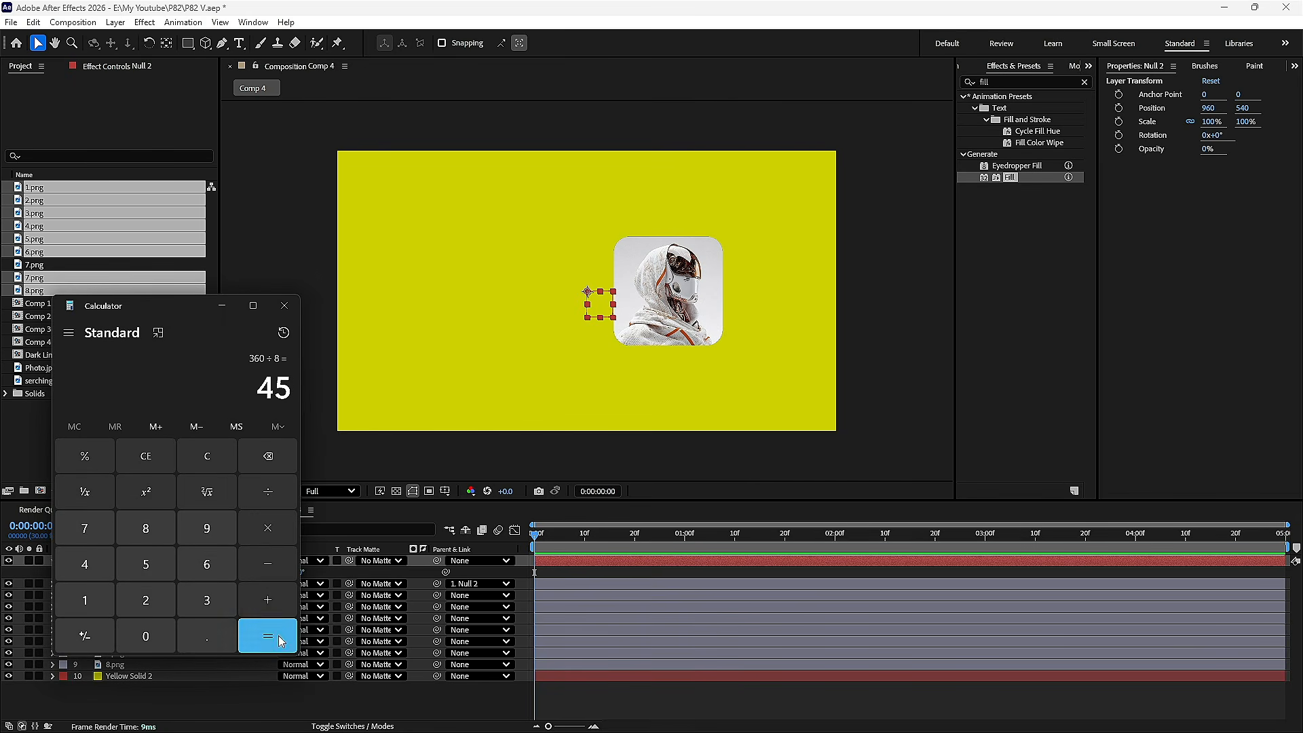
click(284, 305)
Set Null 2's rotation to 45° and parent the 2.png layer to it.
click(296, 572)
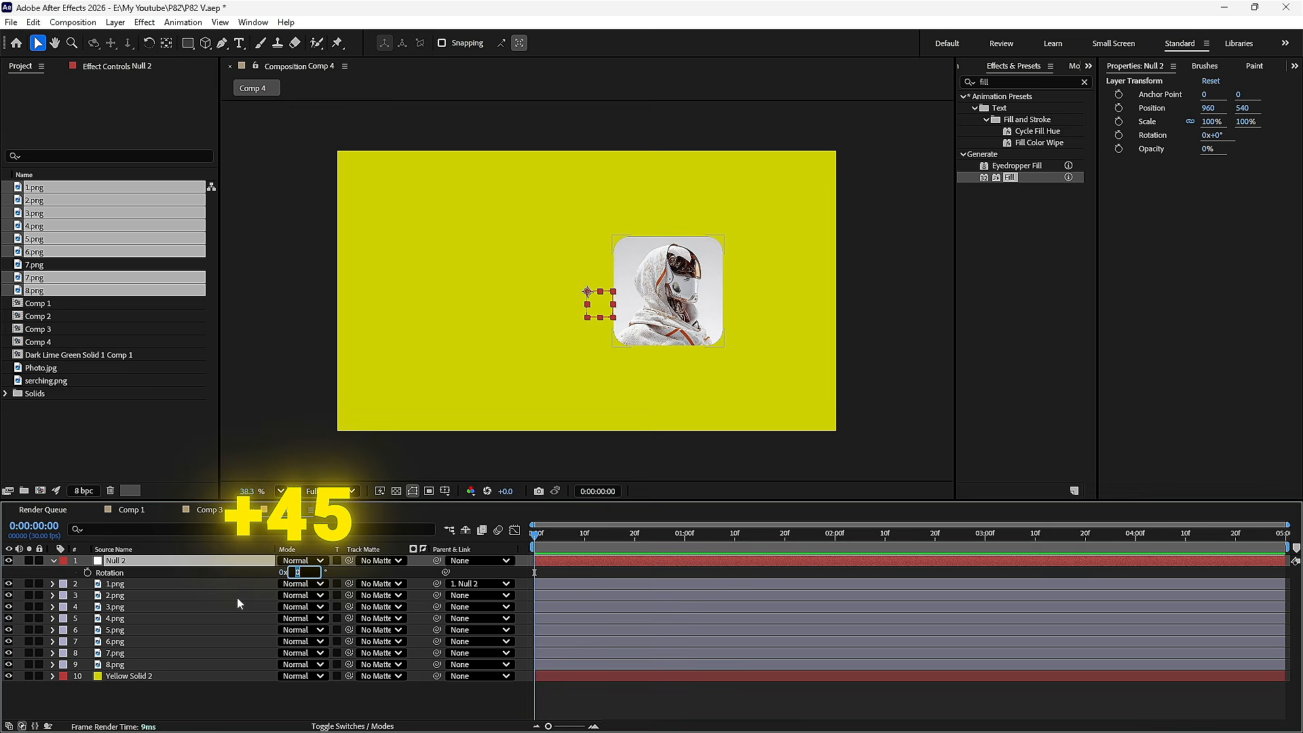
text(45)
key(Return)
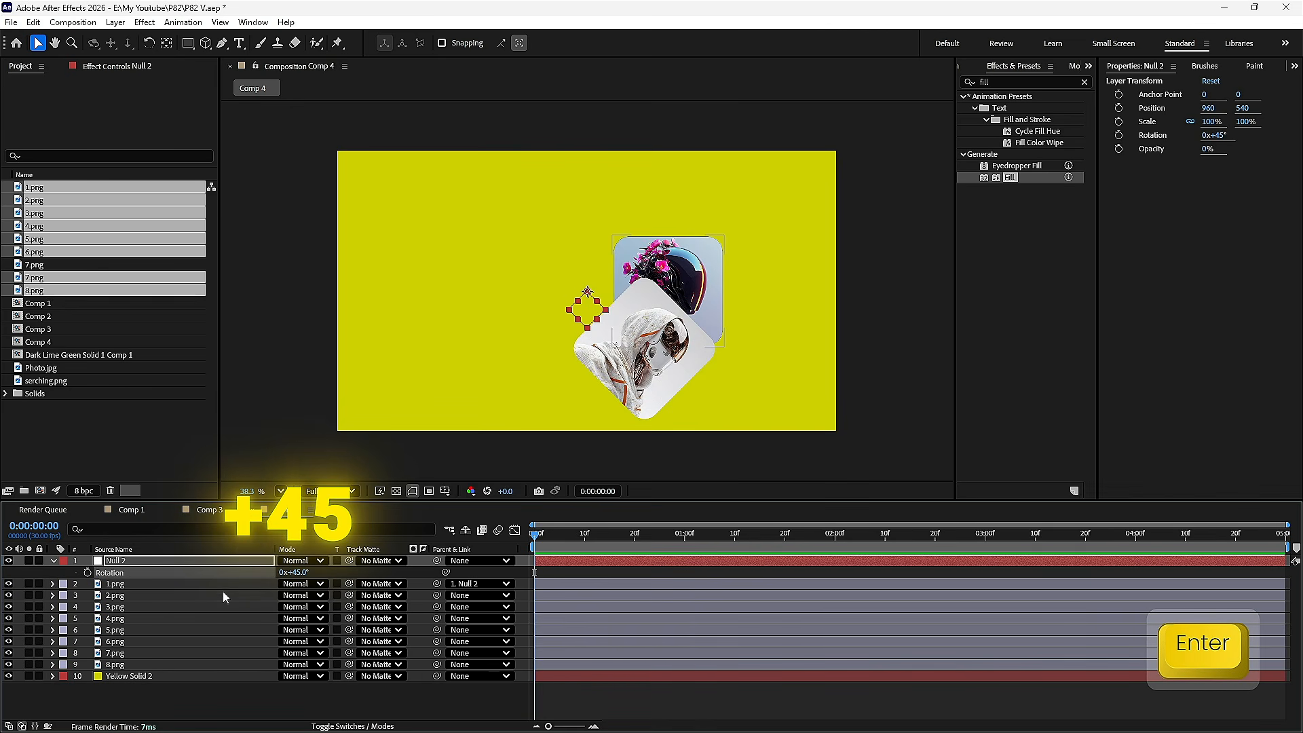
click(205, 596)
drag(436, 595, 228, 563)
Set Null 2's rotation to 90° and parent the 3.png layer to it.
click(300, 571)
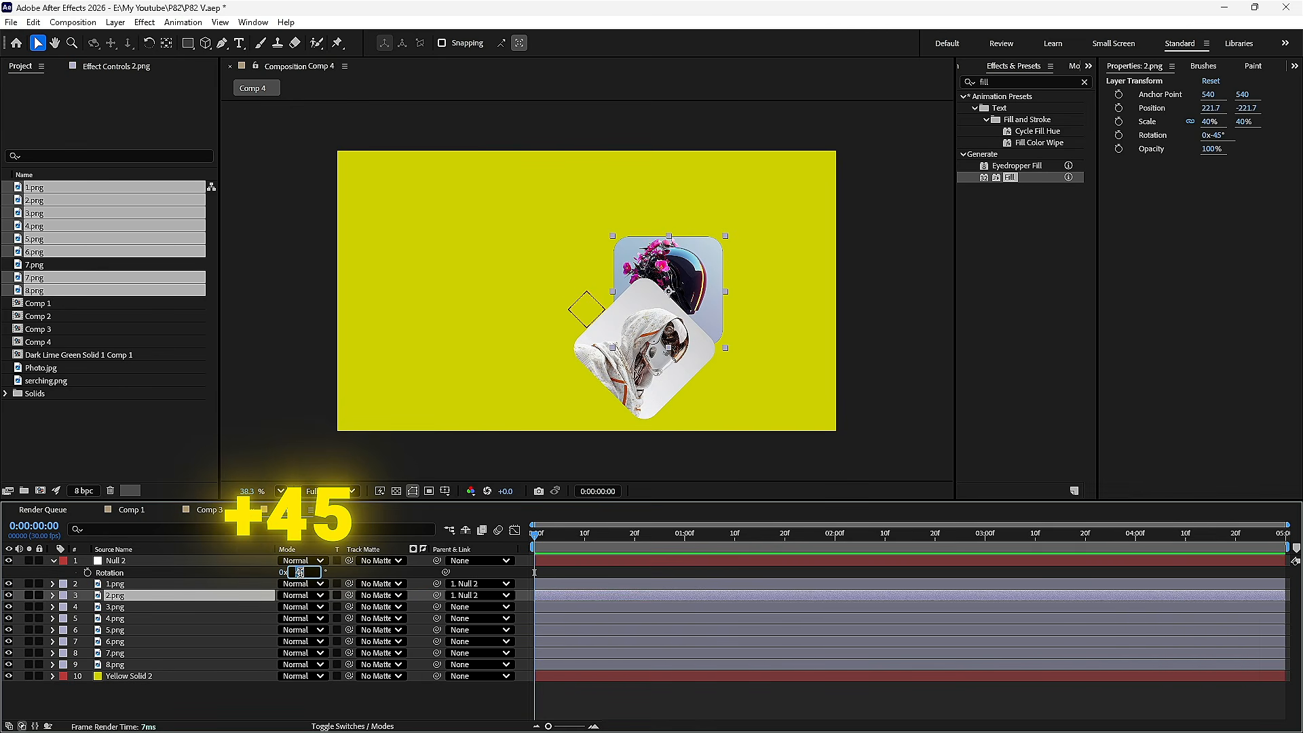
text(90)
key(Return)
click(221, 606)
drag(436, 607, 230, 562)
Set Null 2's rotation to 135° and parent the 4.png layer to it.
click(299, 573)
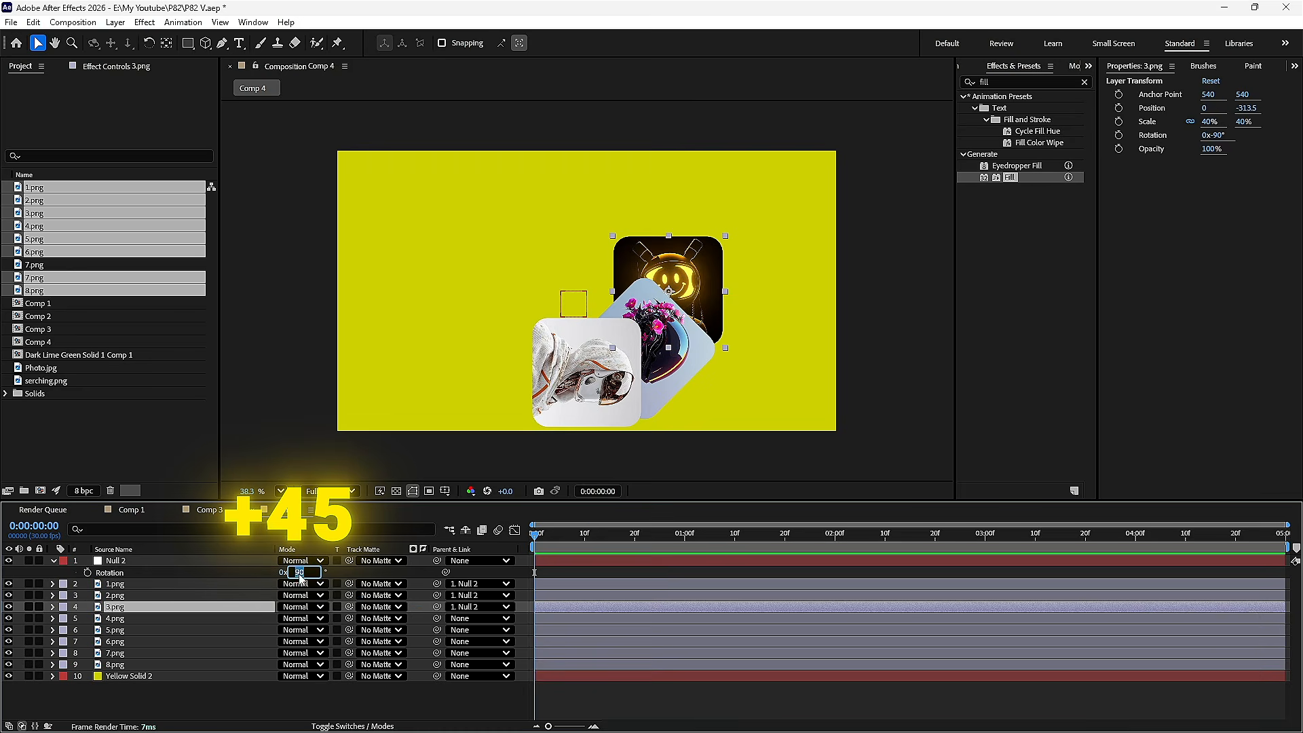
text(135)
key(Return)
click(221, 618)
drag(436, 618, 197, 571)
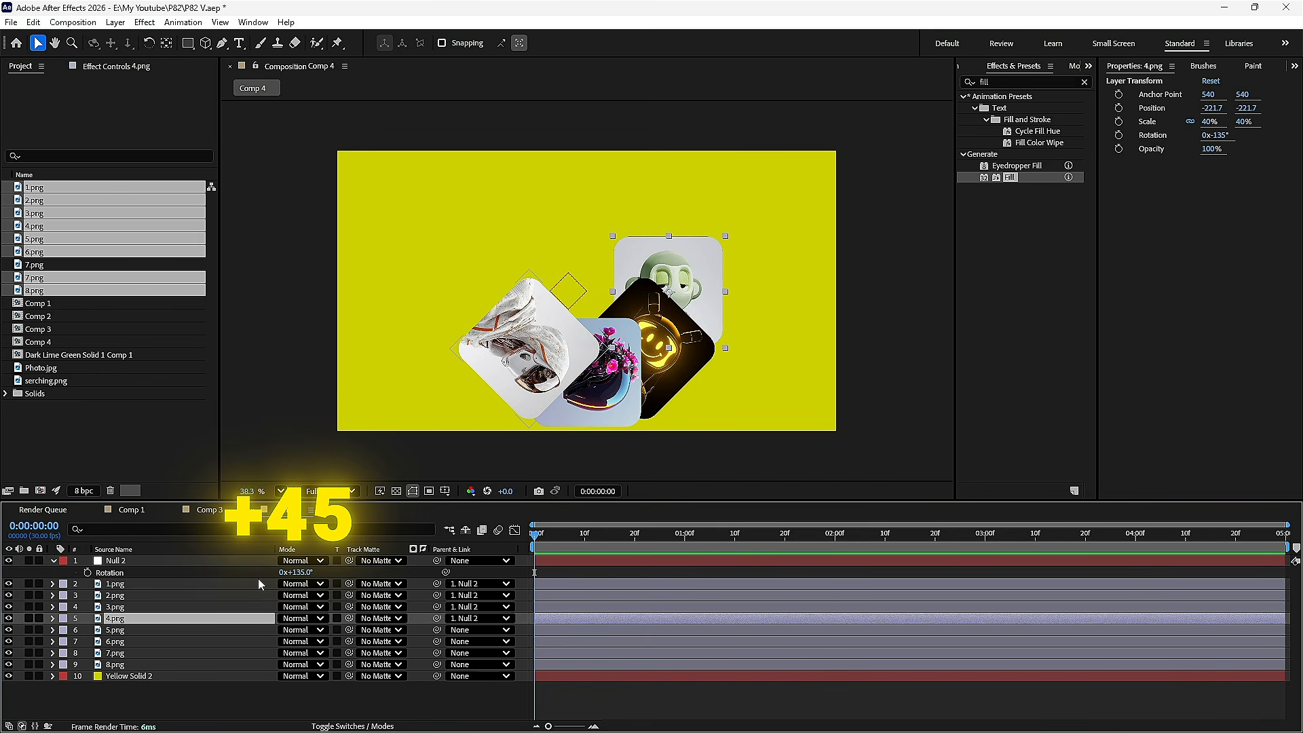
Set Null 2's rotation to 180° and parent the 5.png layer to it.
click(299, 572)
text(180)
key(Return)
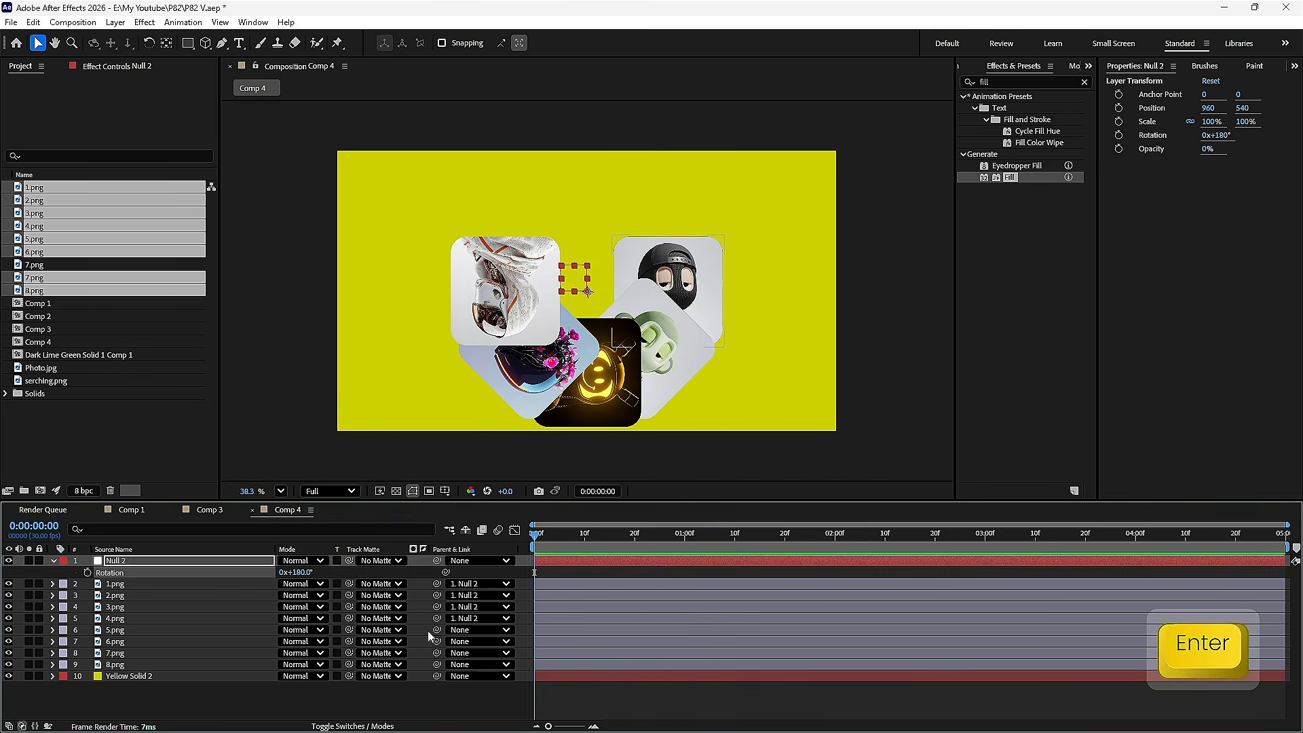
drag(436, 630, 234, 562)
Set Null 2's rotation to 225° and parent the 6.png layer to it.
click(299, 572)
text(+45)
key(Return)
drag(437, 641, 234, 563)
Set Null 2's rotation to 270° and parent the 7.png layer to it.
click(299, 572)
text(+)
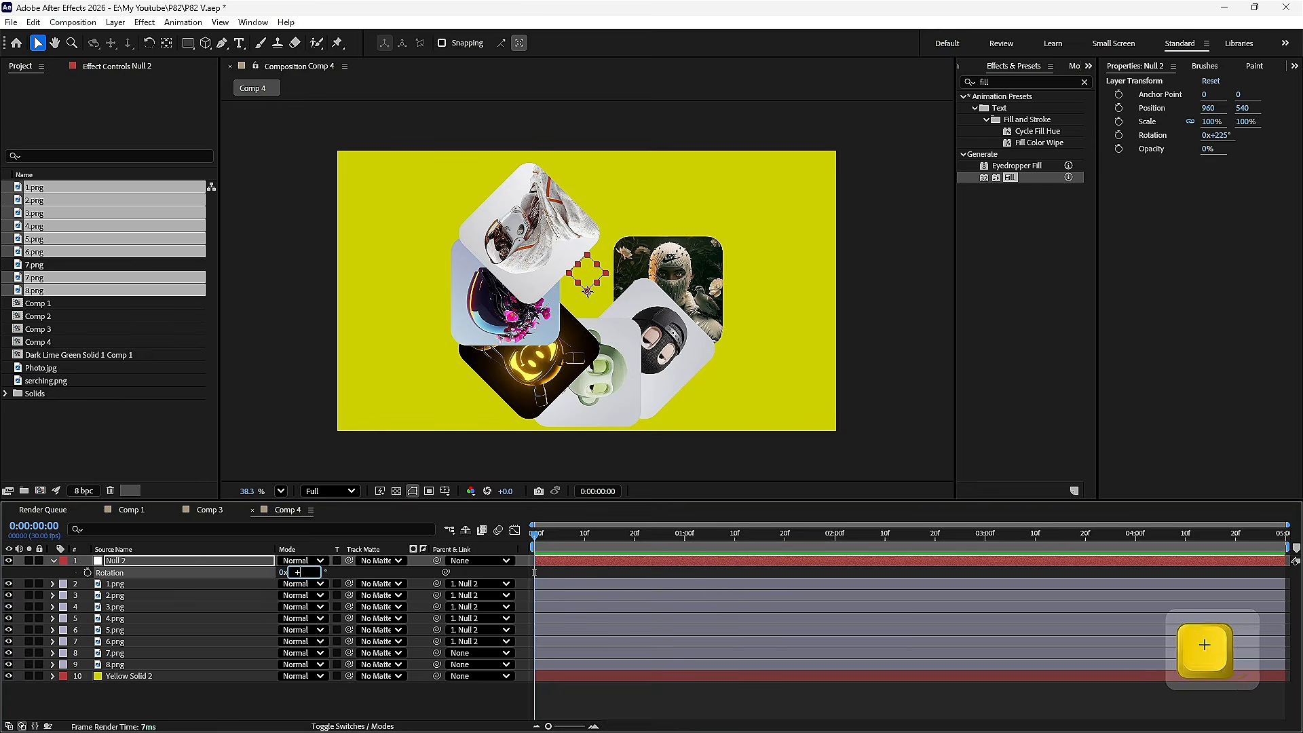
text(45)
key(Return)
drag(436, 653, 234, 562)
Increase Null 2's rotation by another 45° and parent the 8.png layer to it.
click(299, 572)
text(+45)
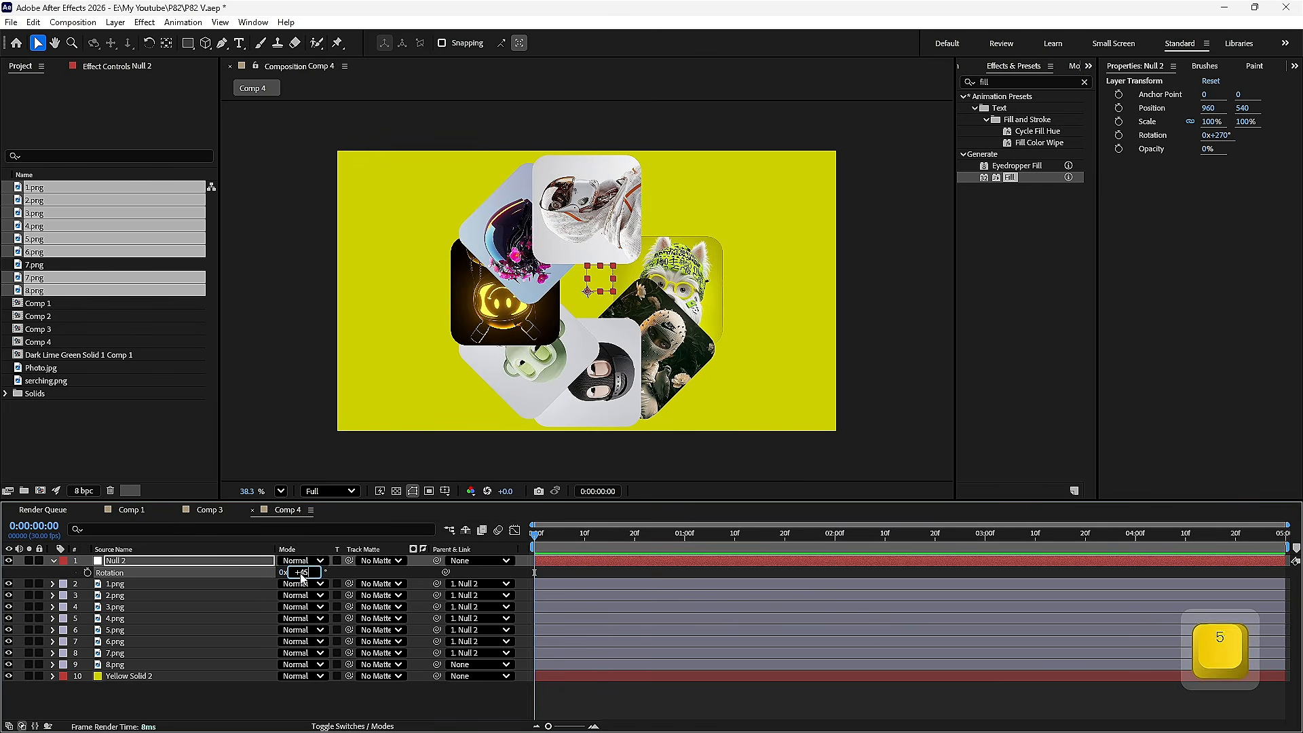
key(Return)
drag(436, 665, 234, 563)
Turn Null 2 a final 45° to complete one revolution and scrub its rotation to test the ring.
text(+45)
key(Return)
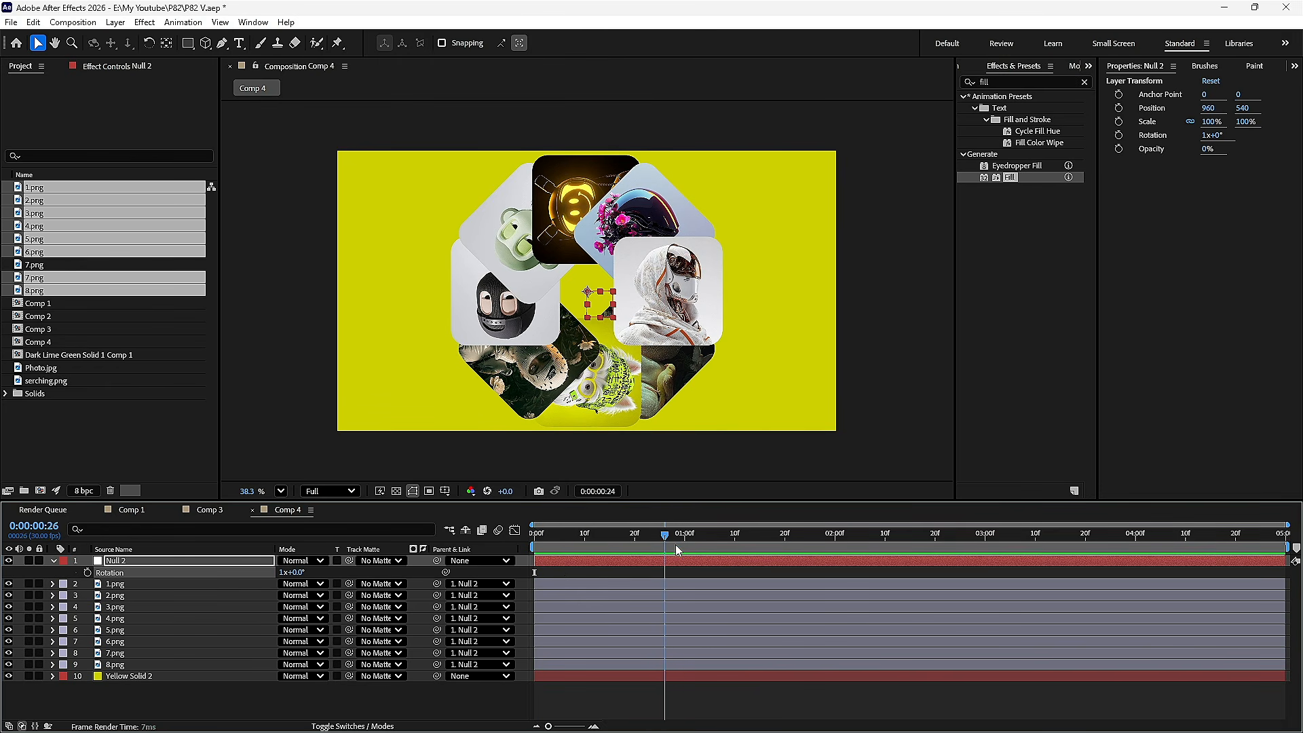
drag(296, 575, 238, 596)
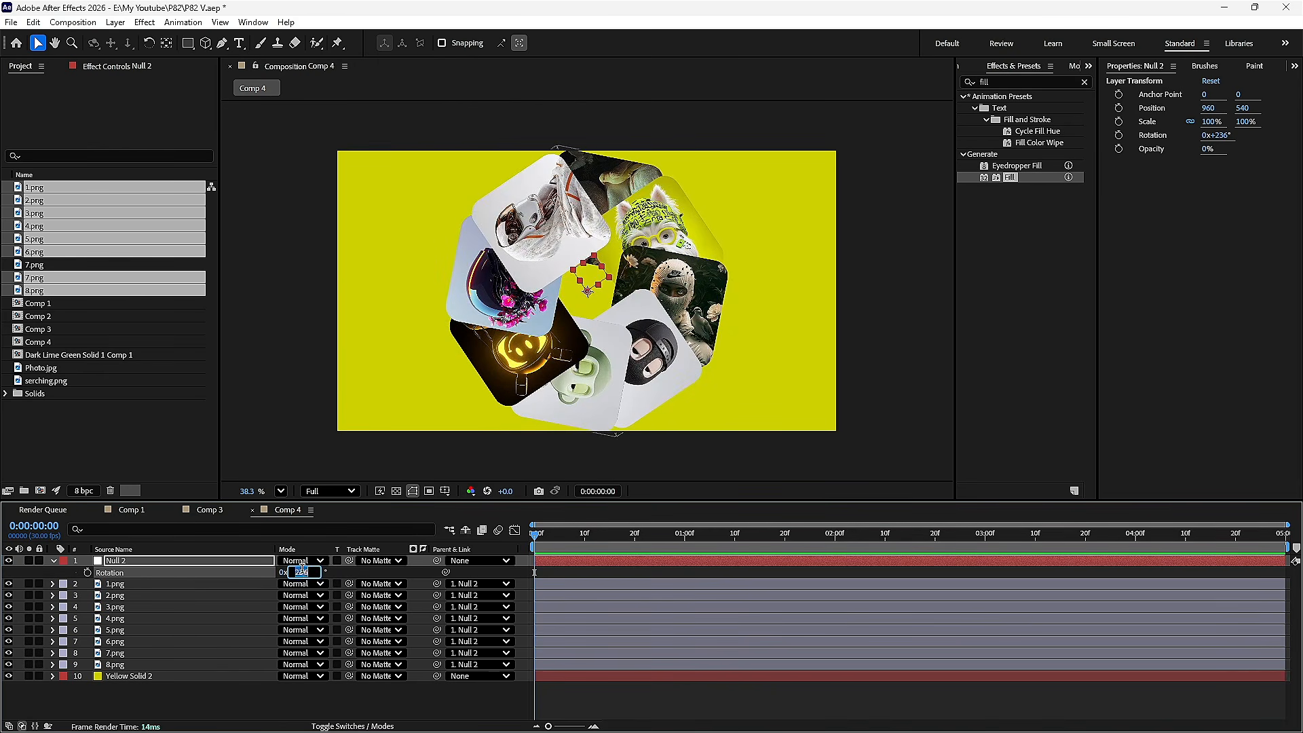
Keyframe Null 2's rotation from 0° at 0 seconds to one full revolution at 2 seconds, and preview the spin.
text(0)
key(Return)
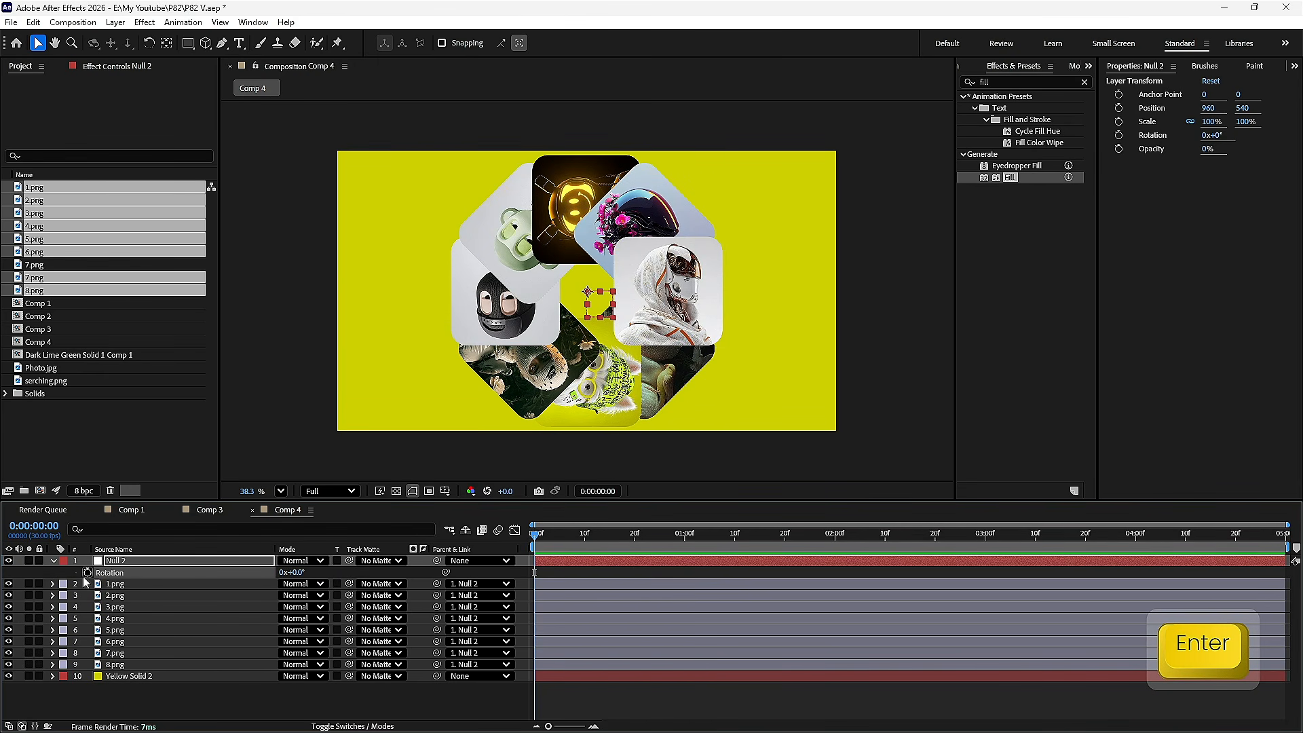
click(834, 536)
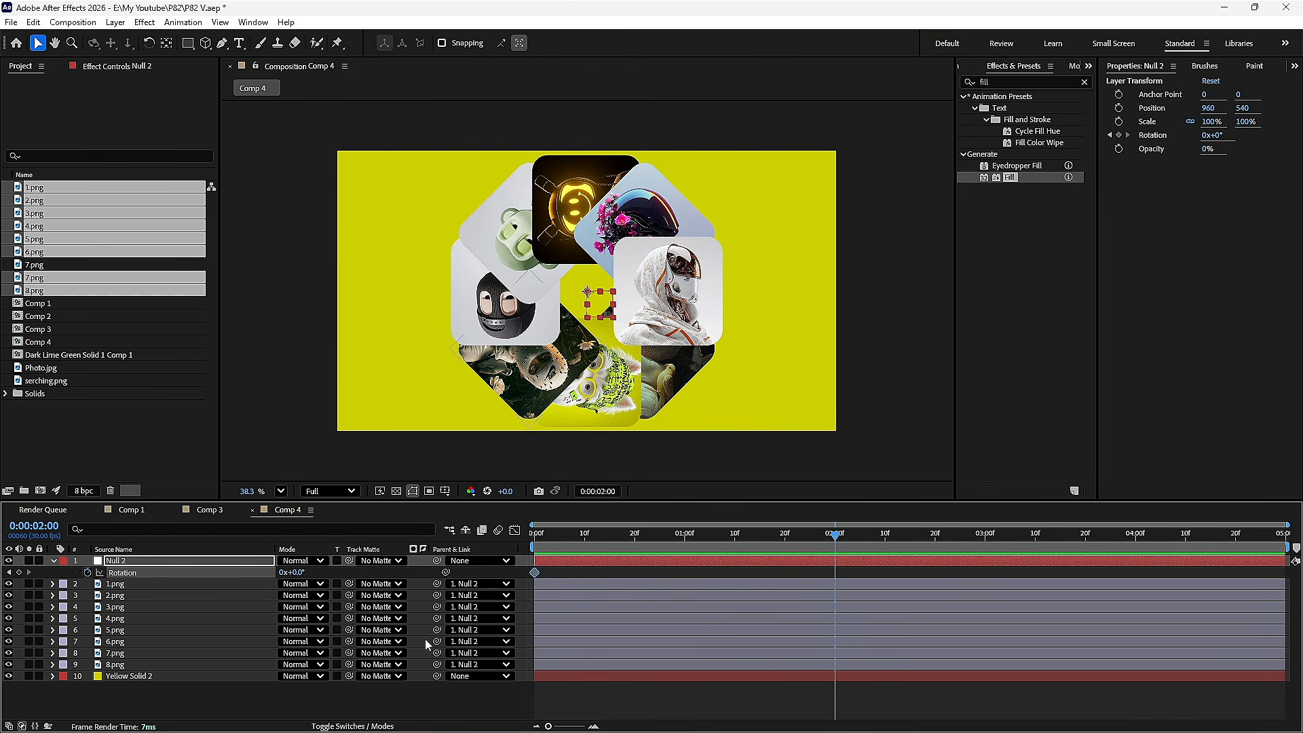
click(285, 573)
text(1)
key(Return)
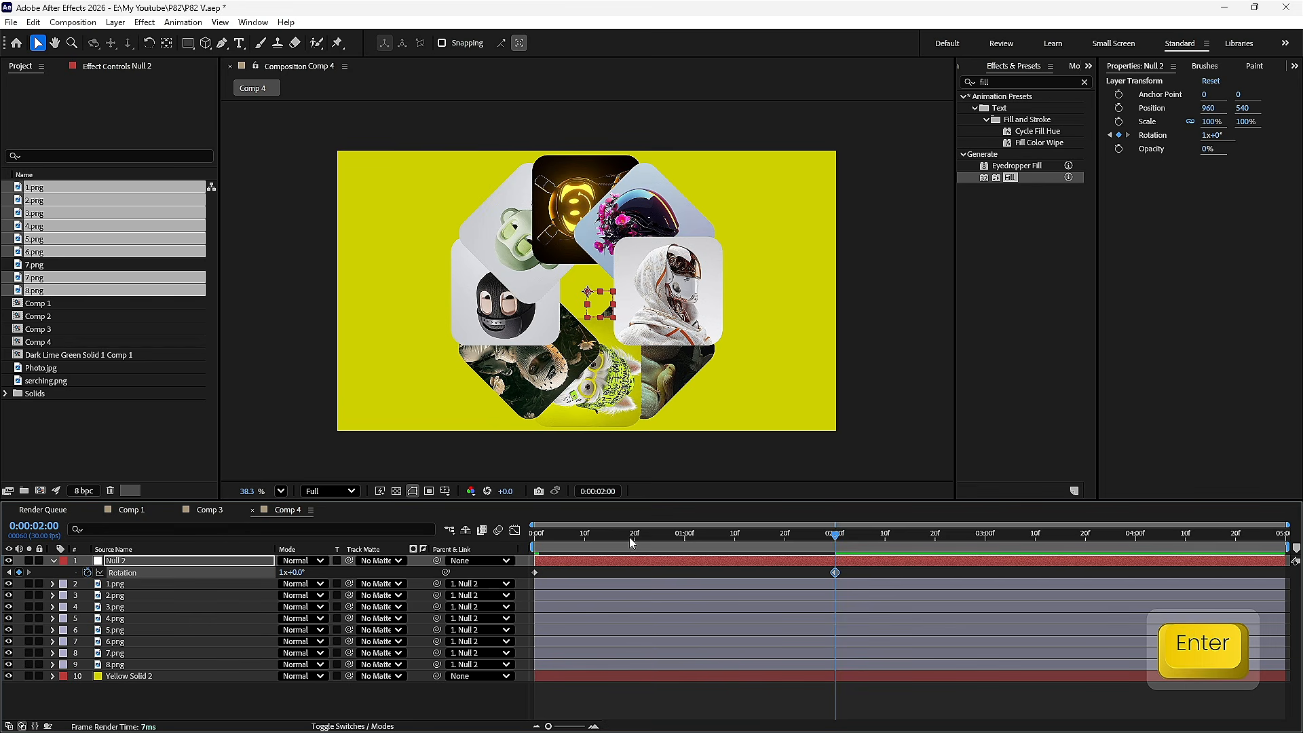
key(KP_0)
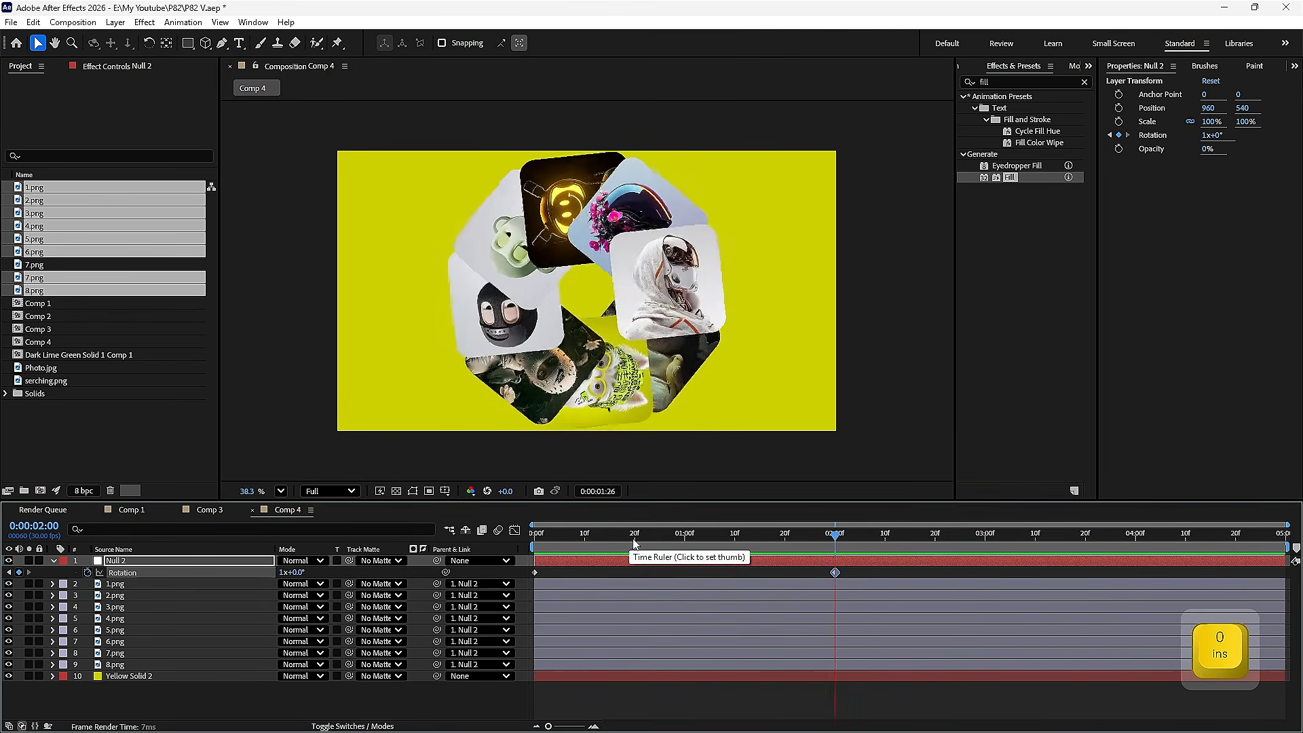
key(space)
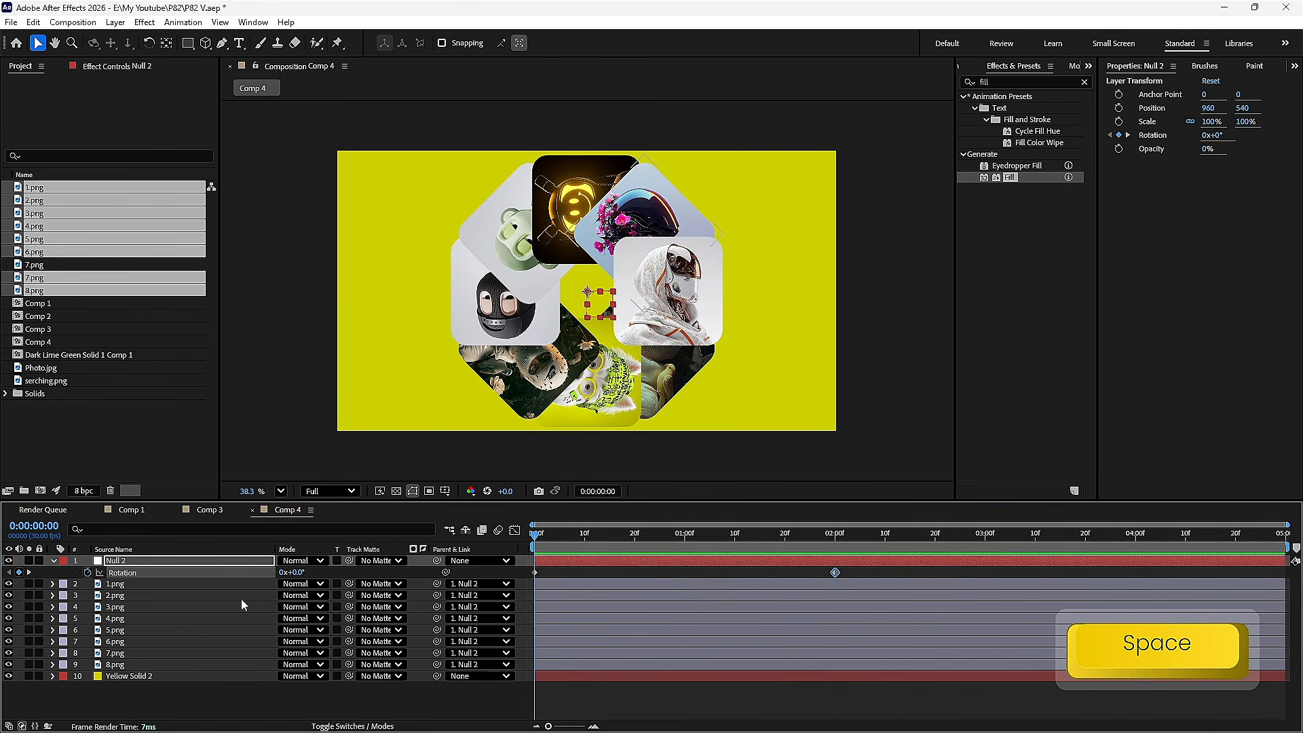
Add rotation keyframes of 0° at 0 seconds to all eight image layers, 1.png through 8.png.
click(215, 586)
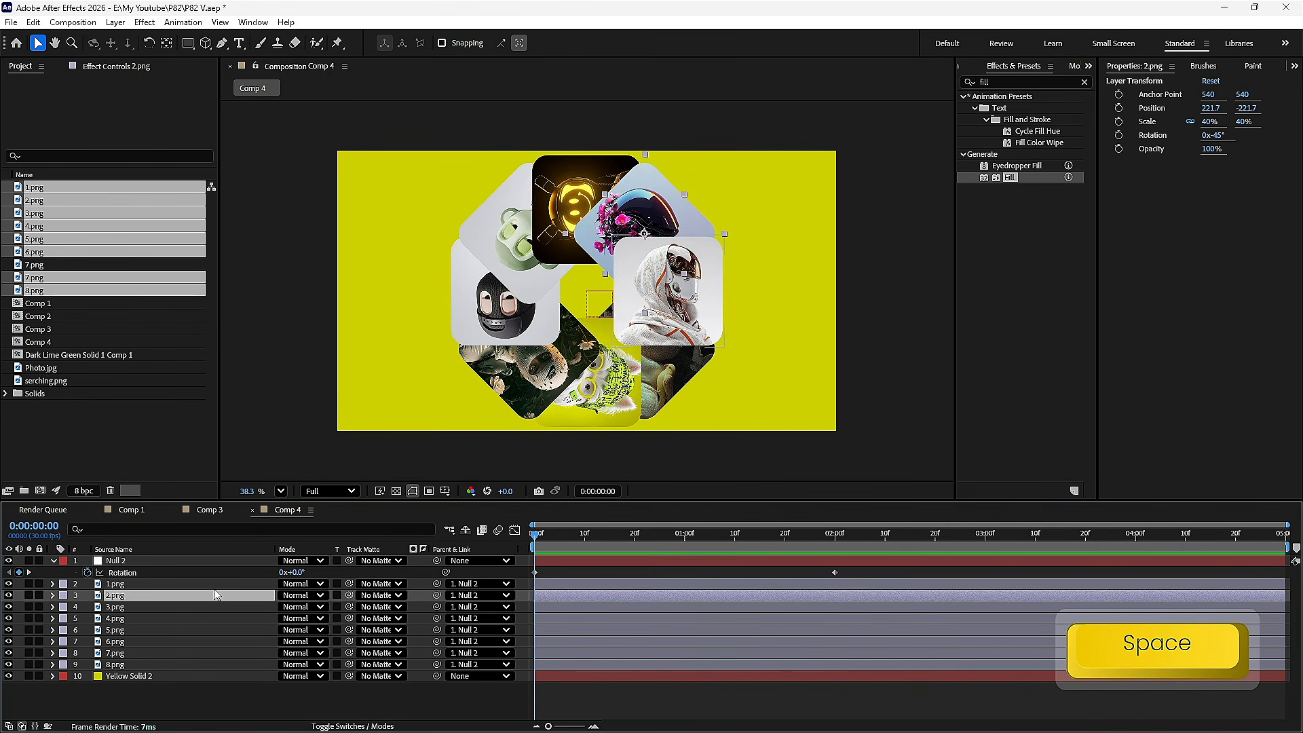
shift+click(199, 664)
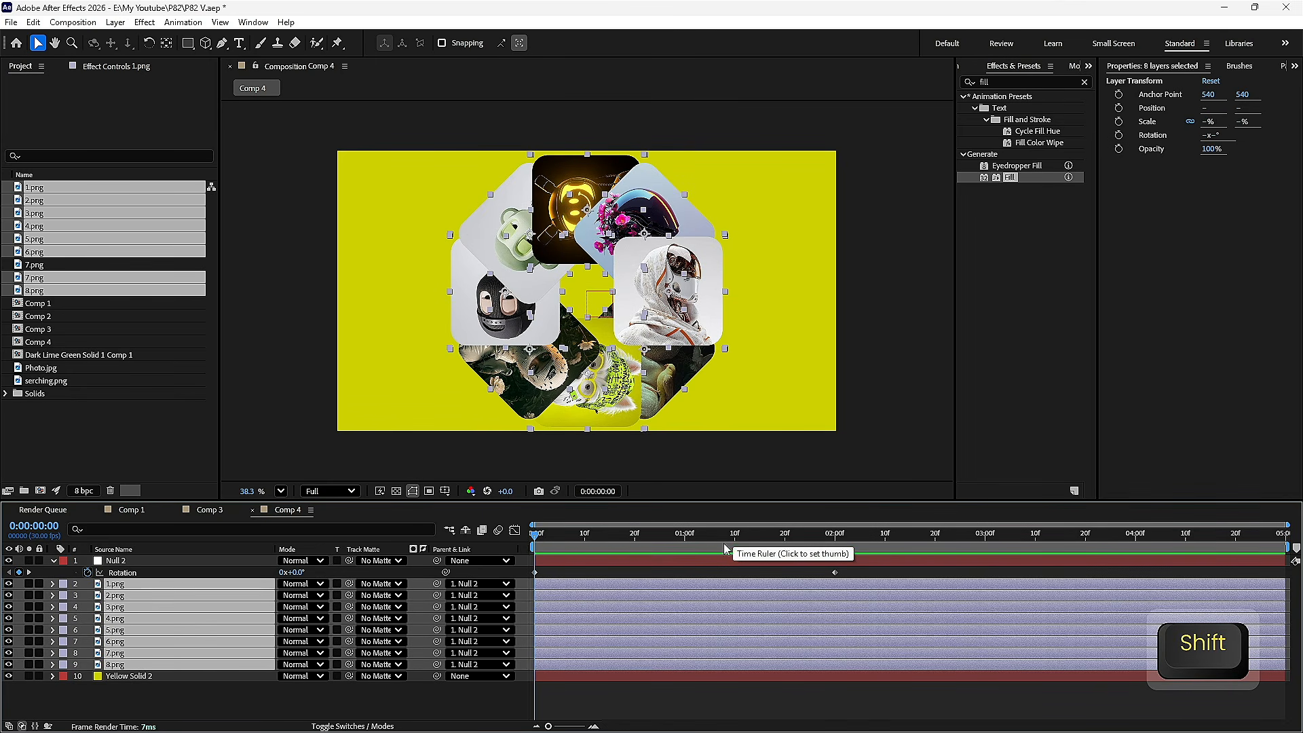
key(t)
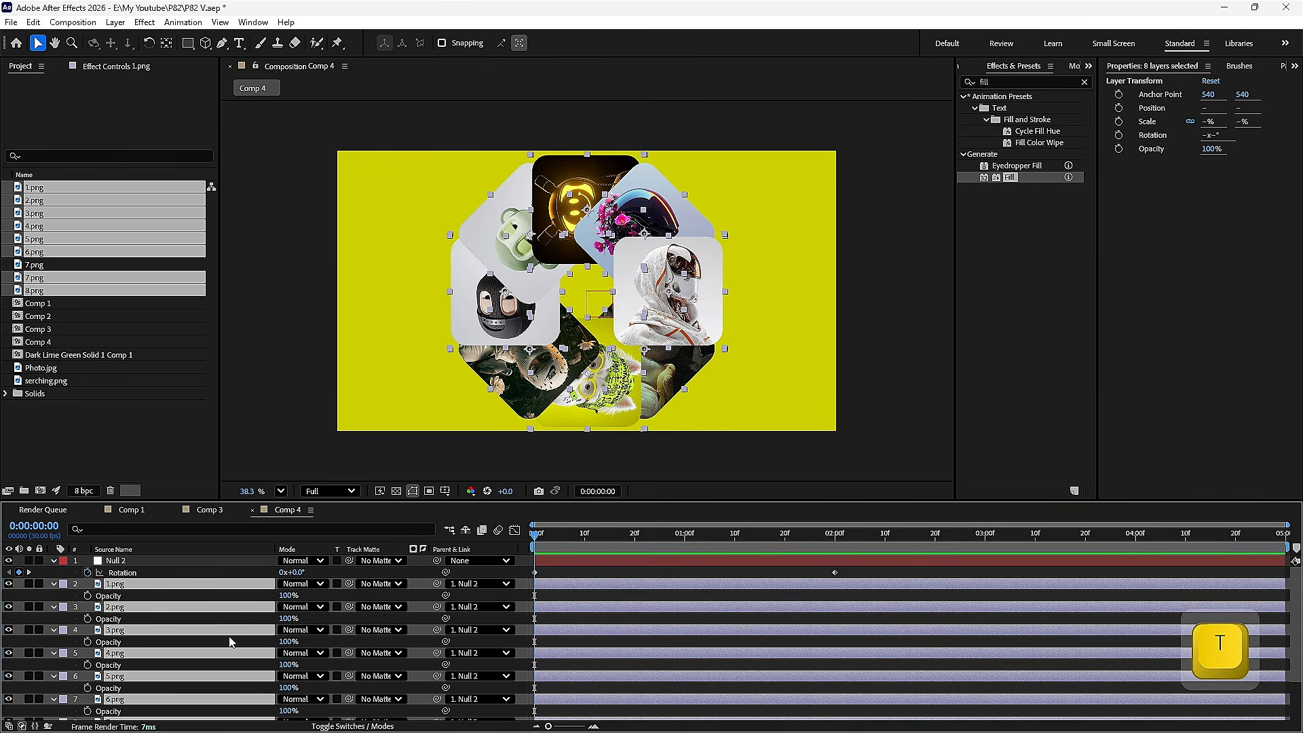
key(r)
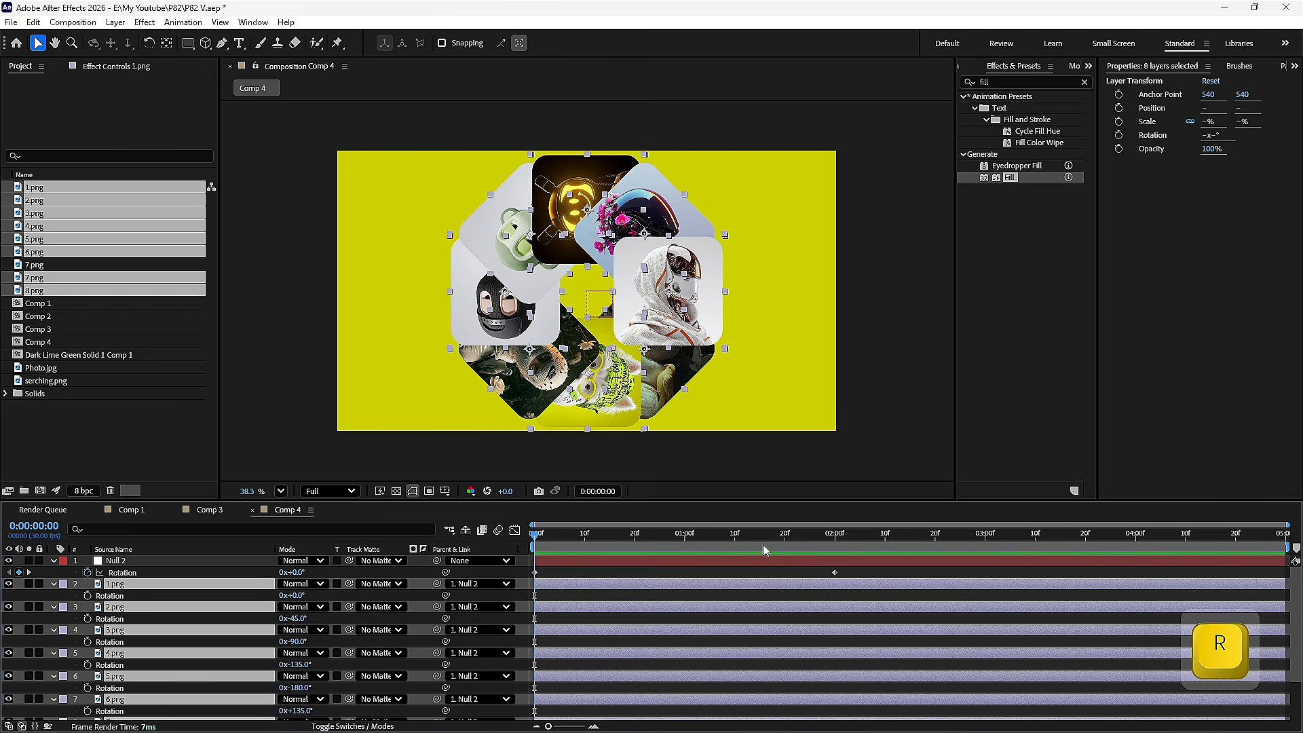
shift+click(835, 536)
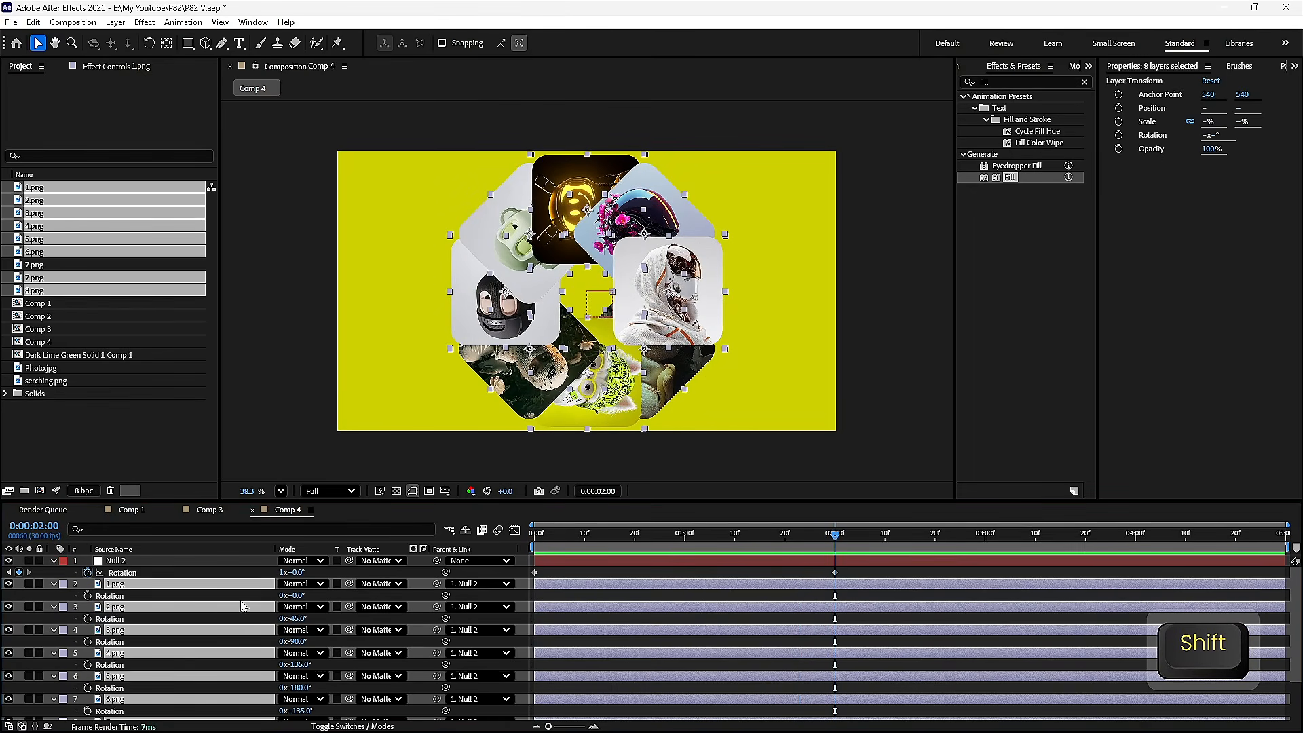
drag(835, 536, 513, 548)
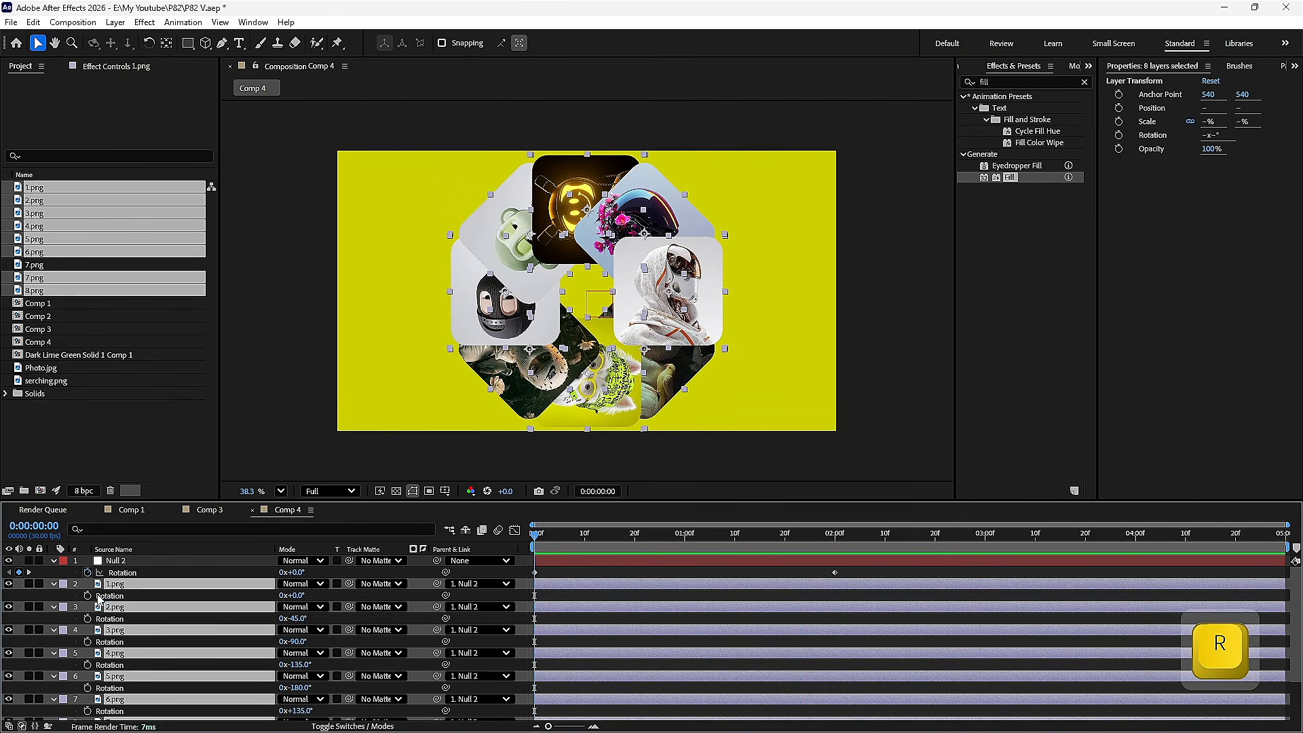
click(87, 595)
click(296, 596)
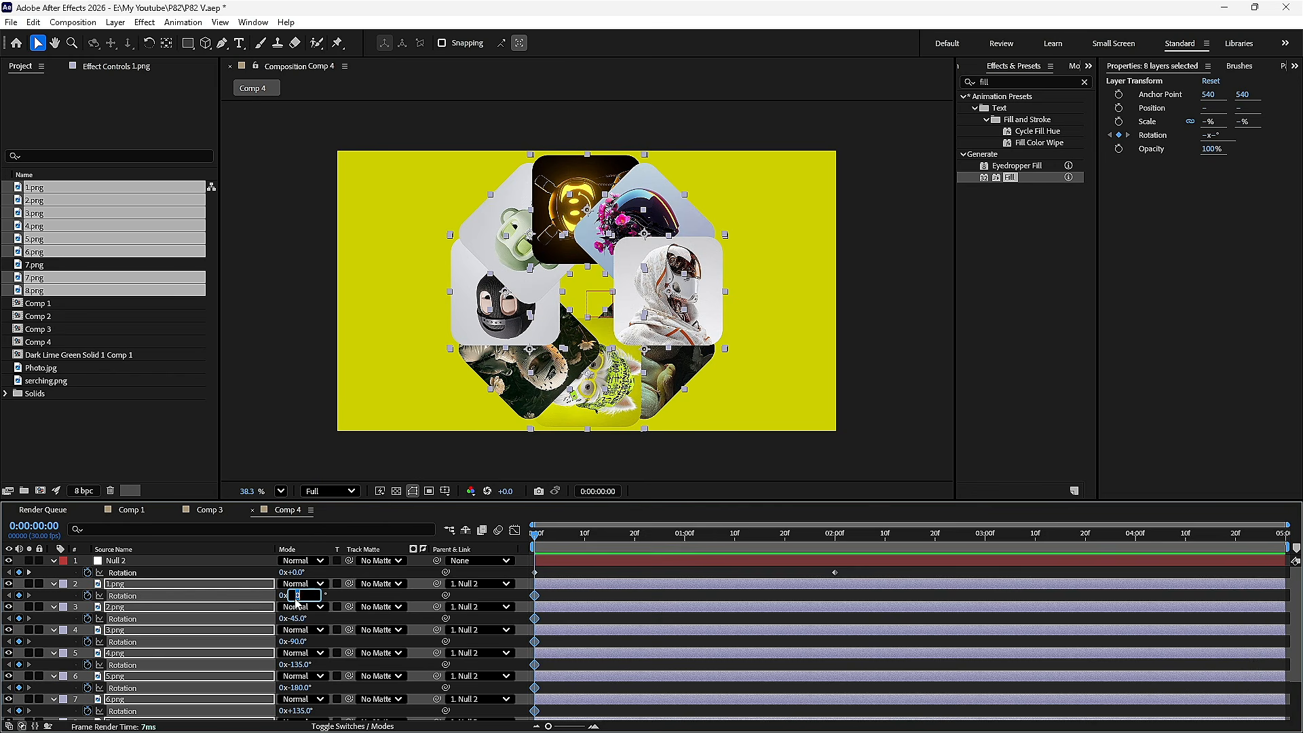
key(Return)
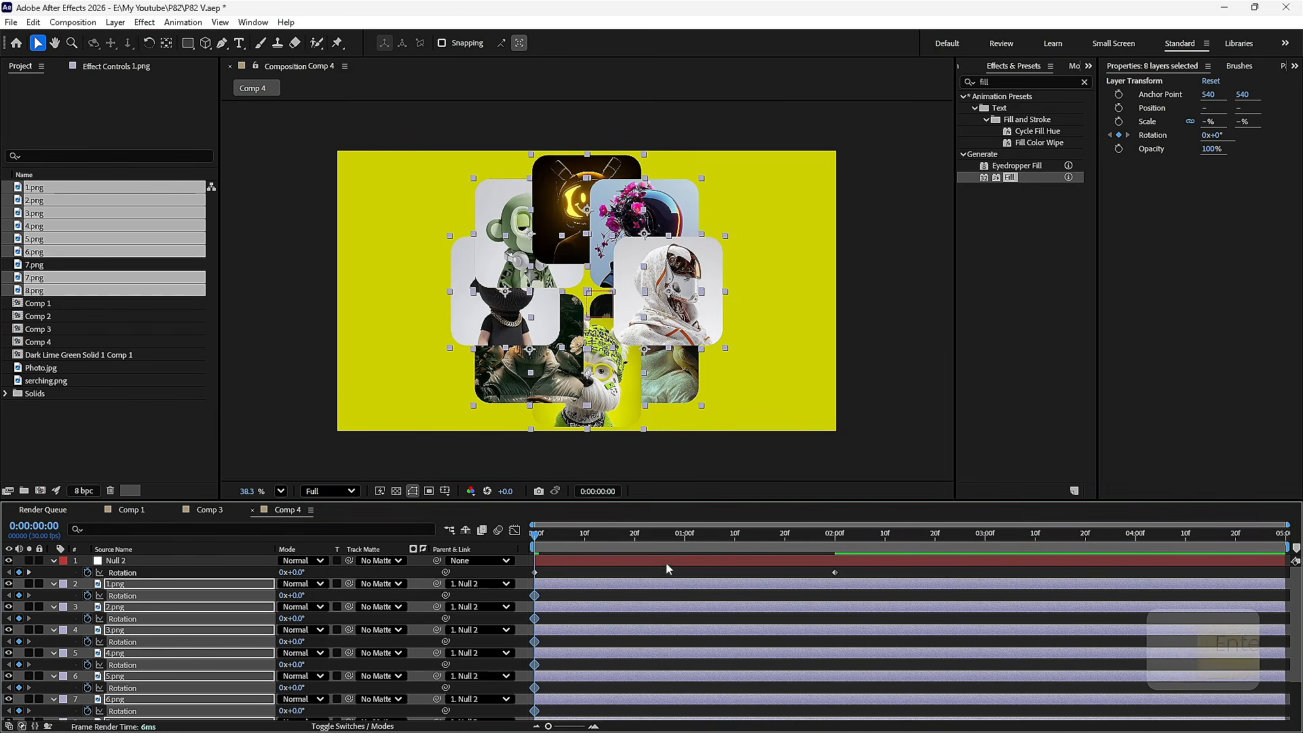
Keyframe the eight image layers' rotation to -1 revolution at 2 seconds and preview the upright images circling.
click(684, 536)
drag(692, 543, 835, 536)
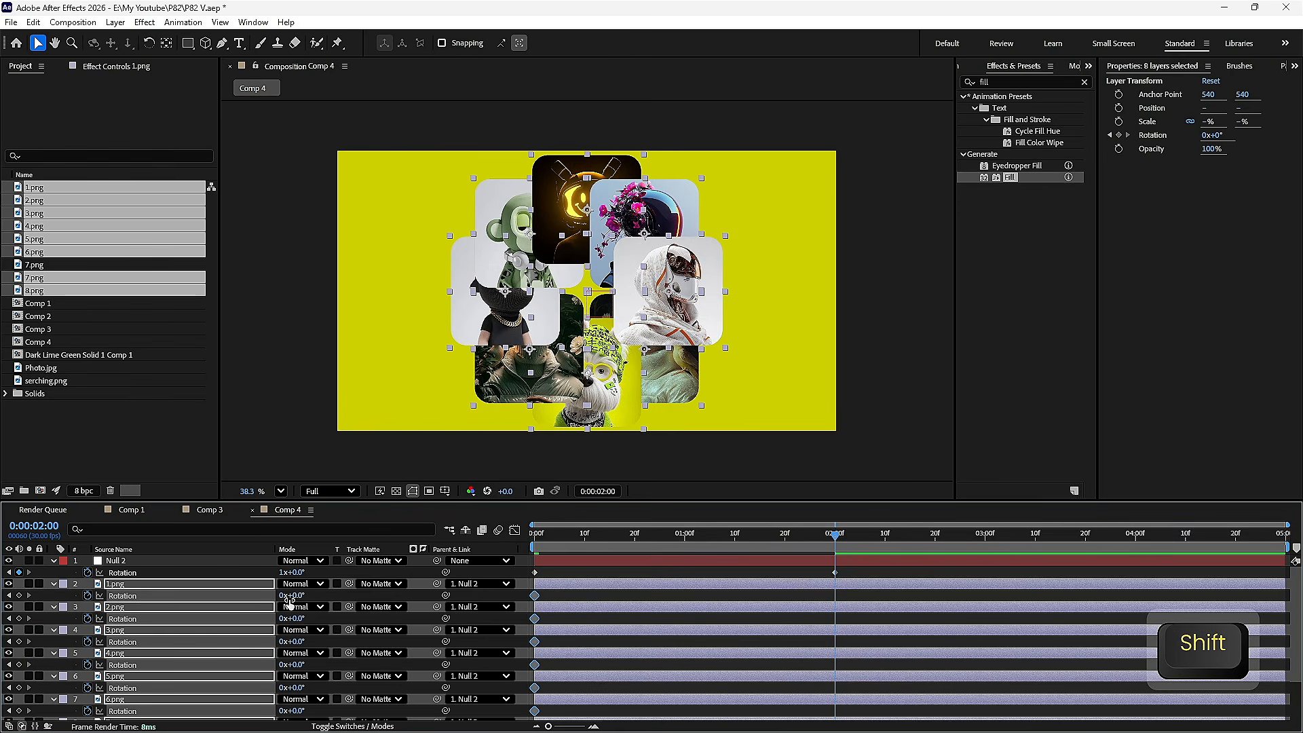
text(-1)
key(Return)
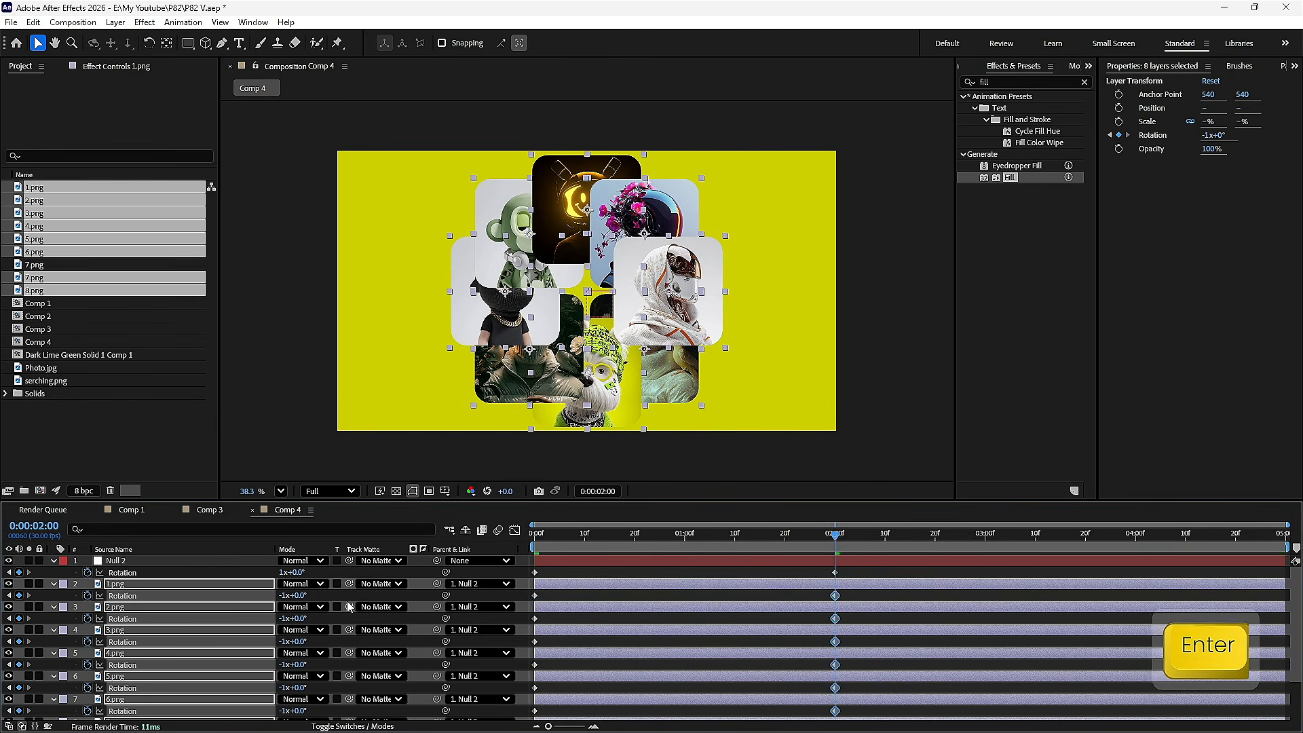
drag(792, 543, 536, 540)
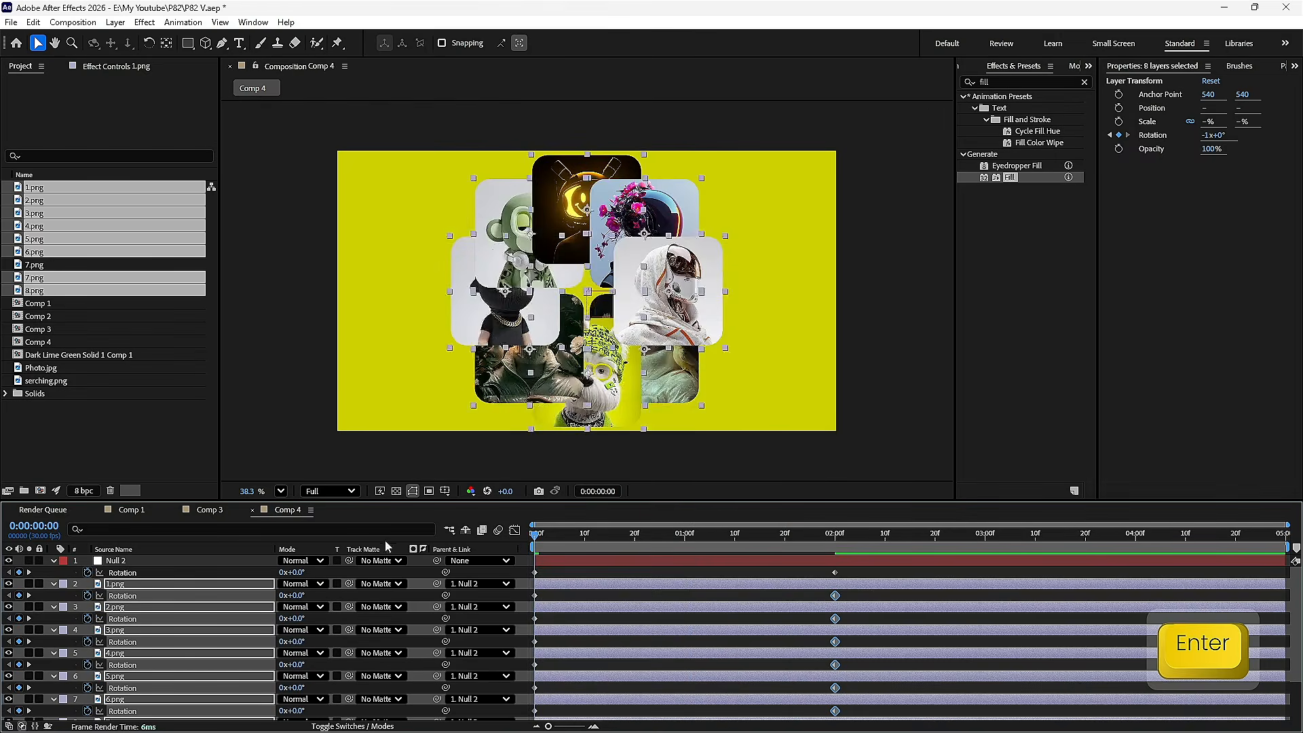
key(space)
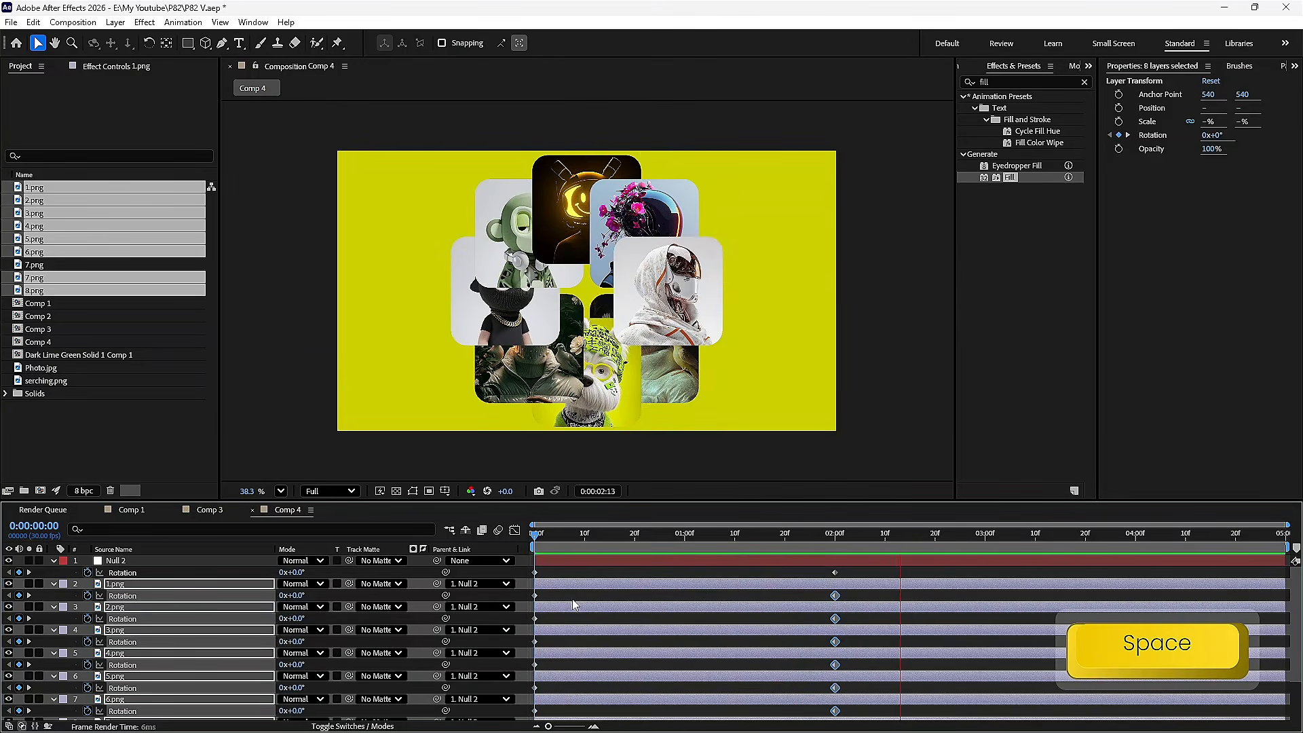
key(space)
shift+click(833, 544)
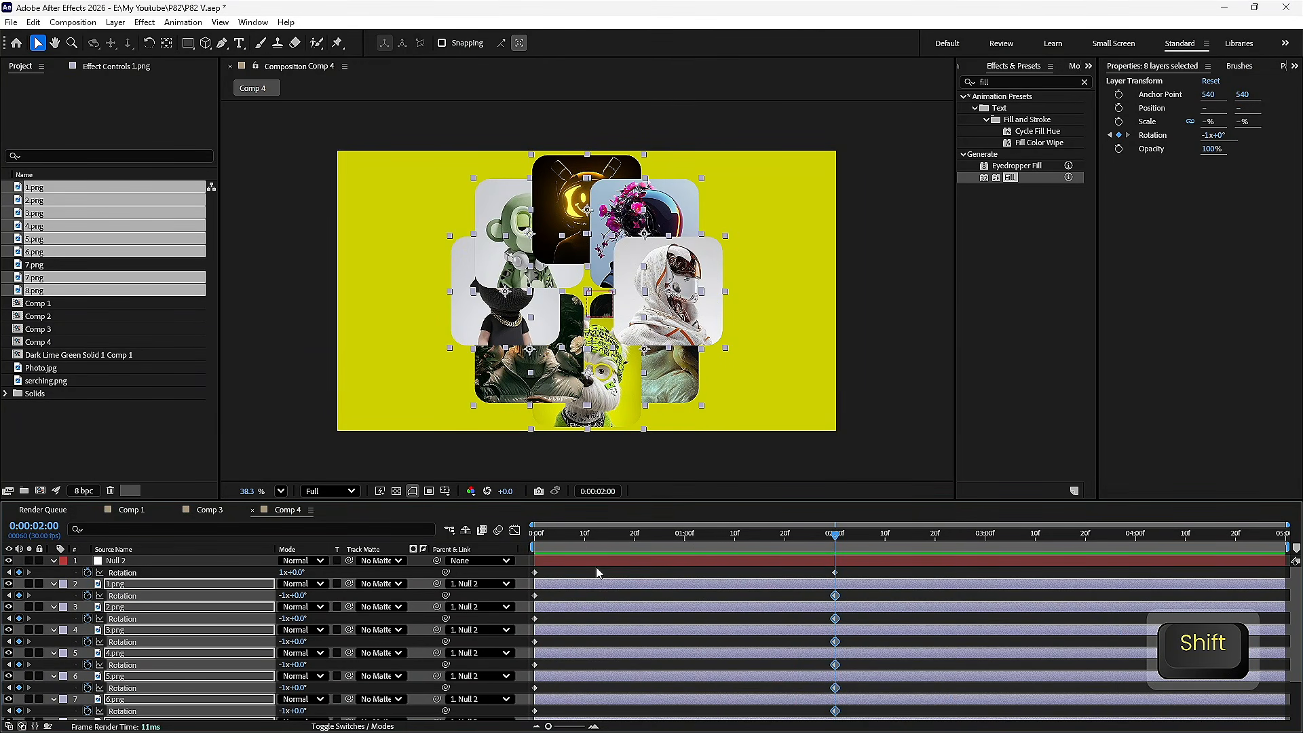
key(space)
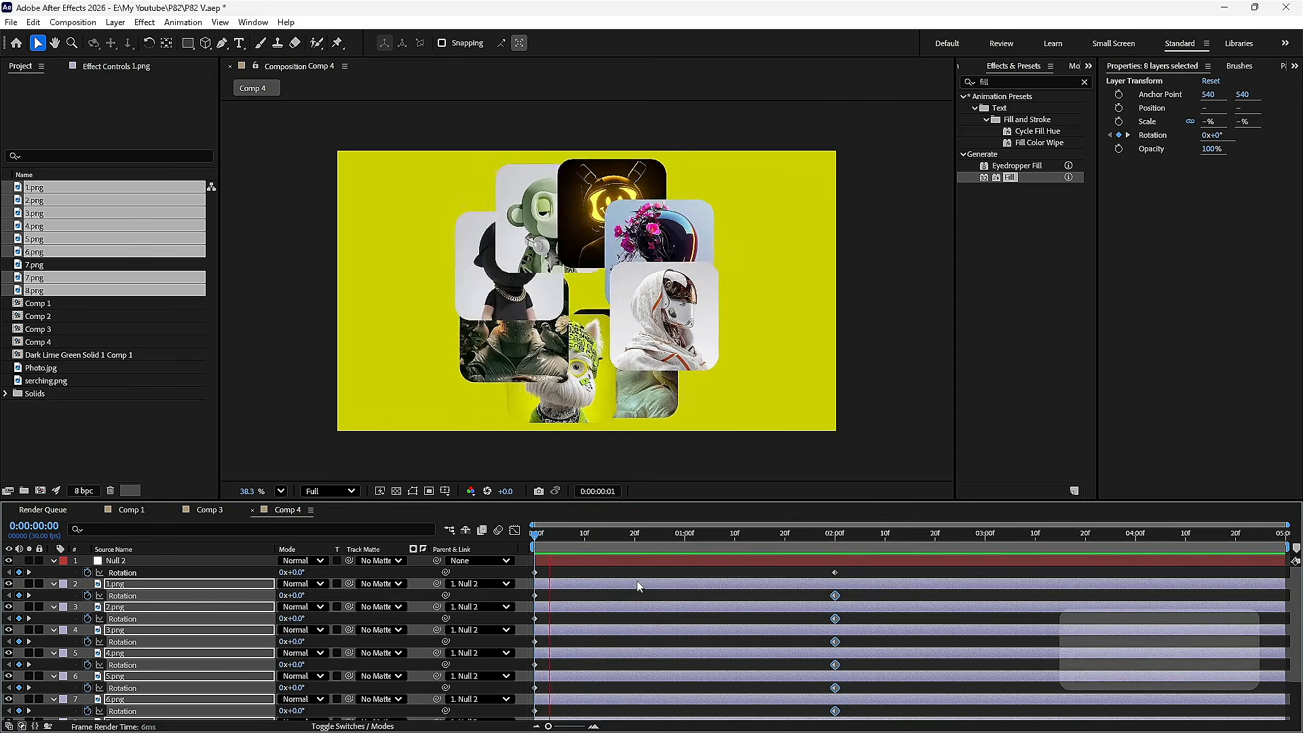
Apply Easy Ease to all rotation keyframes of the null and images, with incoming and outgoing velocity influence at 60%.
drag(856, 571, 506, 730)
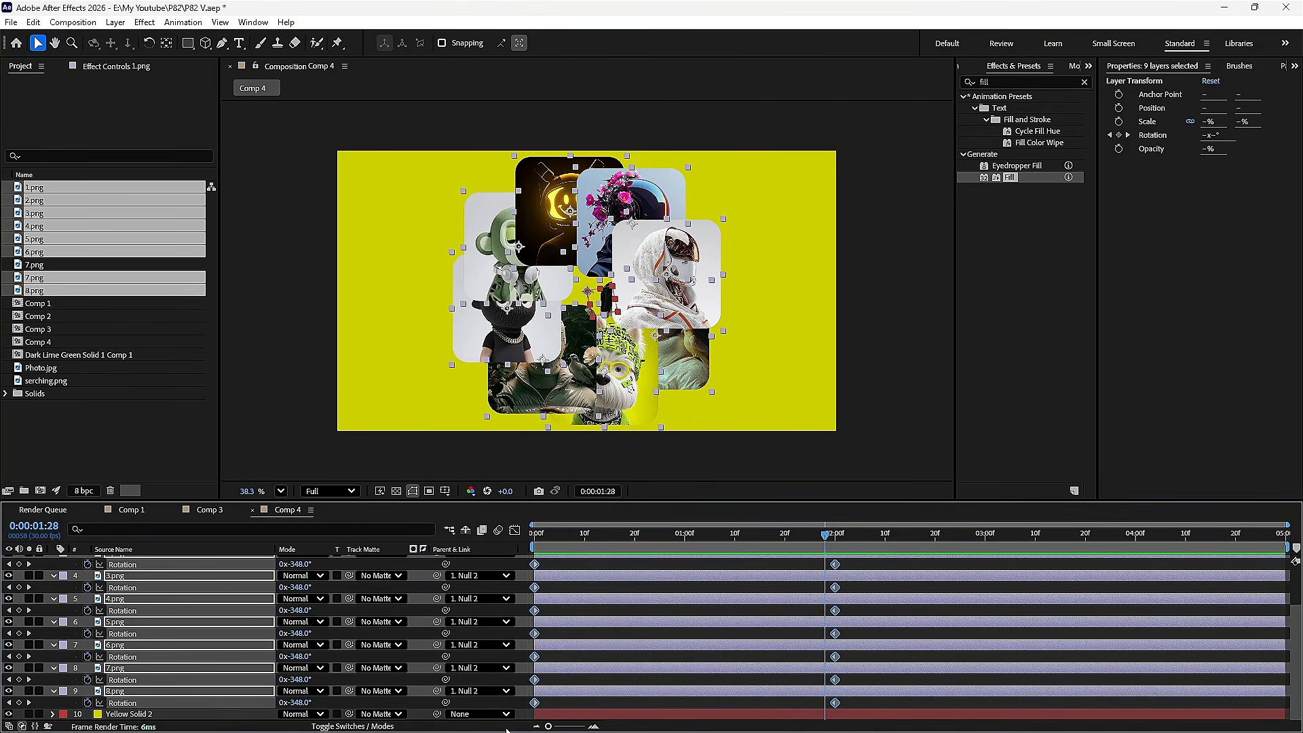
key(F9)
right_click(534, 564)
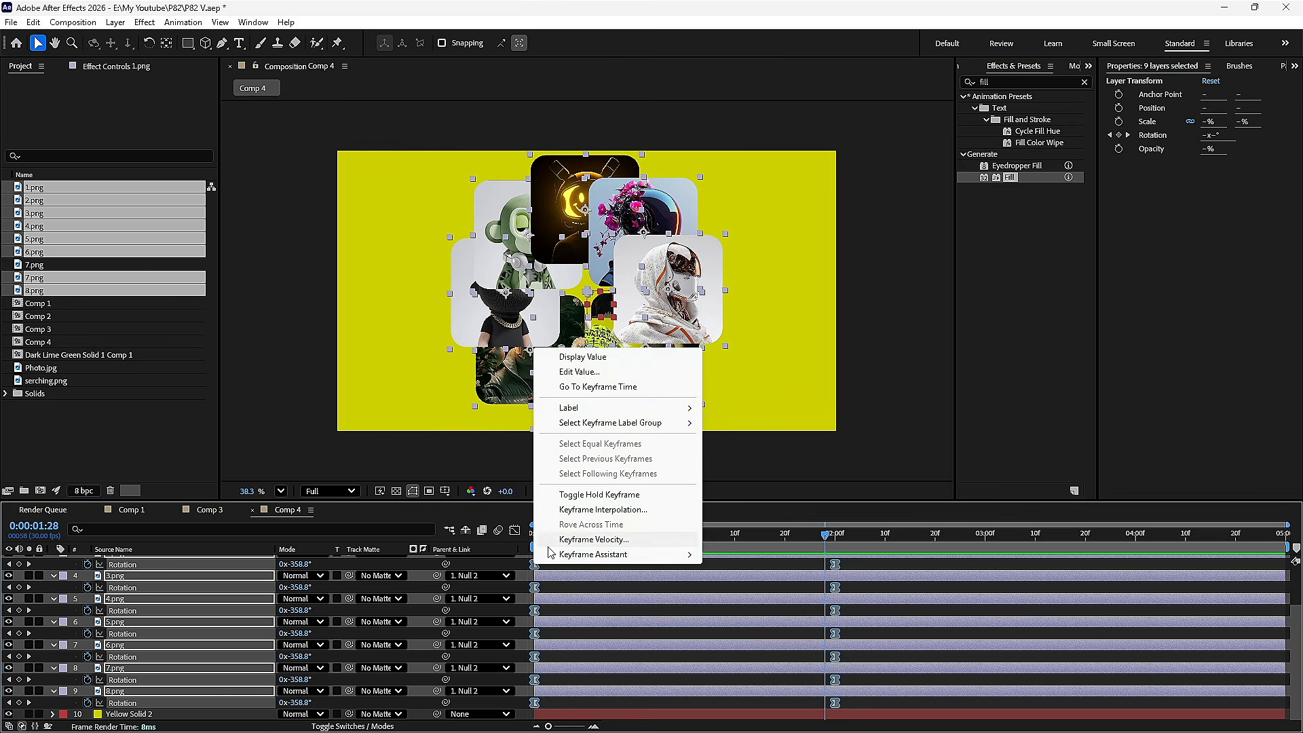
click(608, 544)
click(537, 364)
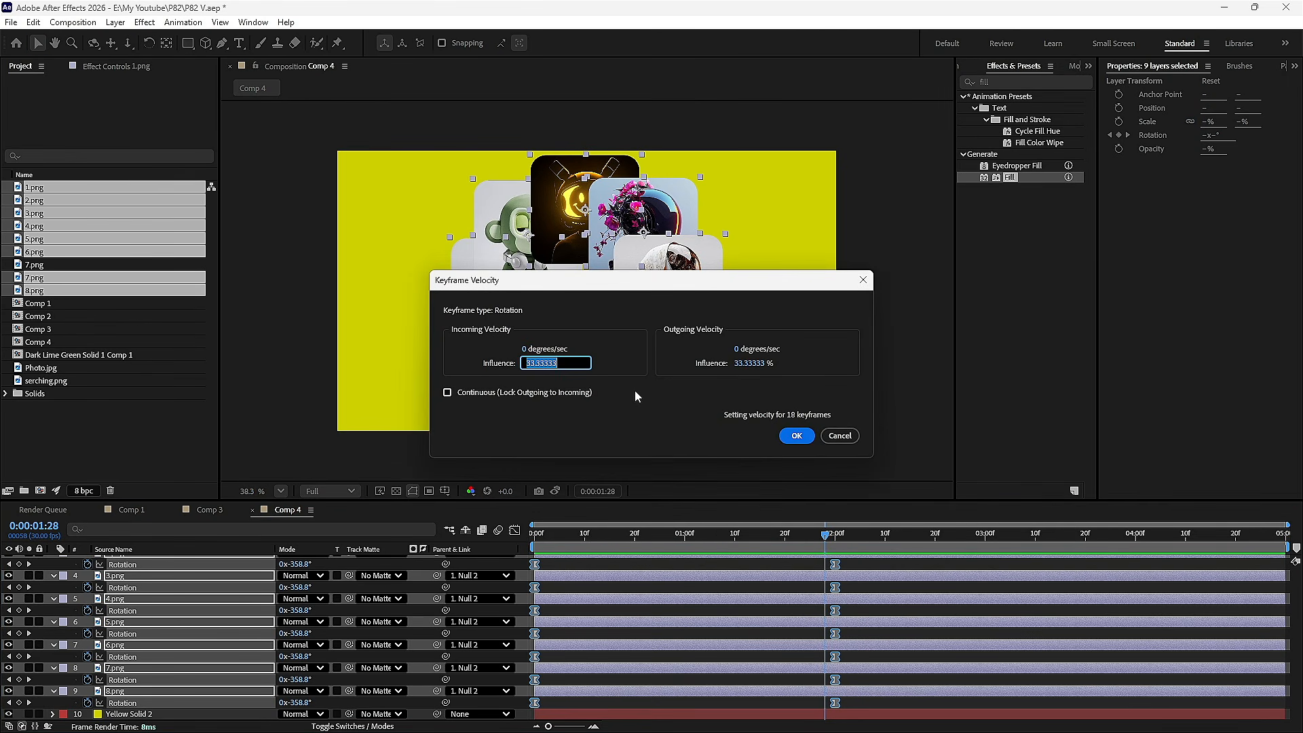
text(60)
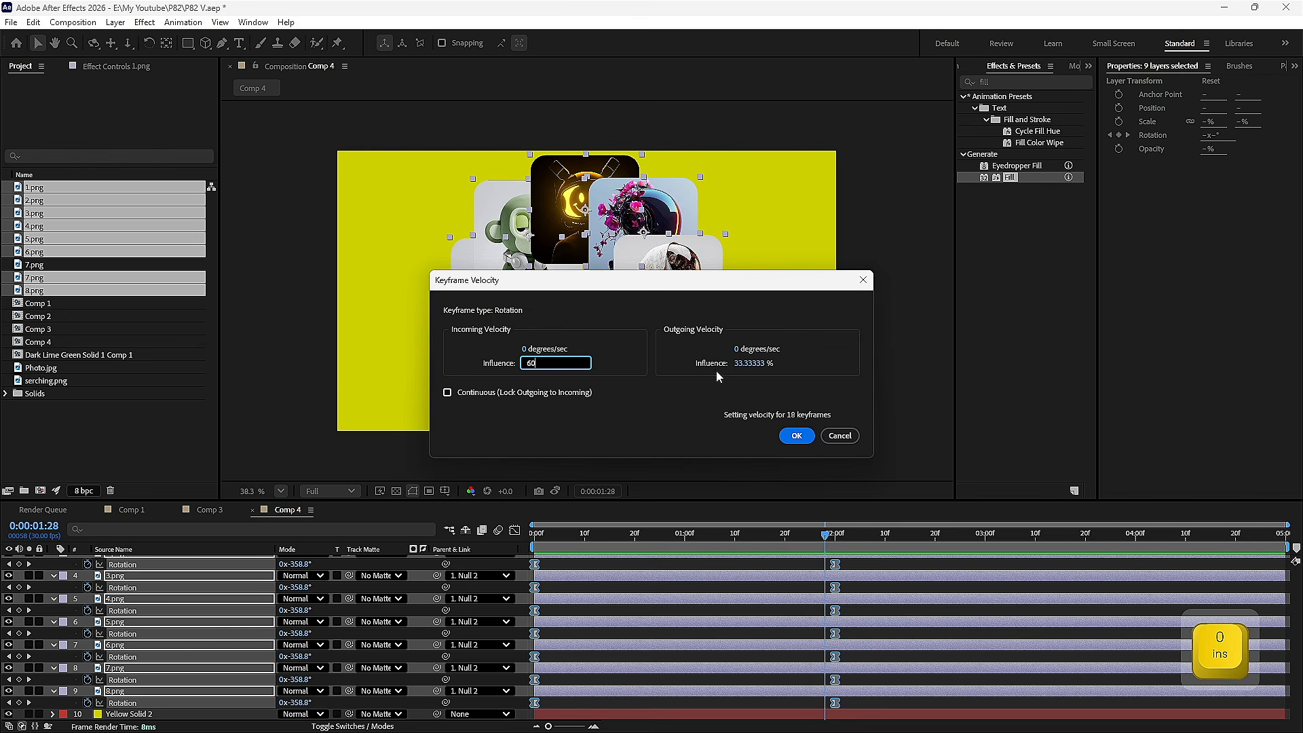
click(753, 364)
text(60)
key(Return)
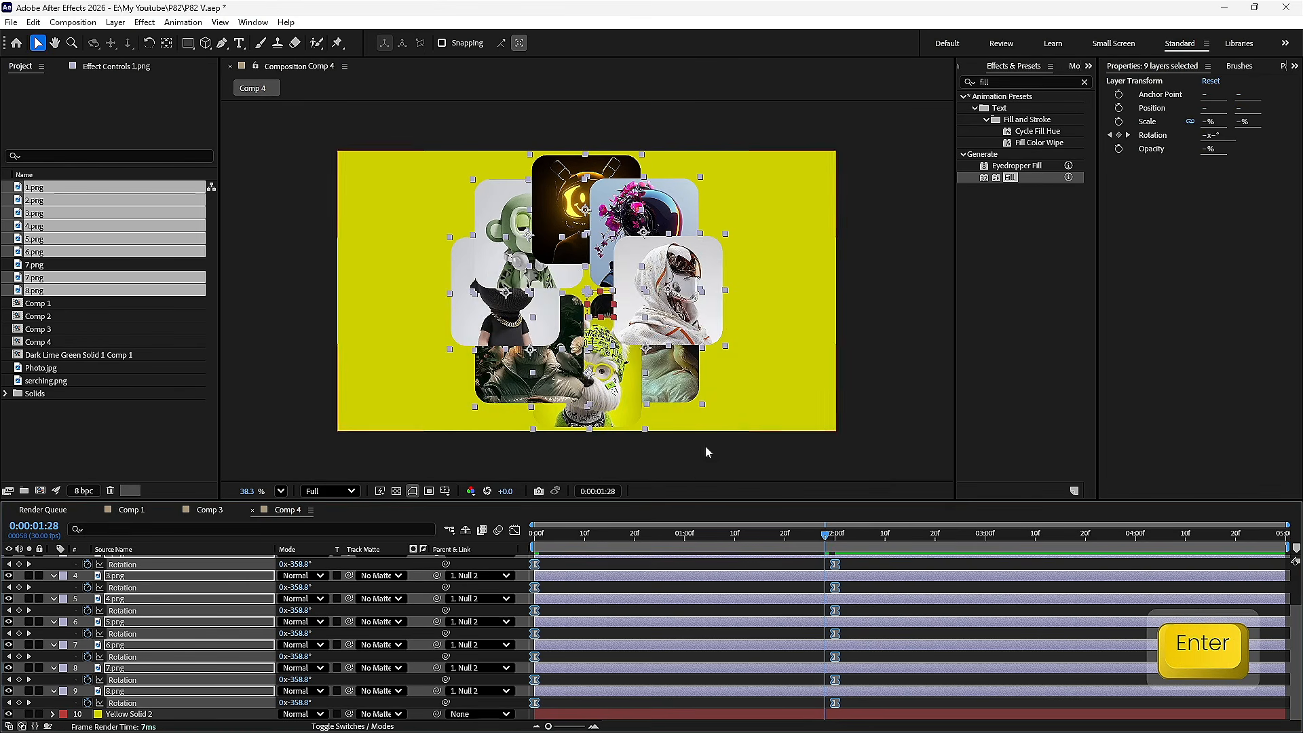
Preview the eased spin, stretch all the rotation keyframes so they end at 3 seconds, and play it back.
drag(691, 534, 534, 535)
key(space)
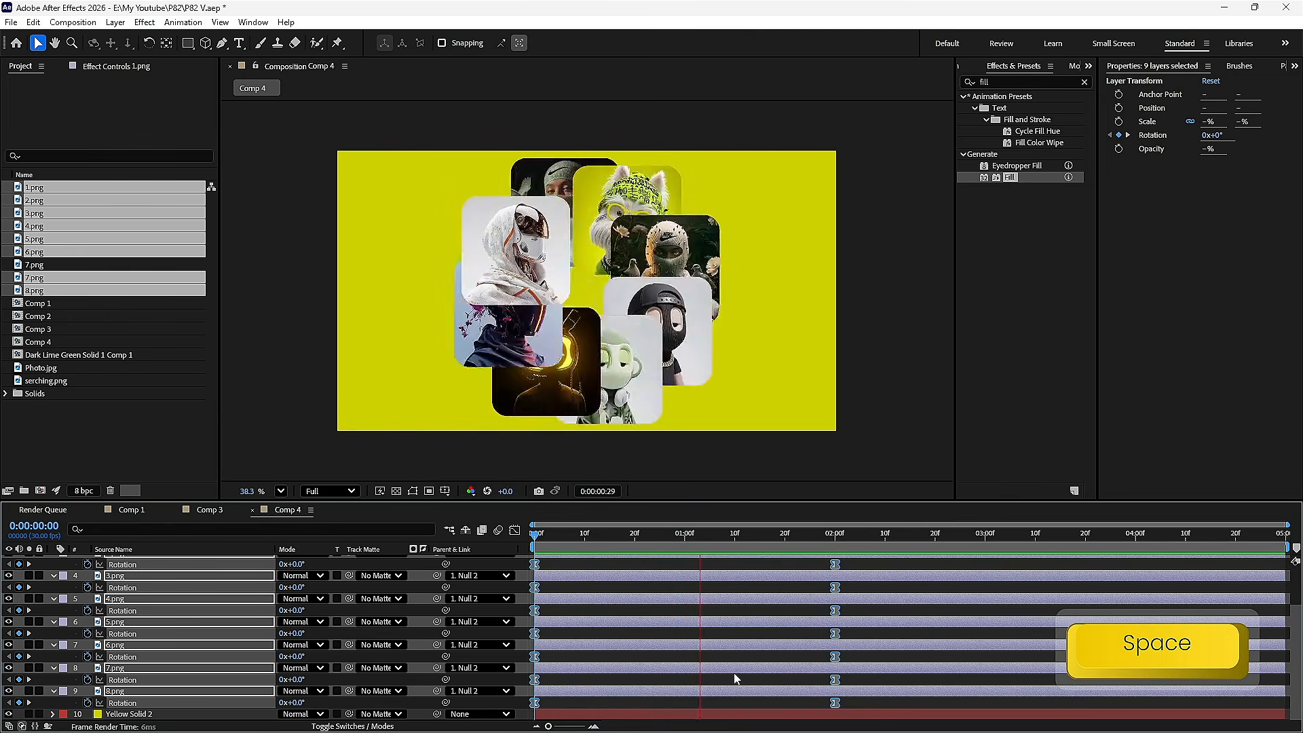
key(space)
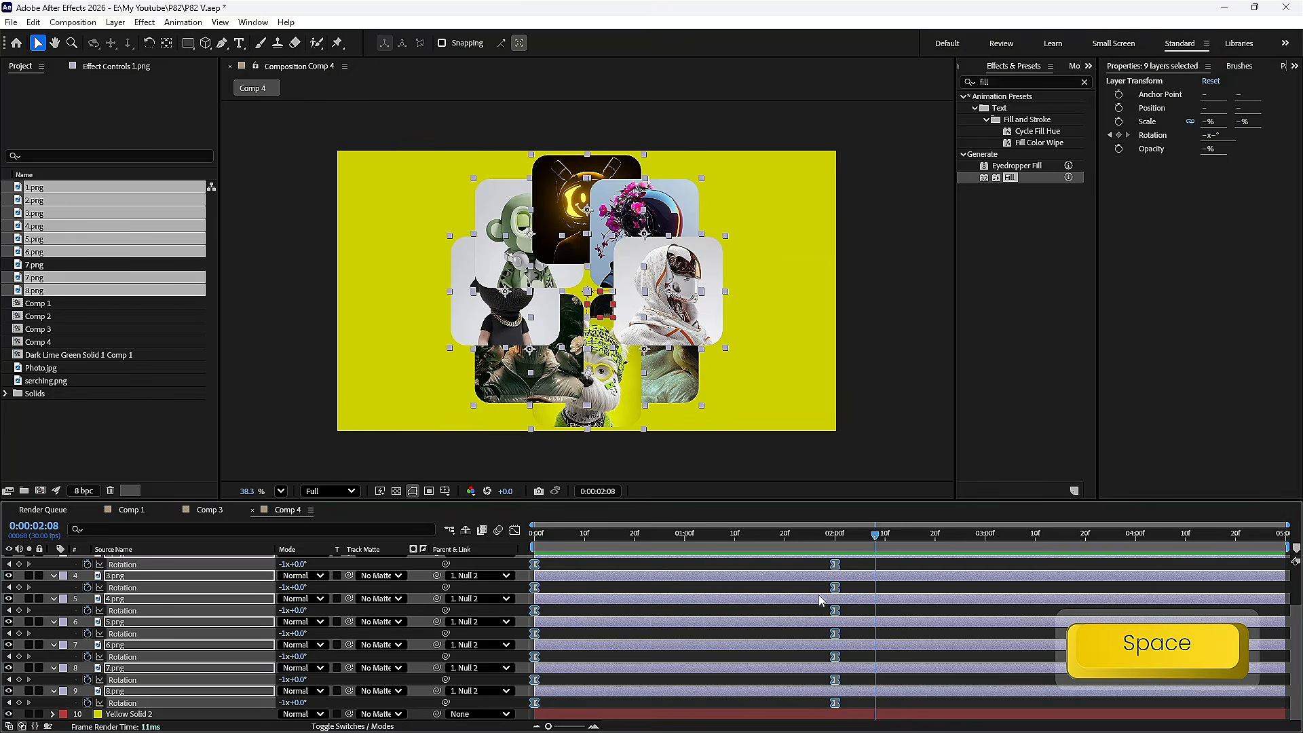
key(space)
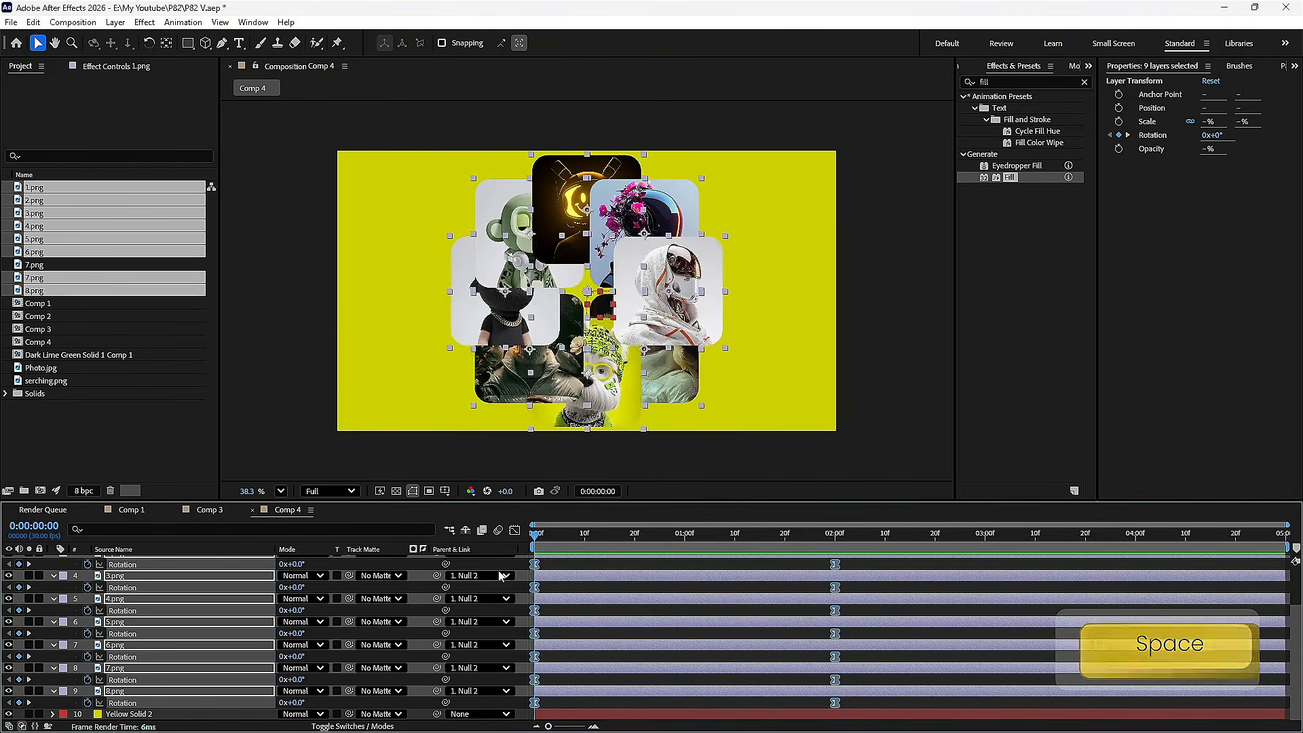
key(space)
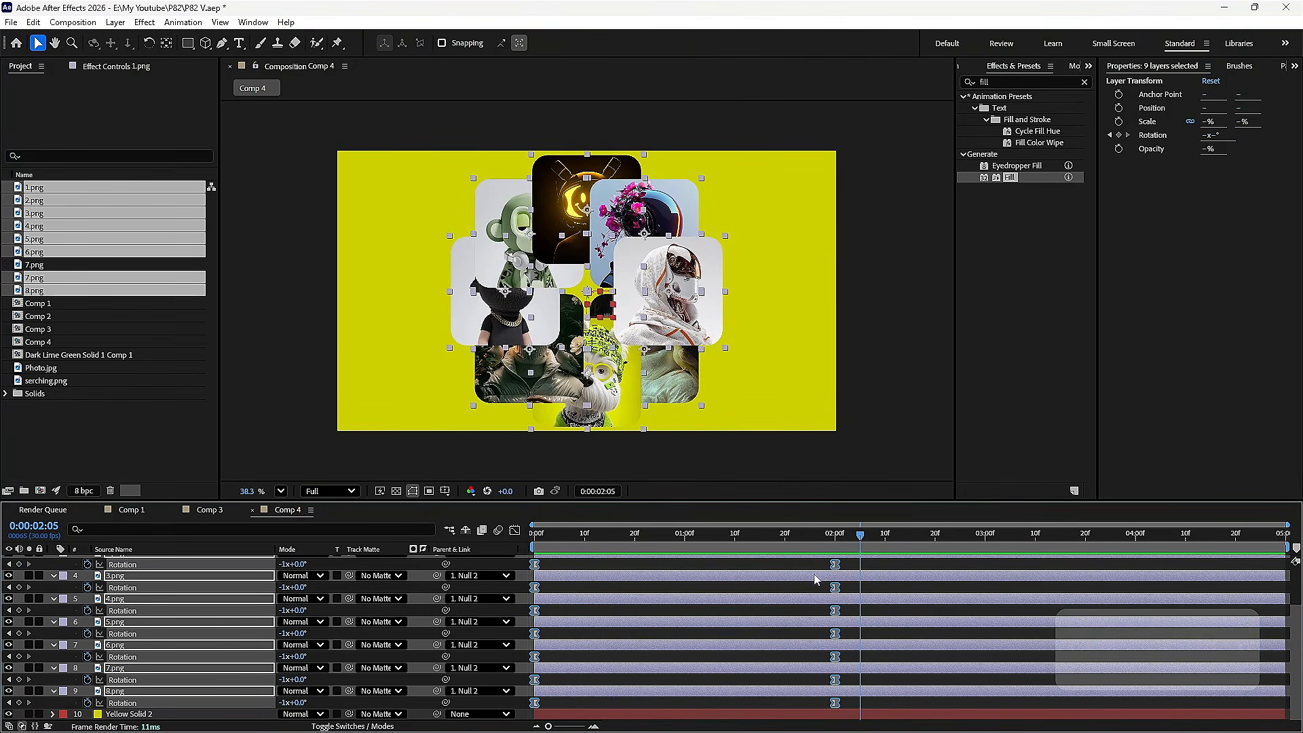
drag(839, 570, 988, 575)
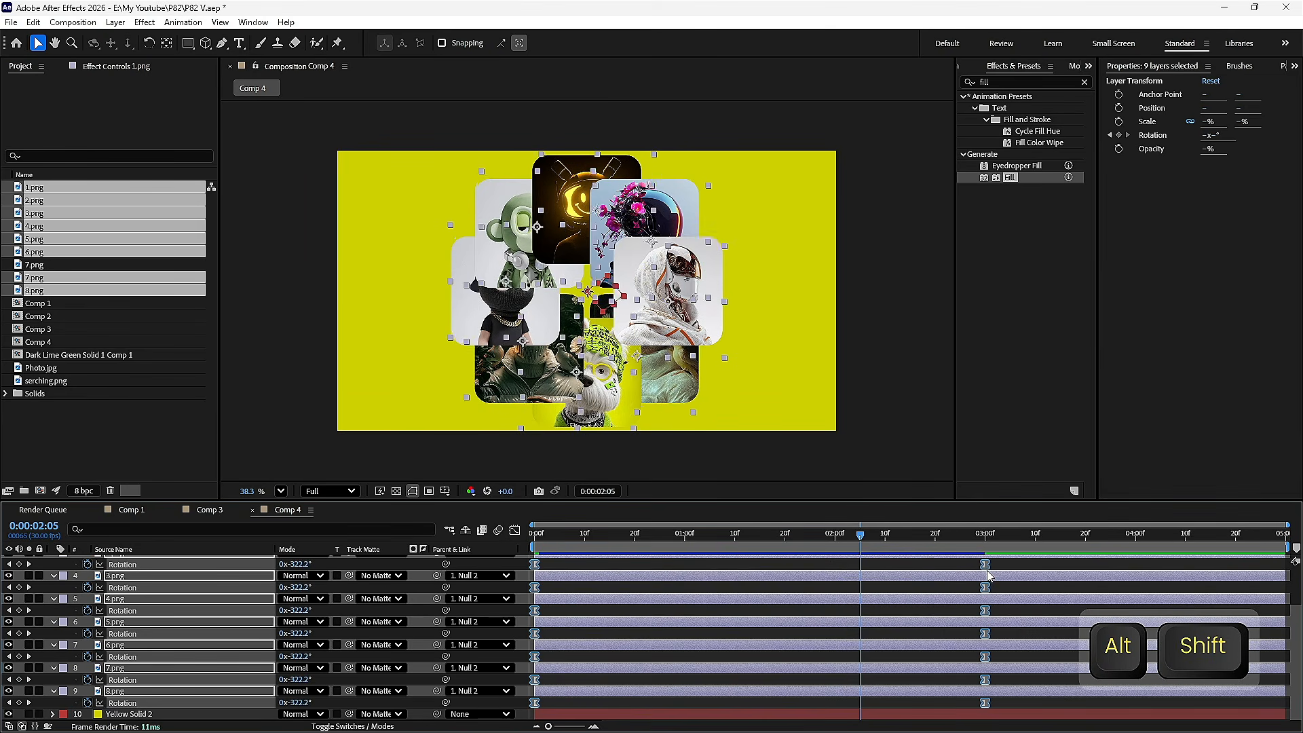
key(space)
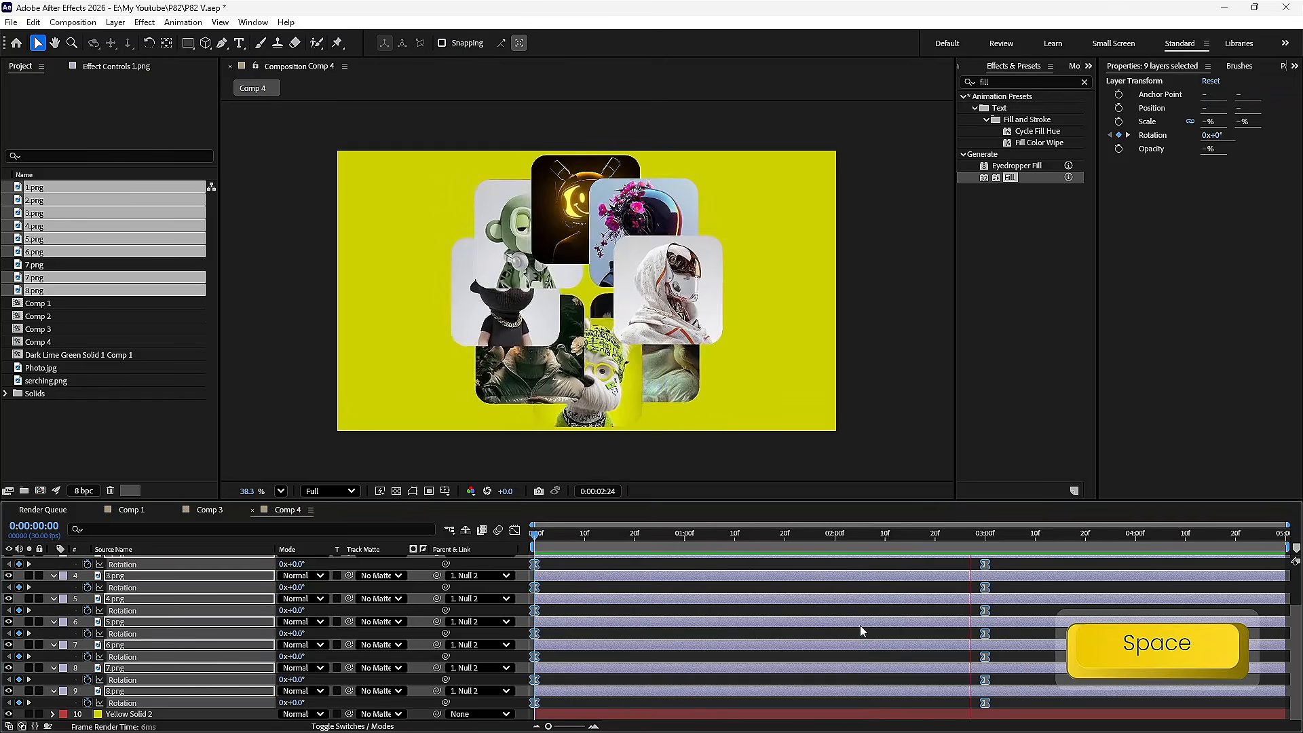
Stop the preview and turn on 3D for Null 2 and all eight image layers.
key(space)
scroll(681, 628, up, 3)
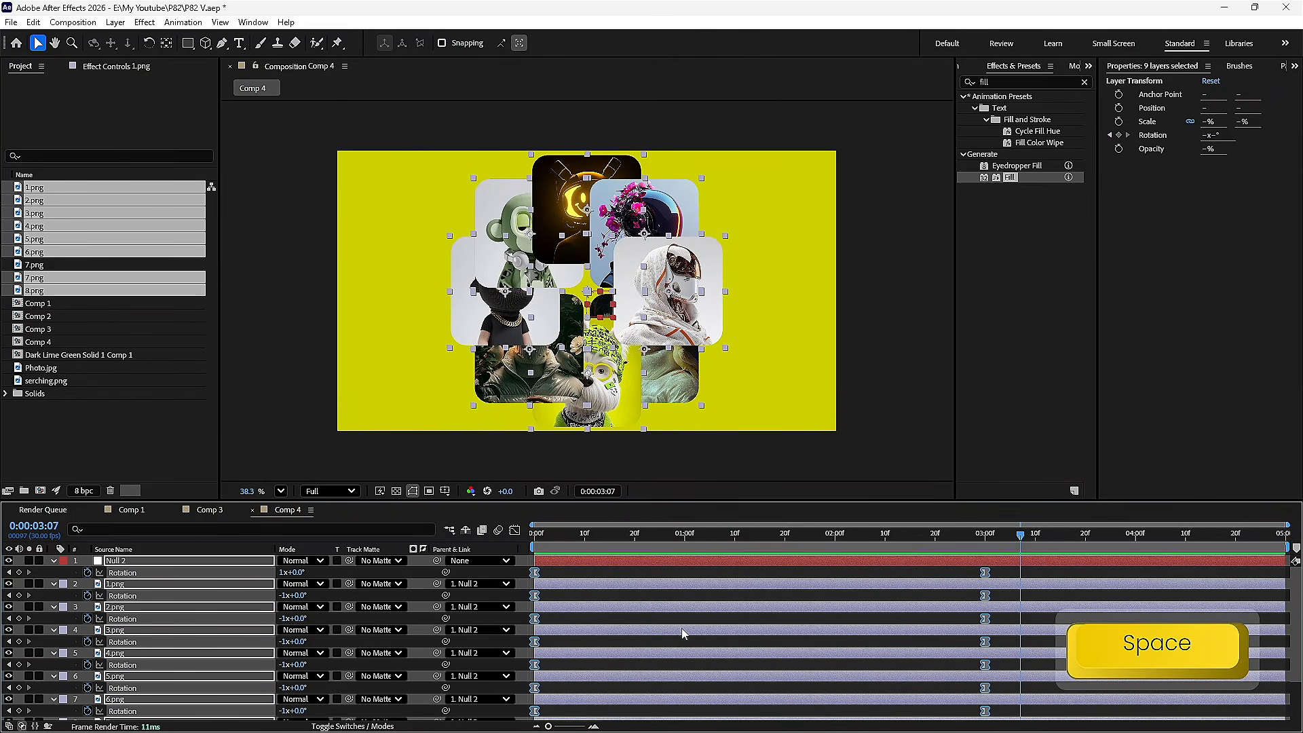
click(626, 603)
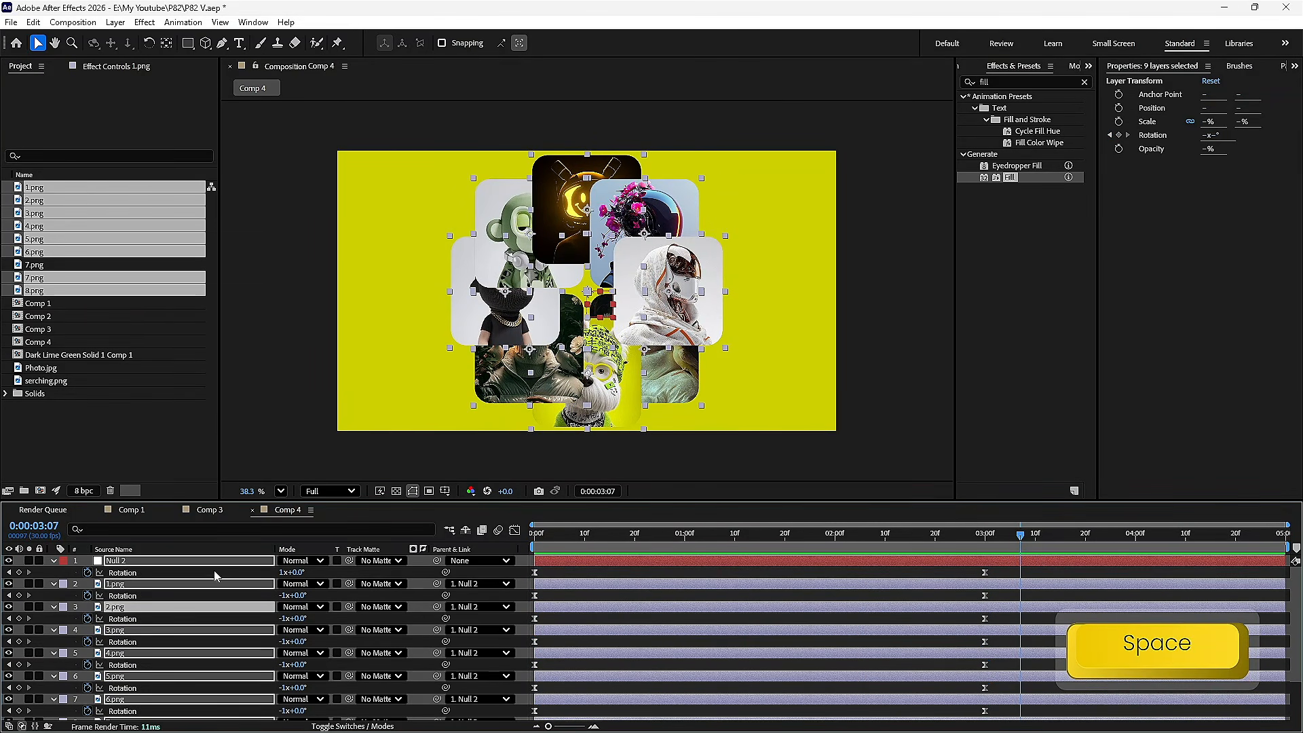
key(F4)
click(355, 583)
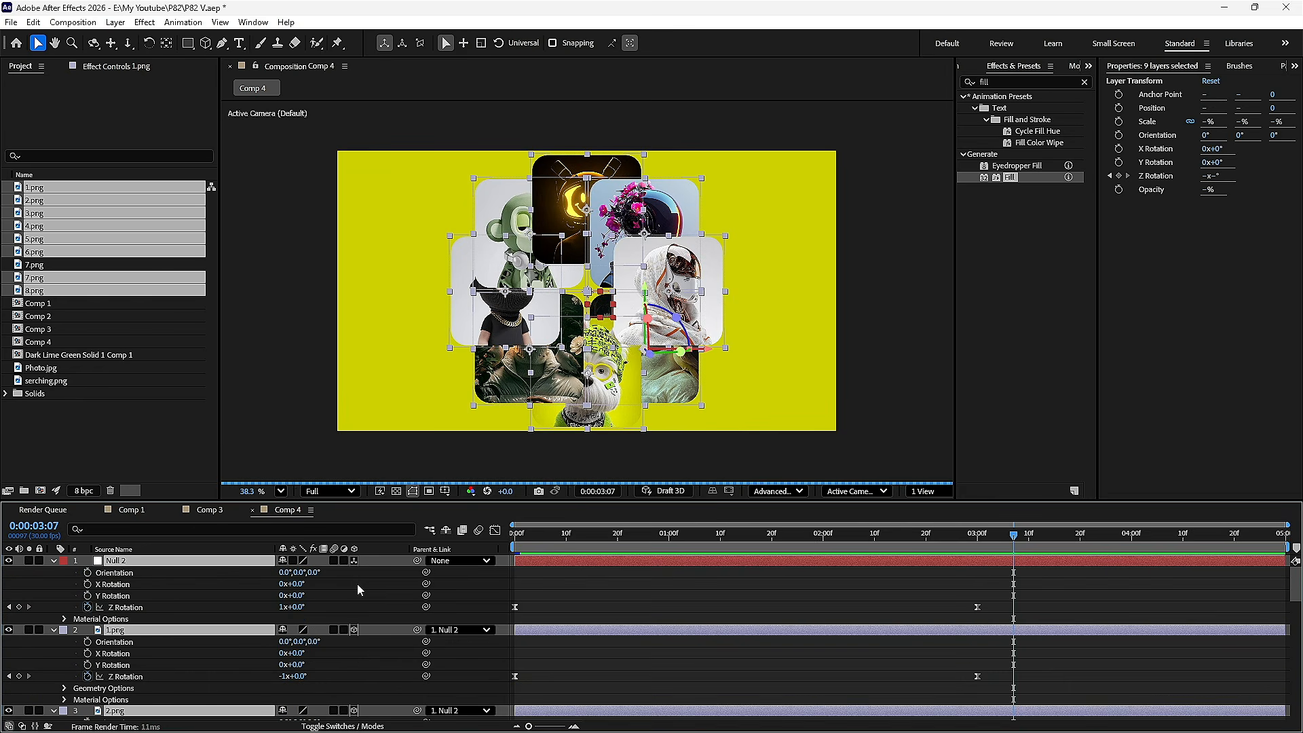
Select 1.png and split the composition display into two views, with Custom View 1 in the second view.
click(651, 630)
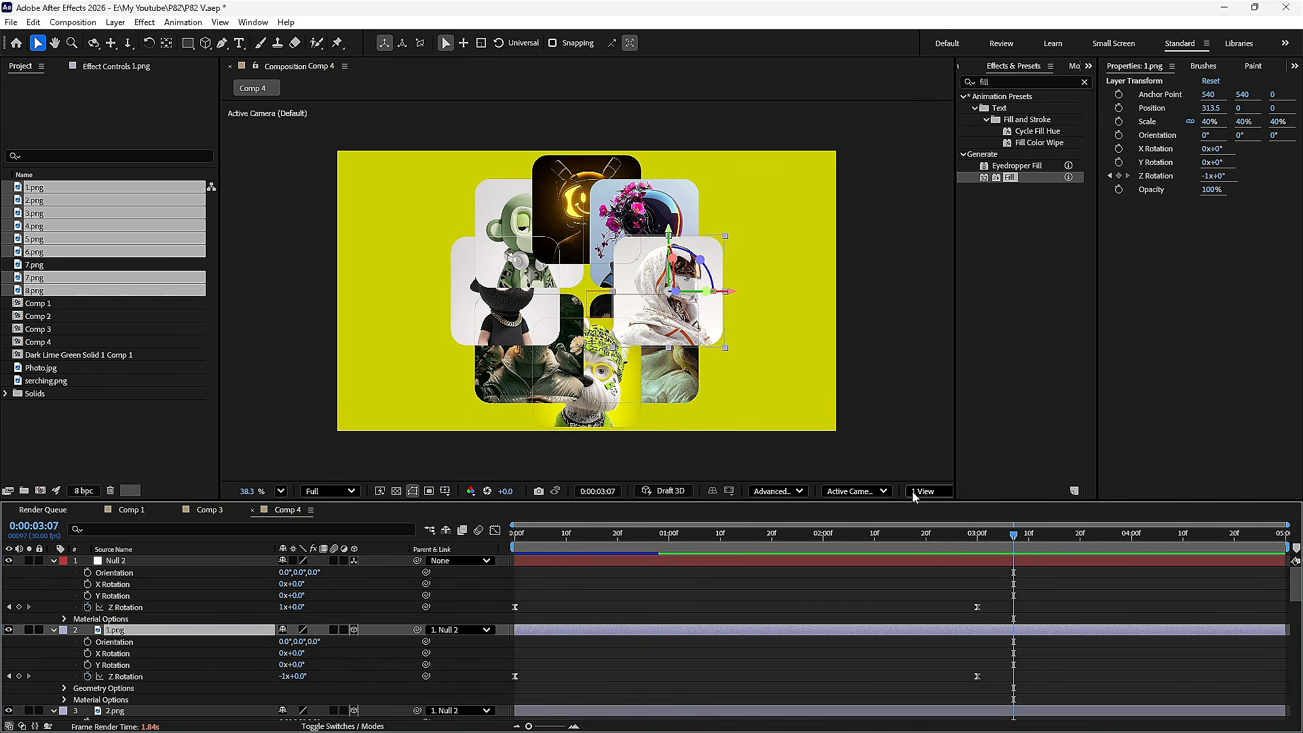
drag(955, 477, 1048, 483)
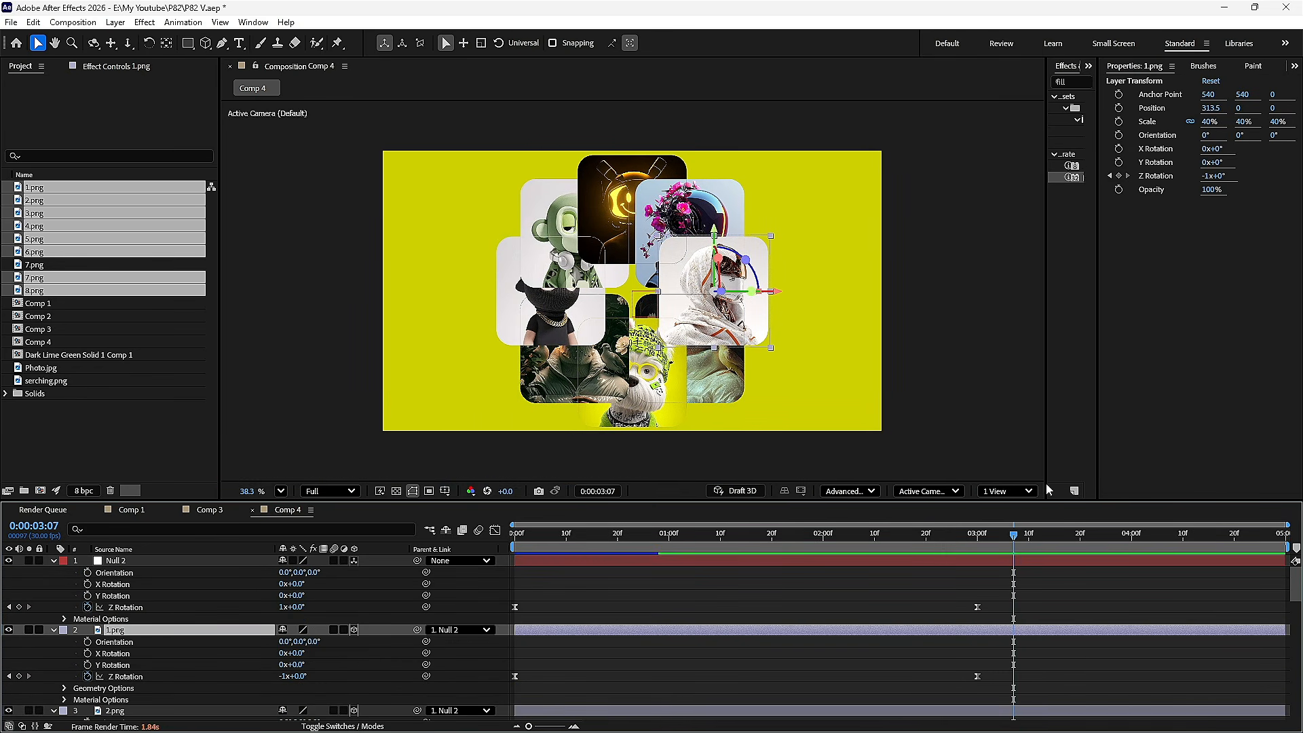
click(1024, 491)
click(947, 491)
click(1004, 491)
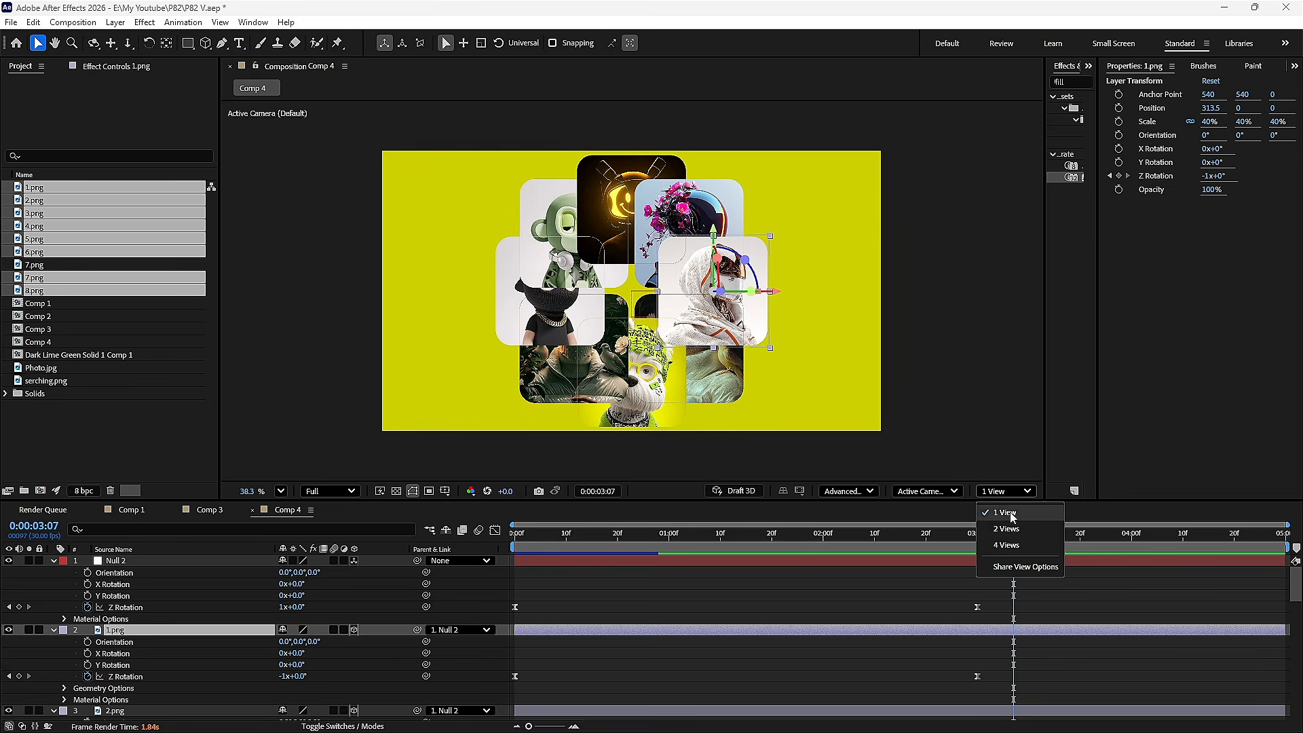
click(1006, 528)
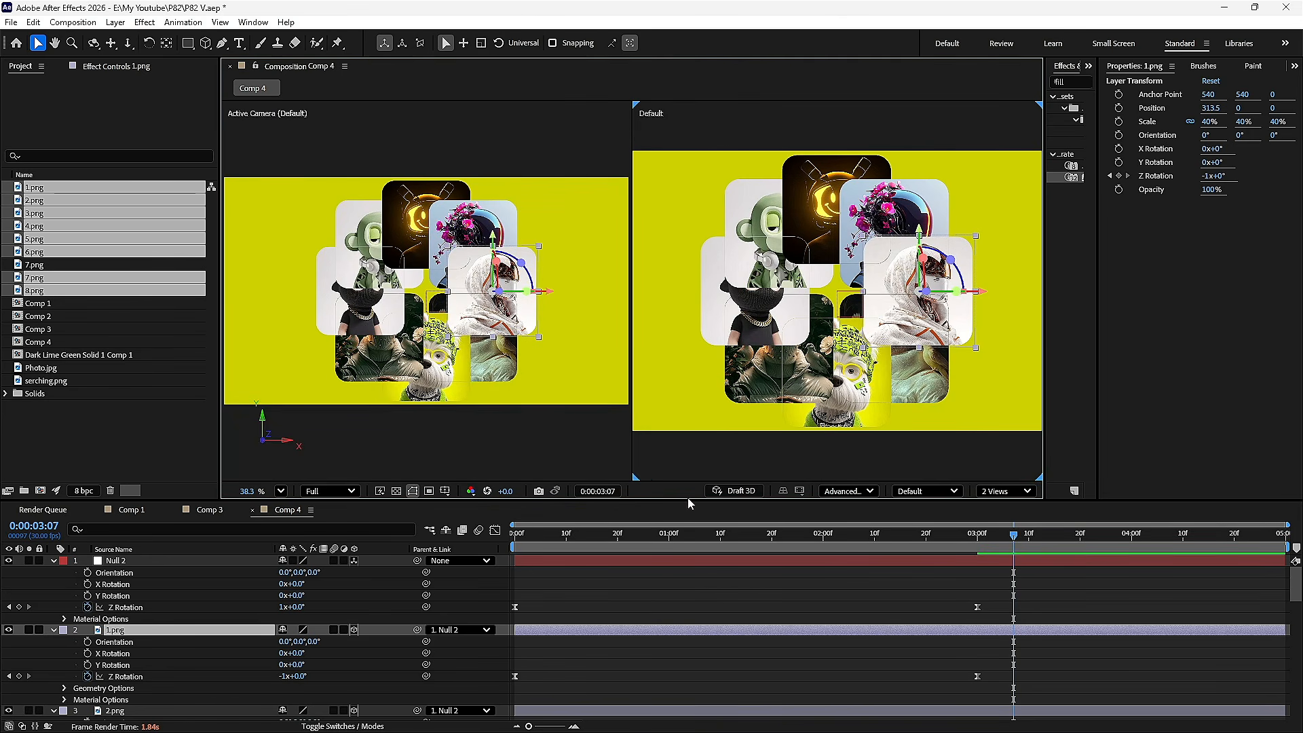
click(936, 491)
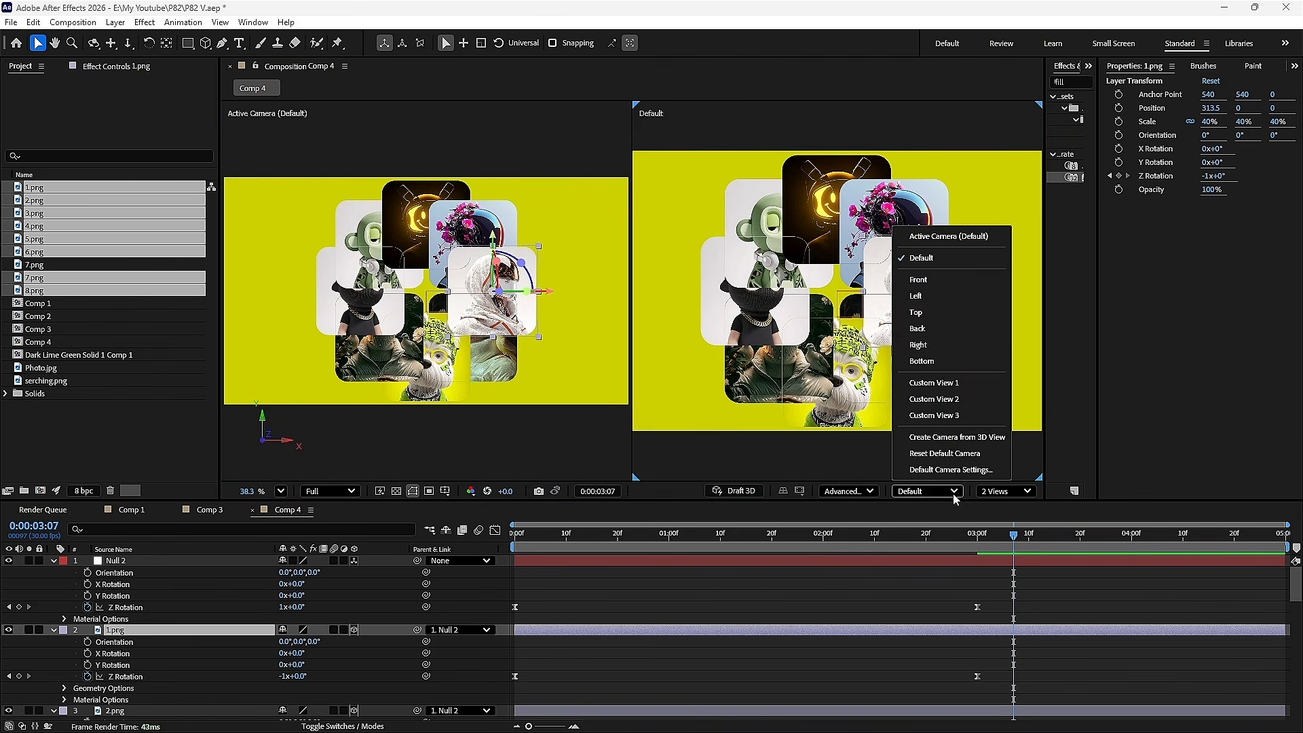
click(942, 388)
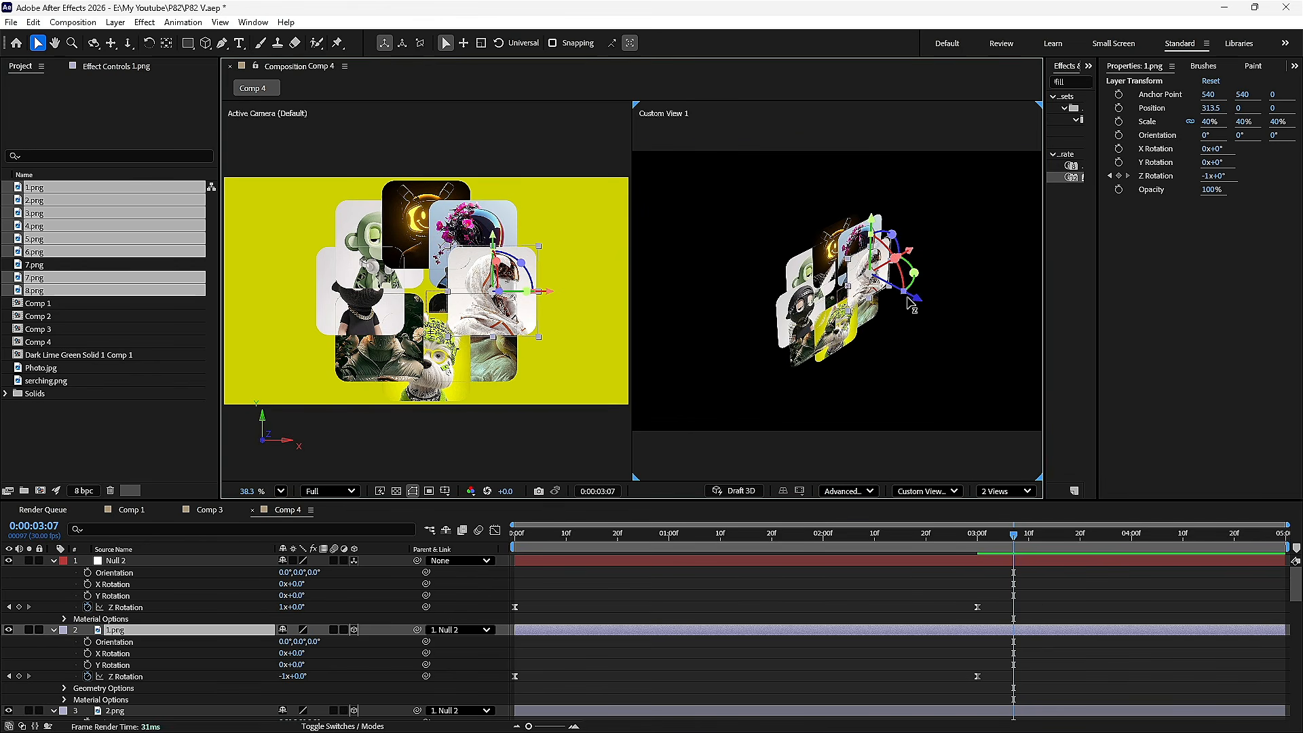
Pull 1.png, 2.png and 3.png forward in depth, to Z positions of about -241, -98 and -56.
drag(920, 299, 948, 319)
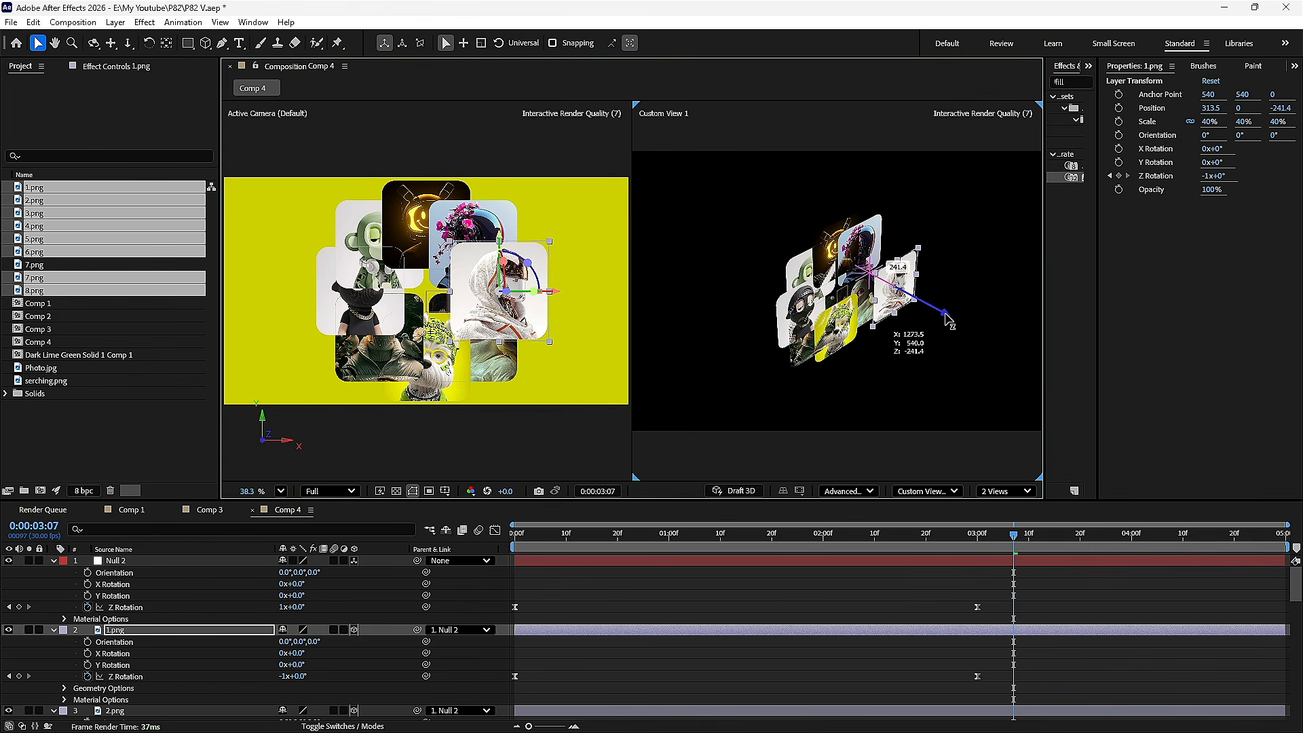
click(875, 252)
drag(910, 276, 926, 290)
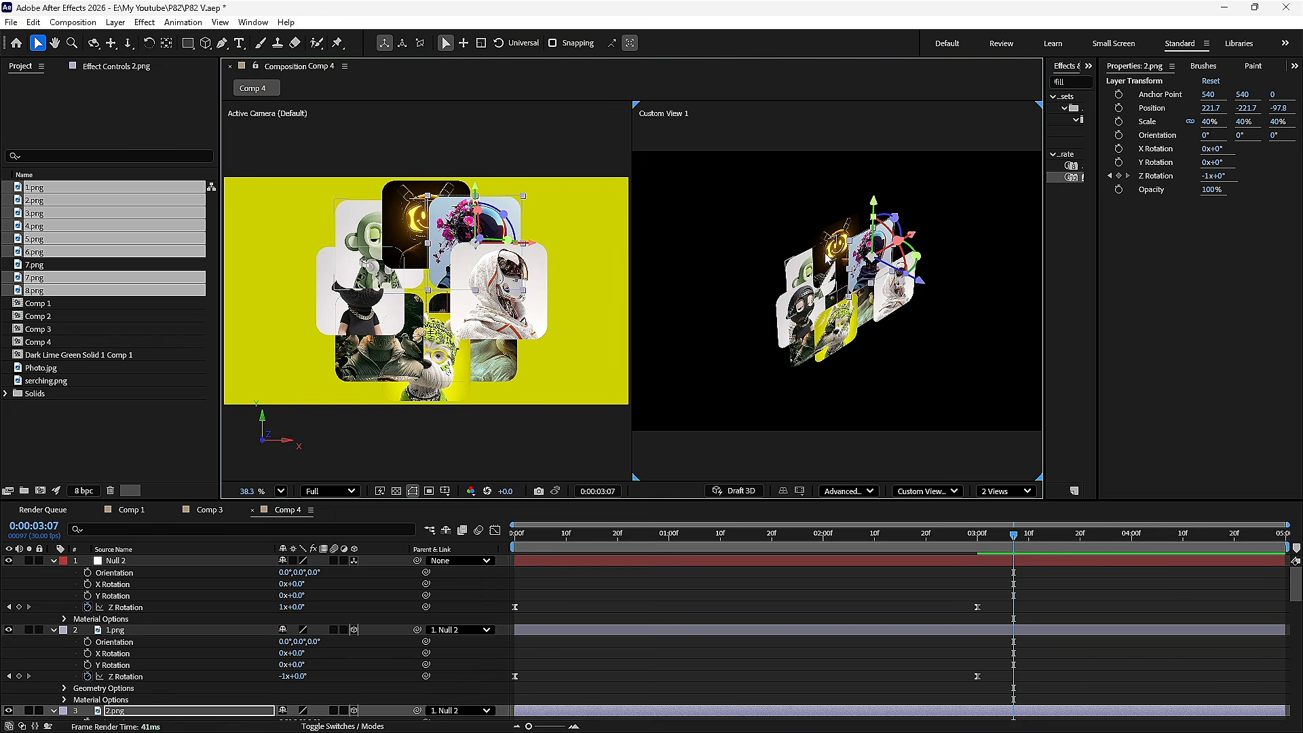
click(833, 243)
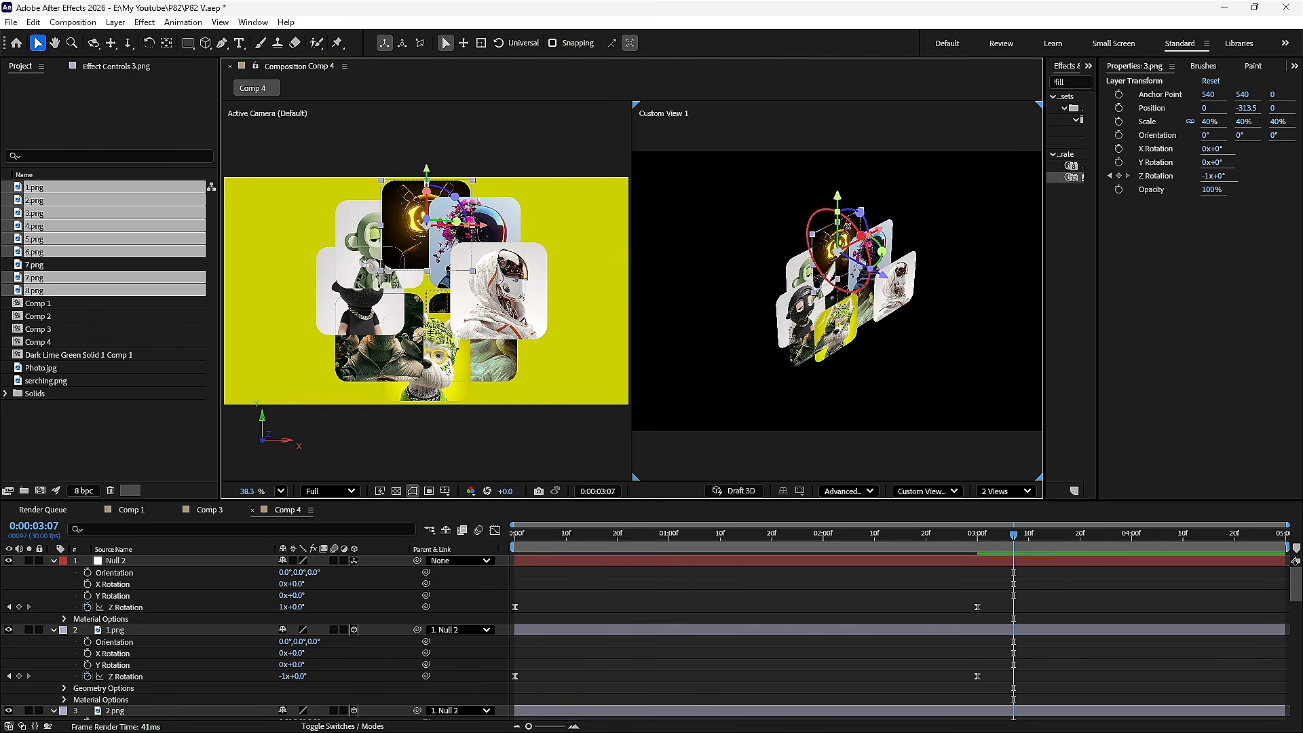
click(858, 289)
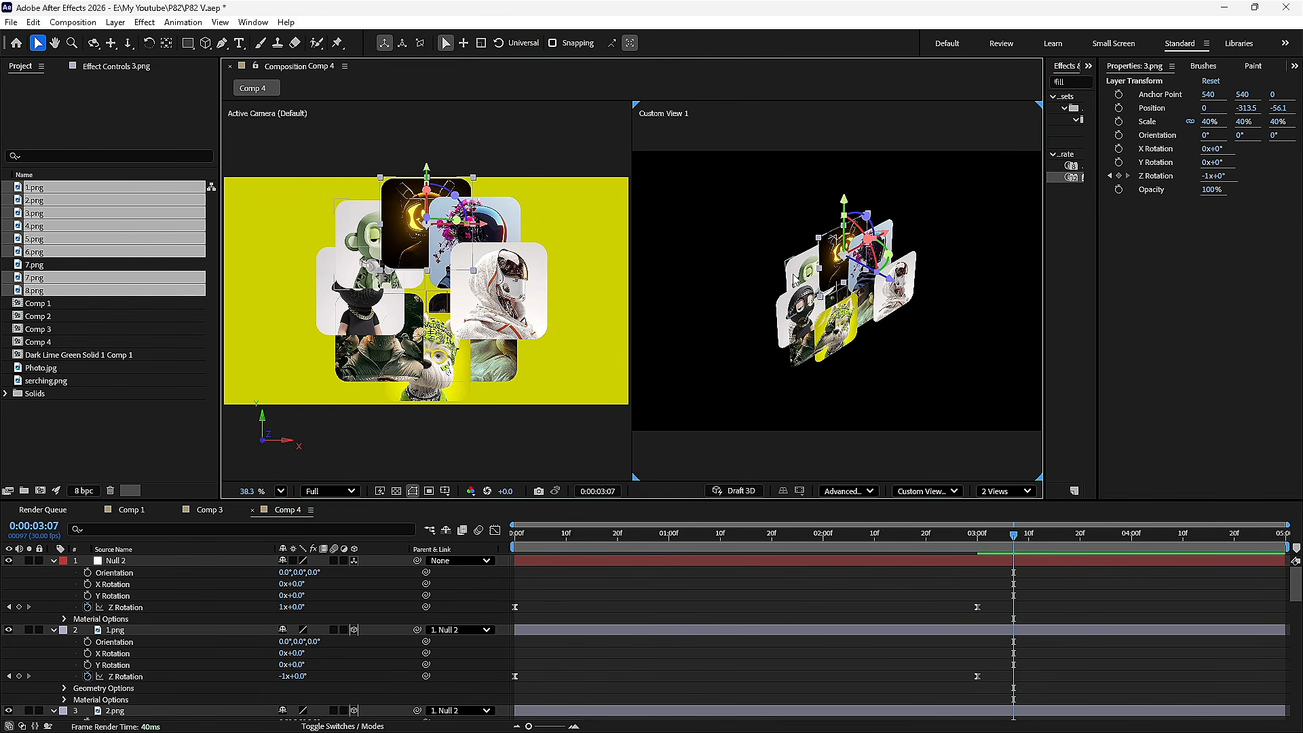
Push 5.png, 6.png, 7.png and 8.png back in depth, placing 8.png at a Z position of about 318.
click(783, 339)
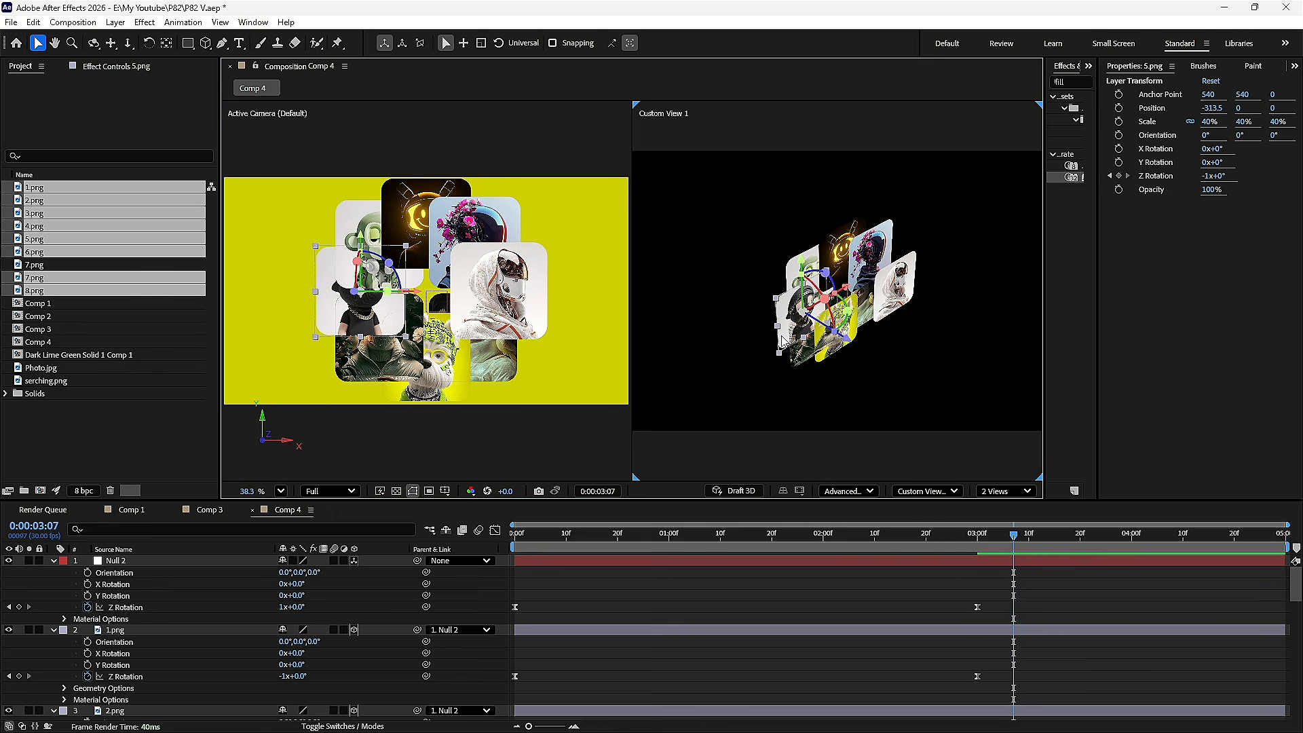
mouse_move(853, 341)
mouse_down()
mouse_move(800, 347)
mouse_move(852, 363)
mouse_move(840, 365)
mouse_move(878, 358)
mouse_move(848, 344)
mouse_move(901, 333)
mouse_move(870, 326)
mouse_up()
click(802, 354)
click(821, 360)
click(877, 316)
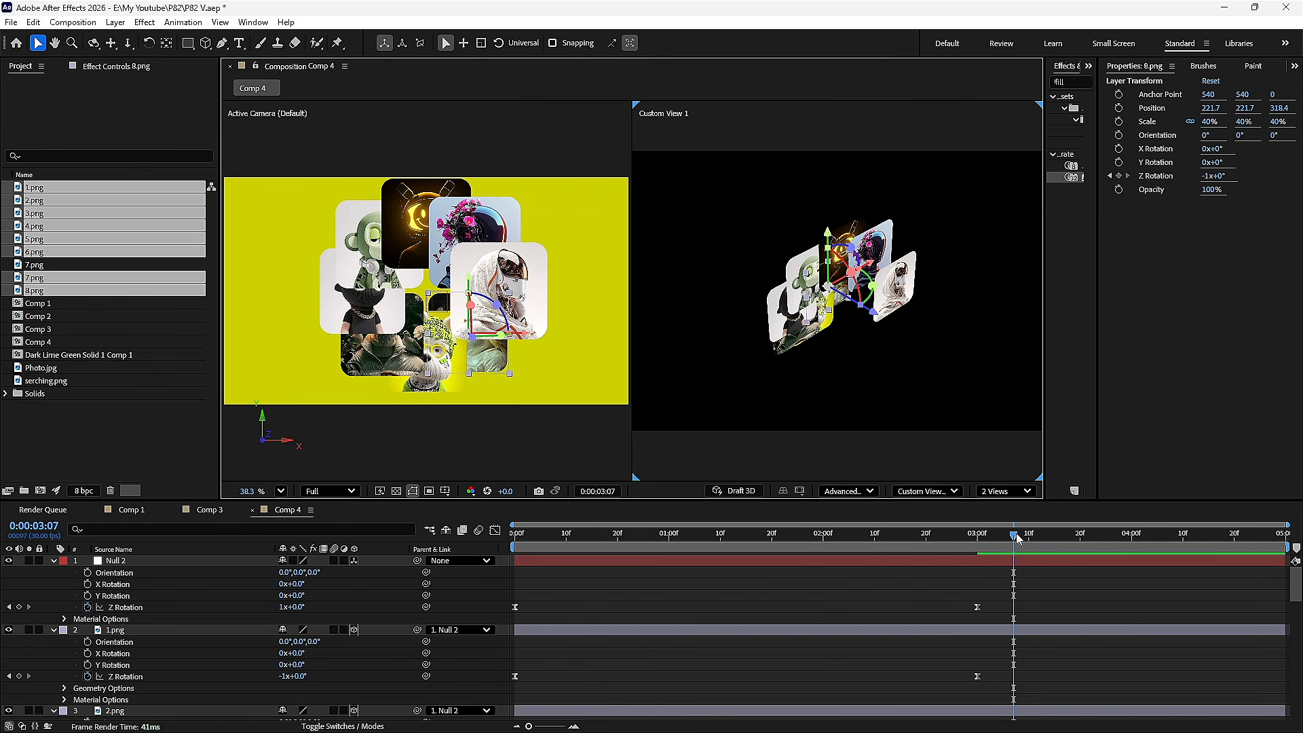
Scrub the timeline and play the spin from the start to check the images' depth offsets.
drag(1014, 533, 746, 543)
key(Home)
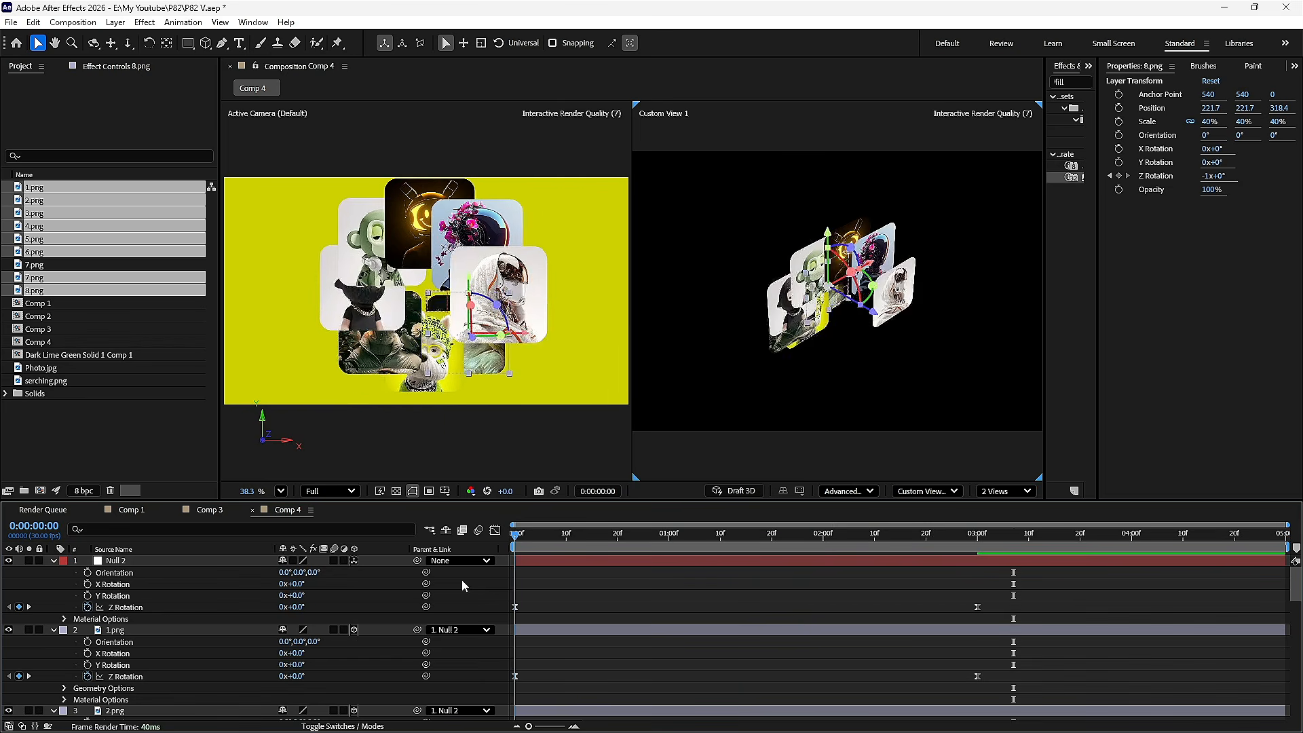
key(space)
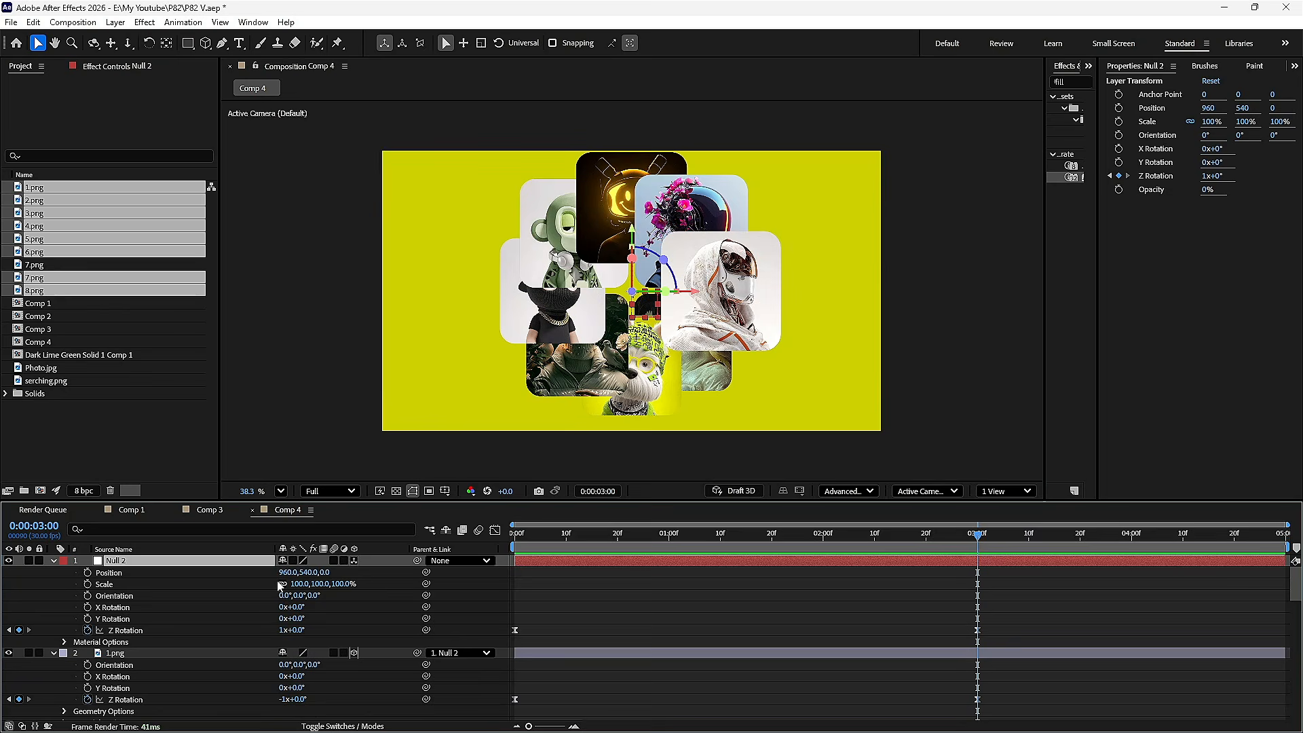
At 3 seconds, set Null 2's scale to 80% and keyframe its position at 512, 540, 0.
click(53, 561)
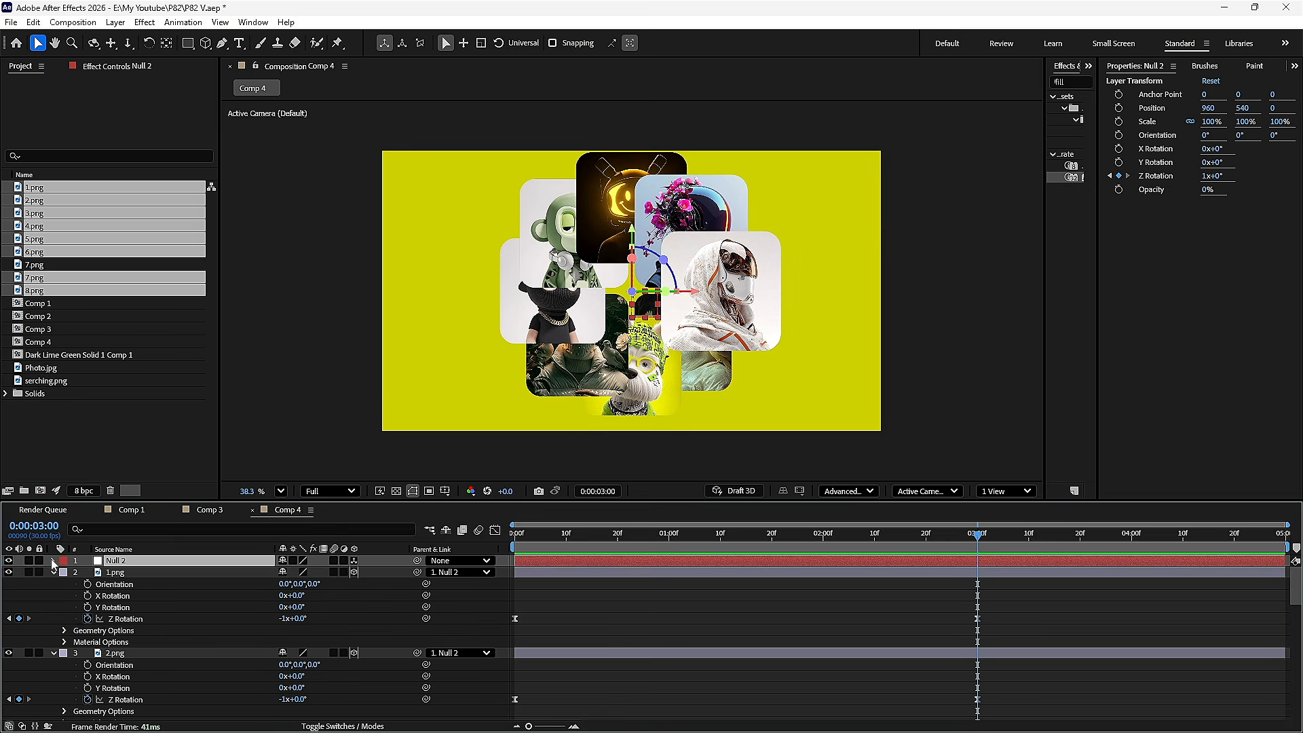
click(54, 561)
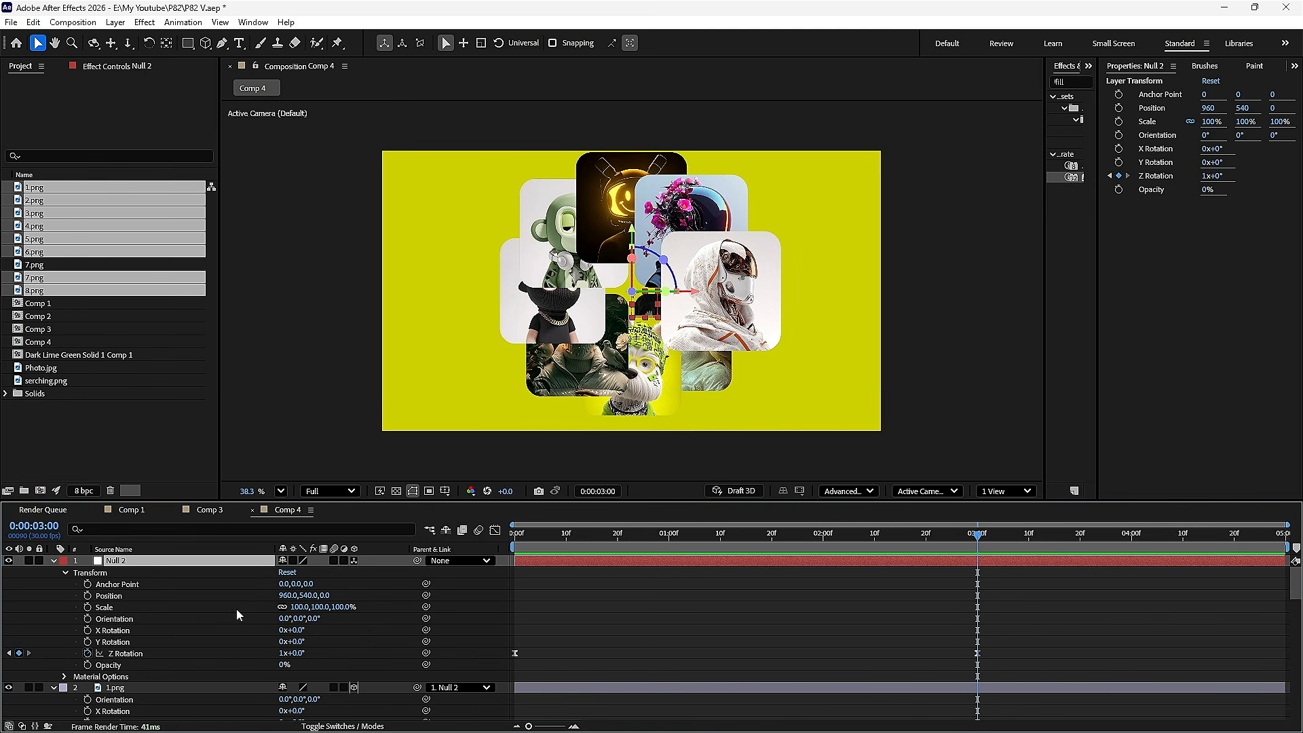
click(301, 606)
text(80)
key(Return)
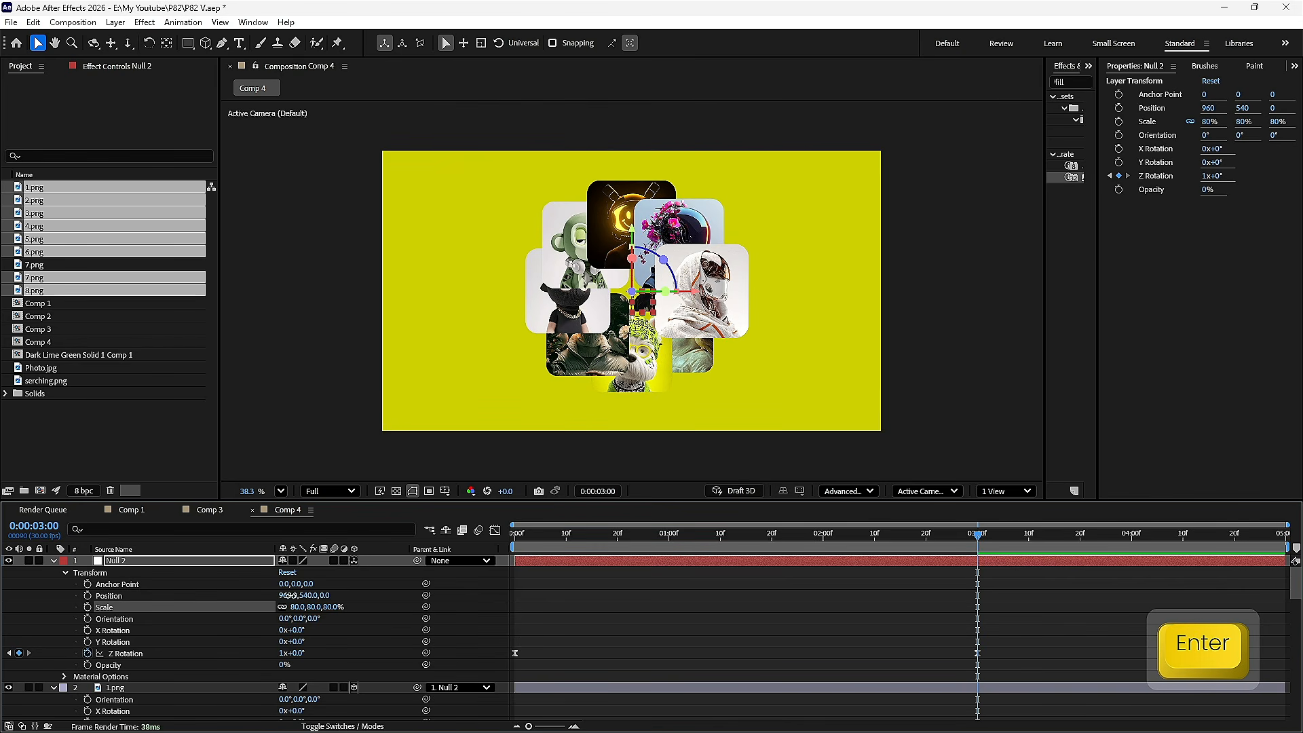
drag(289, 595, 435, 641)
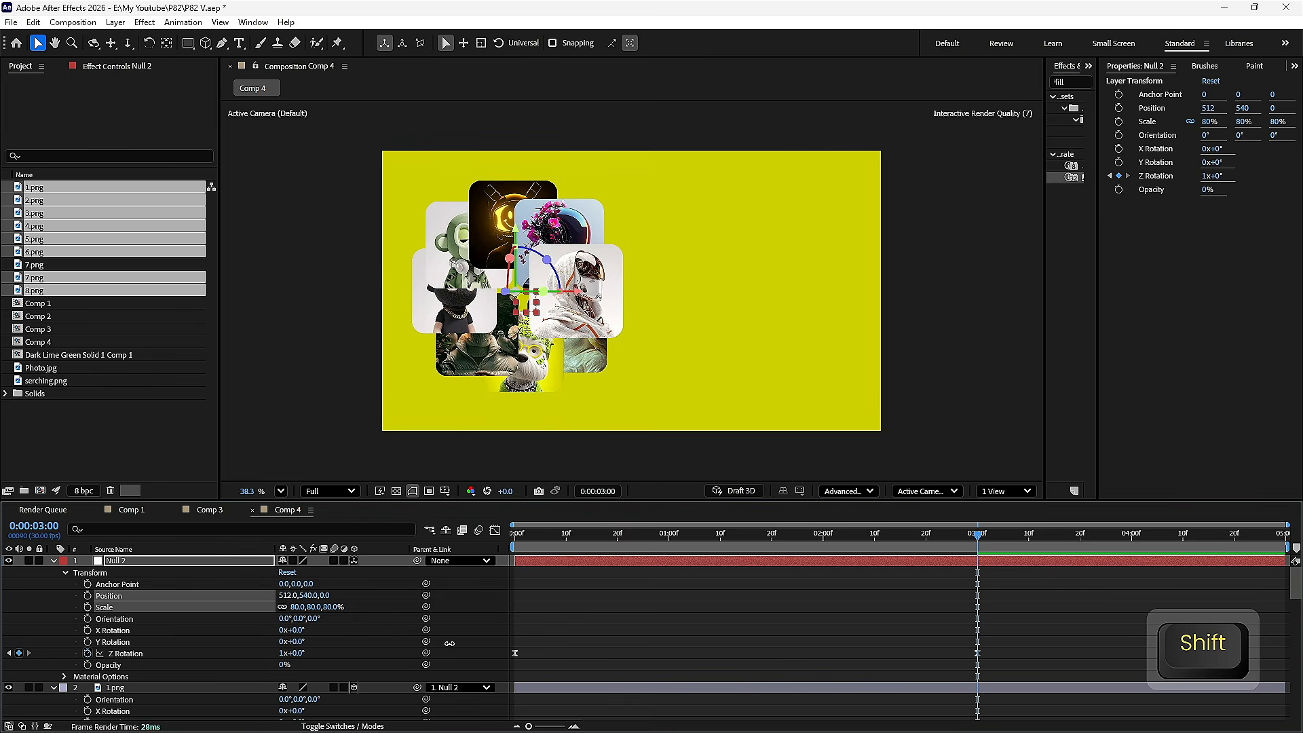
click(88, 596)
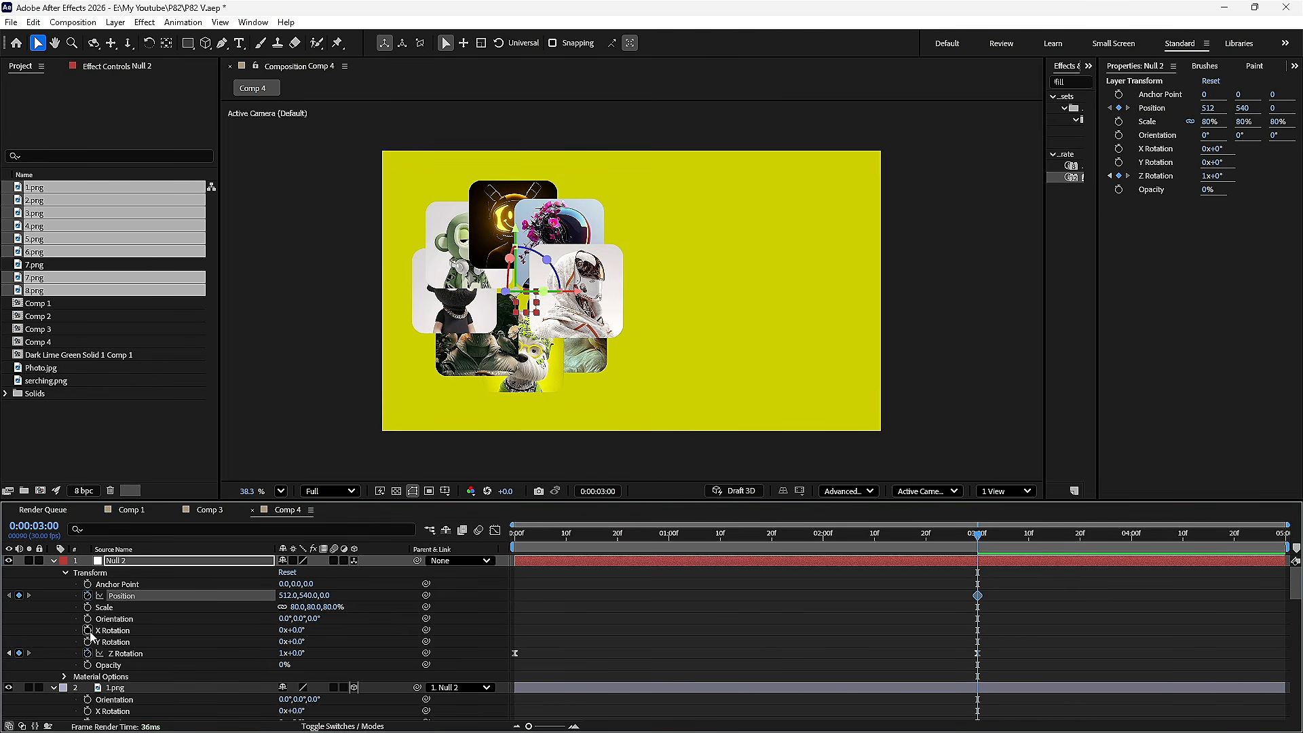
click(88, 630)
drag(299, 630, 289, 632)
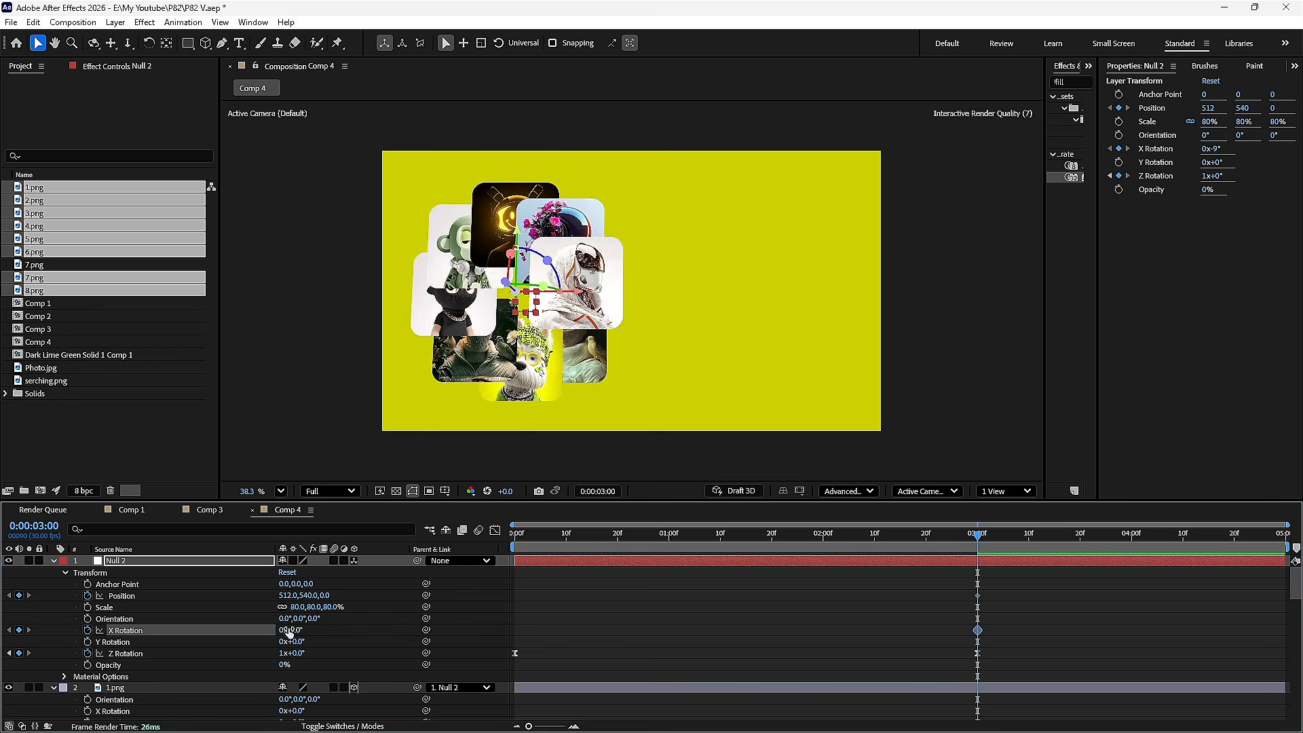
key(ctrl+z)
key(ctrl+z)
Keyframe Null 2's Y Rotation at -12° at 3 seconds.
click(101, 643)
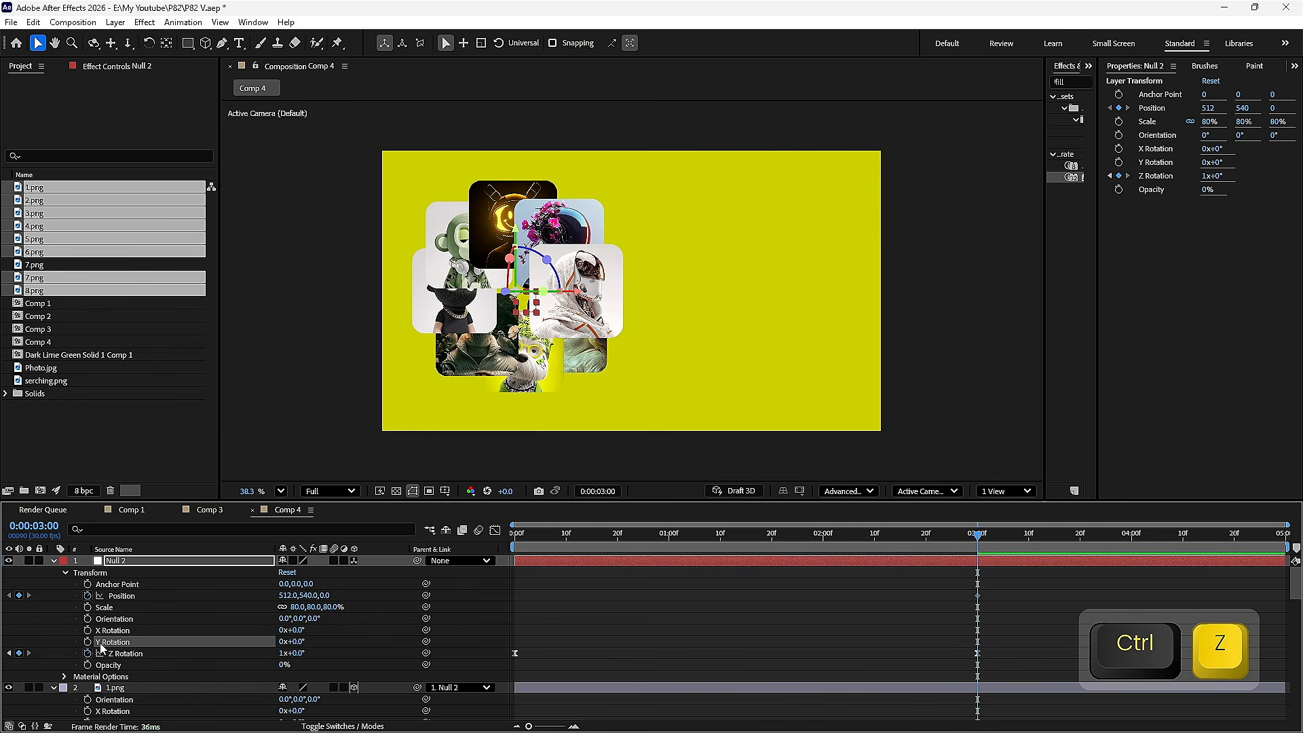
mouse_move(282, 646)
mouse_down()
mouse_move(272, 644)
mouse_move(303, 655)
mouse_up()
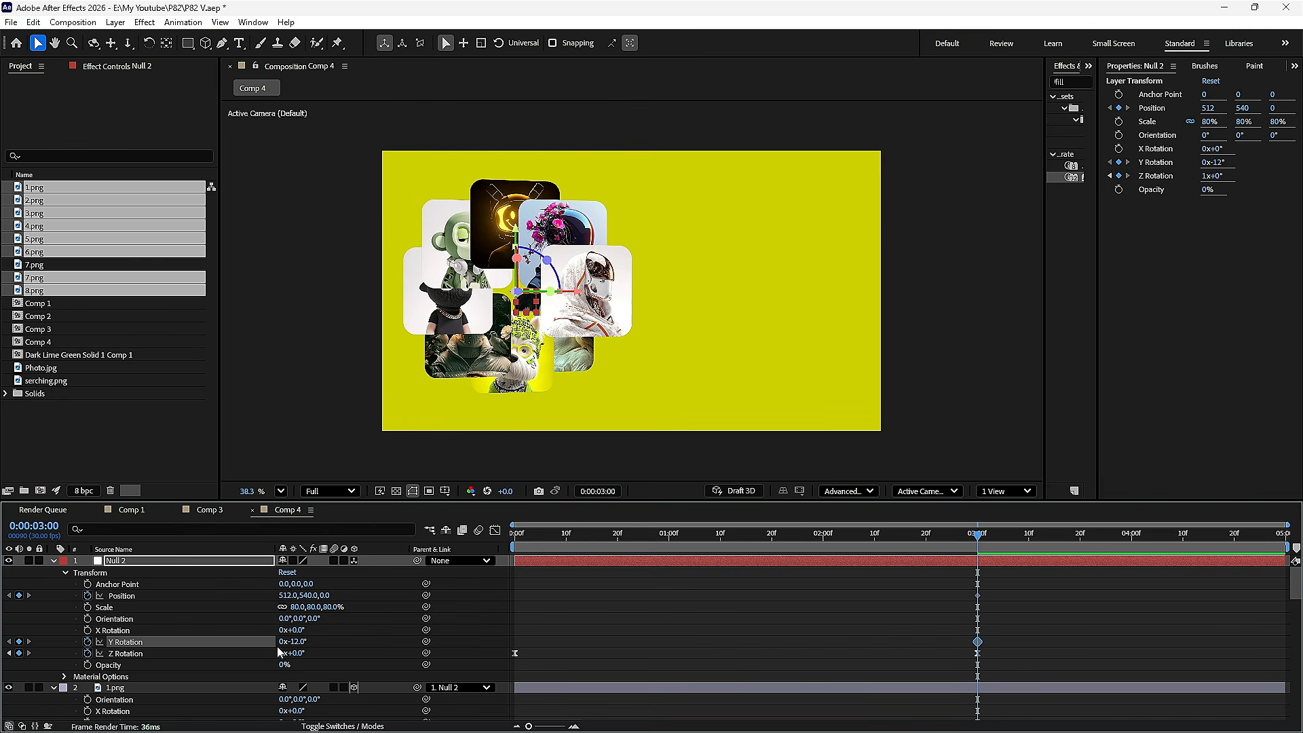
At 0 seconds, keyframe Null 2's position at 1334, 540, 0 and its Y Rotation at 13°.
key(Home)
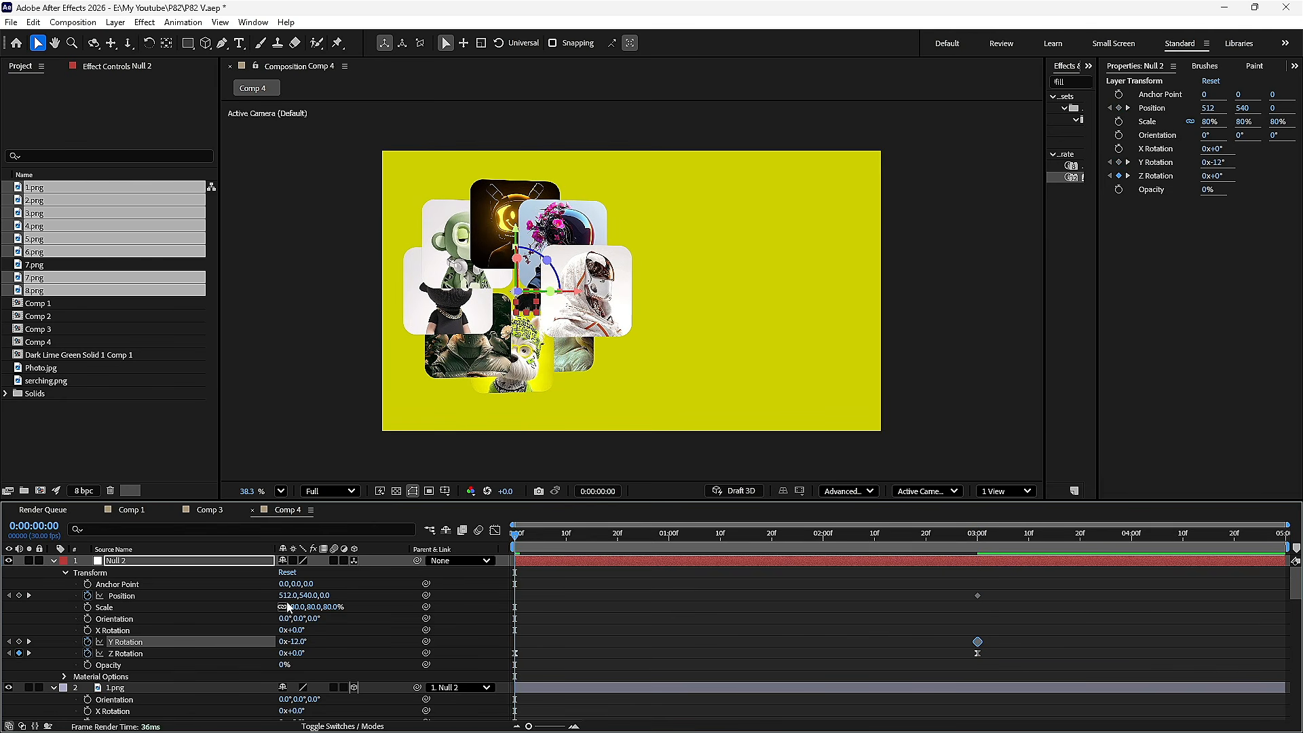
drag(289, 595, 847, 597)
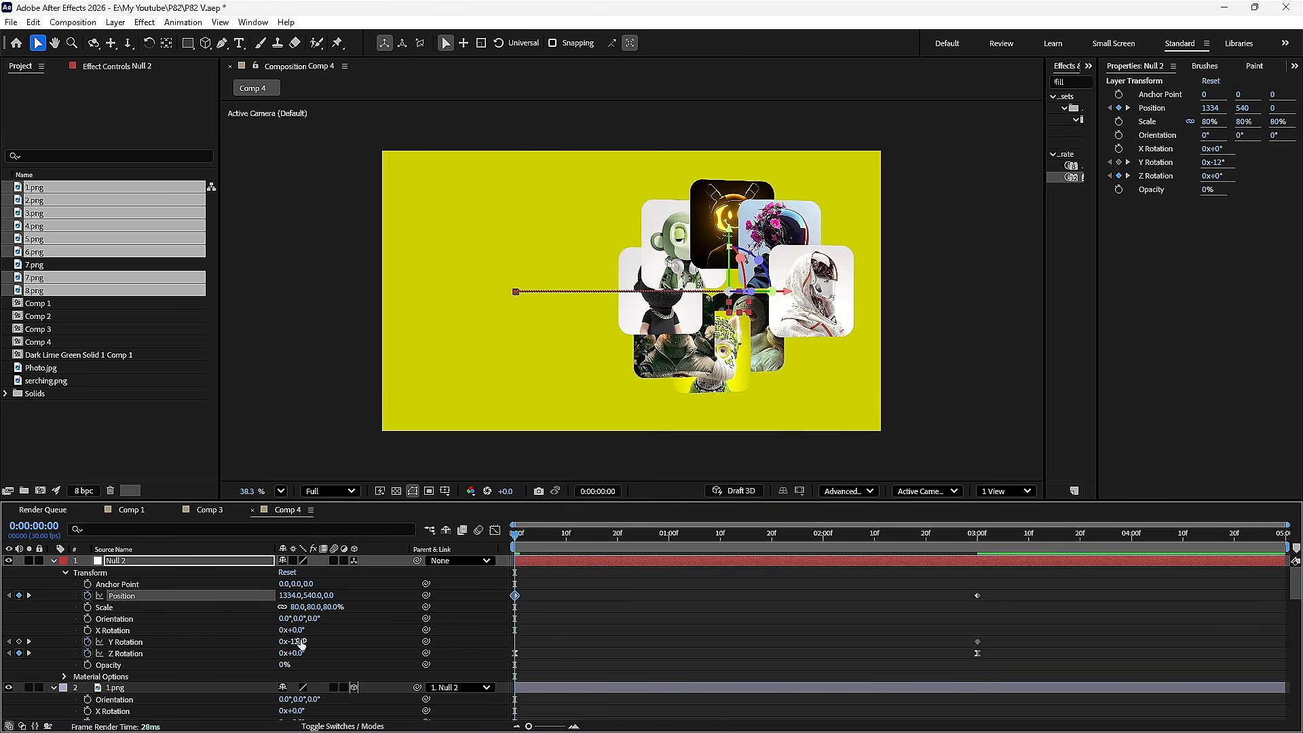
drag(299, 642, 276, 642)
drag(321, 653, 324, 655)
Apply Easy Ease to Null 2's position and Y Rotation keyframes, set outgoing velocity influence to 60%, and edit the incoming influence.
drag(1001, 588, 515, 653)
key(F9)
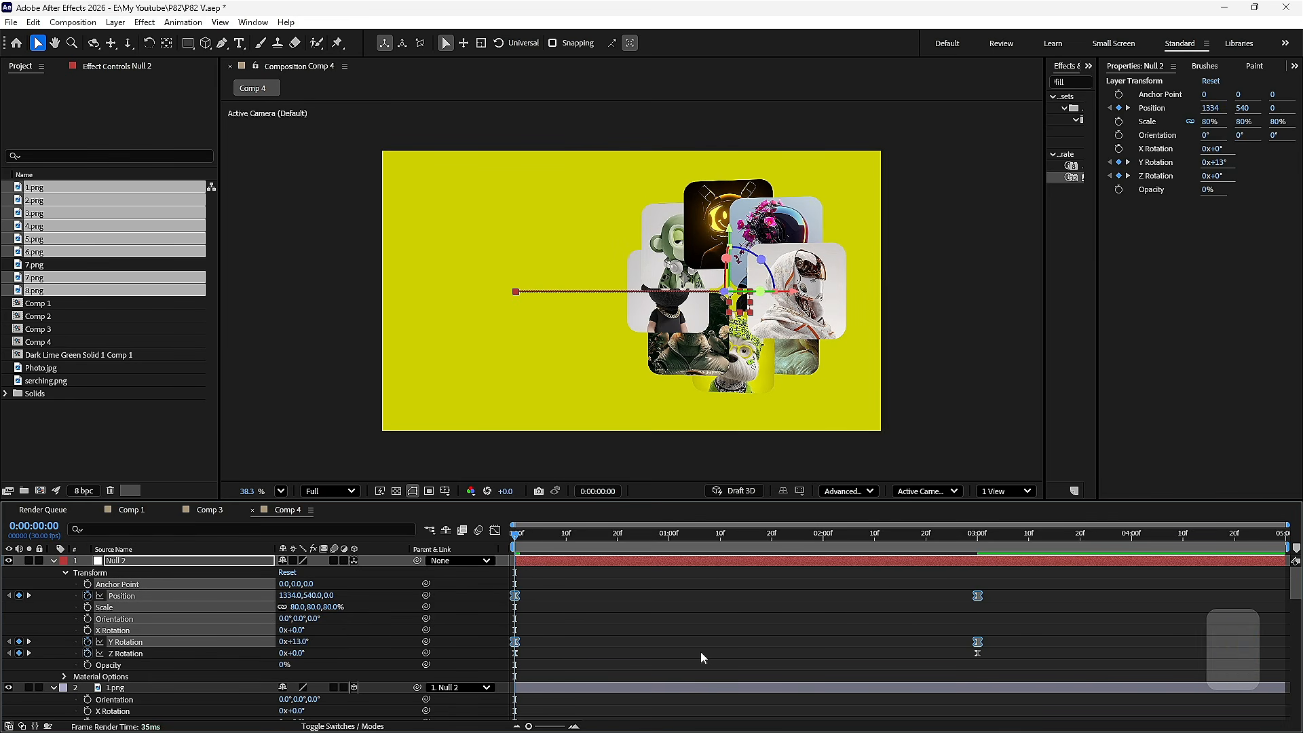
right_click(515, 595)
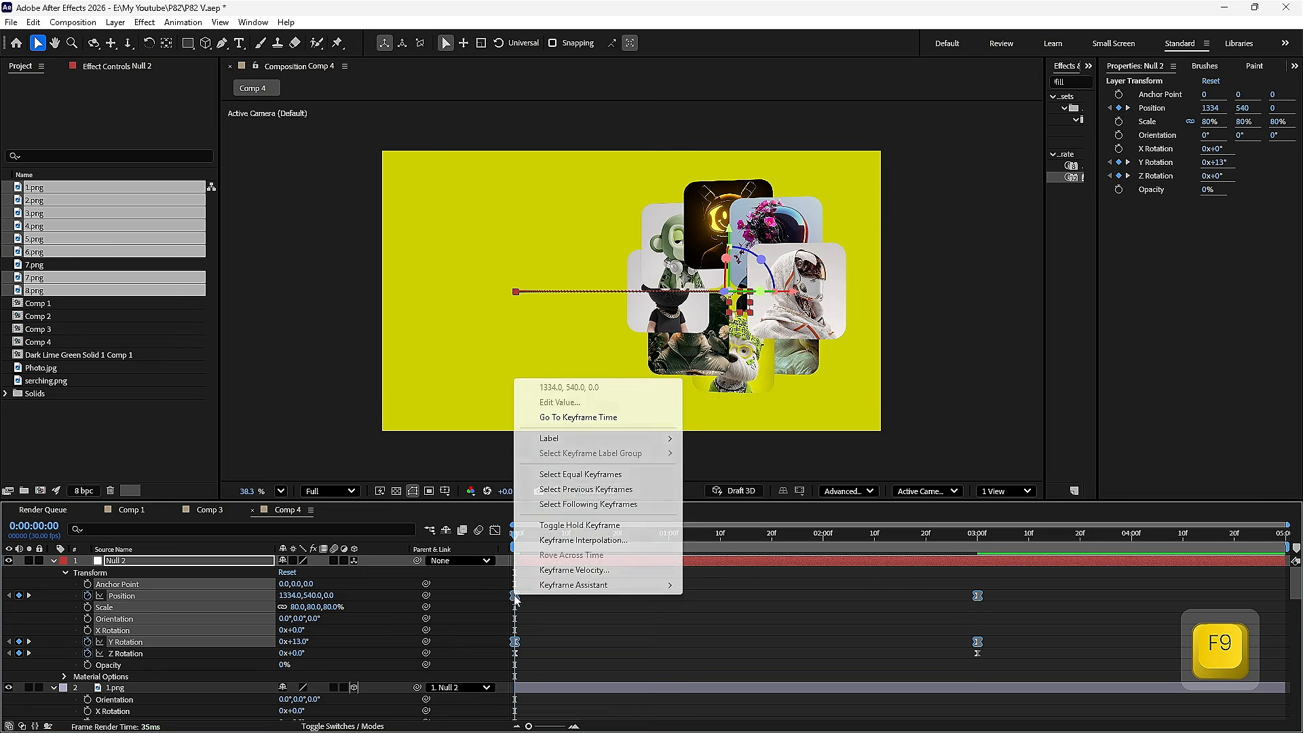
click(573, 570)
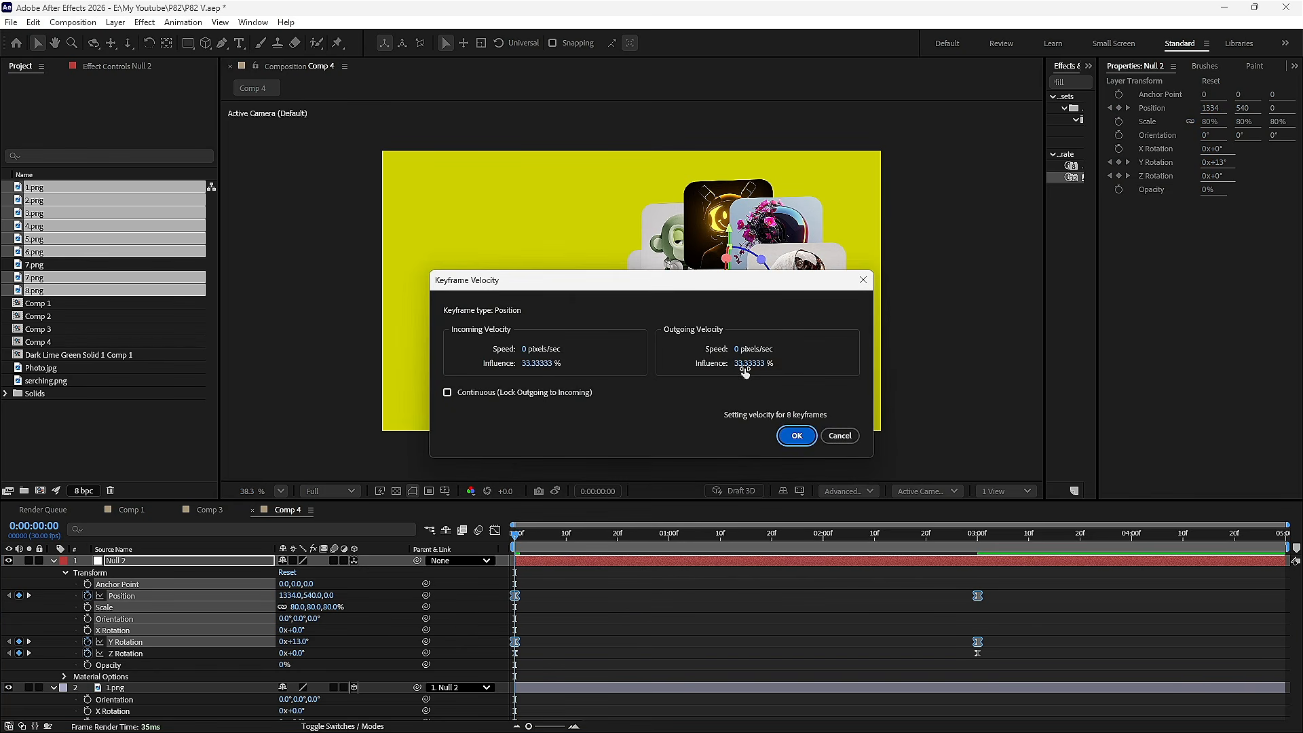
text(60)
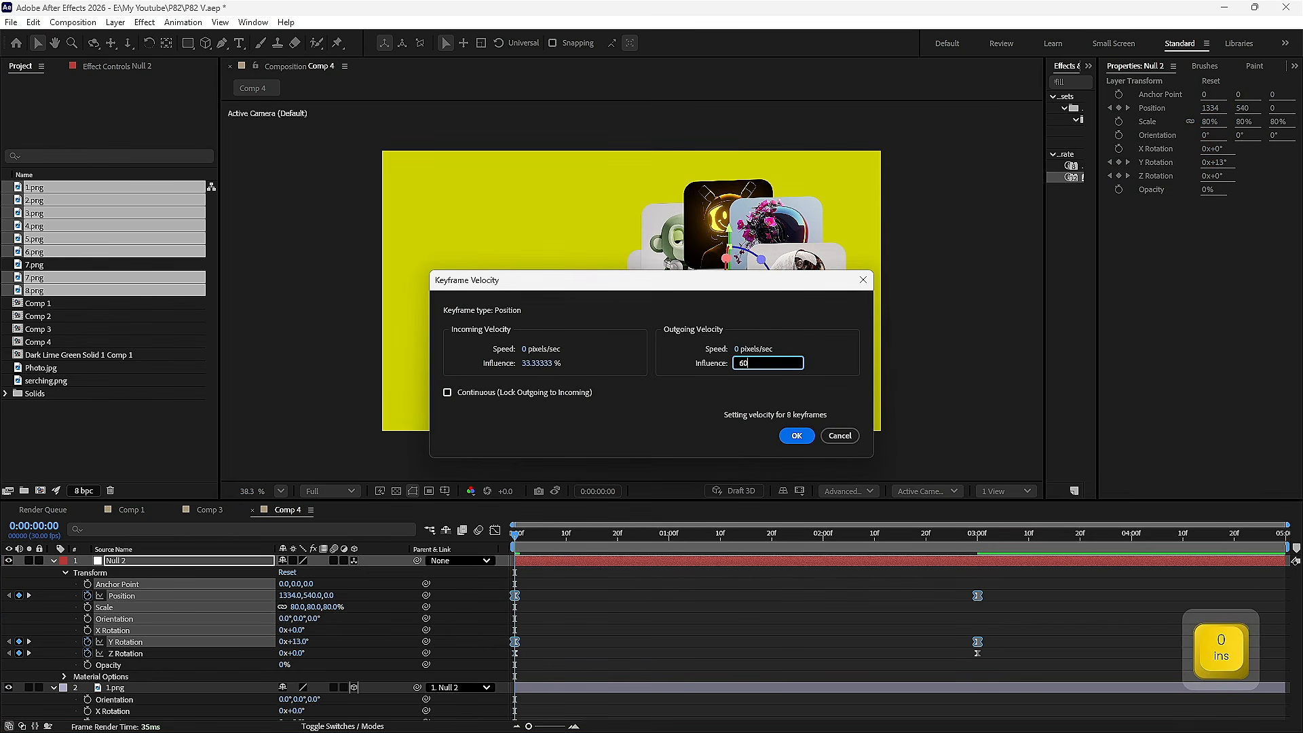
click(536, 363)
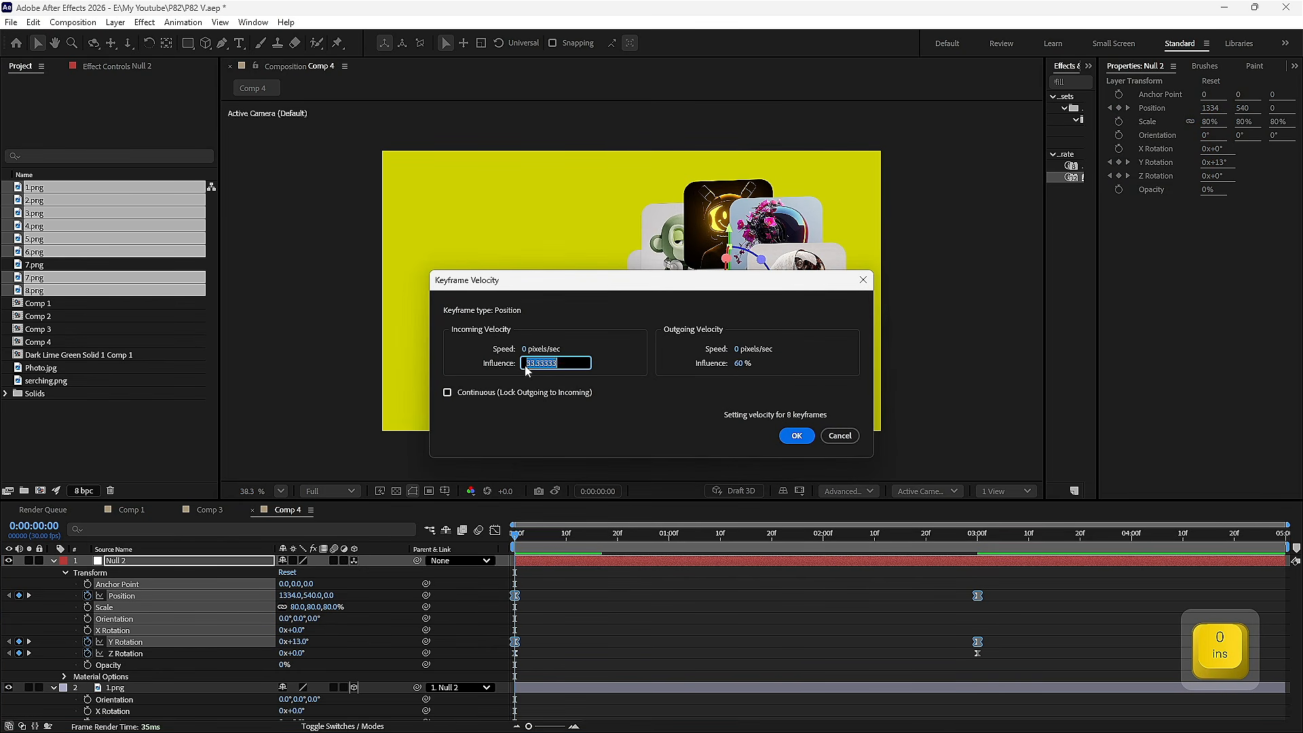
click(795, 438)
Preview the moving ring, end the work area at 4 seconds, and play it back.
key(space)
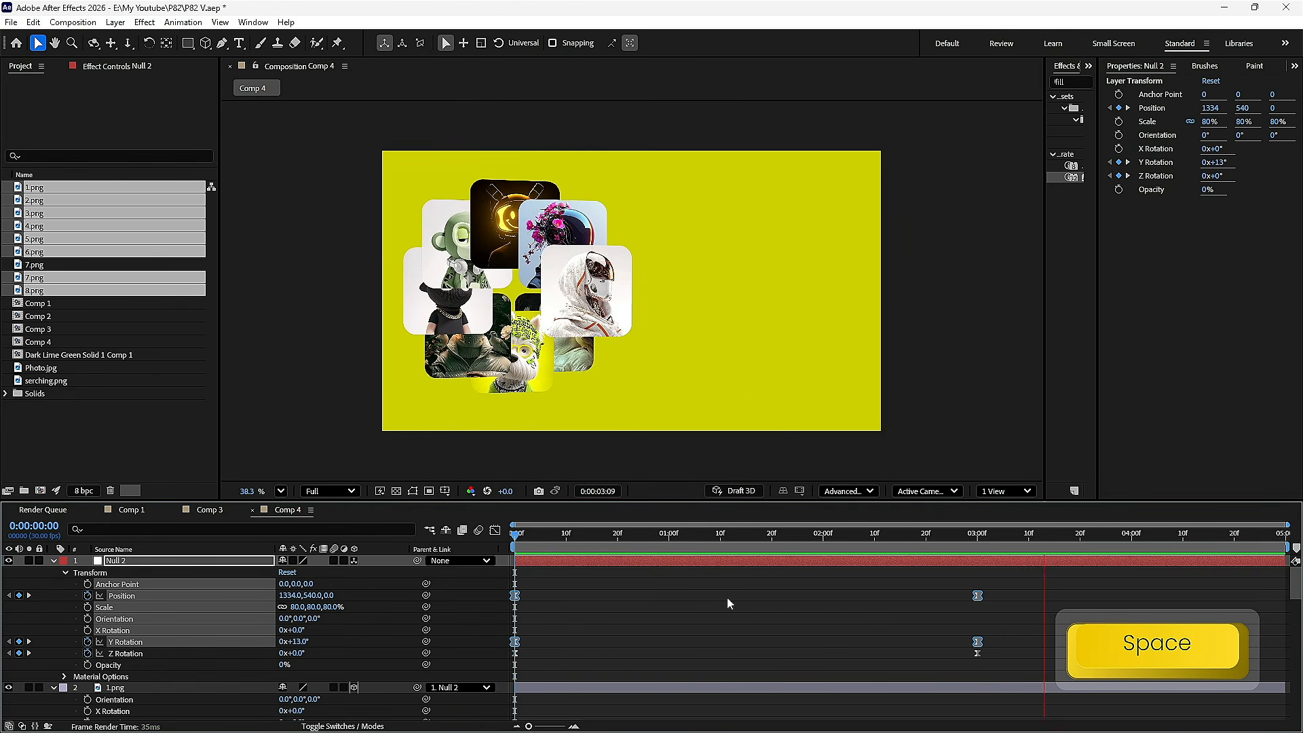
key(space)
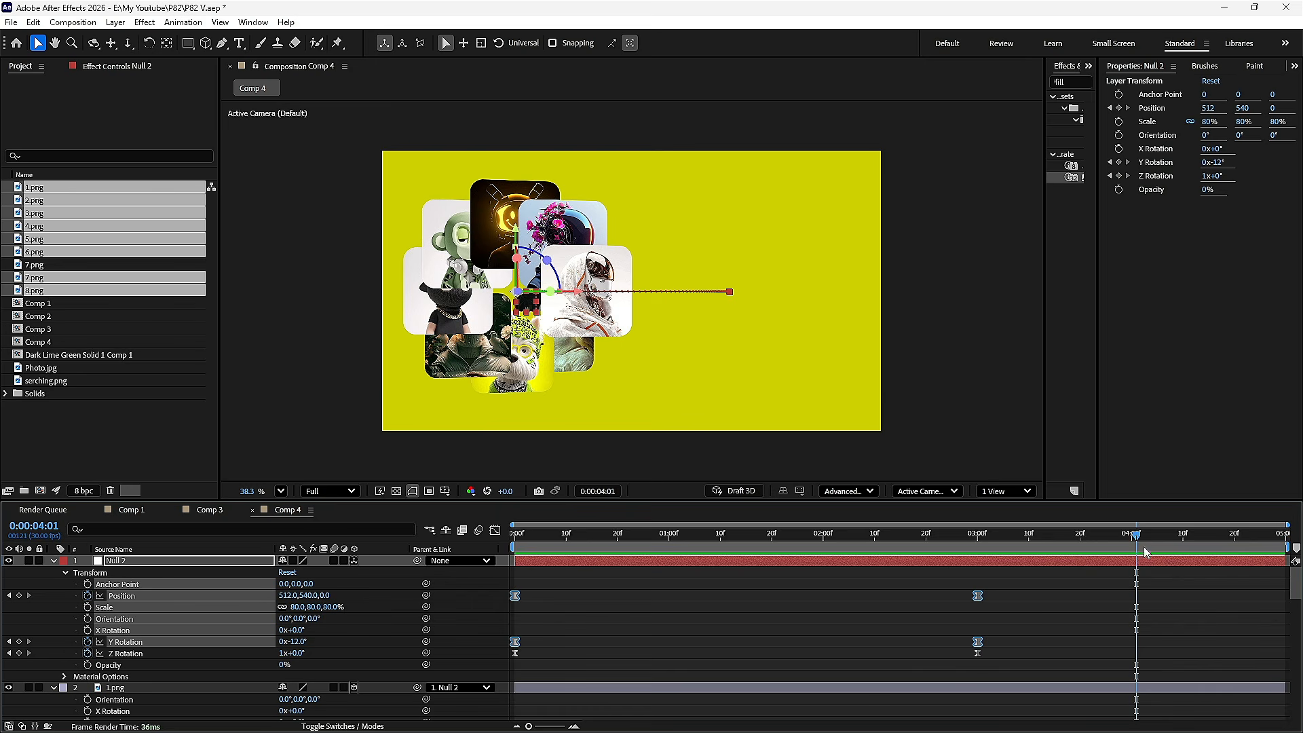
click(1131, 534)
key(n)
key(KP_0)
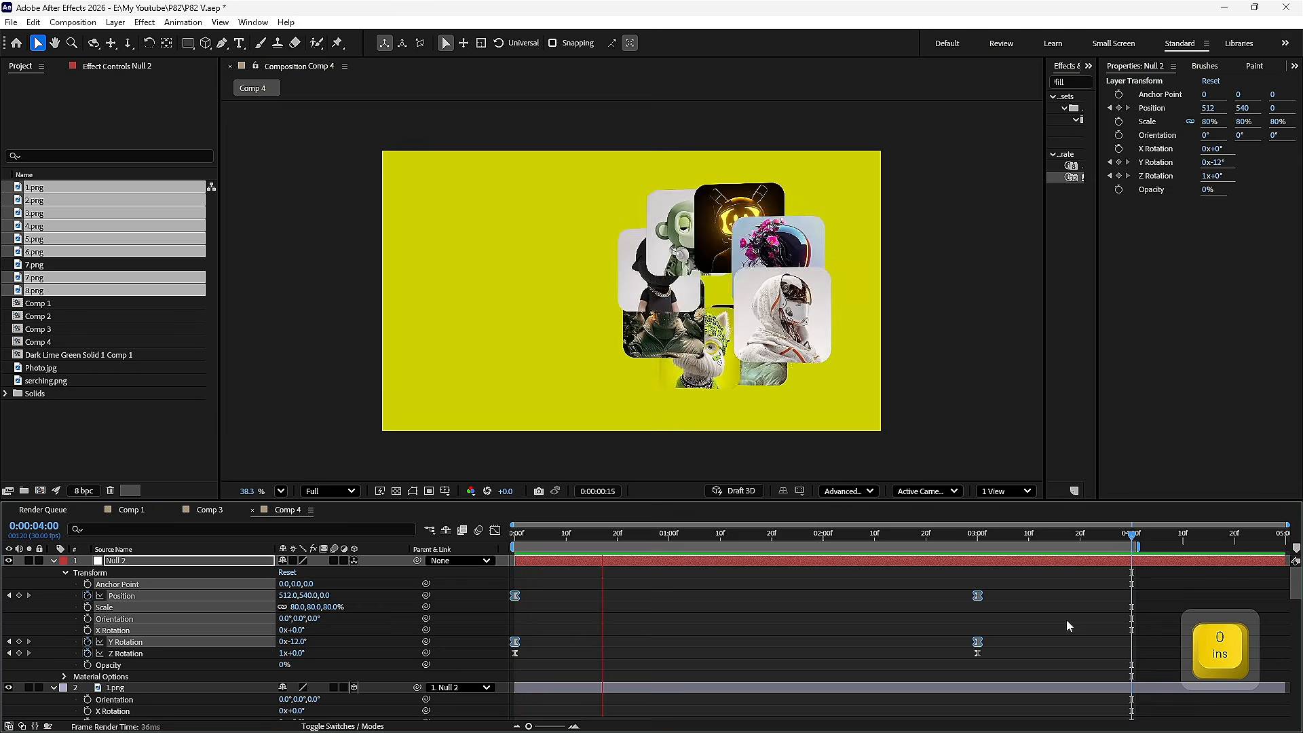